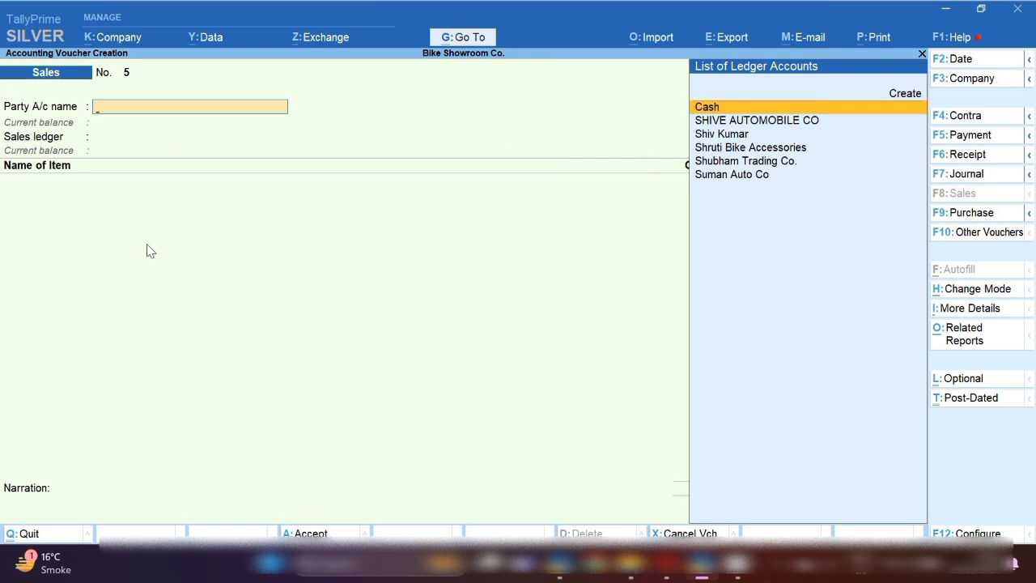
Change the sales voucher from item entry to accounting invoice mode, with particulars entered by ledger.
left_click(978, 289)
key("Down")
key("Down")
key("Return")
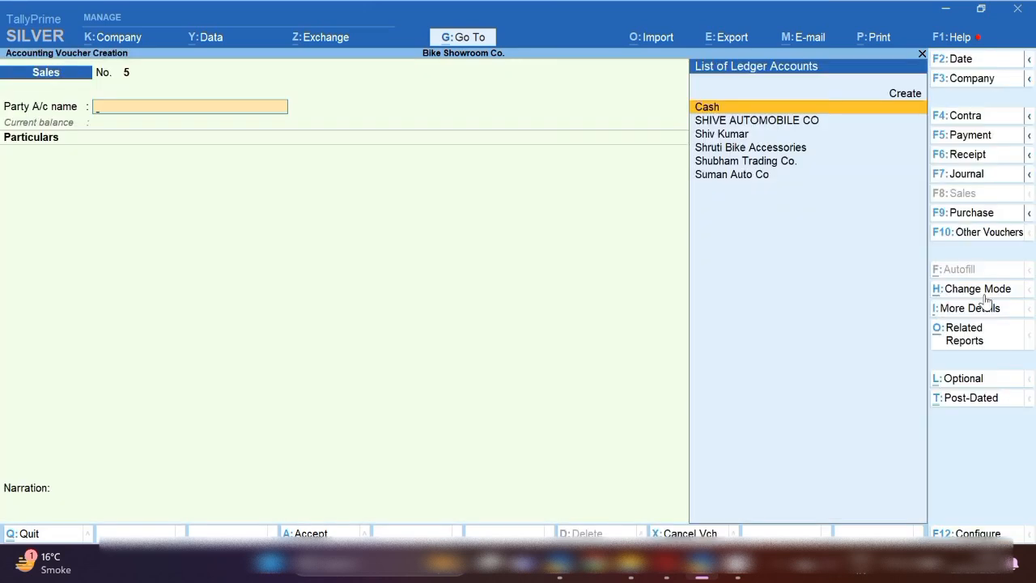
Select Shubham Trading Co. as the party account of the sales voucher.
key("Down")
key("Down")
key("Down")
key("Down")
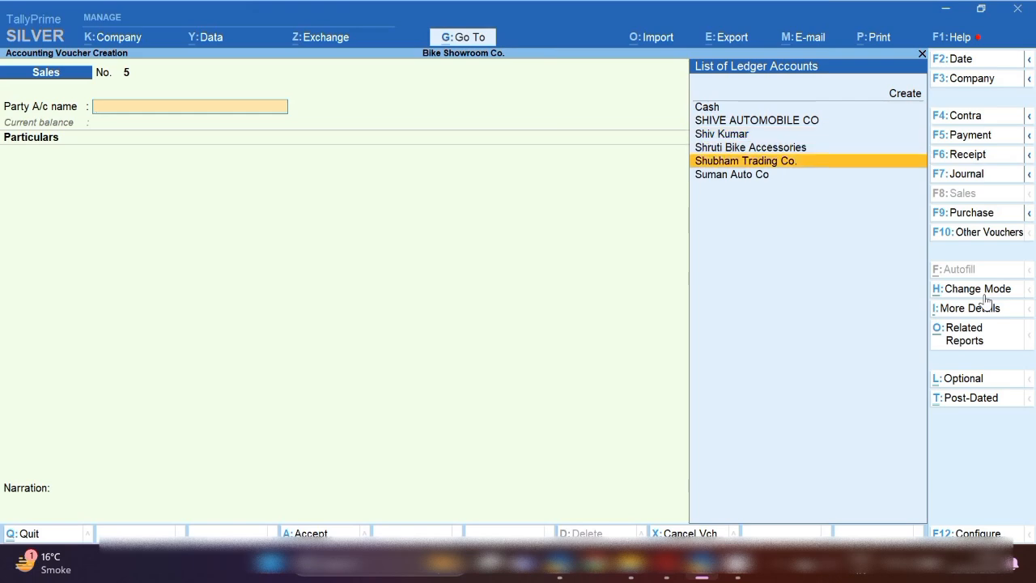
key("Return")
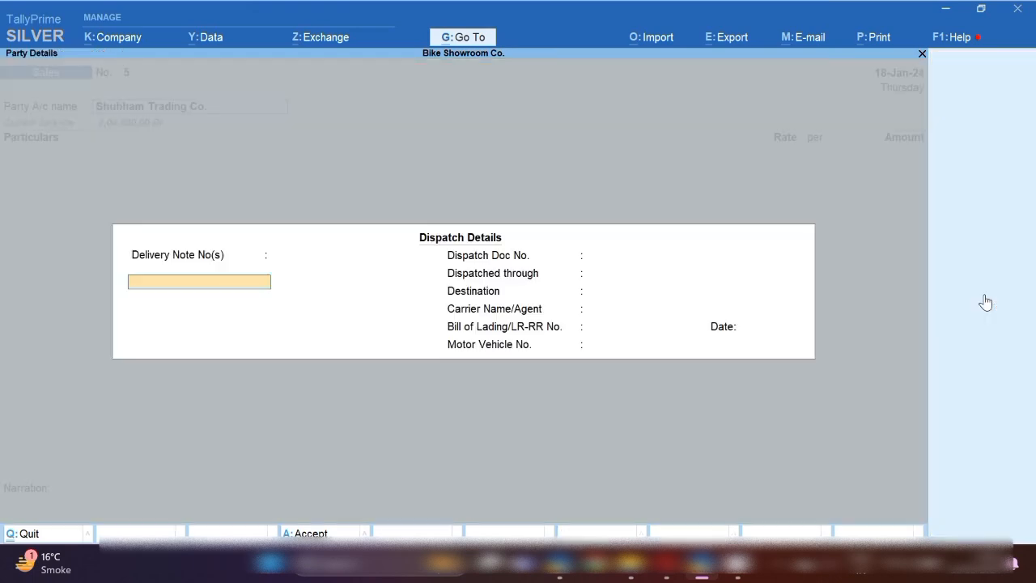
Leave all dispatch details blank and accept the party details to reach the first particulars line.
key("Return")
key("Return")
key("Return")
key("Return")
key("Return")
key("Return")
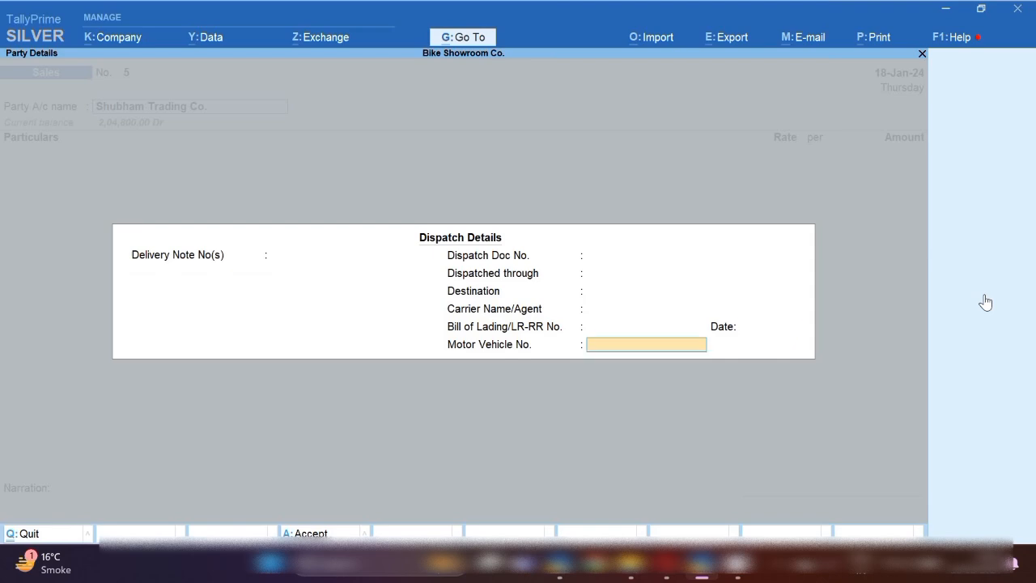
key("Return")
key("Return")
key("Return")
key("Return")
key("Return")
key("Return")
key("Return")
key("Return")
key("Return")
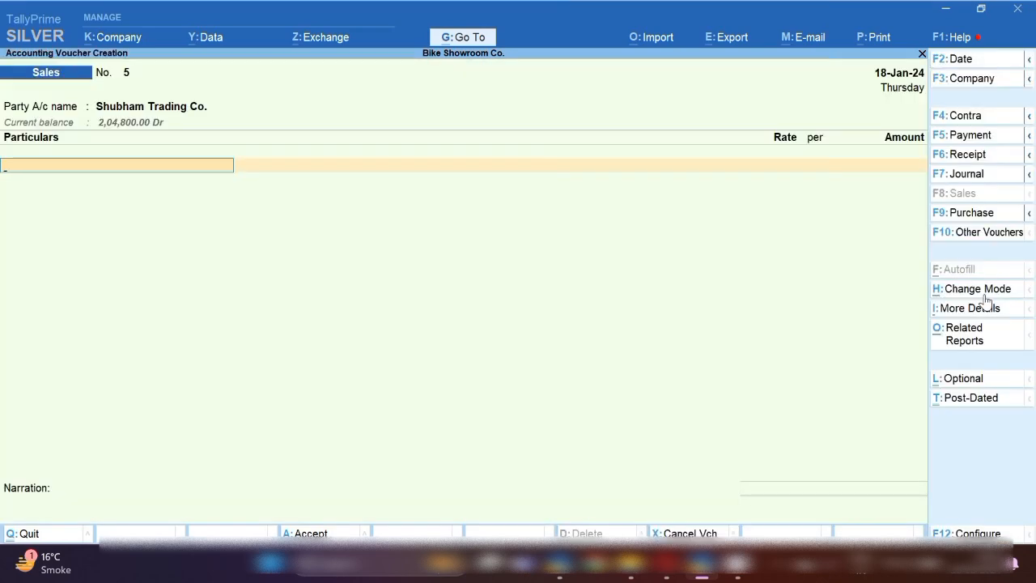
Start a new ledger from the particulars line, named AMC Charges, under Indirect Incomes with ledger type Not Applicable.
key("alt+c")
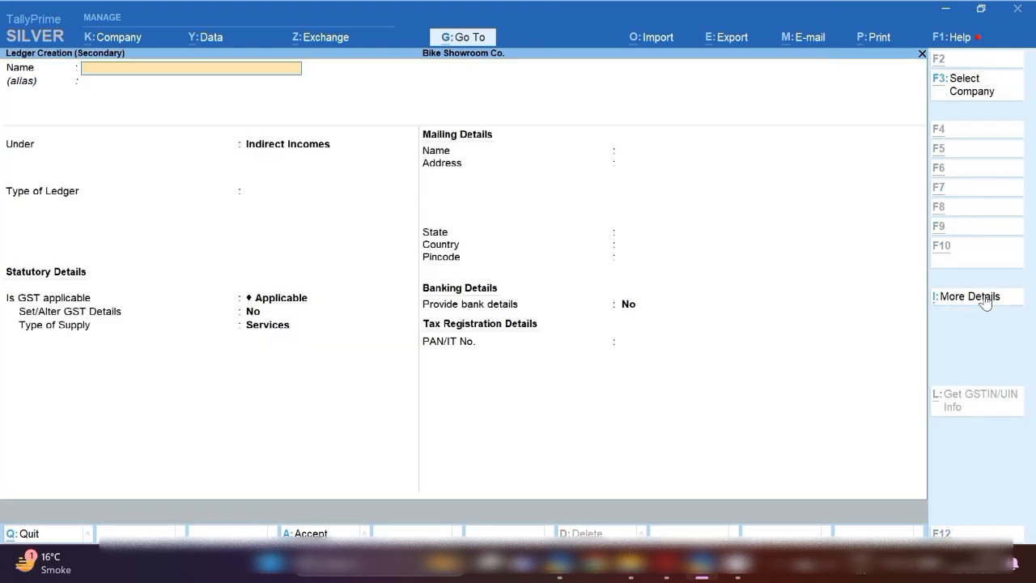
type("A")
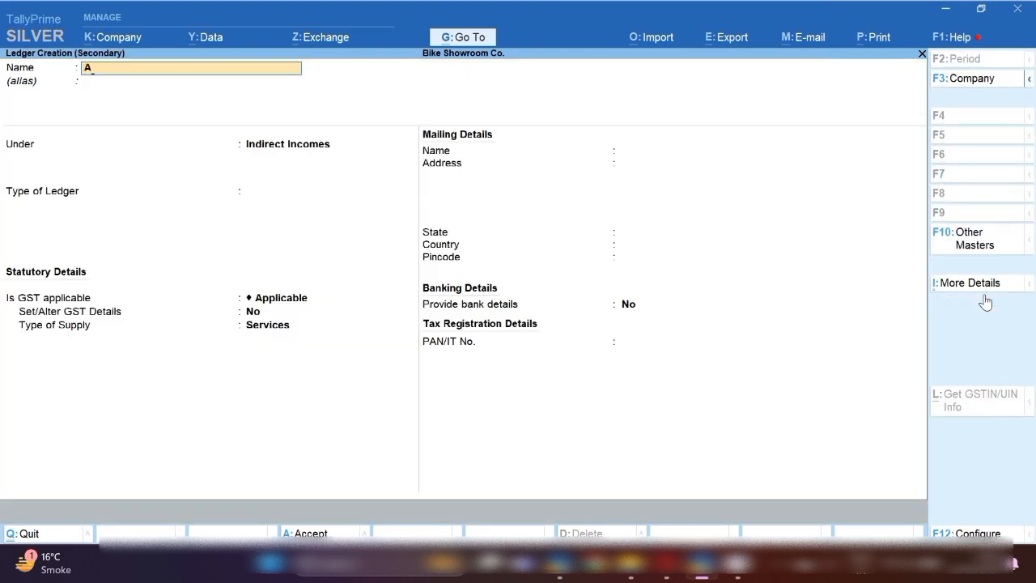
type("MC Charges")
key("Return")
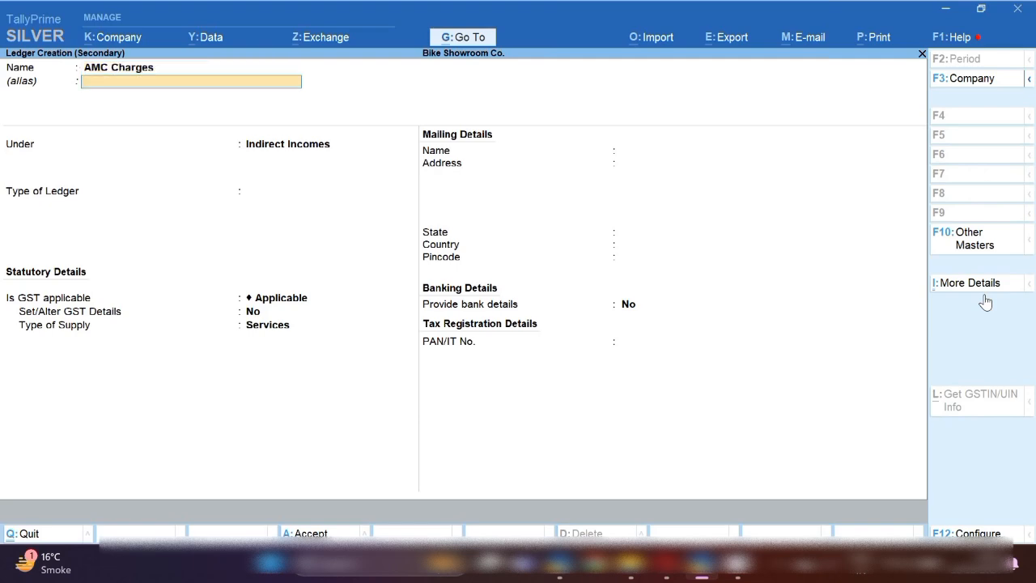
key("Return")
key("Return")
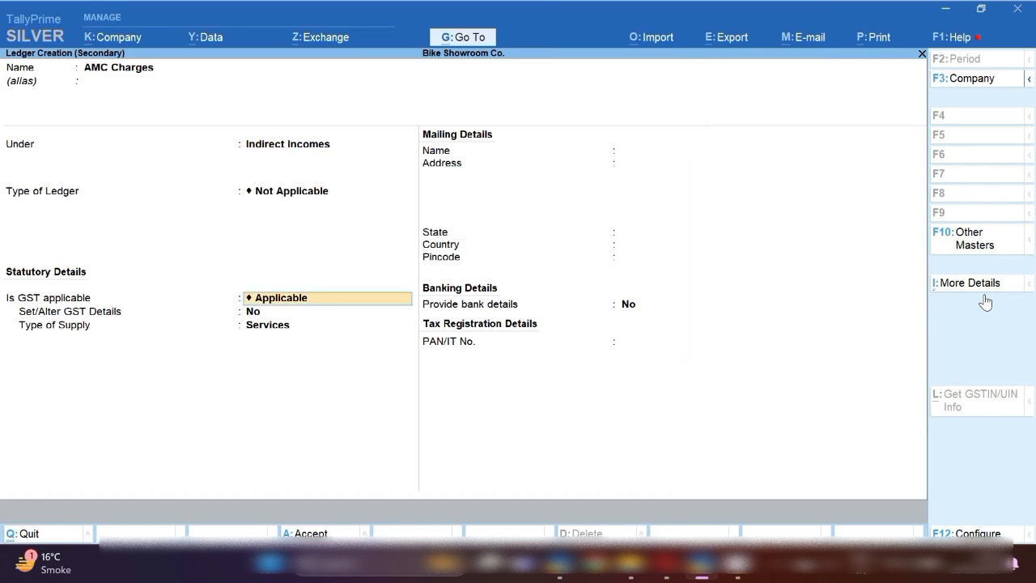
Set GST to Applicable for the AMC Charges ledger and open its GST details for alteration.
type("N")
key("Down")
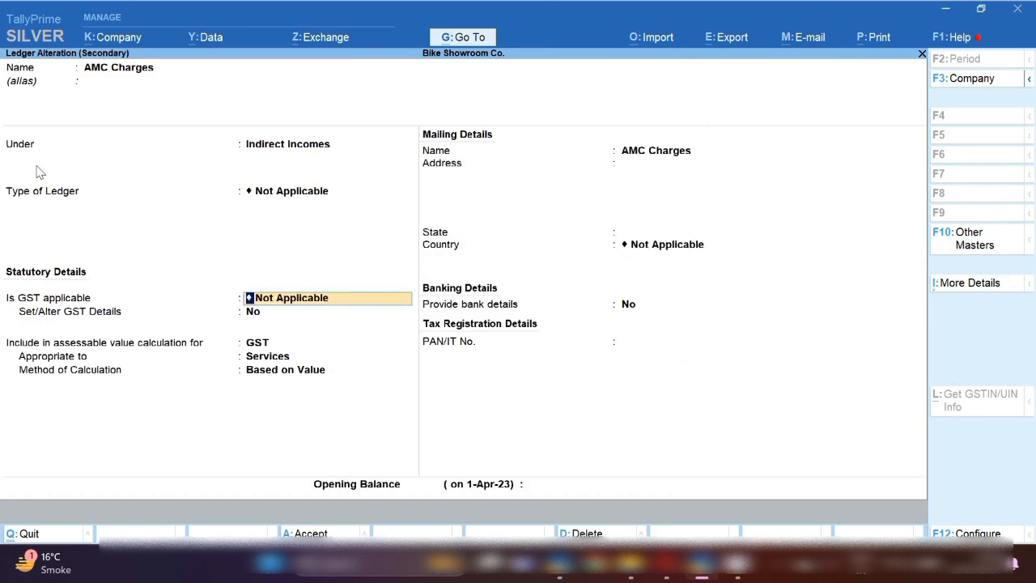
type("A")
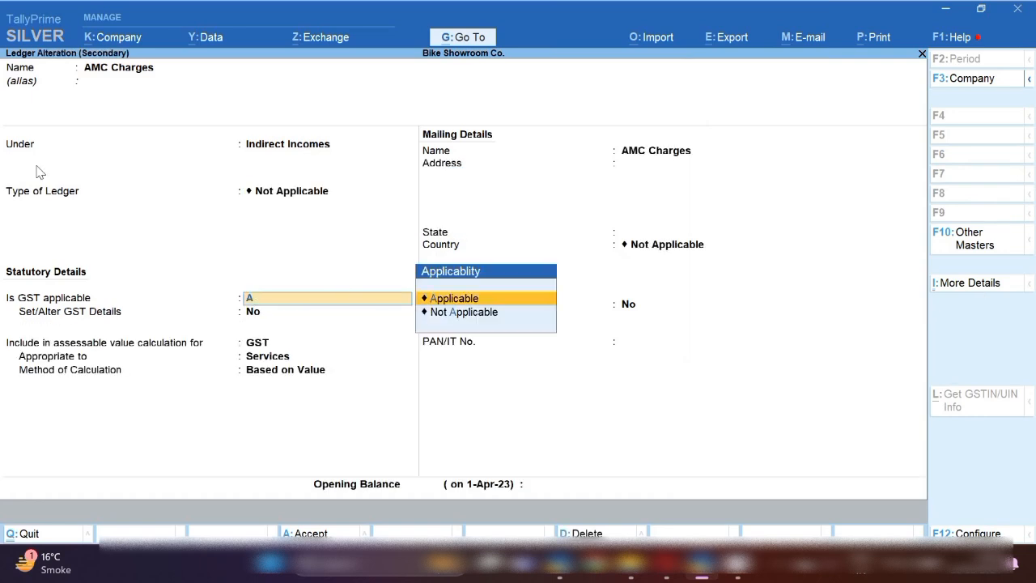
key("Return")
type("Y")
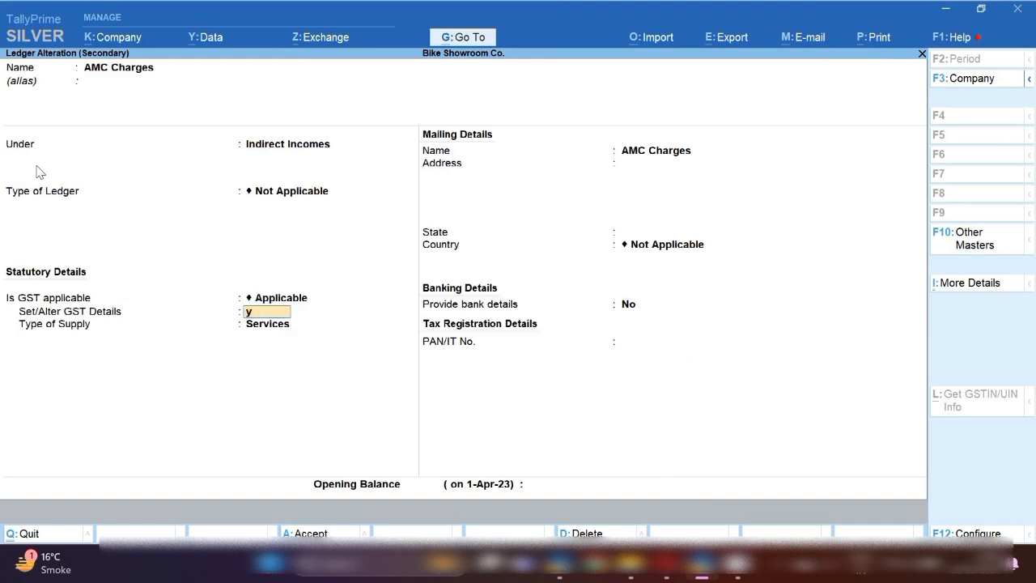
key("Return")
key("Return")
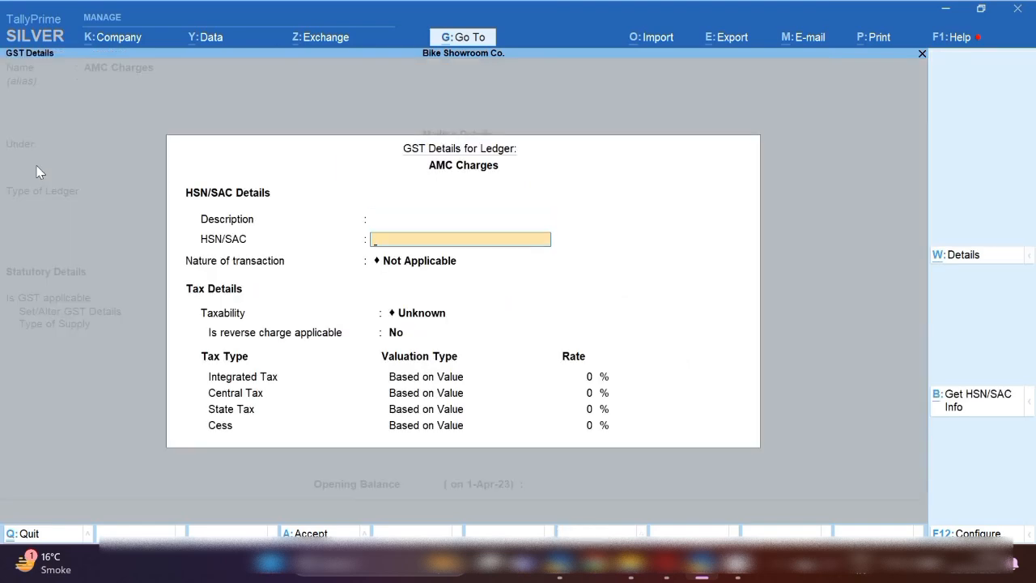
Set the AMC Charges taxability to Taxable with an 18% integrated tax rate and save the ledger.
key("Return")
key("Return")
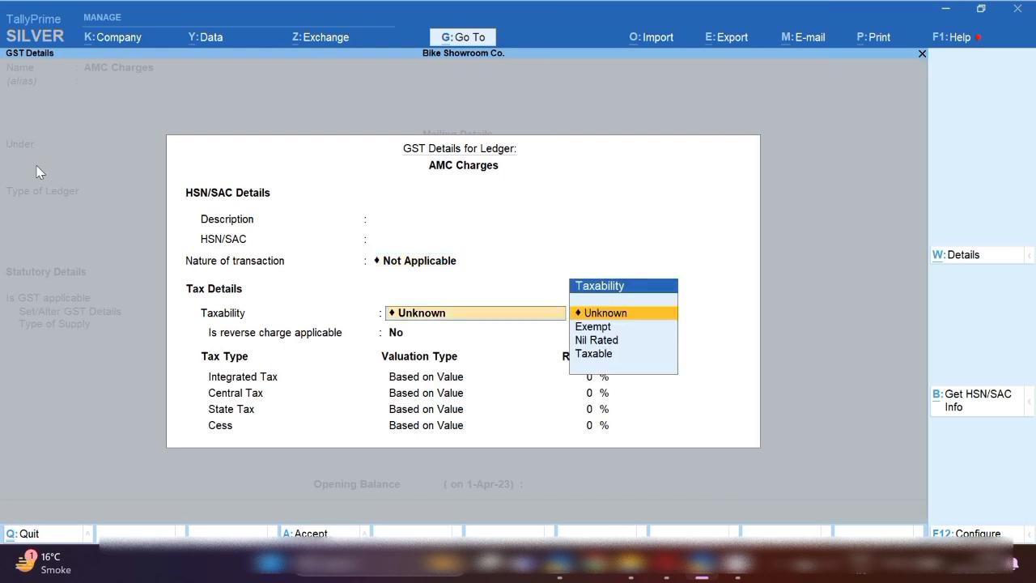
key("Down")
key("Down")
key("Down")
key("Return")
key("Return")
type("18")
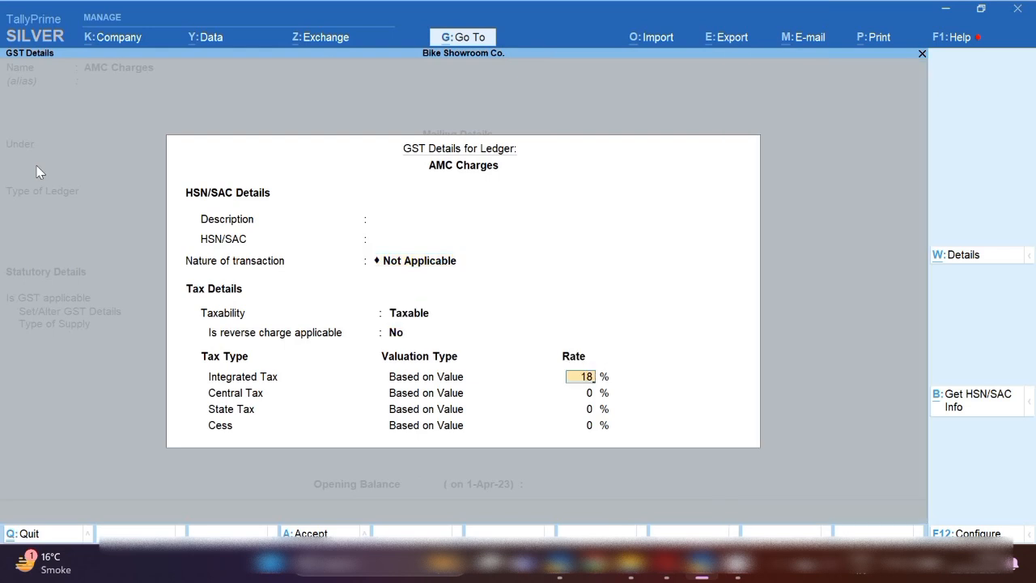
key("ctrl+a")
key("ctrl+a")
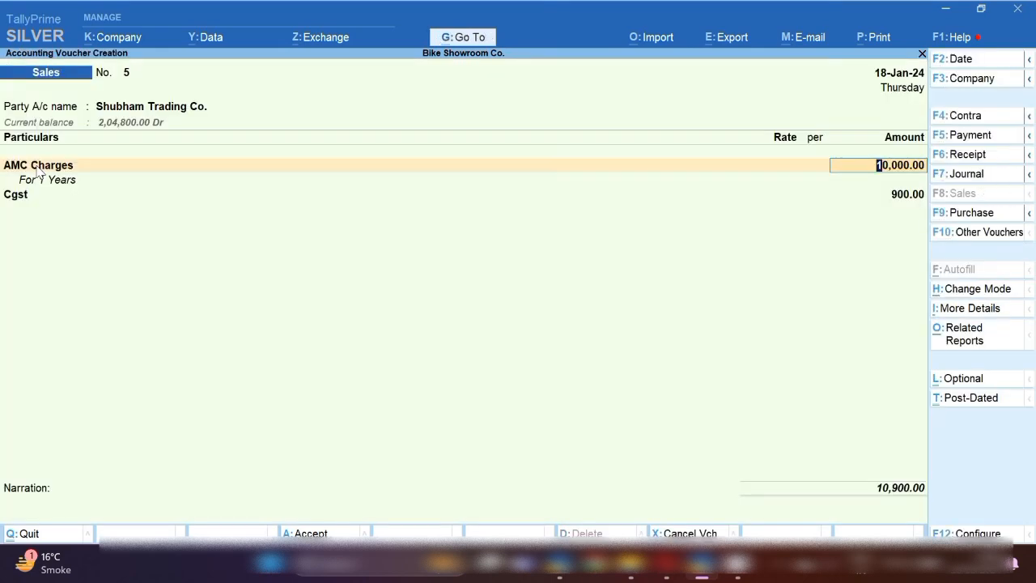
Keep the entered AMC Charges amount and add the Sgst ledger below Cgst without a description.
key("Return")
key("Return")
key("Return")
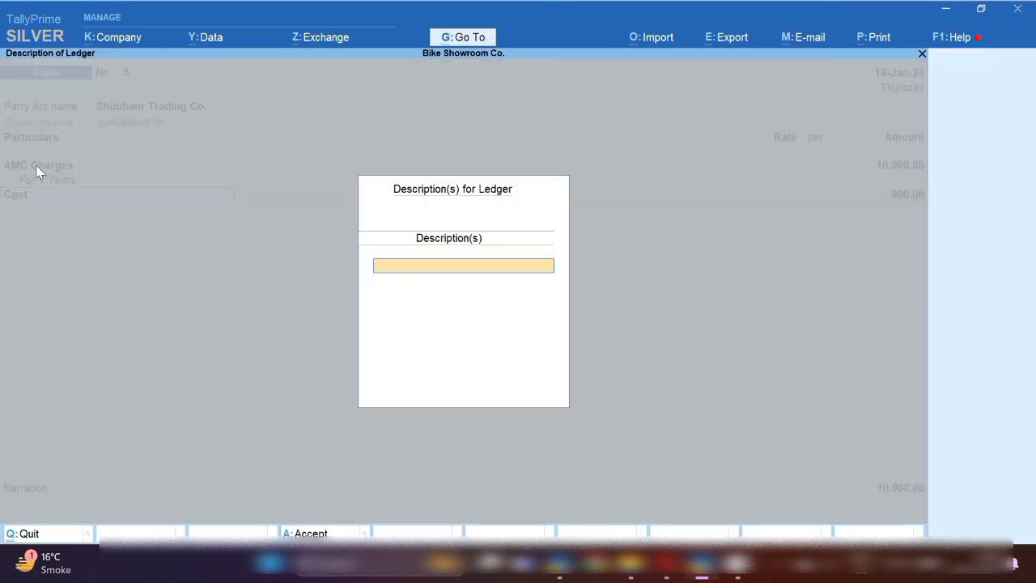
key("Return")
key("Return")
type("Sgst")
key("Return")
key("Return")
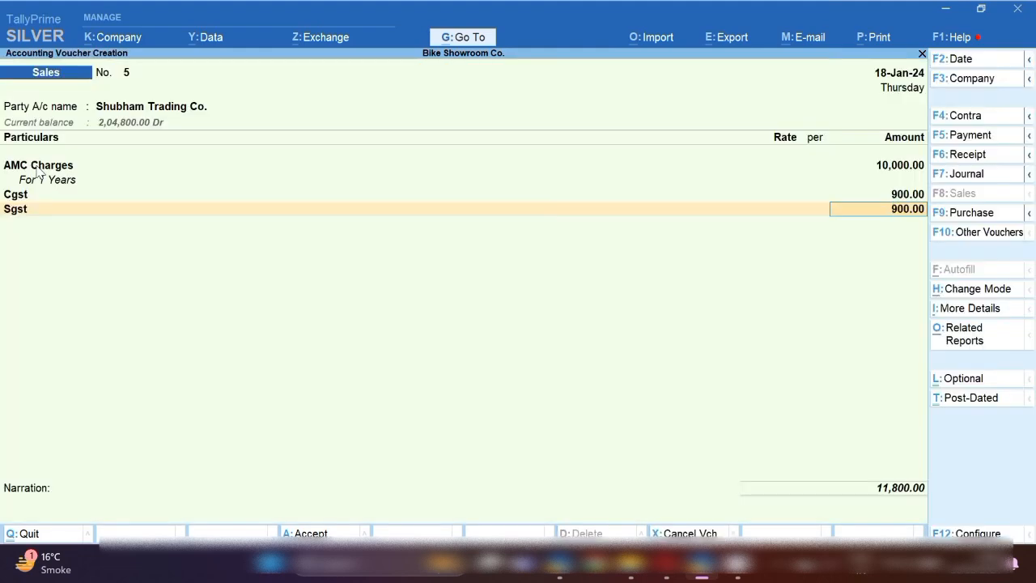
Save the AMC Charges sales voucher and switch to a Journal voucher.
key("ctrl+a")
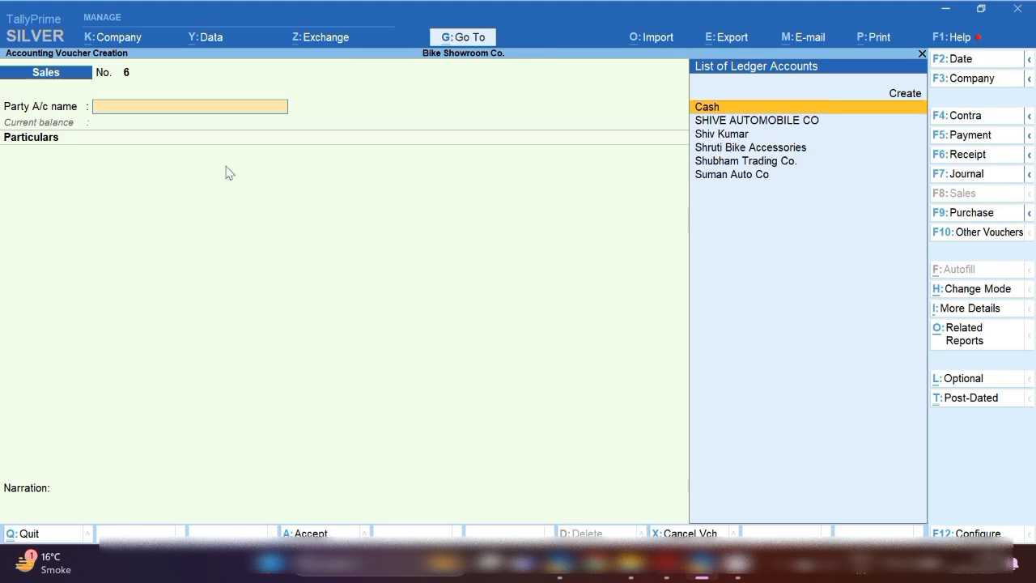
left_click(964, 175)
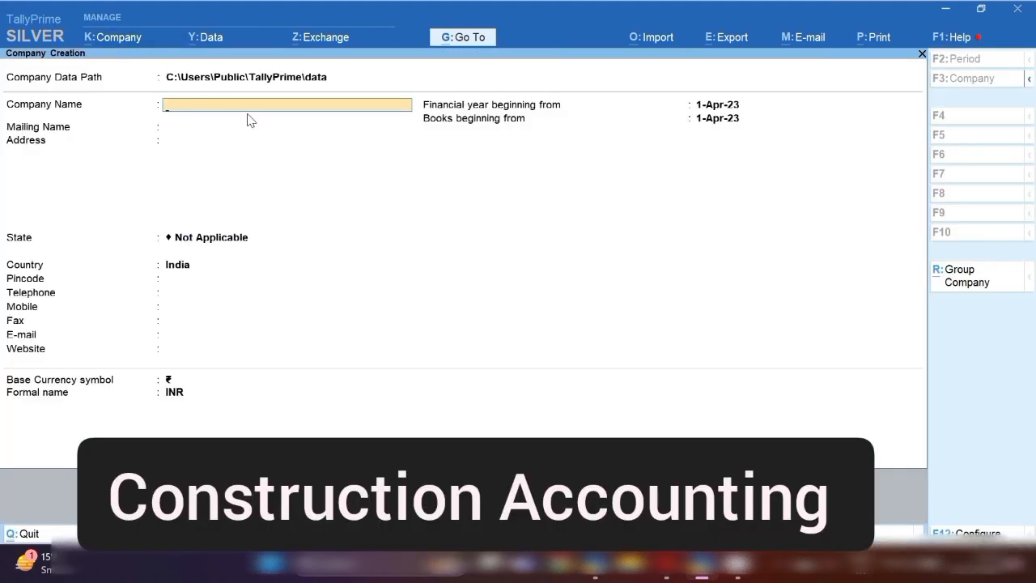
Leave the blank company creation form and open Construction Company's details for alteration.
key("Escape")
key("y")
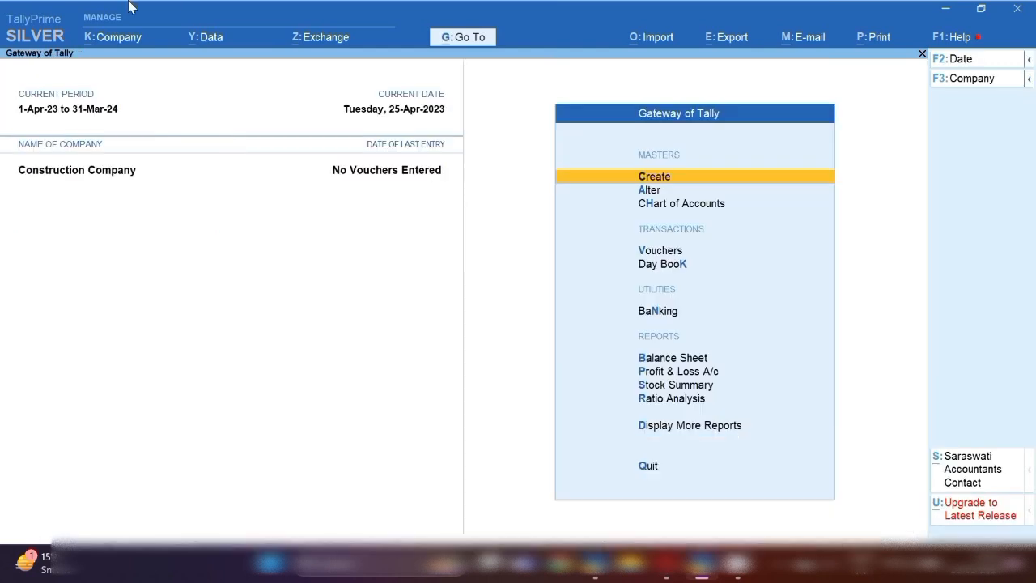
left_click(118, 41)
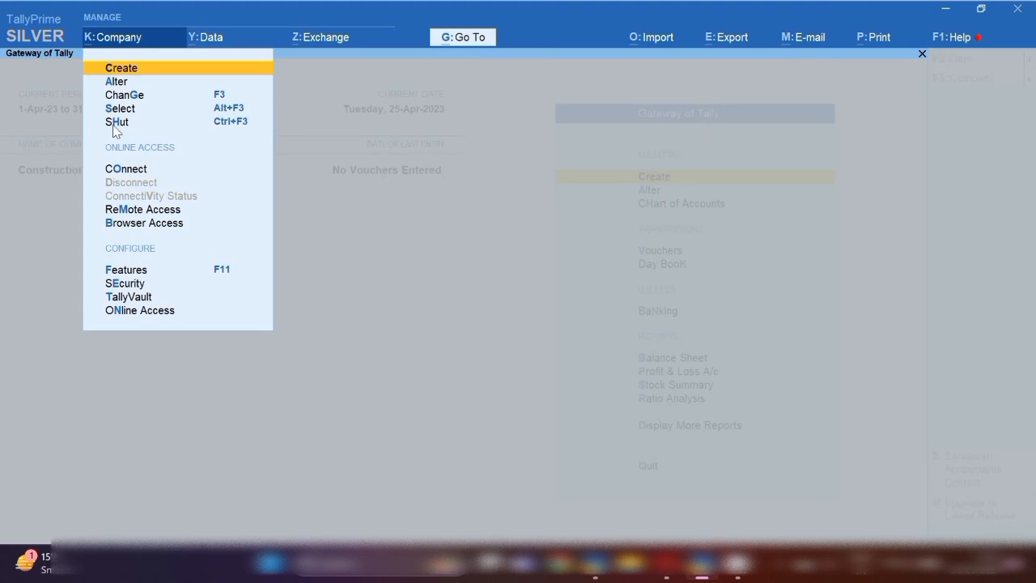
left_click(130, 84)
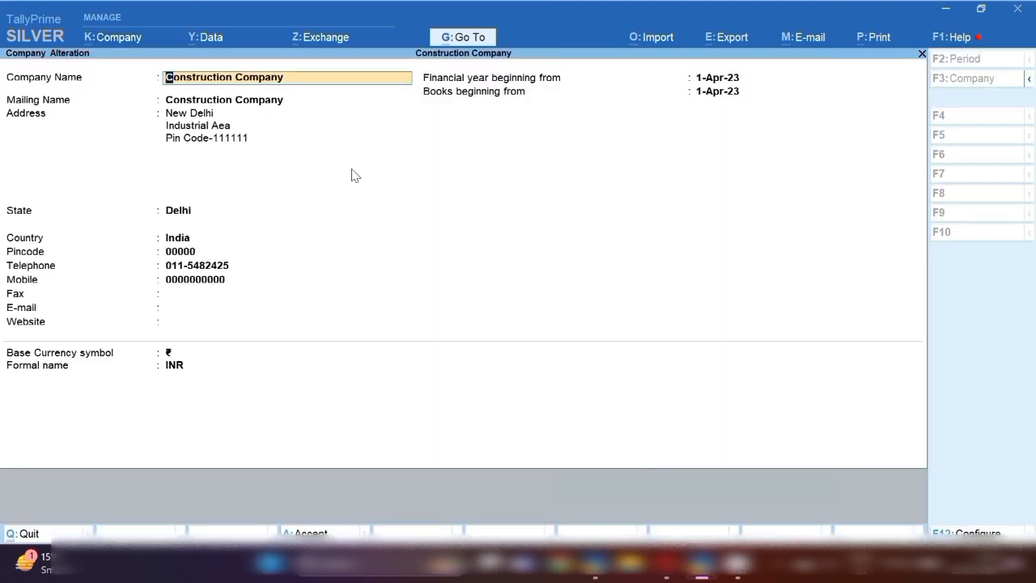
Examine Construction Company's name, address, contact, financial year and currency fields, and accept the form with its existing values.
key("Return")
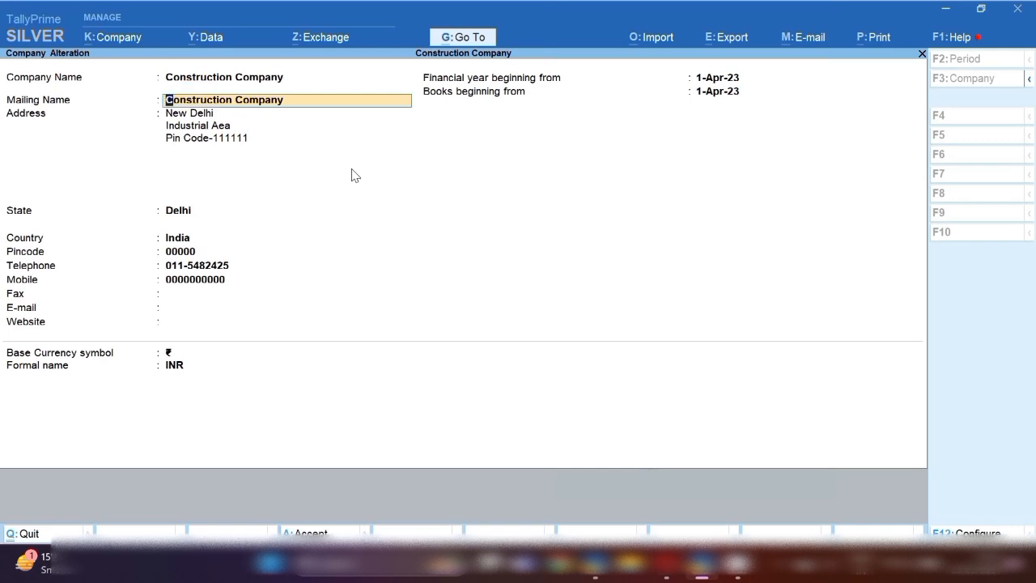
key("Return")
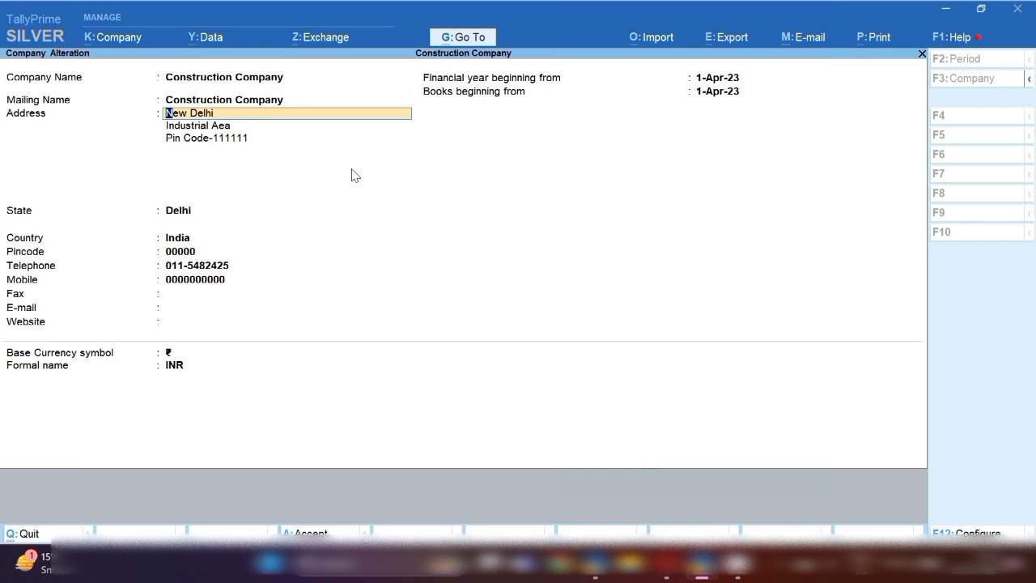
key("Return")
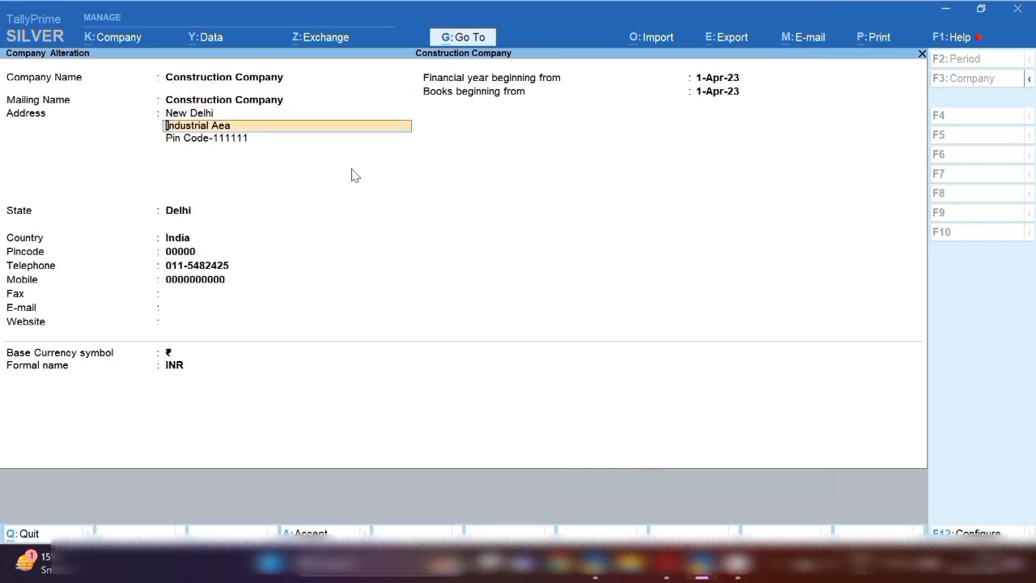
key("Return")
key("Return")
key("Return")
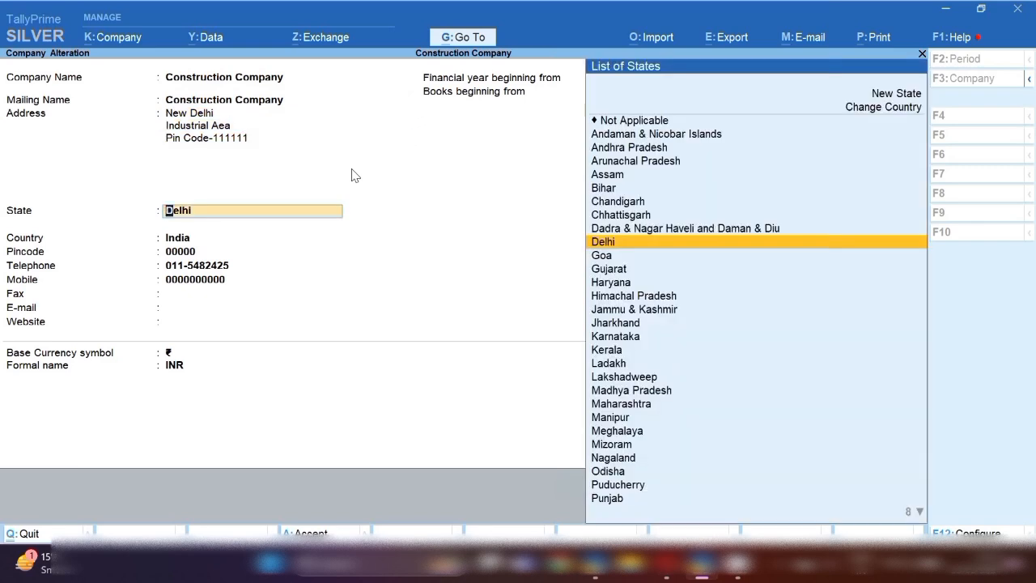
key("Return")
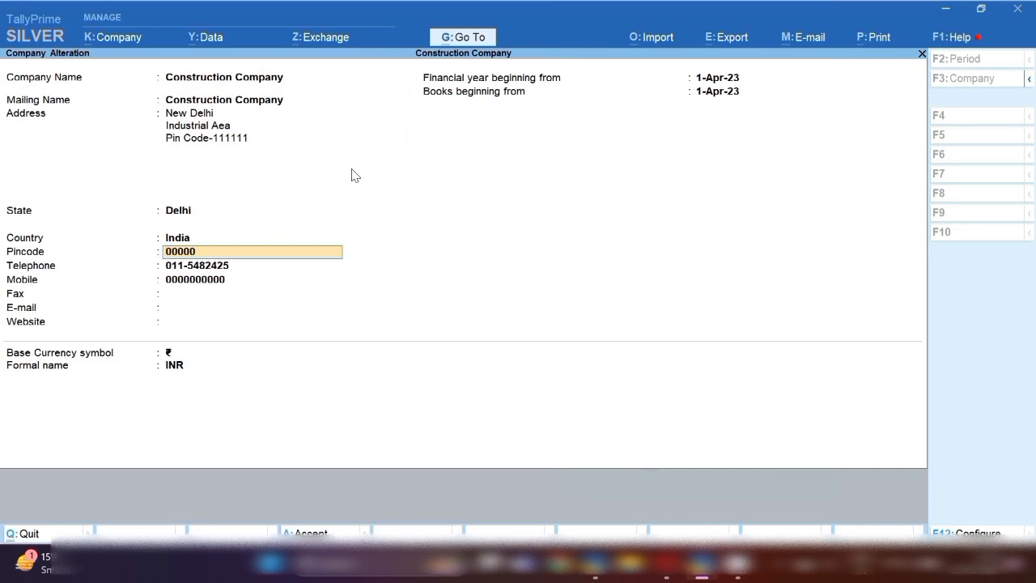
key("Return")
key("Return")
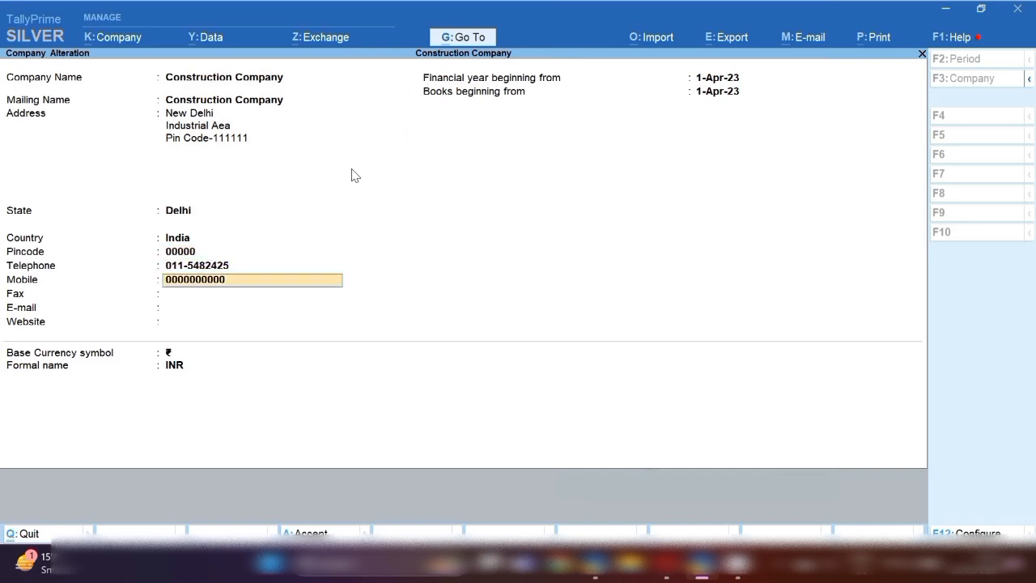
key("Return")
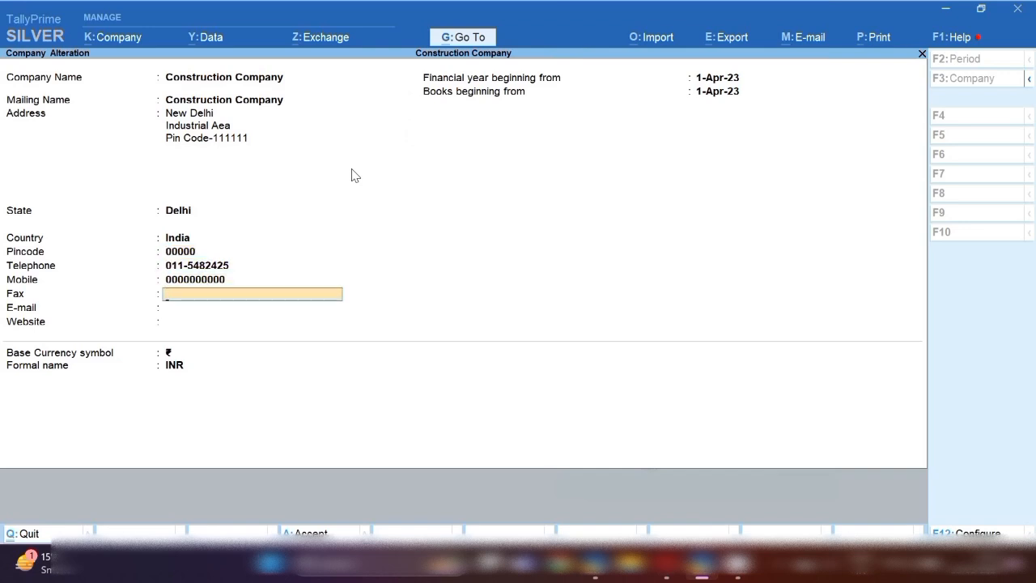
key("Return")
key("Return")
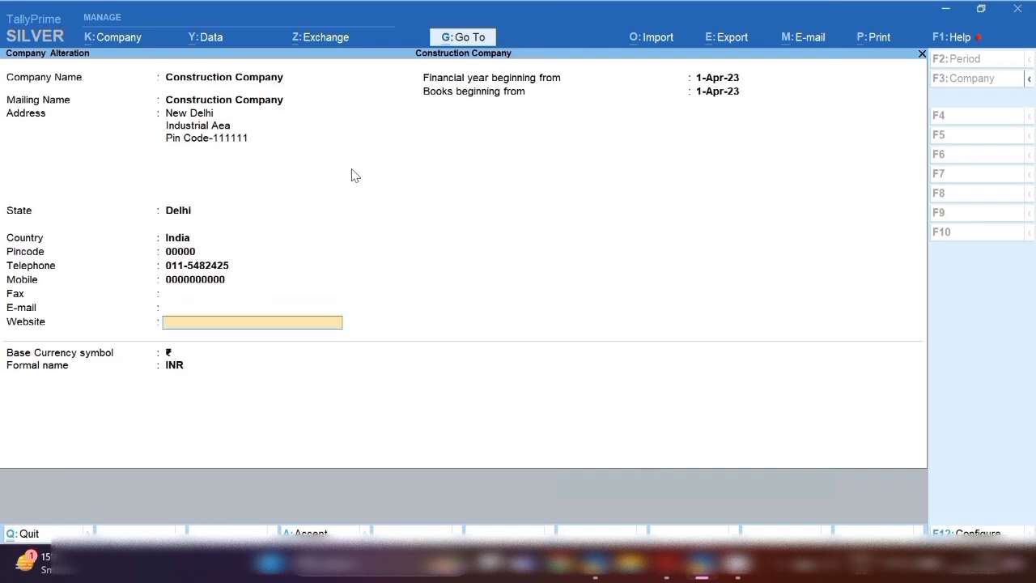
key("Return")
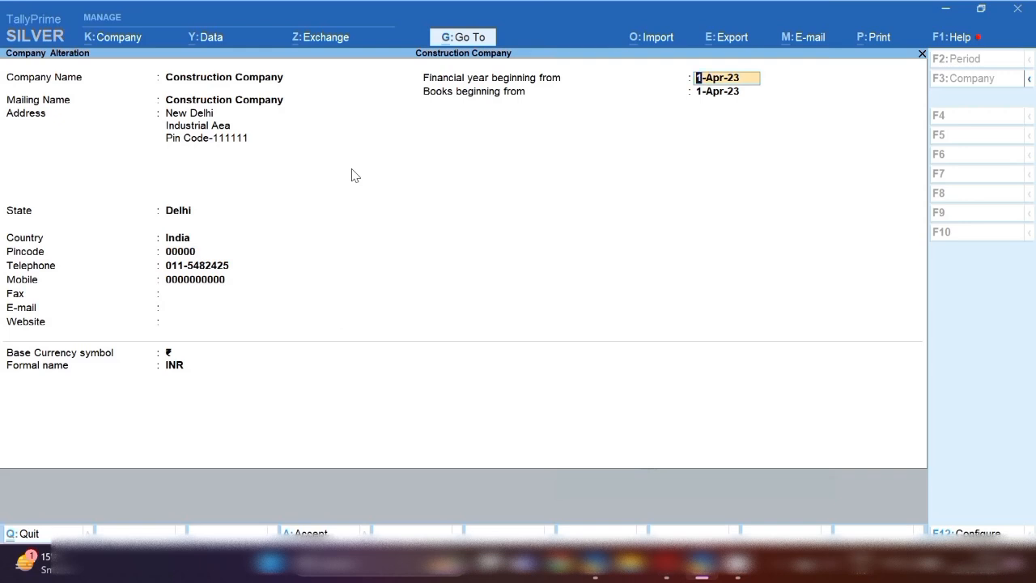
key("Return")
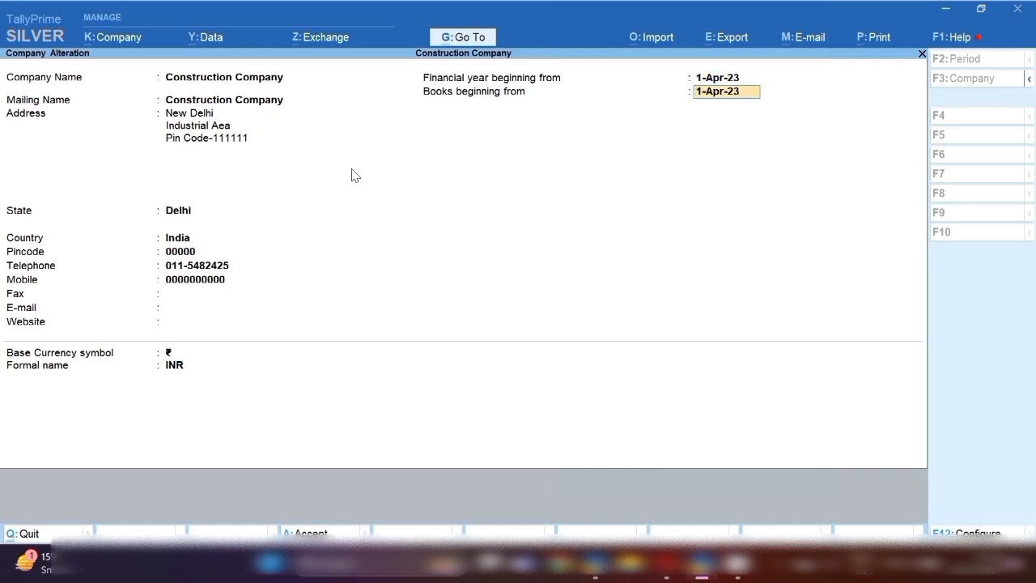
key("Return")
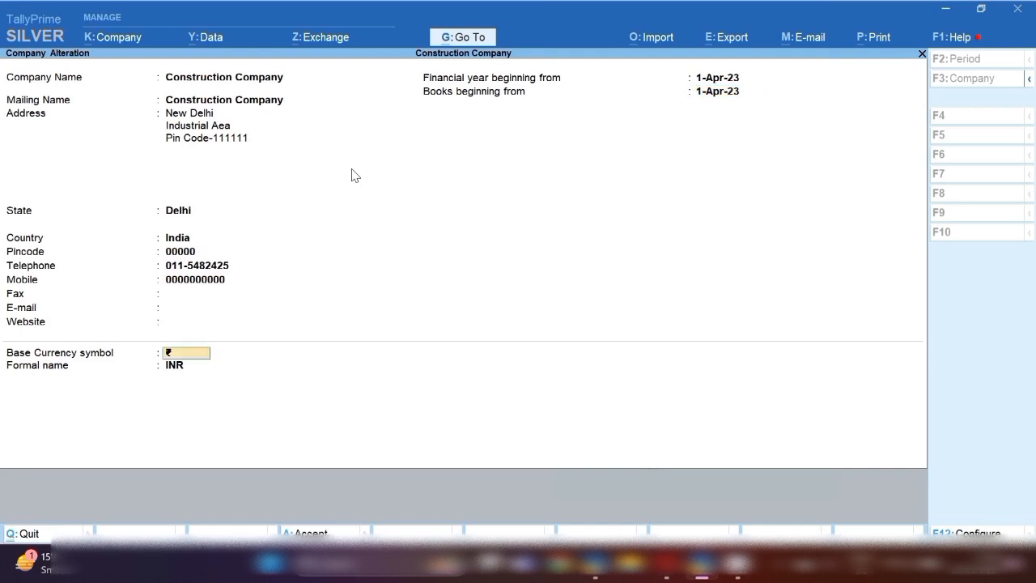
key("Return")
key("Return")
key("Return")
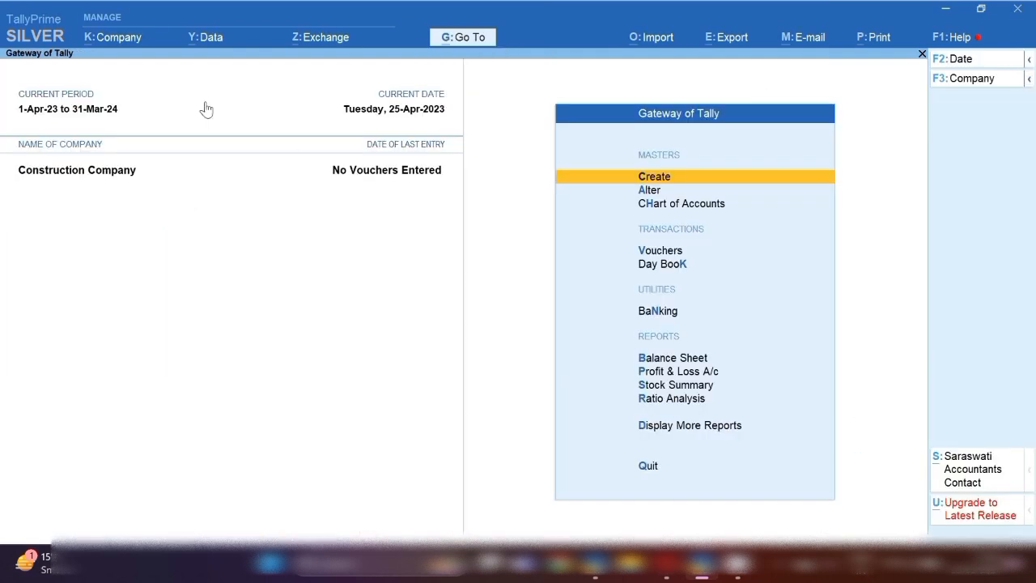
Open Construction Company's feature settings and bring up its GST details with GST enabled.
left_click(129, 40)
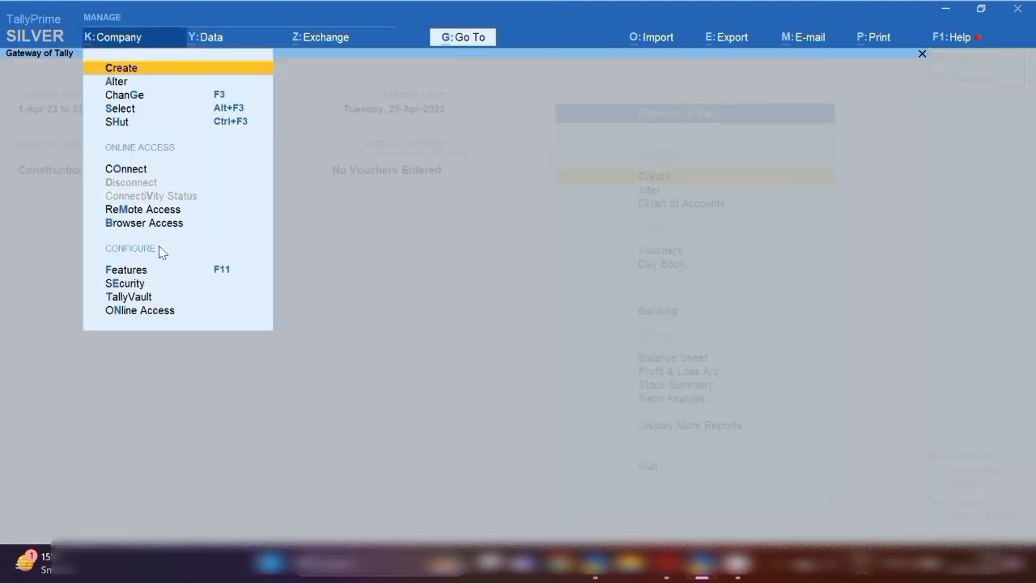
left_click(140, 274)
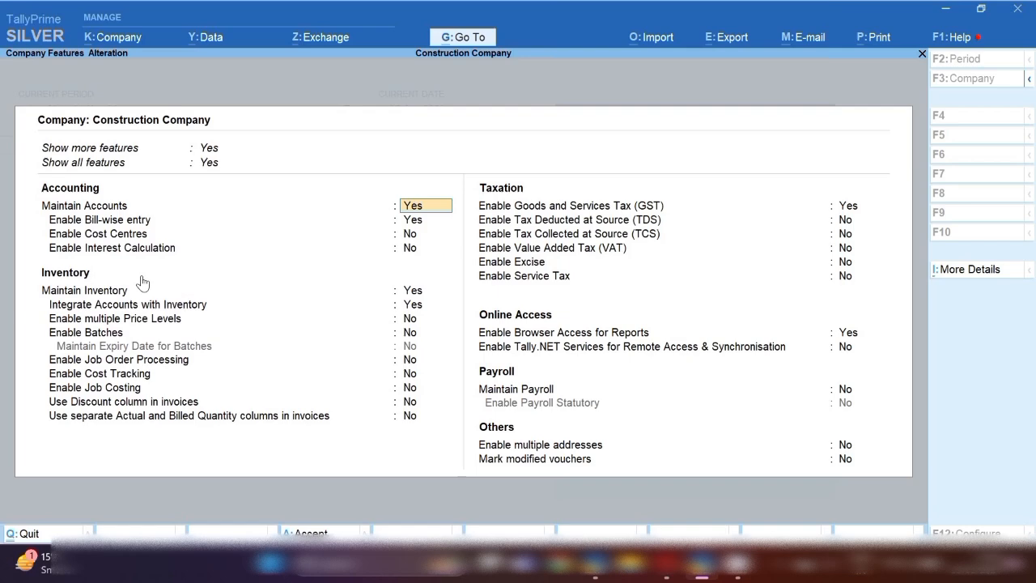
left_click(847, 208)
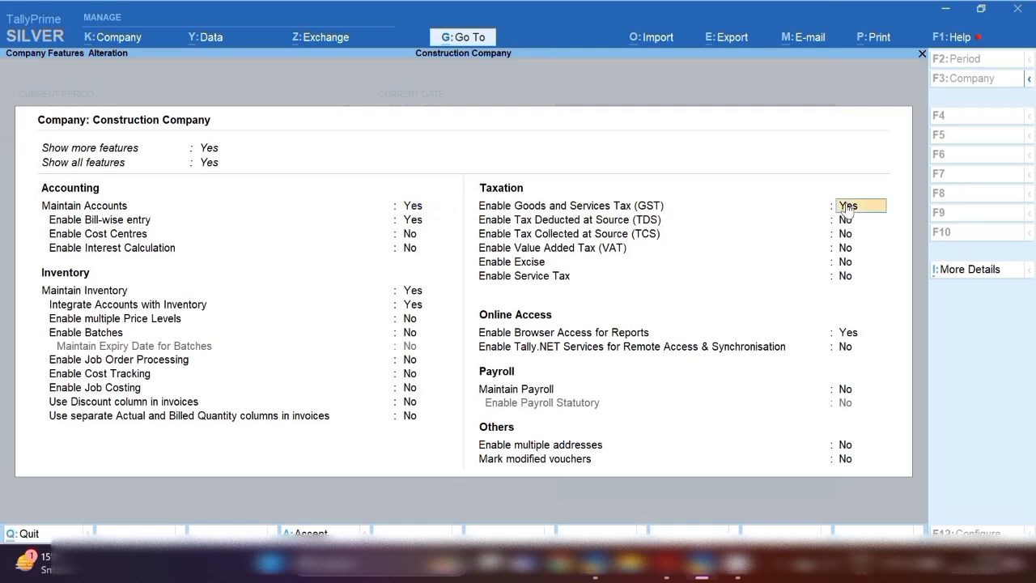
key("Return")
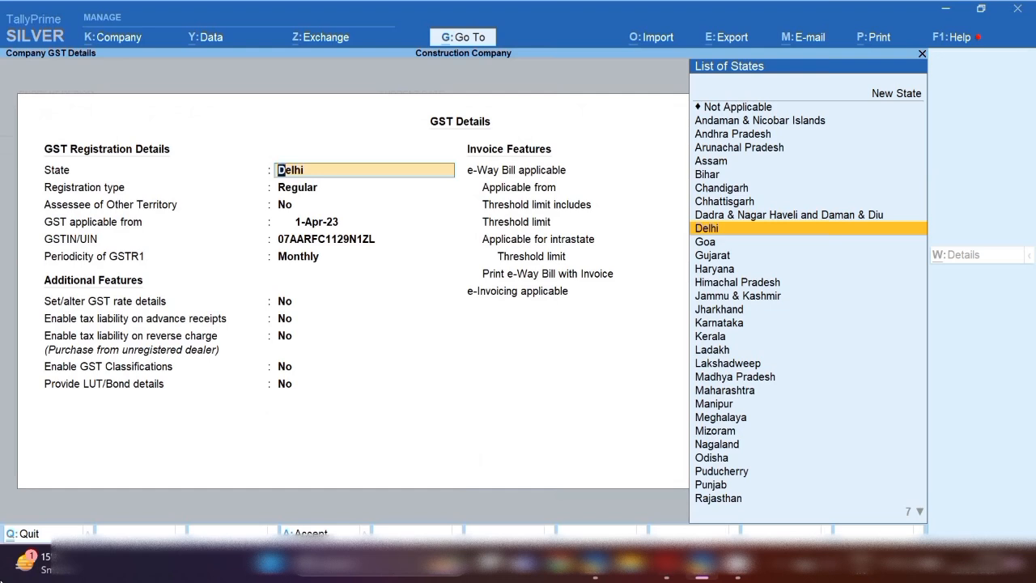
Examine the company's GST registration details and additional features, from state and registration type through LUT/Bond details, keeping the existing values.
key("Return")
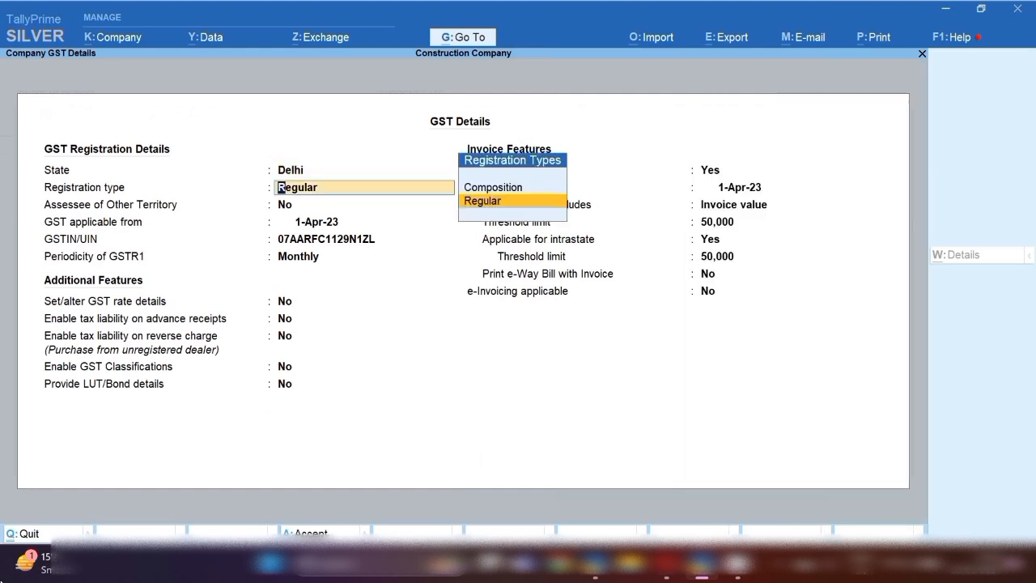
key("Return")
key("Return")
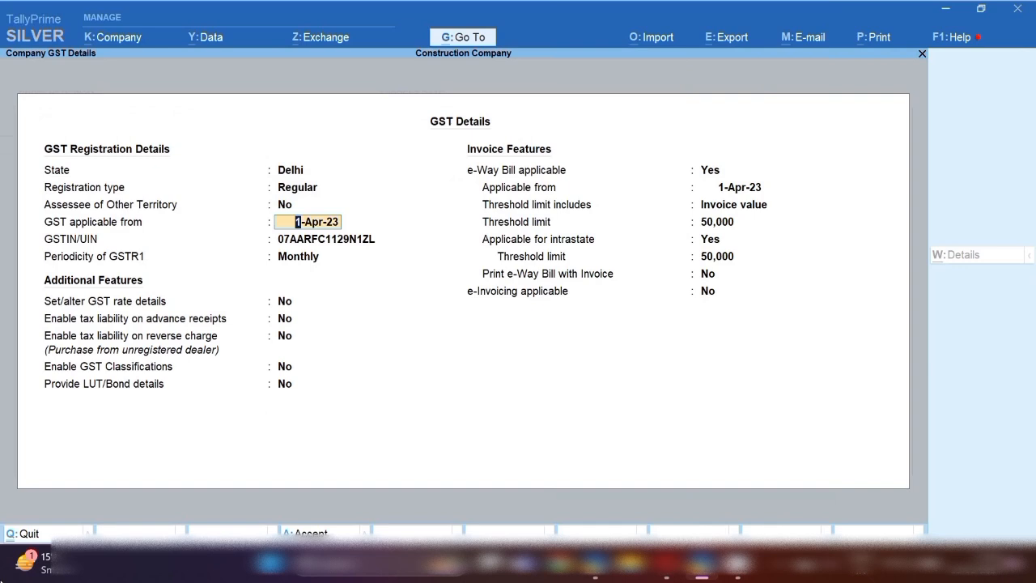
key("Return")
key("Return")
key("Return")
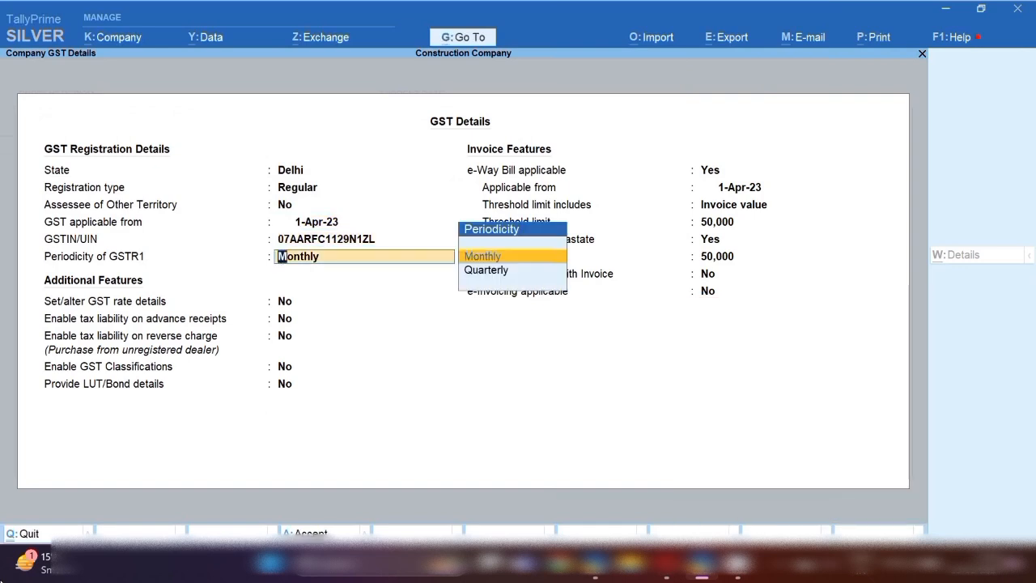
key("Return")
key("Return")
key("Return")
key("Return")
key("Return")
key("Return")
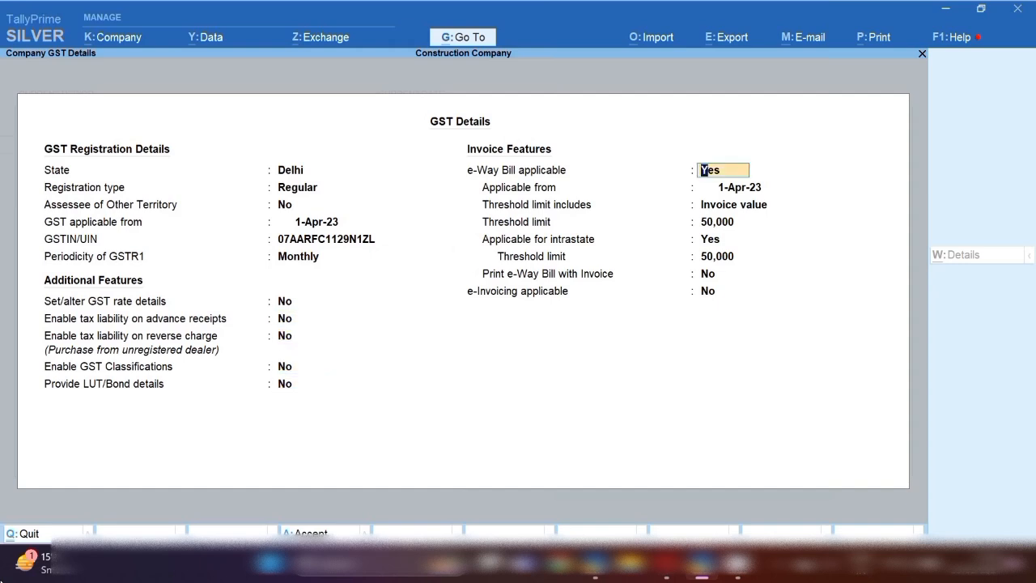
Examine the e-Way Bill settings, including applicable date, threshold basis and limits, intrastate applicability and printing with invoice, keeping the existing values.
key("Return")
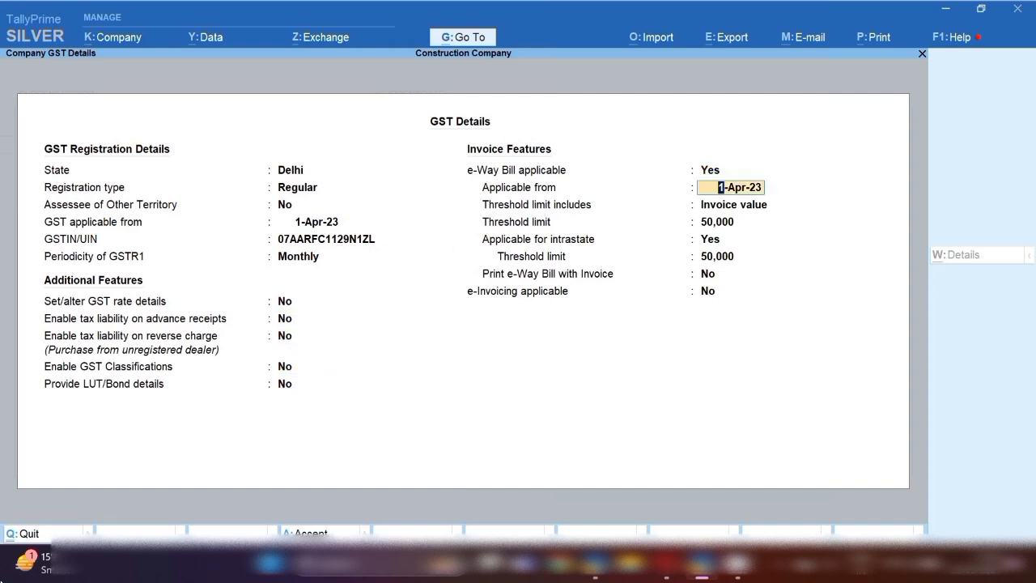
key("Return")
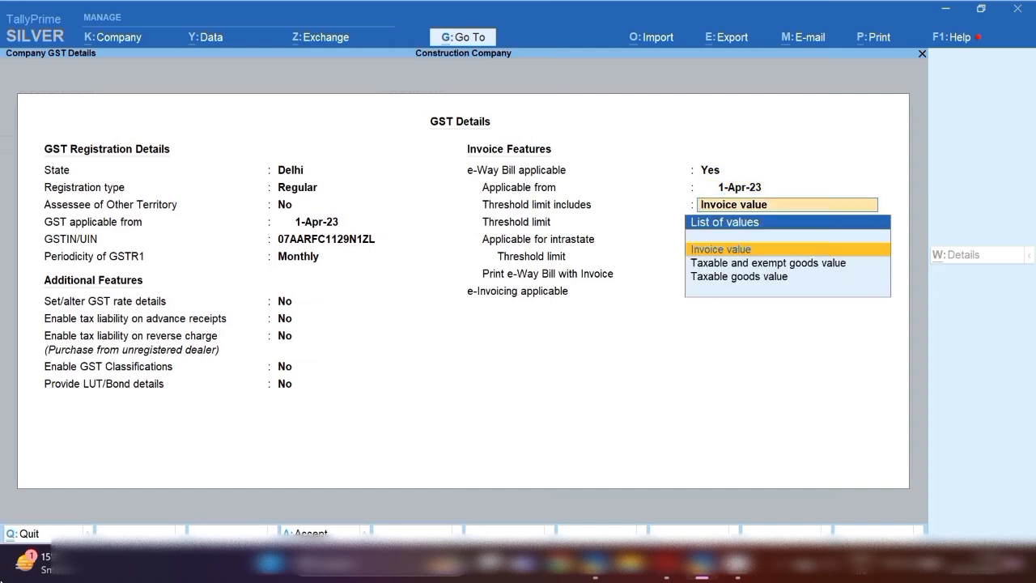
key("Return")
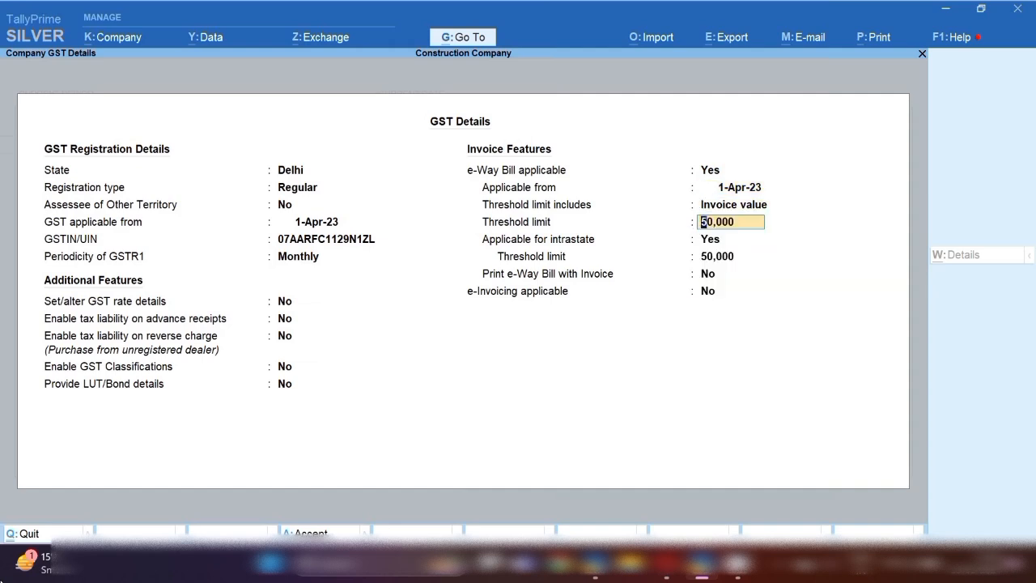
key("Return")
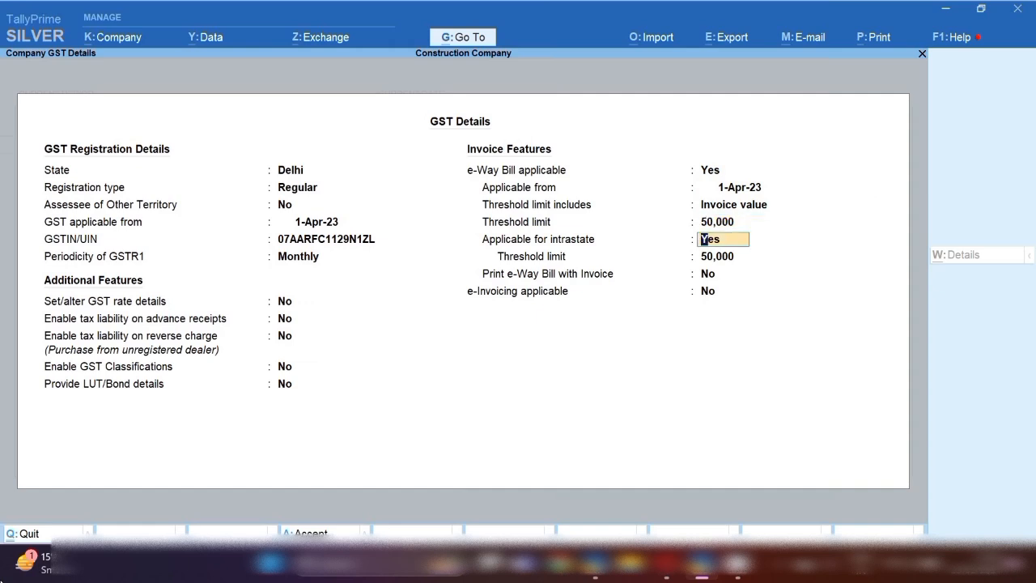
key("Return")
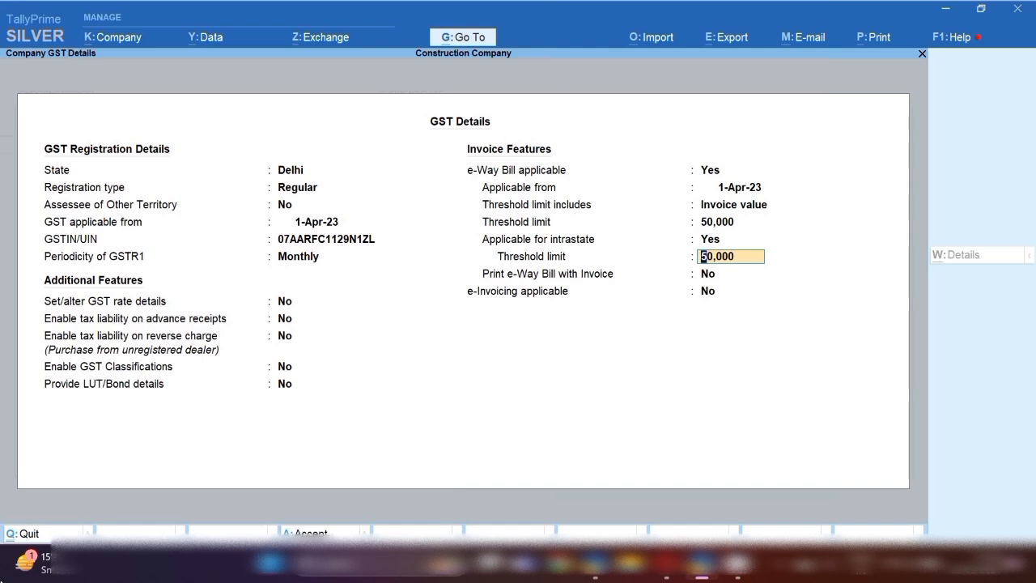
key("Return")
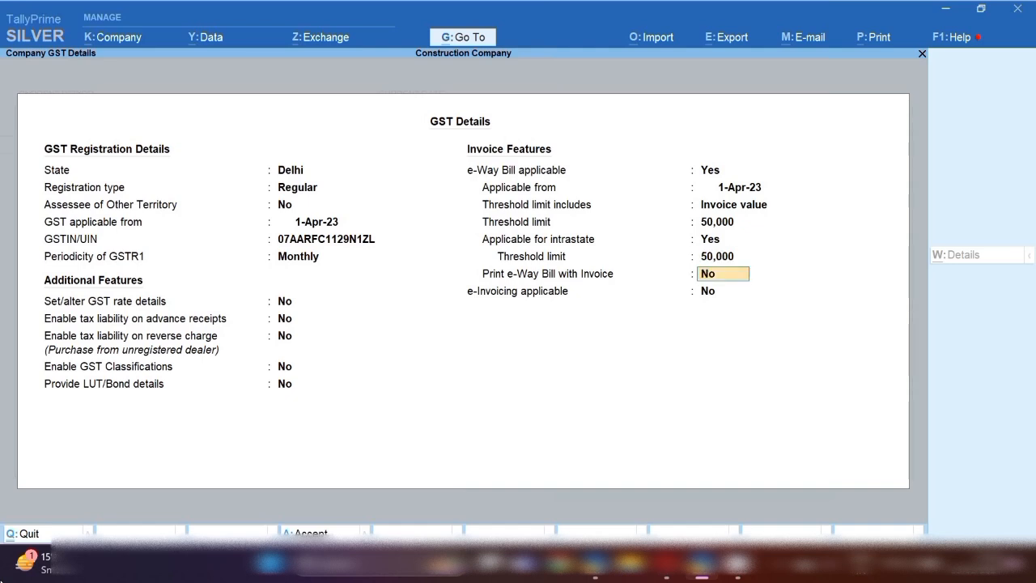
key("Return")
Try enabling e-Invoicing in the GST details, set it back to No, and accept the company features.
type("y")
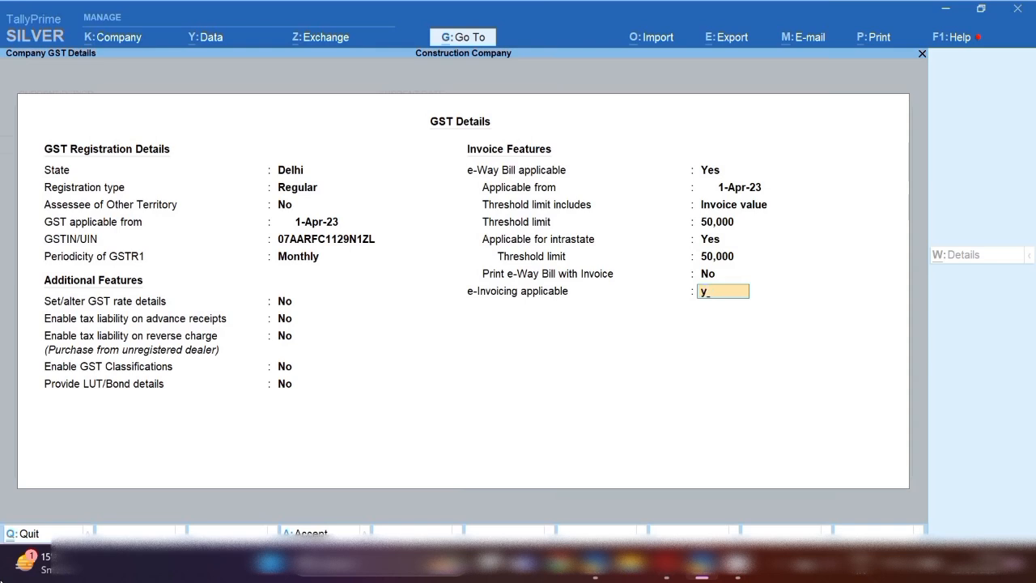
key("Return")
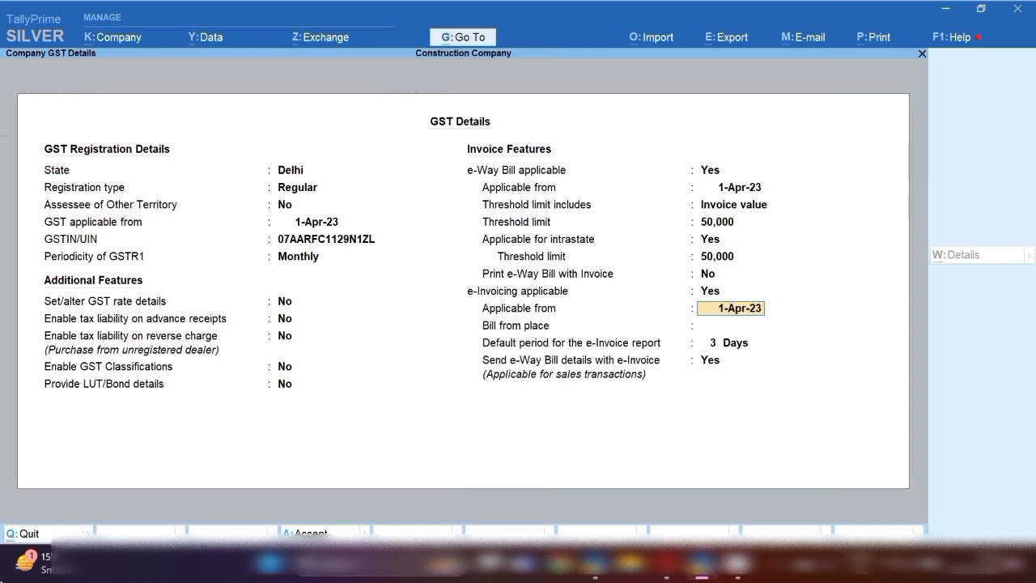
key("Up")
type("n")
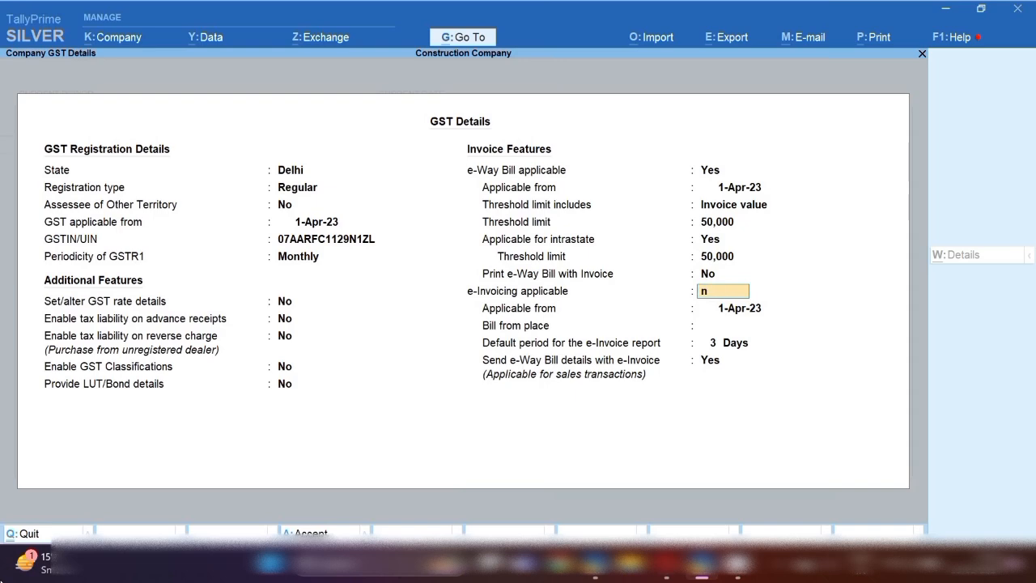
key("Return")
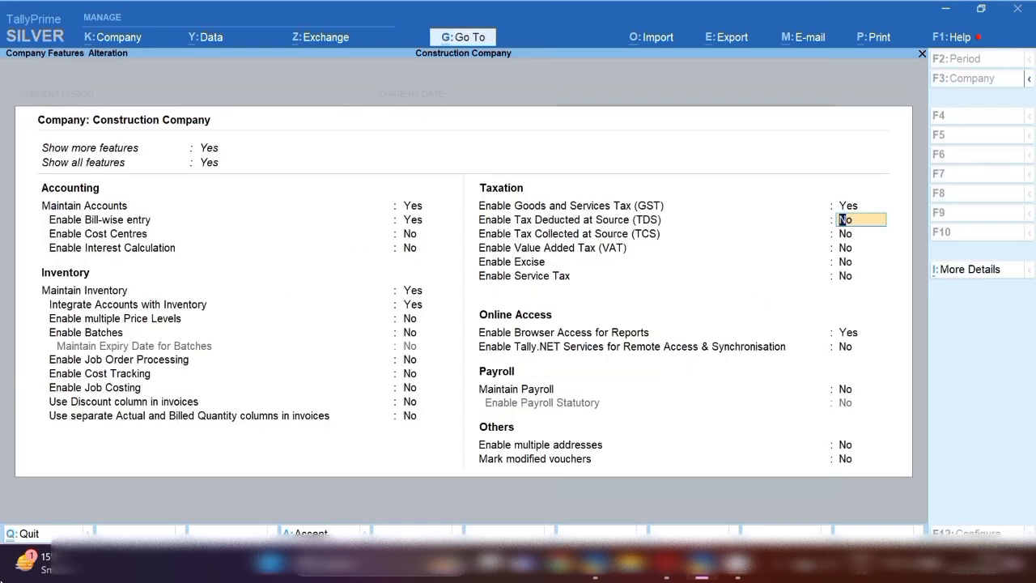
key("ctrl+a")
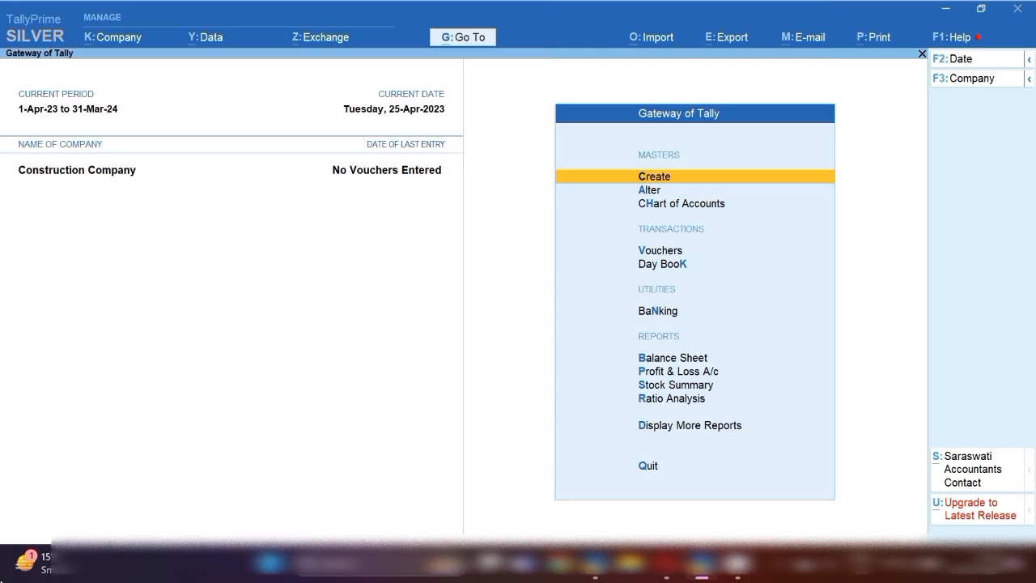
key("Return")
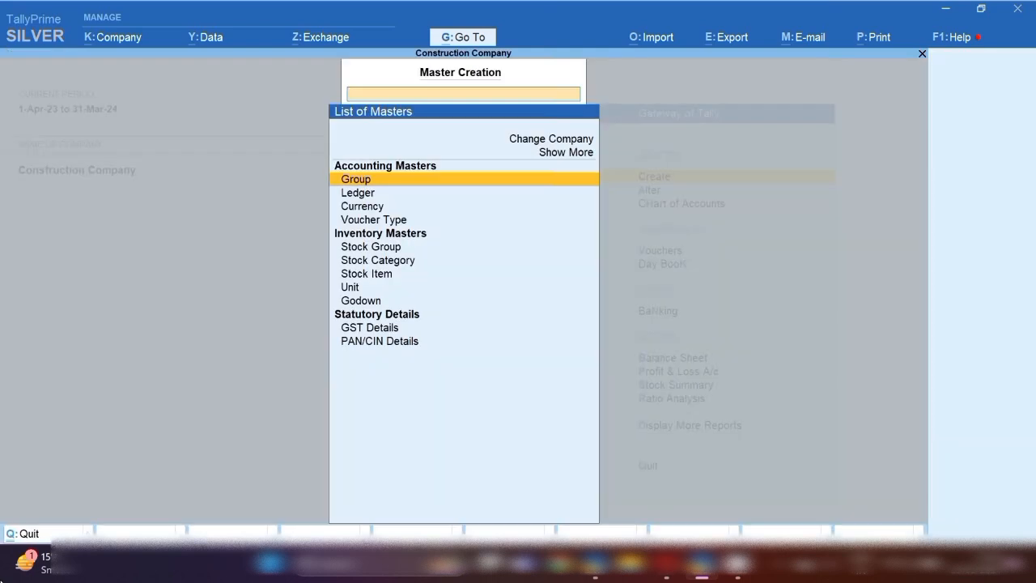
key("Down")
key("Down")
key("Up")
key("Return")
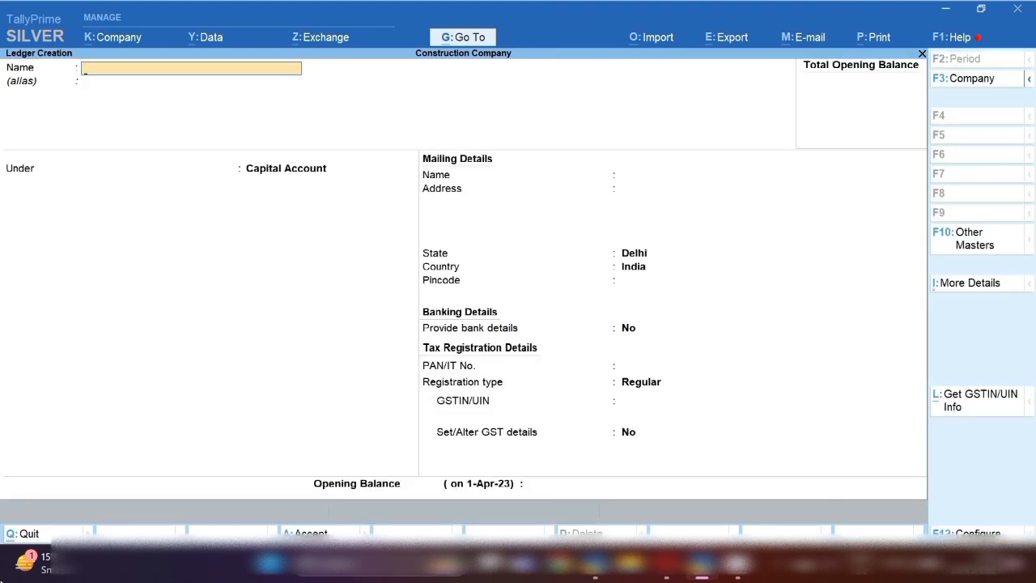
key("Escape")
key("Return")
key("Escape")
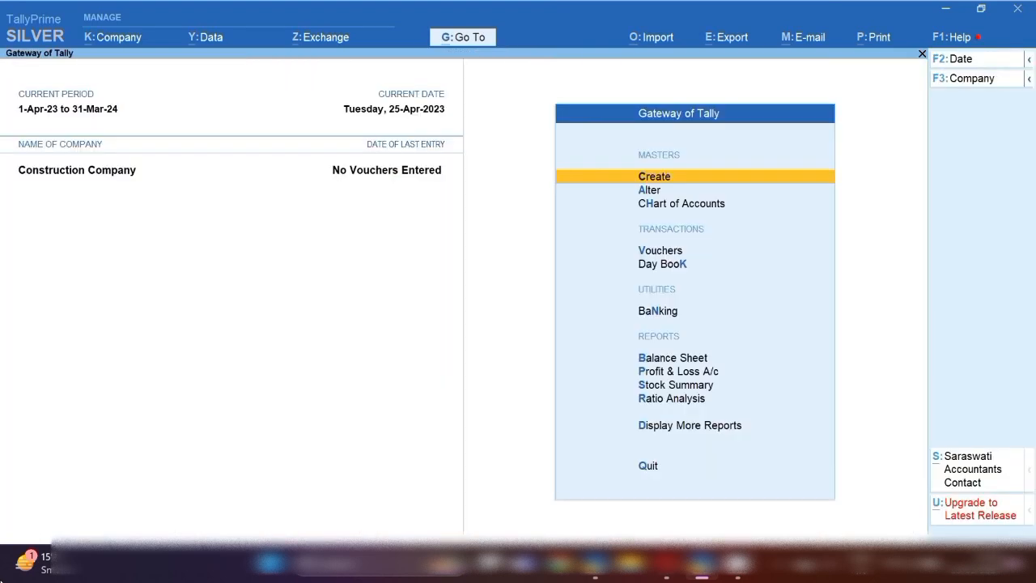
Open the Suman Trading Company ledger from Construction Company's ledger list for alteration.
key("Return")
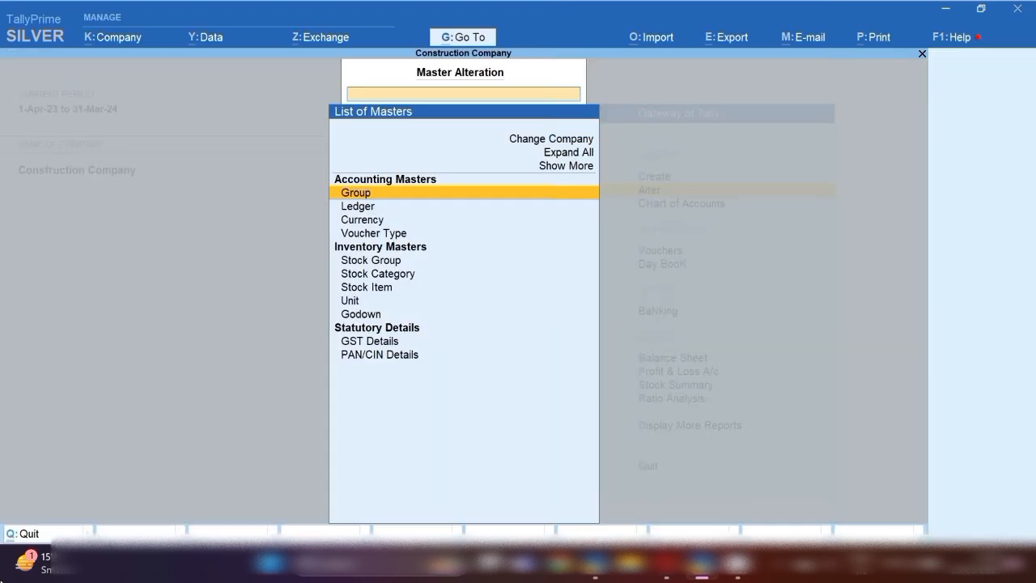
key("Down")
key("Return")
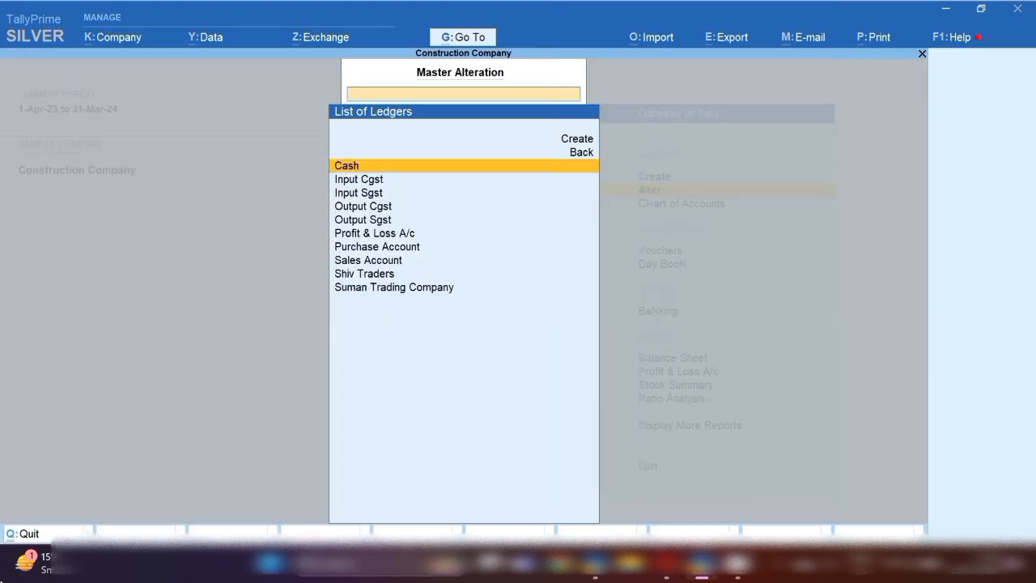
key("Down")
key("Down")
key("Down")
key("Down")
key("Down")
key("Down")
key("Down")
key("Down")
key("Down")
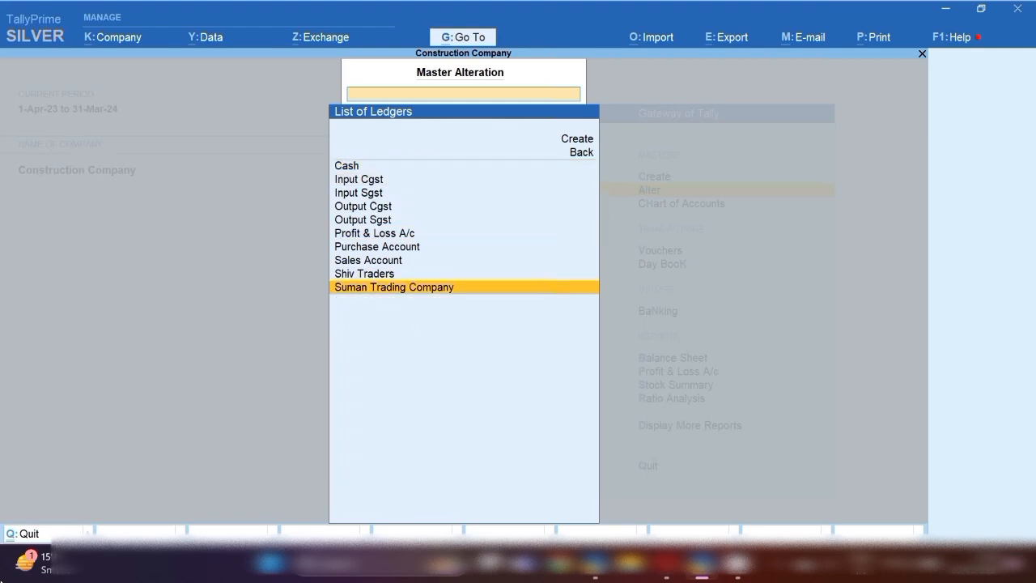
key("Return")
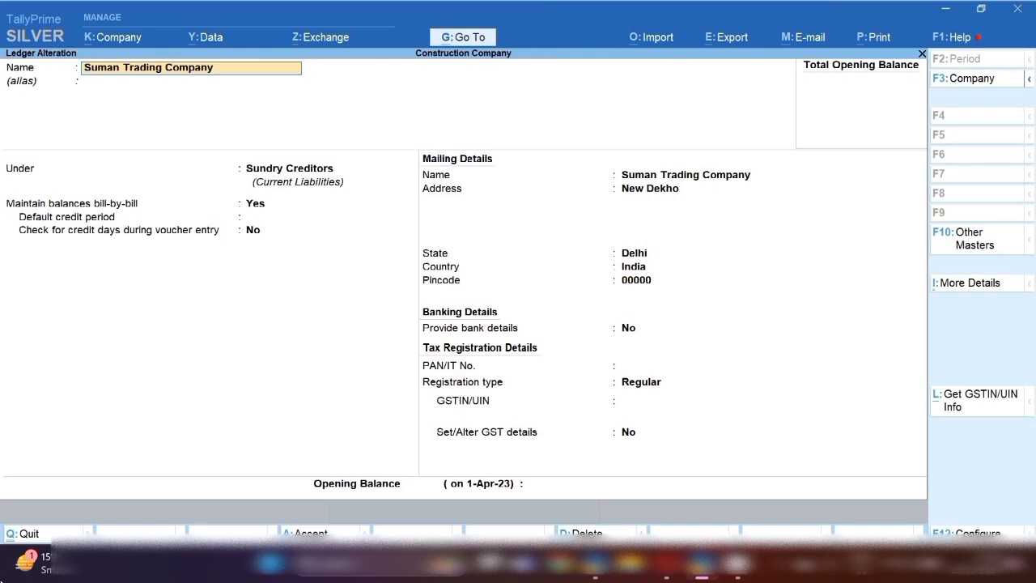
Examine the Suman Trading Company ledger's group, bill-by-bill, mailing, banking and registration fields, and leave without saving.
key("Return")
key("Return")
key("Return")
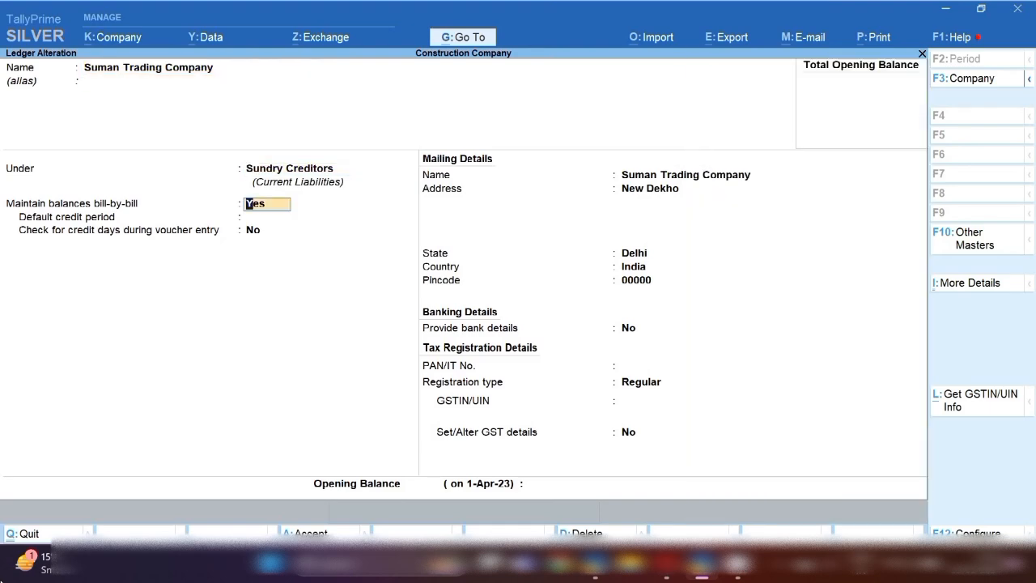
key("Return")
key("Return")
key("Return")
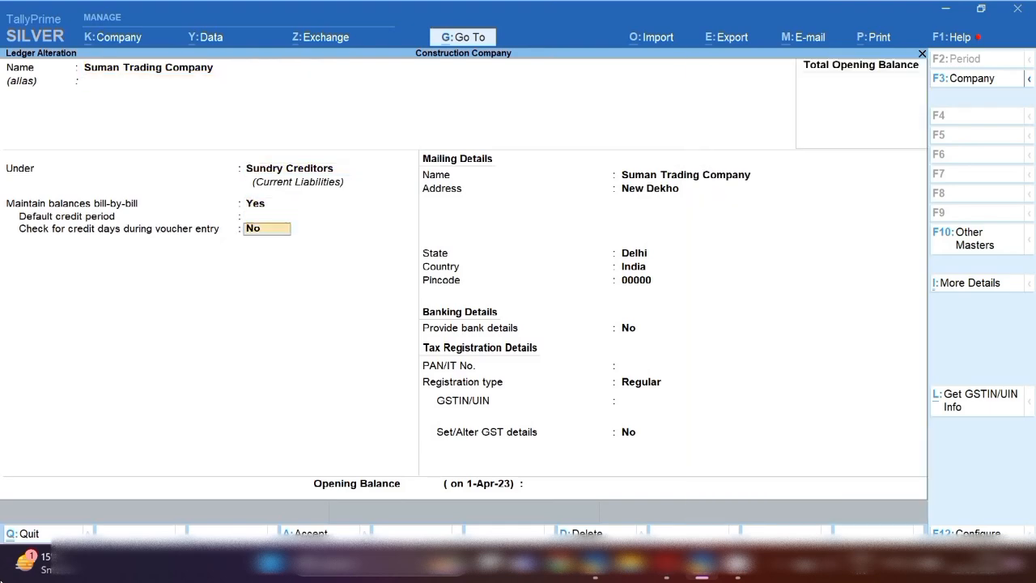
key("Return")
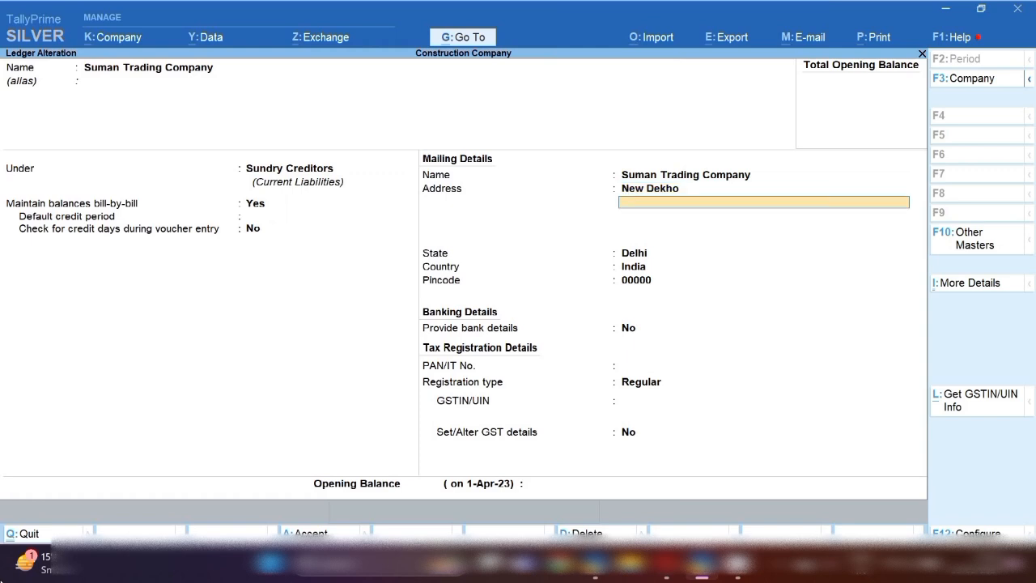
key("Return")
key("Return")
key("Return")
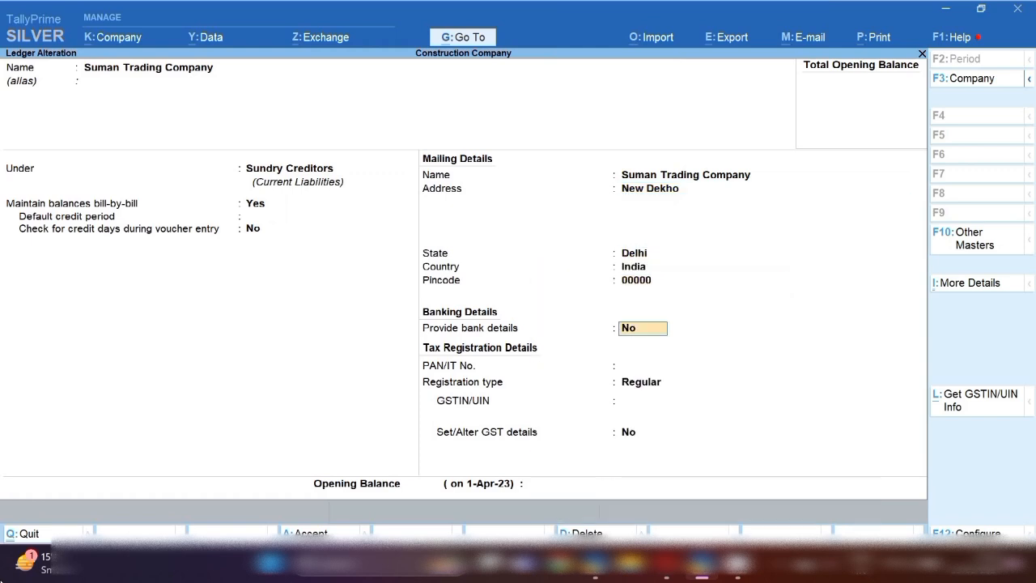
key("Return")
key("Return")
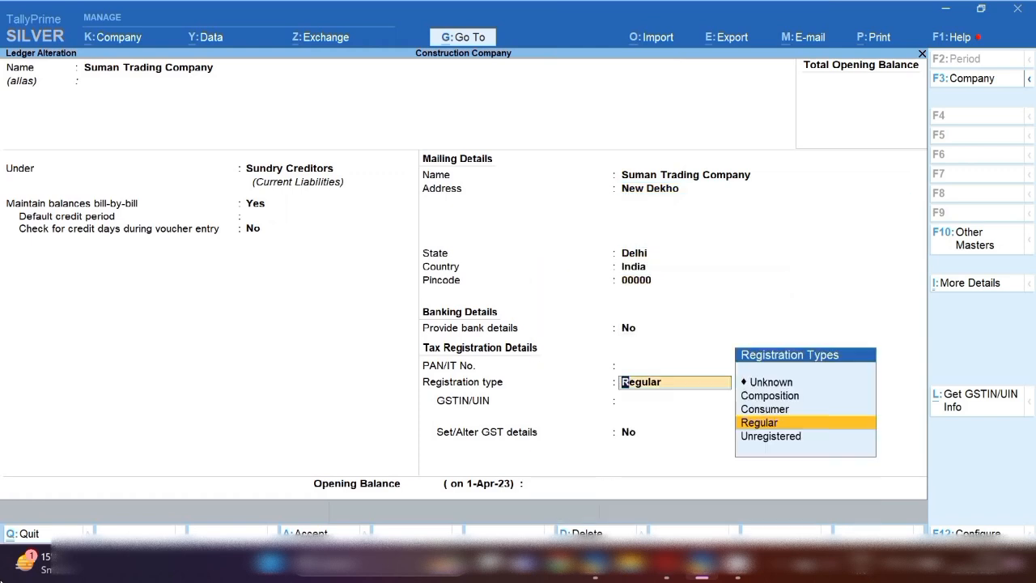
key("BackSpace")
key("Escape")
key("y")
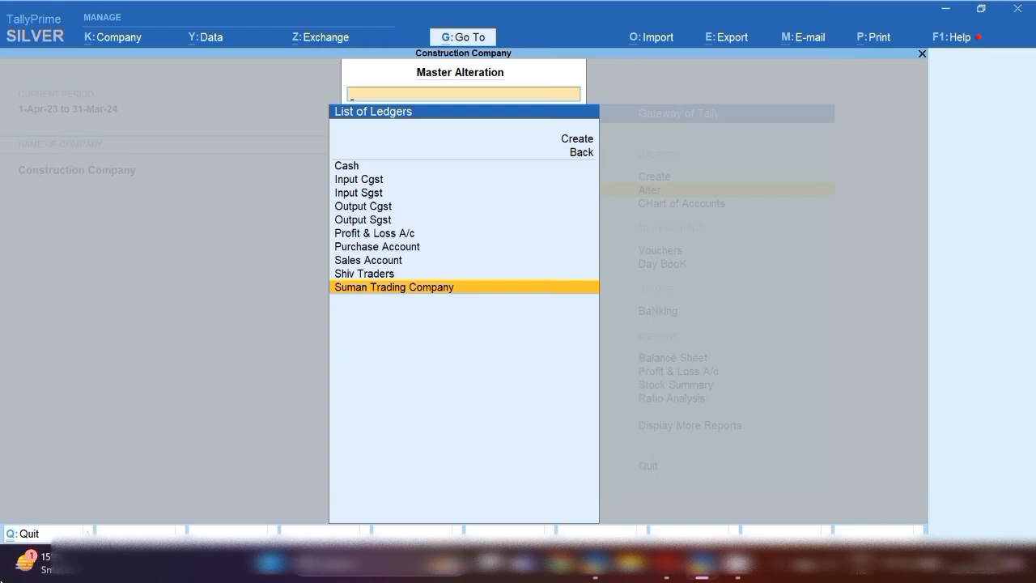
Open the Shiv Traders ledger for alteration and rename it Shiv Construction Co.
key("Up")
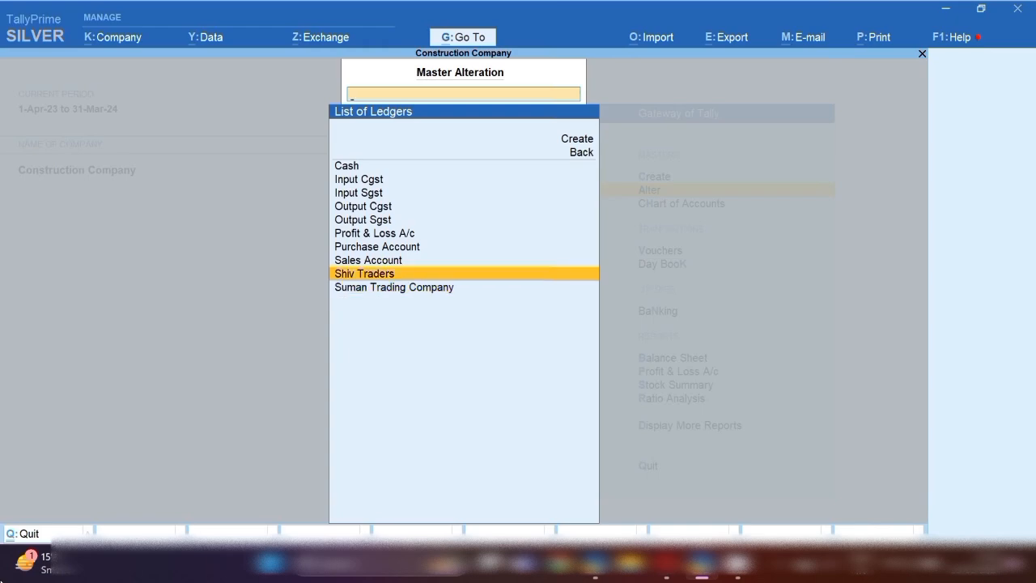
key("Return")
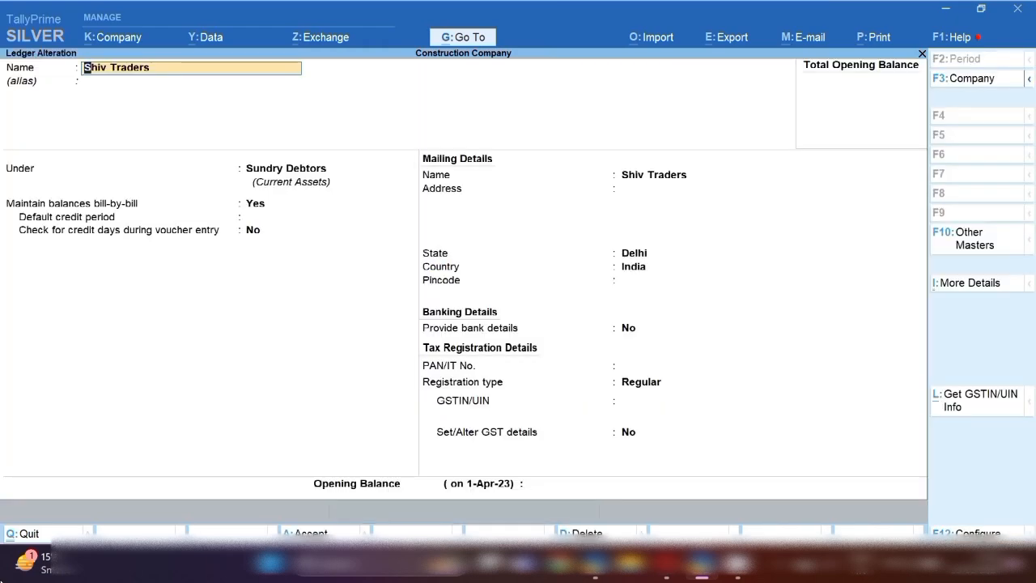
key("BackSpace")
key("BackSpace")
key("BackSpace")
key("BackSpace")
key("BackSpace")
type("Cio")
key("BackSpace")
key("BackSpace")
type("onstruction co")
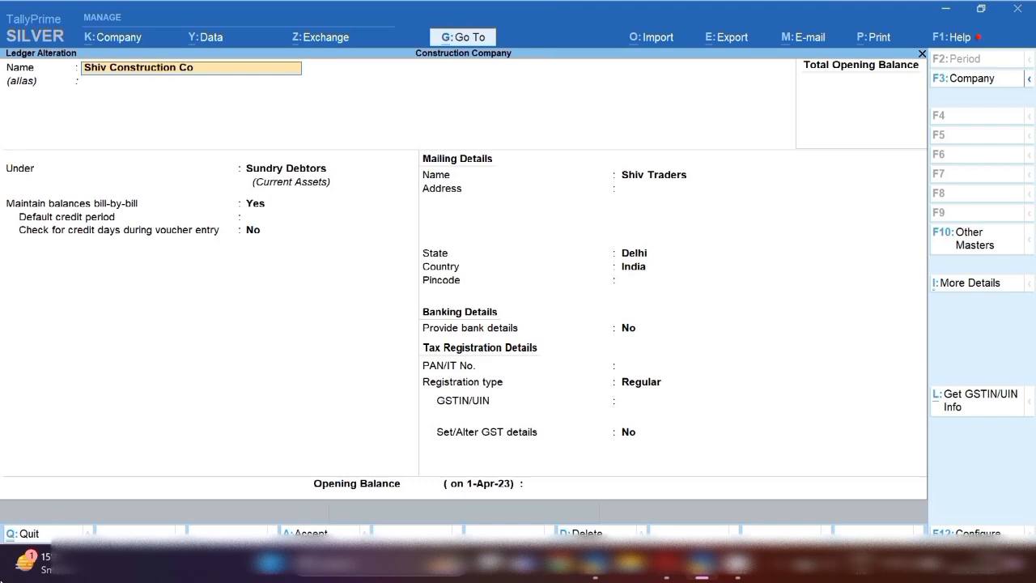
type(".")
key("Return")
key("Return")
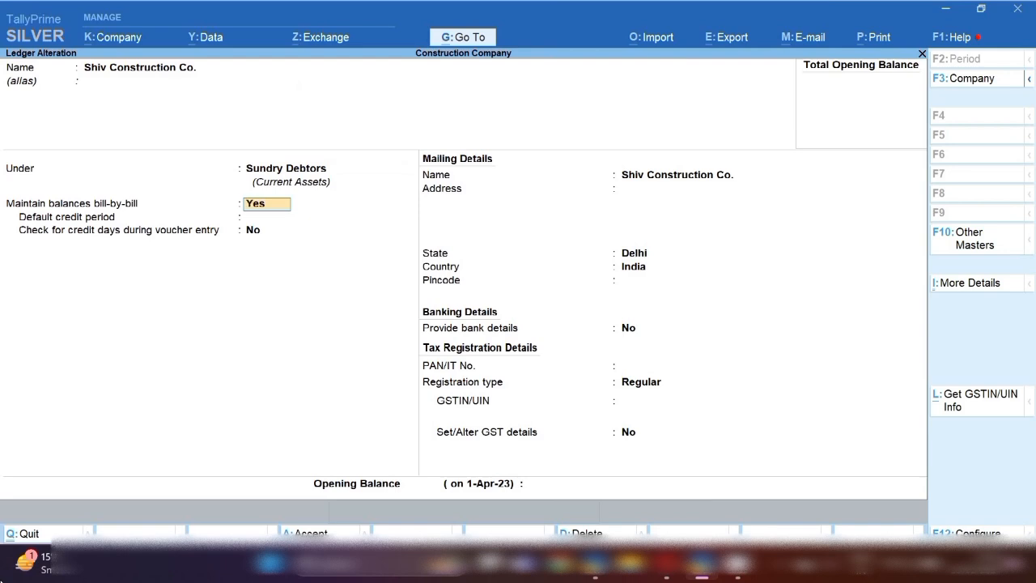
Keep the renamed ledger's existing bill-by-bill, mailing, banking and tax registration values, and save the alteration.
key("Return")
key("Return")
key("Return")
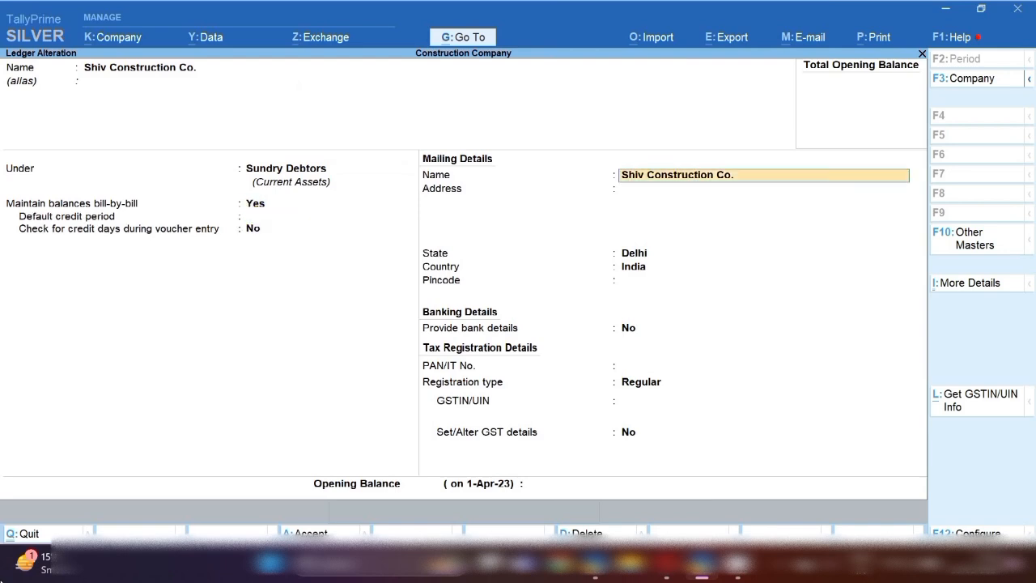
key("Return")
key("Return")
key("Return")
key("Return")
key("Return")
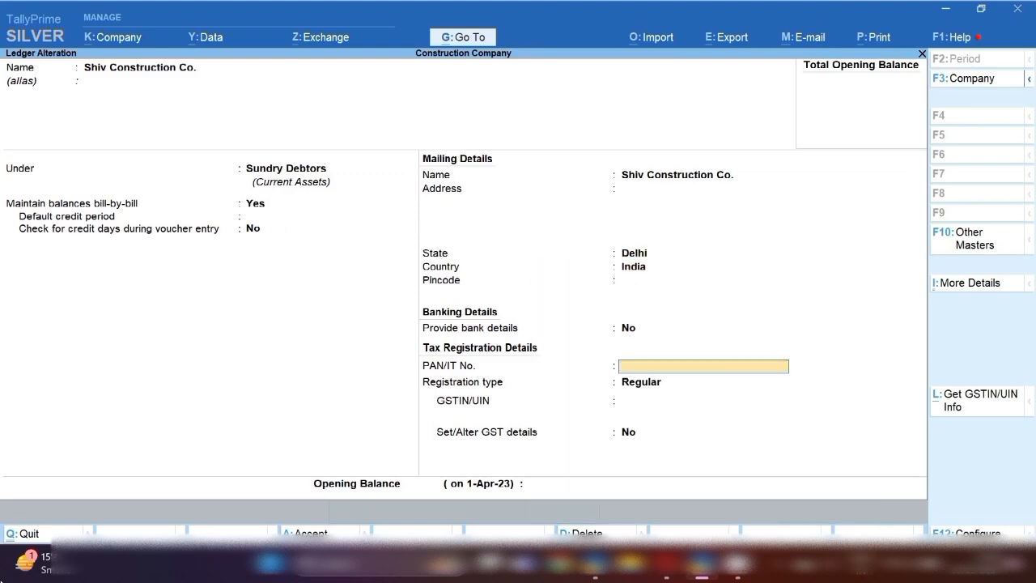
key("Return")
key("Return")
key("Return")
key("Return")
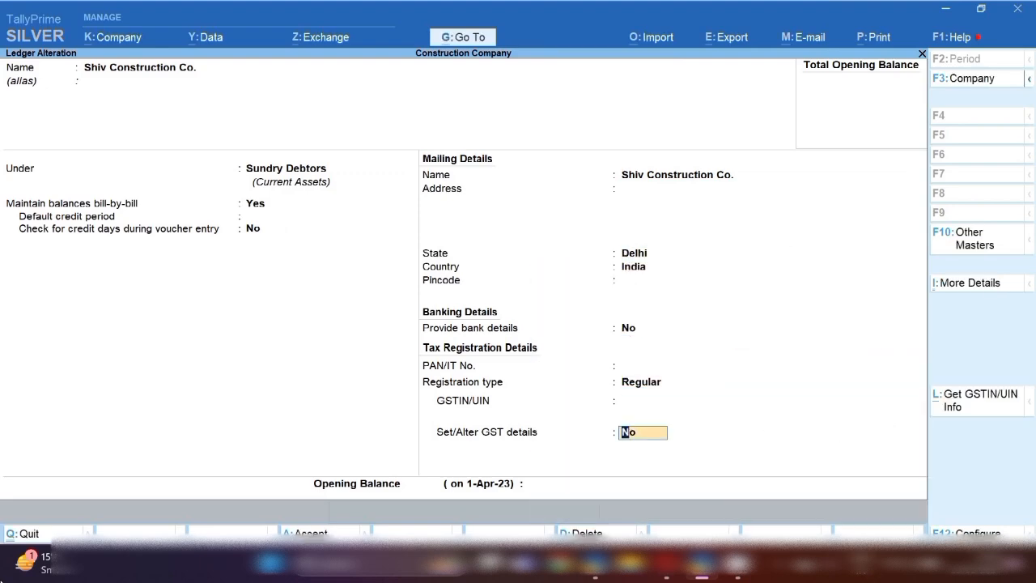
key("Return")
key("Return")
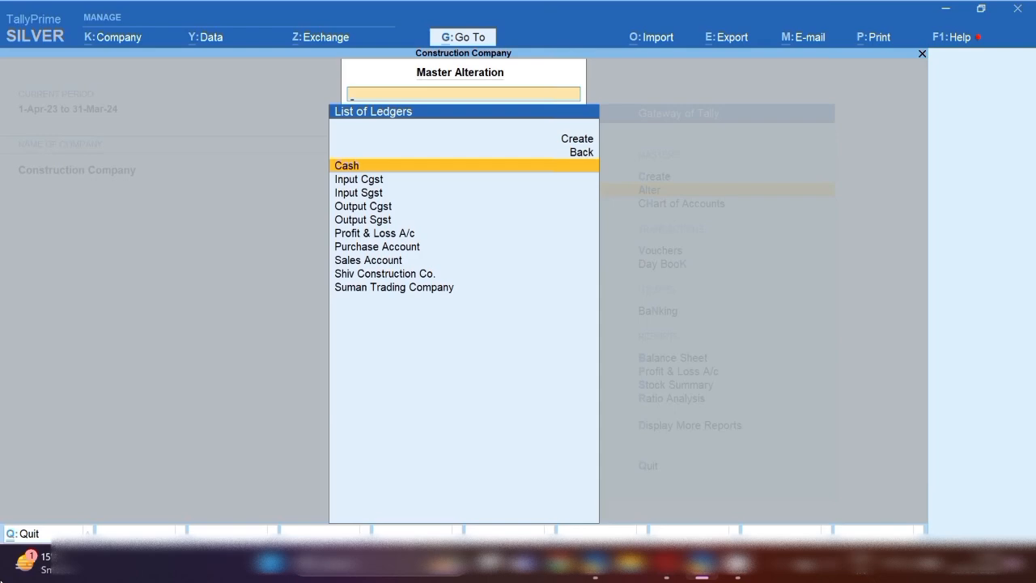
Examine the Input Cgst ledger's group, type of duty and tax type, and leave without saving.
key("Down")
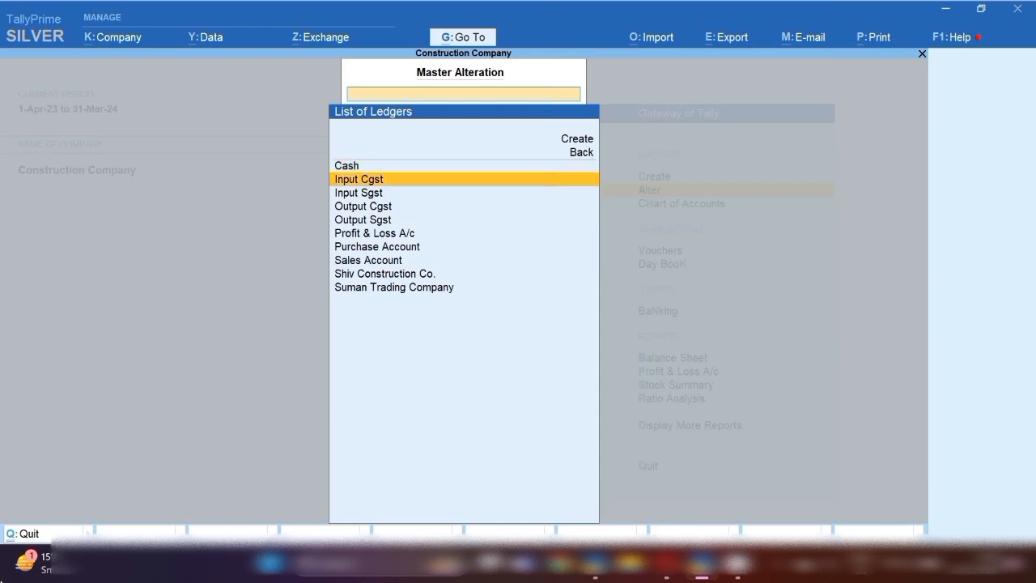
key("Return")
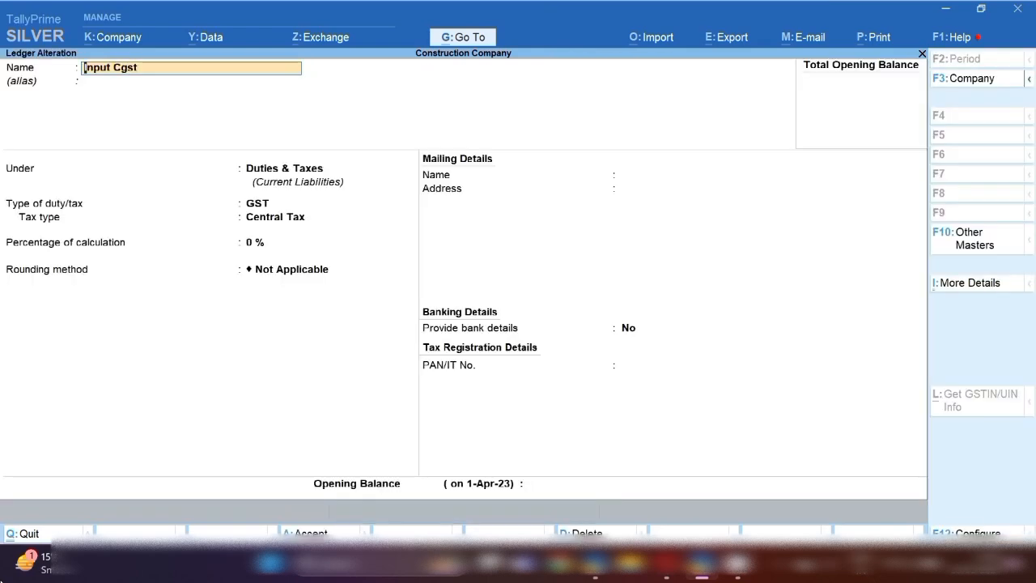
key("Return")
key("Return")
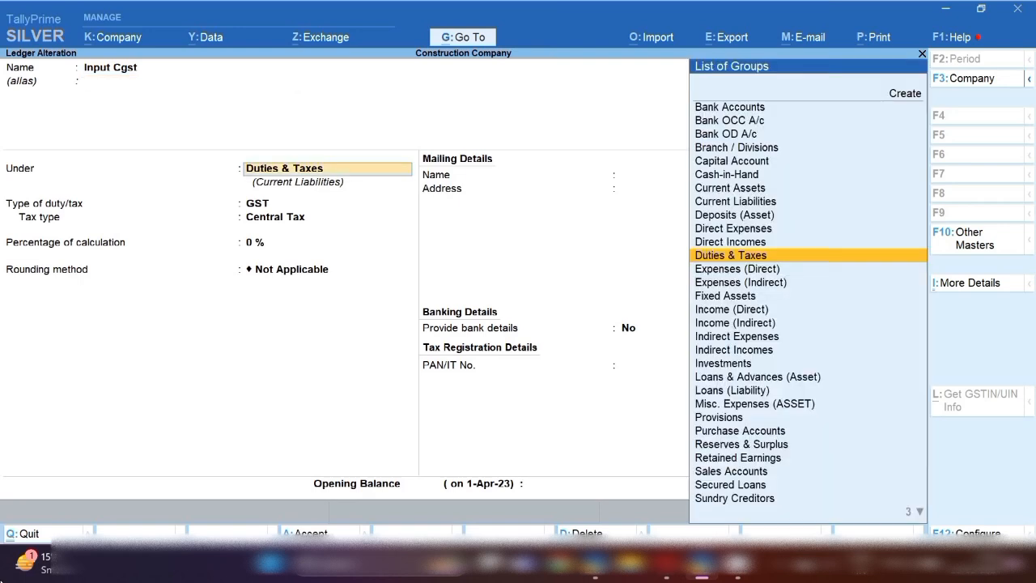
key("Return")
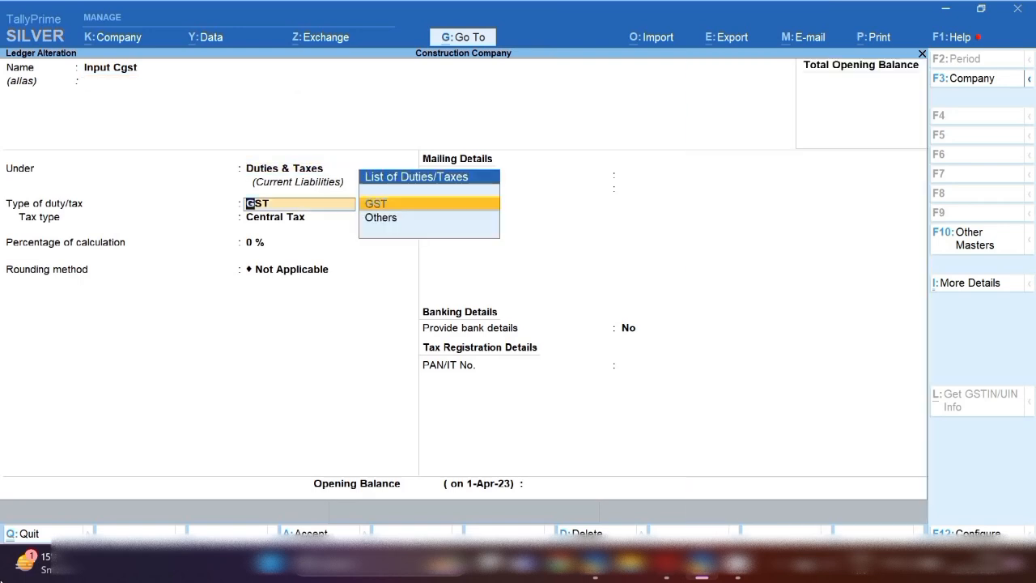
key("Return")
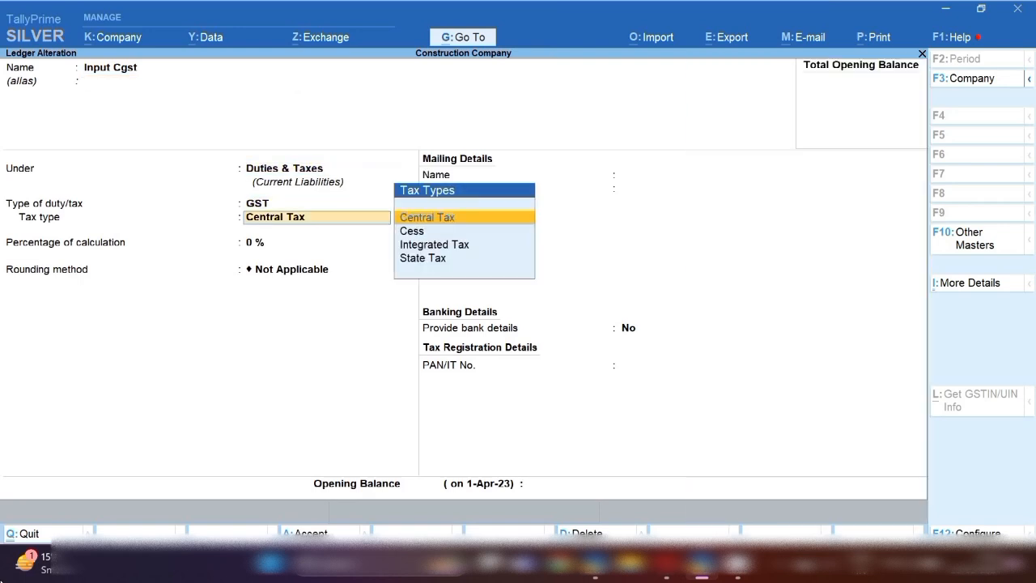
key("Escape")
key("Escape")
key("Return")
Examine the Input Sgst ledger's group, type of duty and tax type, and leave without saving.
key("Down")
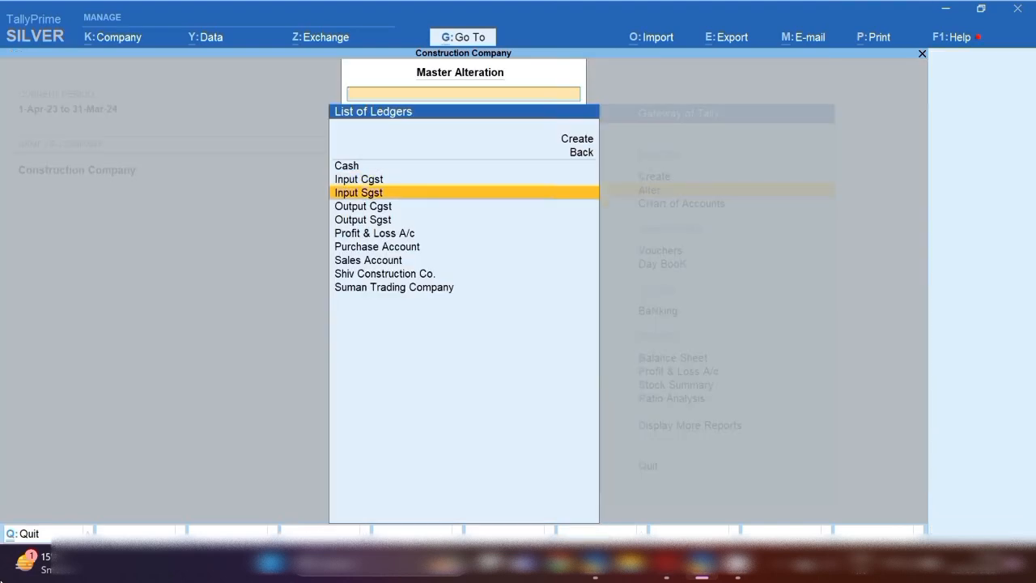
key("Return")
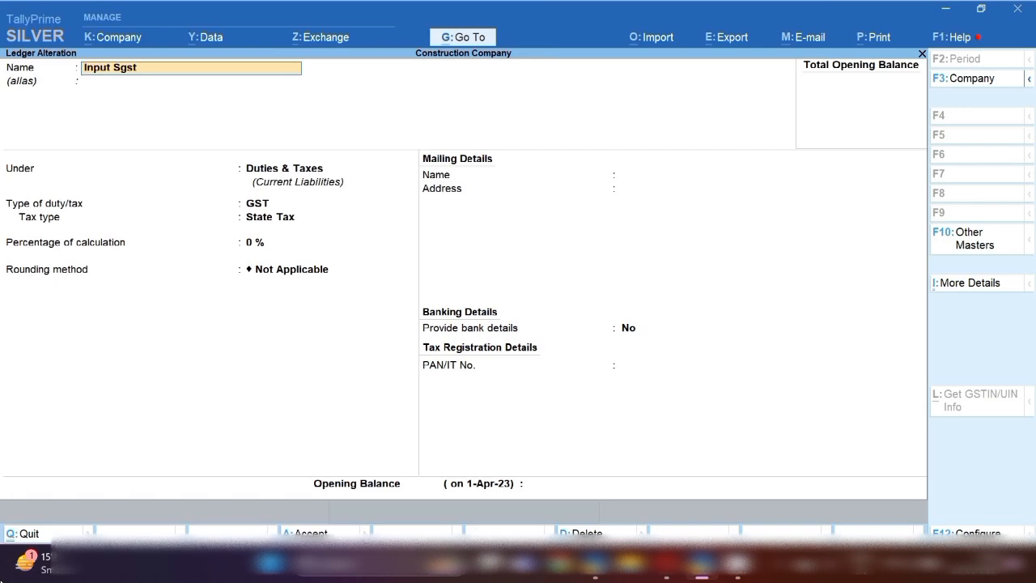
key("Return")
key("Return")
key("Return")
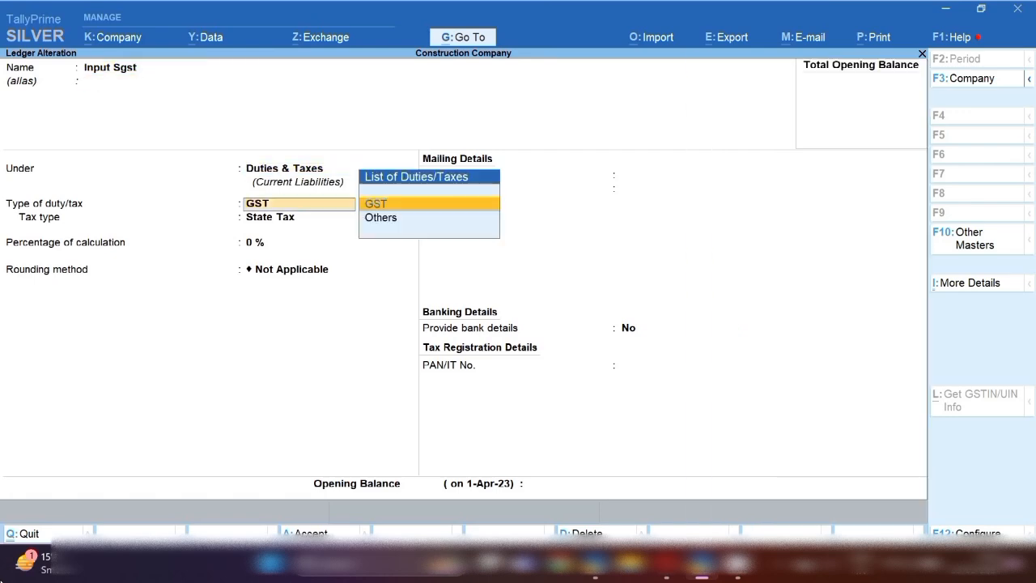
key("Return")
key("Escape")
key("y")
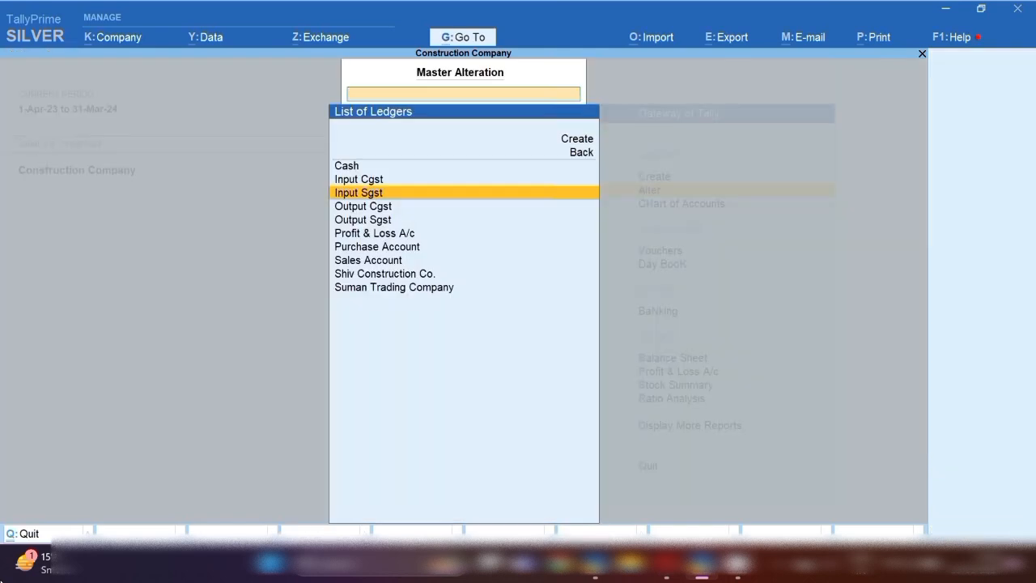
Examine the Purchase Account ledger's group, ledger type and GST applicability fields, and leave without saving.
key("Down")
key("Down")
key("Down")
key("Down")
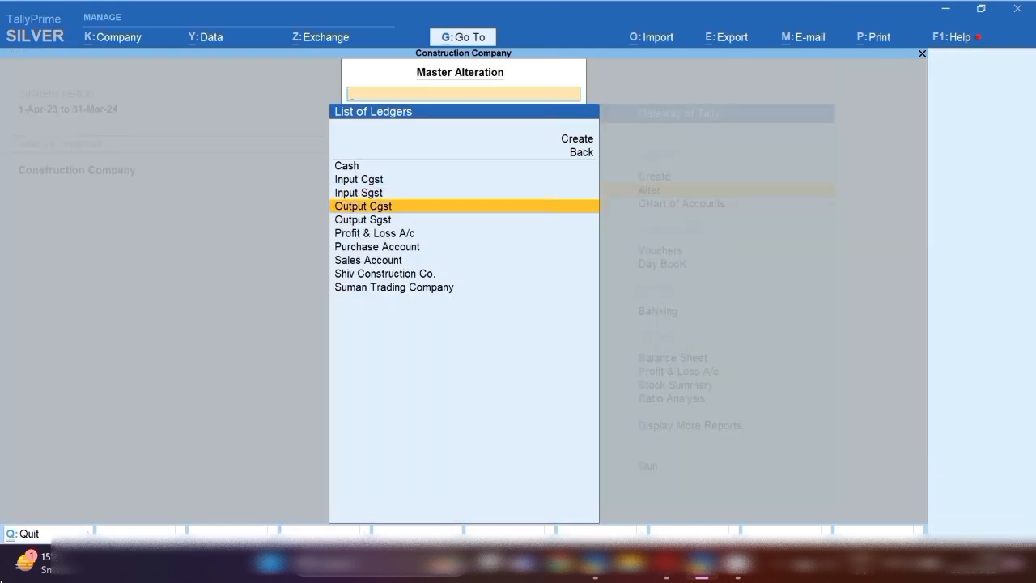
key("Return")
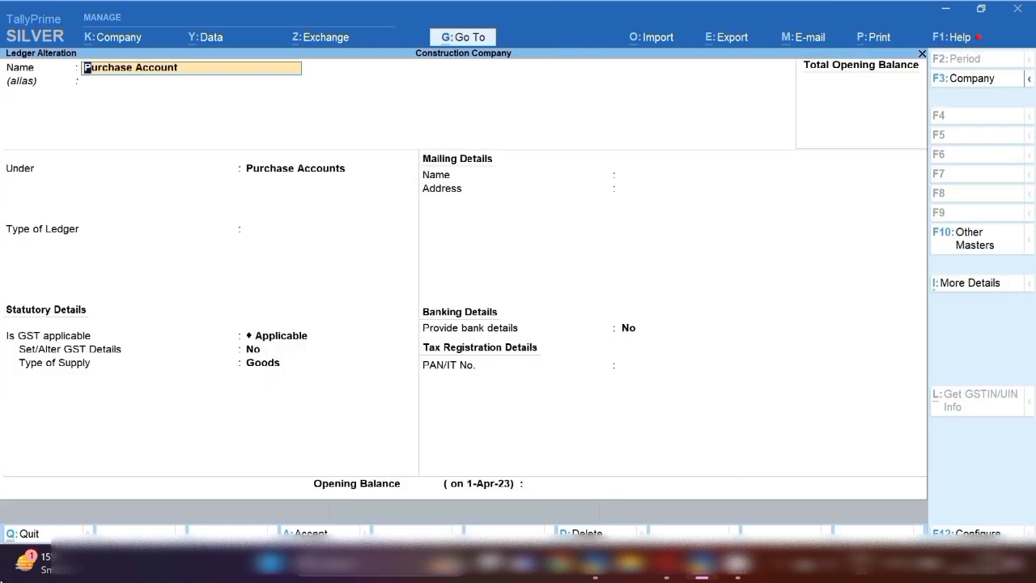
key("Return")
key("Return")
key("Return")
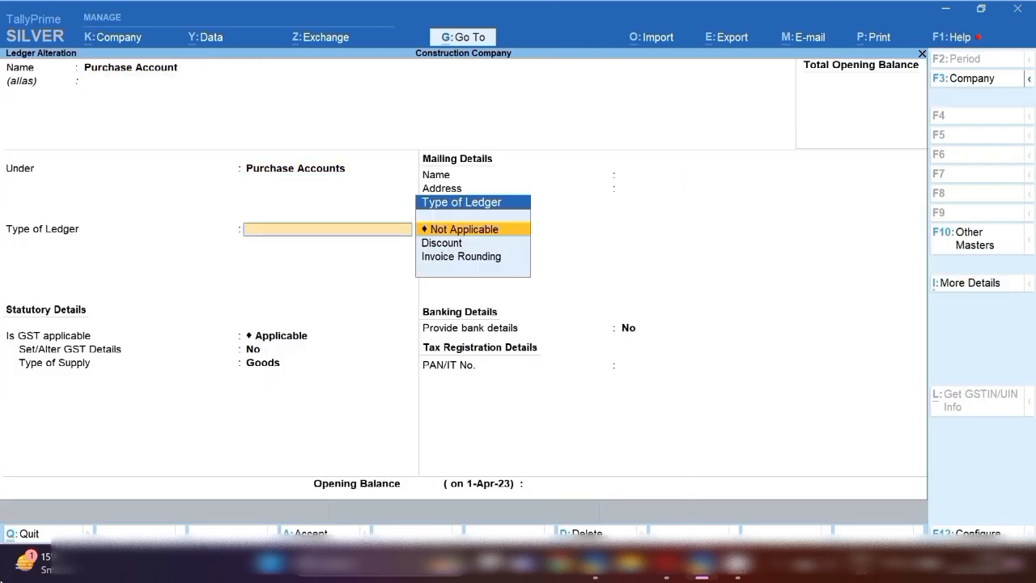
key("Return")
key("Return")
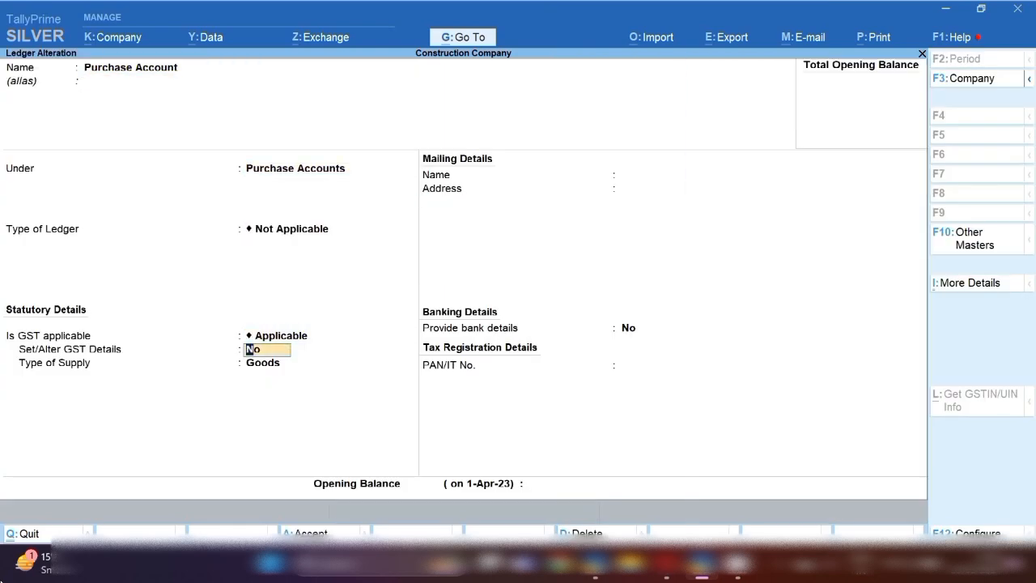
key("Escape")
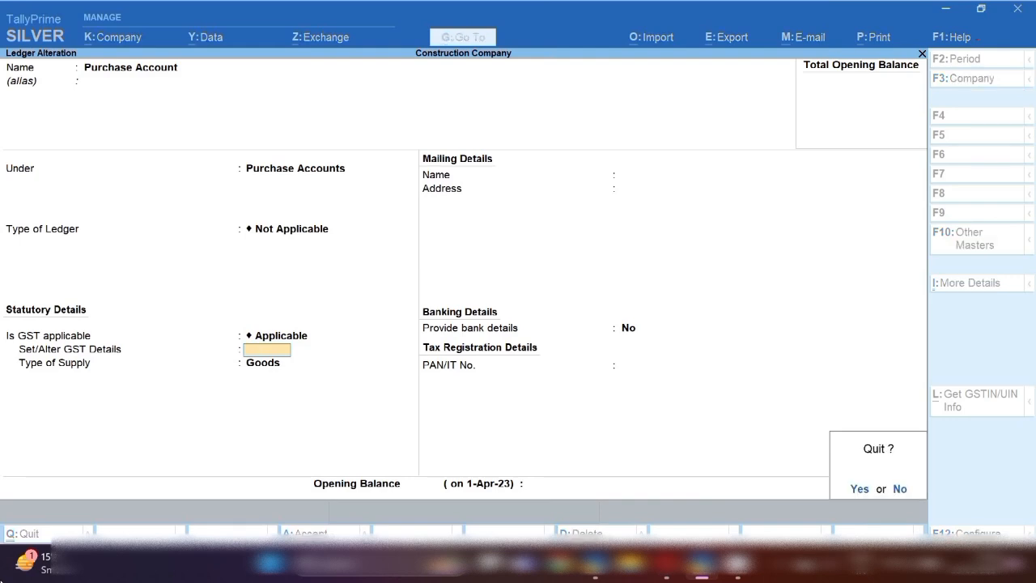
key("y")
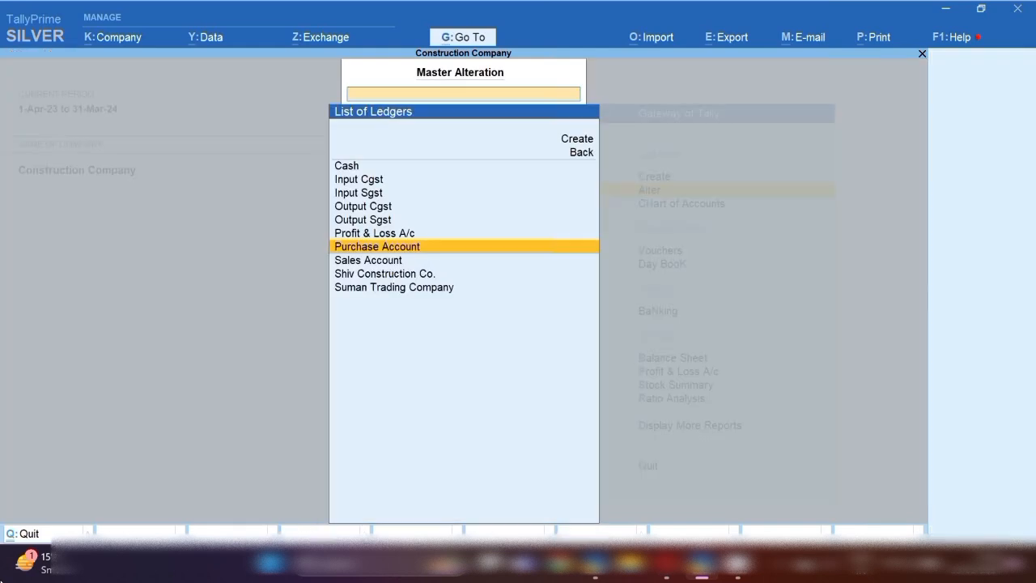
Examine the Output Cgst ledger's group, type of duty and tax type, and leave without saving.
key("Up")
key("Up")
key("Up")
key("Return")
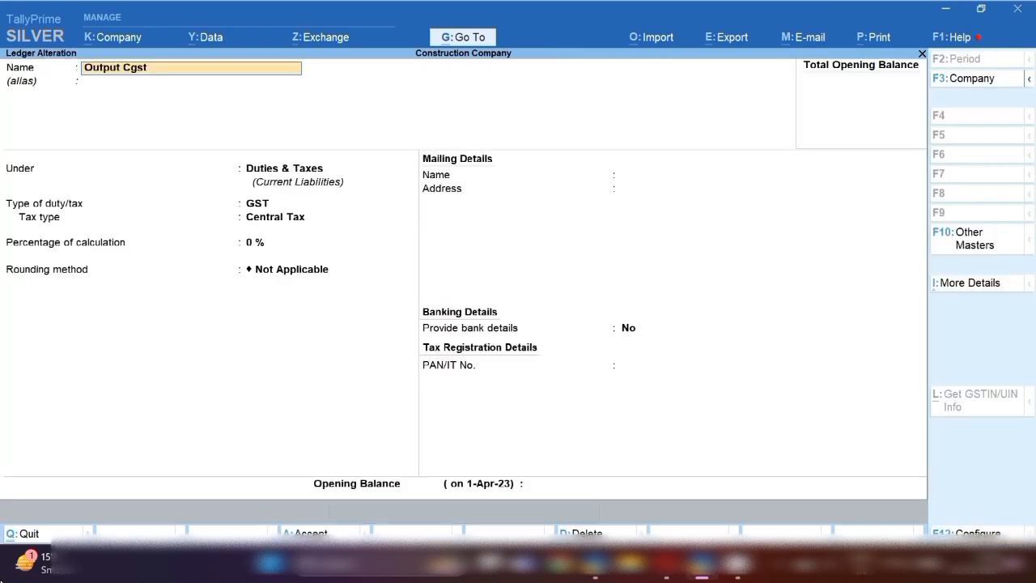
key("Return")
key("Return")
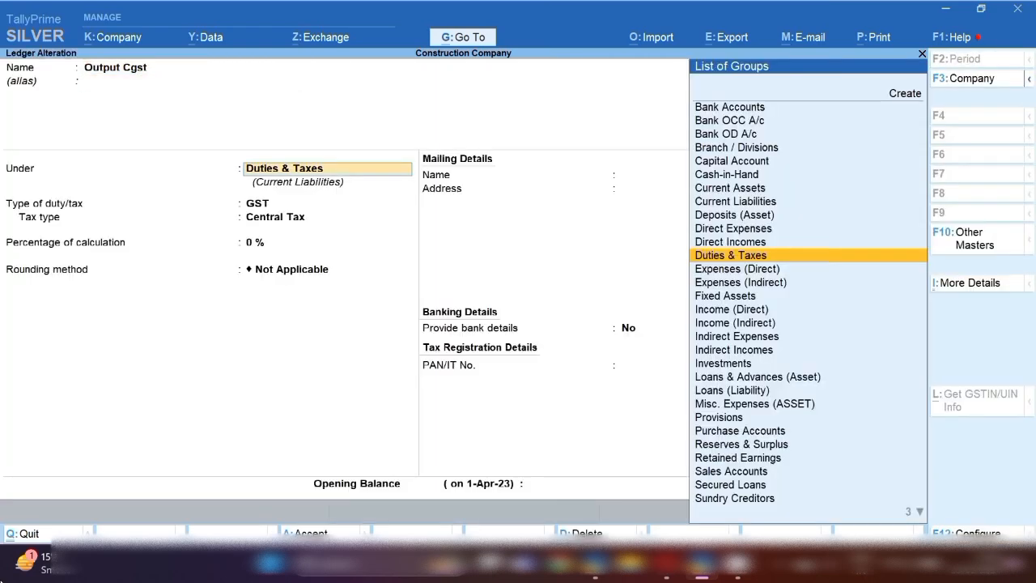
key("Return")
key("Return")
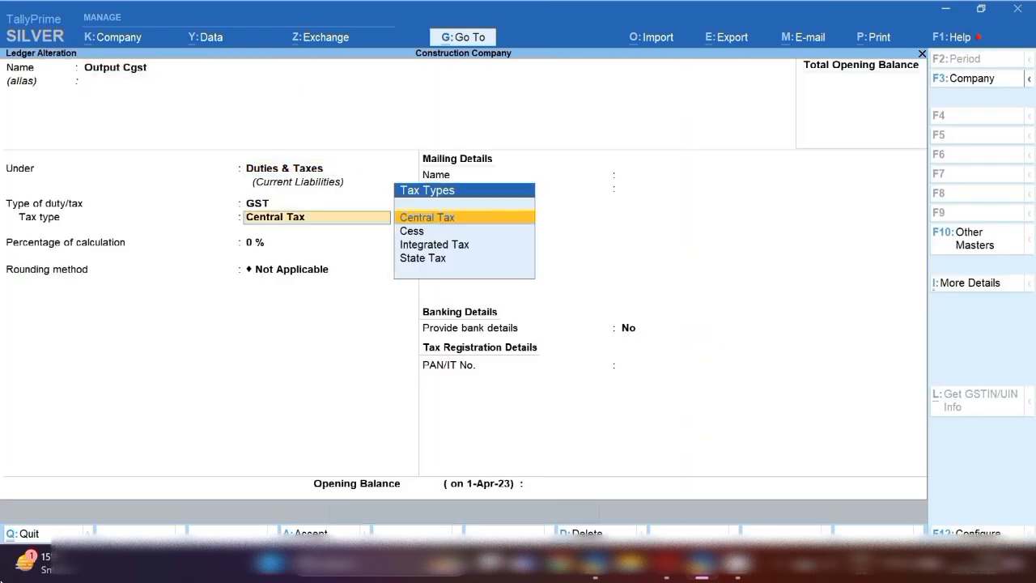
key("BackSpace")
key("Escape")
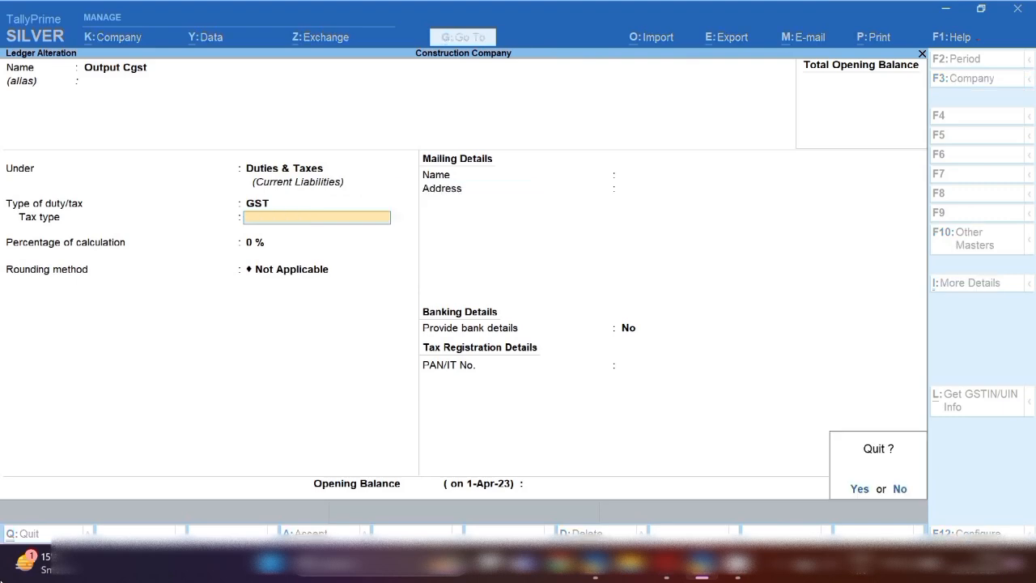
key("y")
Examine the Output Sgst ledger's group, type of duty and tax type, and leave without saving.
key("Down")
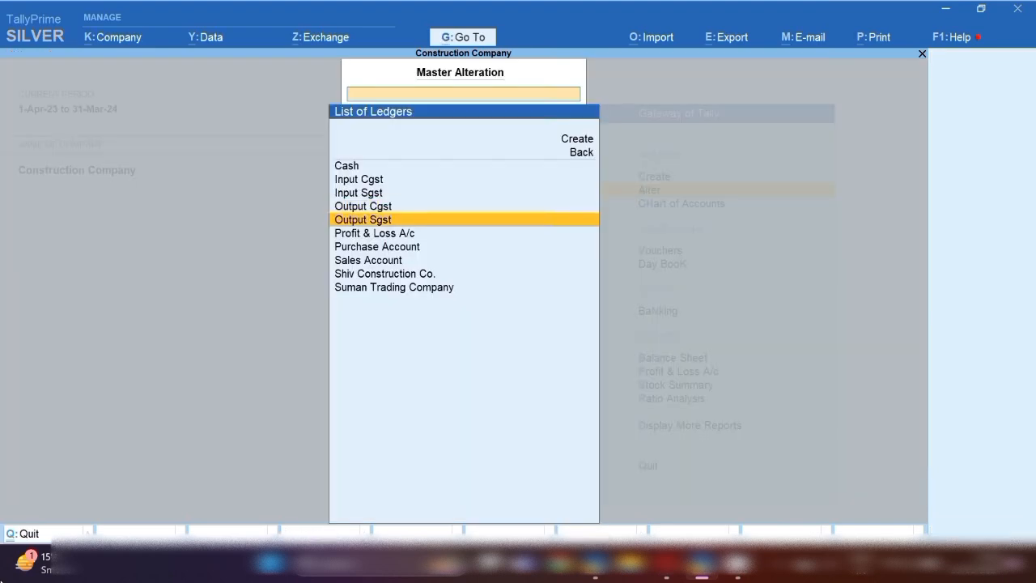
key("Return")
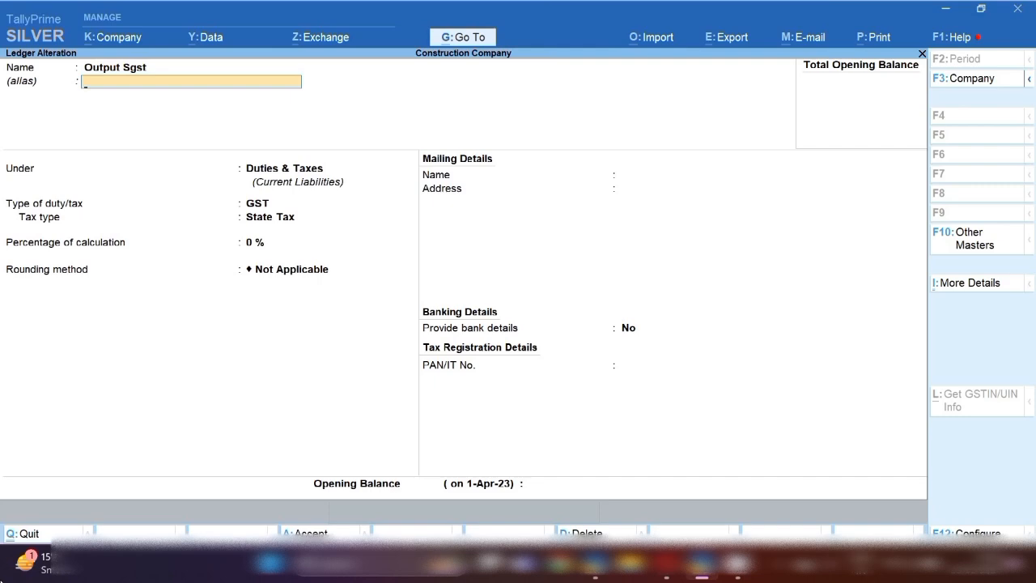
key("Return")
key("Return")
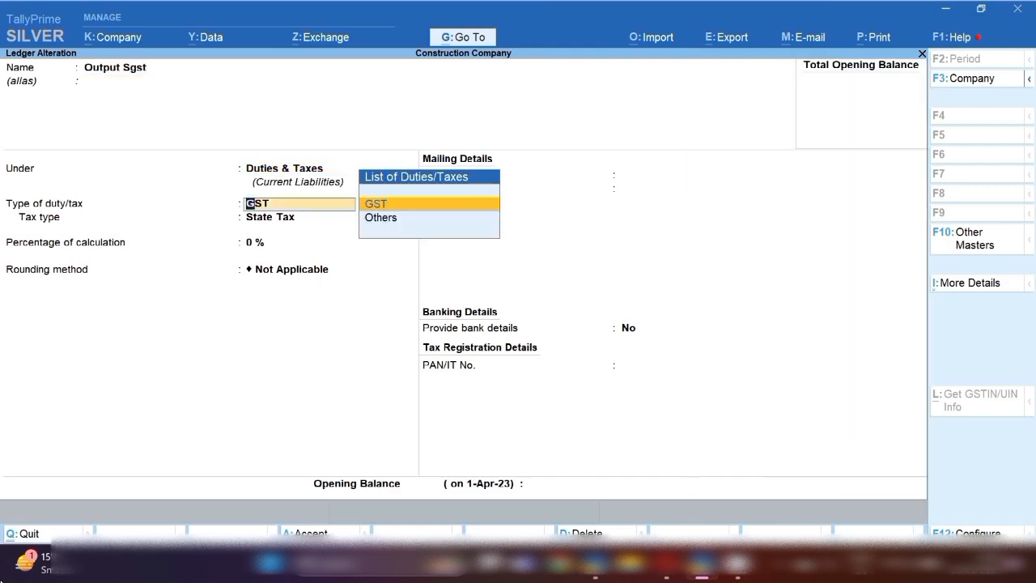
key("Return")
key("Escape")
key("Escape")
key("y")
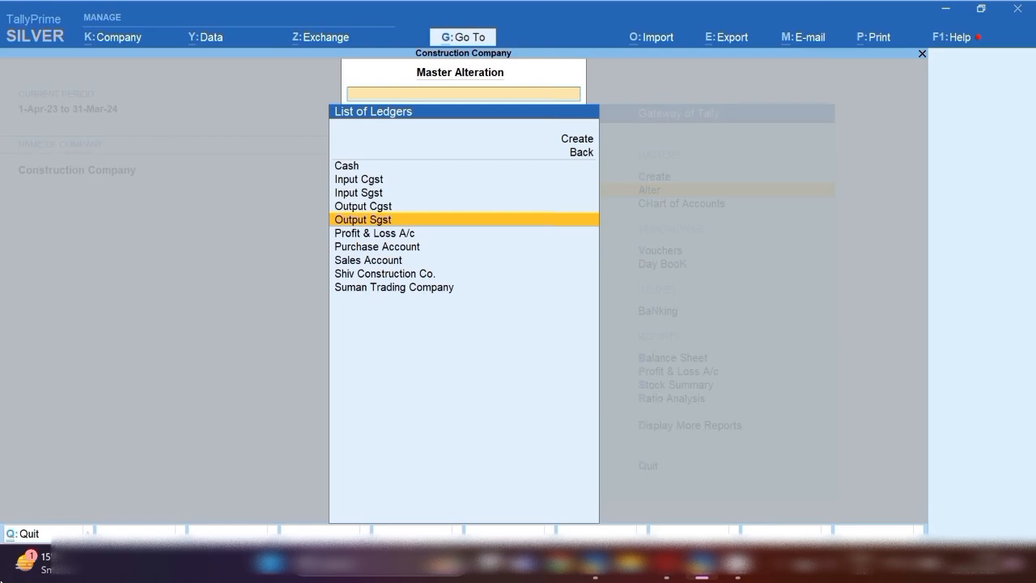
Examine the Sales Account ledger's group, ledger type and GST applicability fields, and leave without saving.
key("Down")
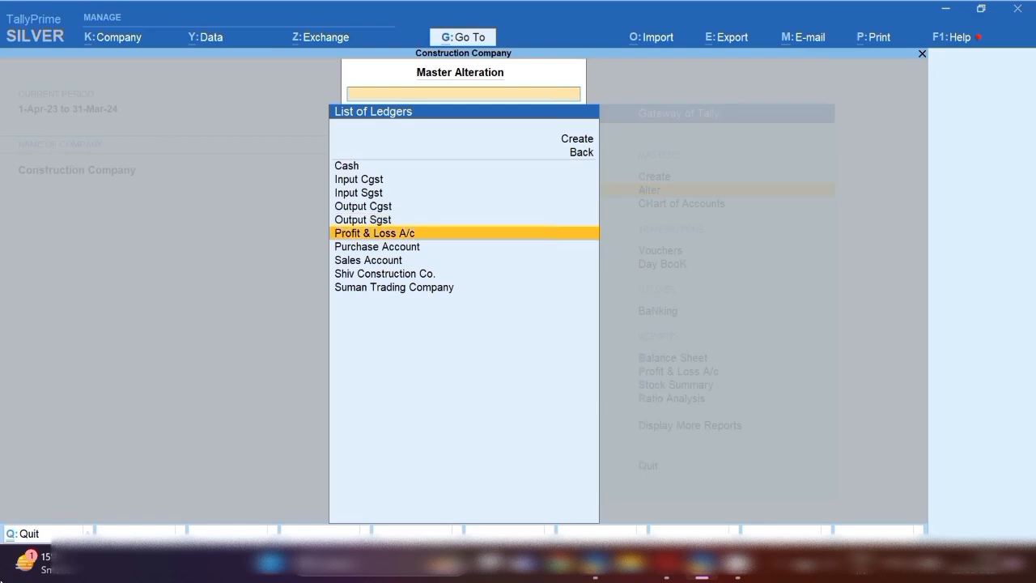
key("Down")
key("Down")
key("Return")
key("Return")
key("Return")
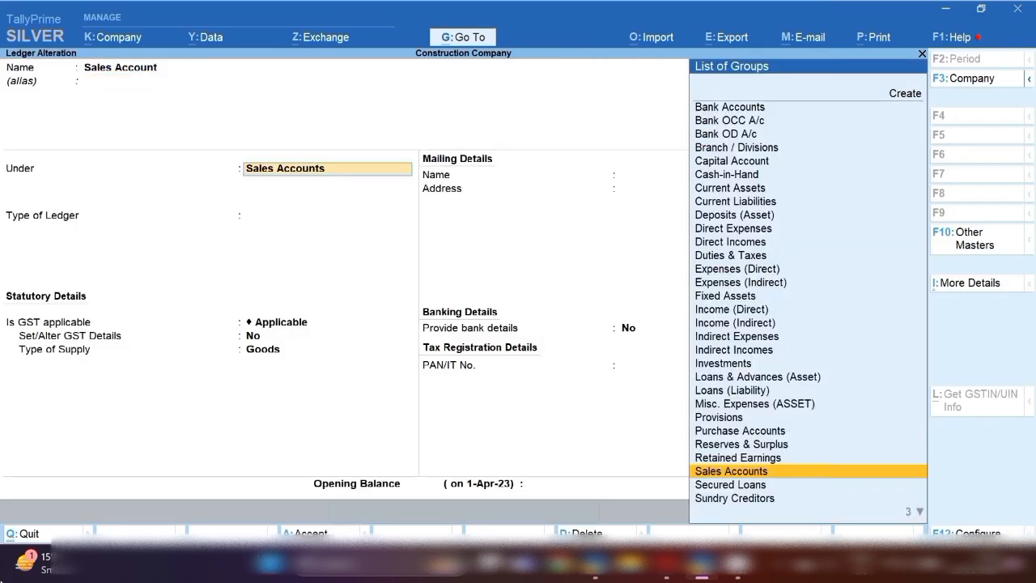
key("Return")
key("Return")
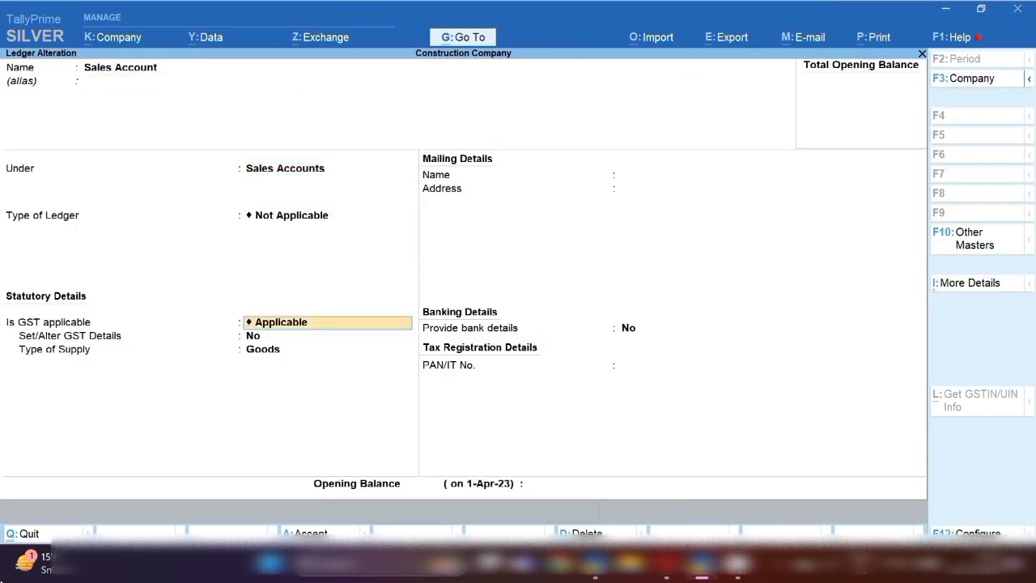
key("Escape")
key("Escape")
key("Return")
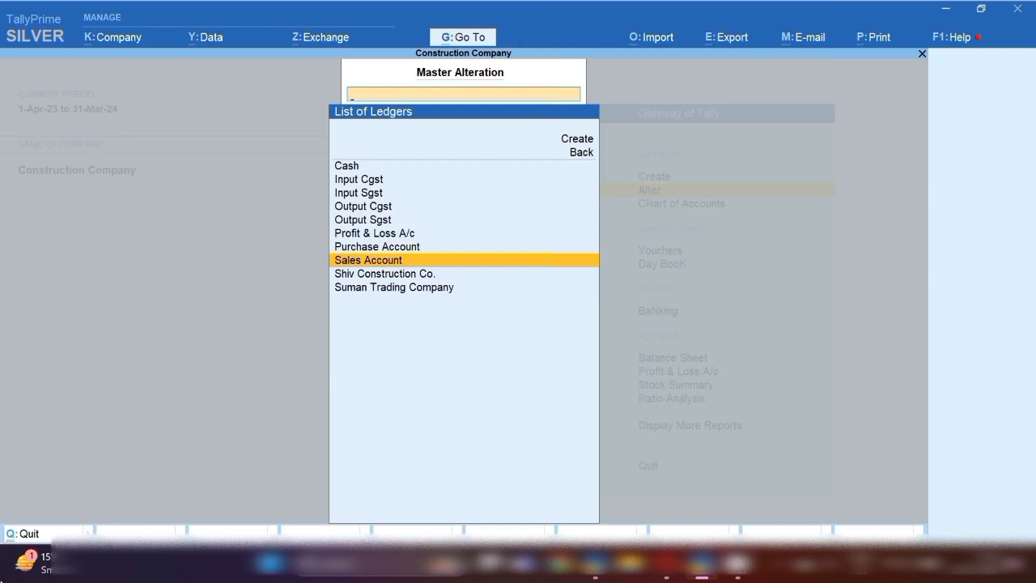
Look at the stock group list and the blank stock group creation form, and leave without creating a group.
key("Escape")
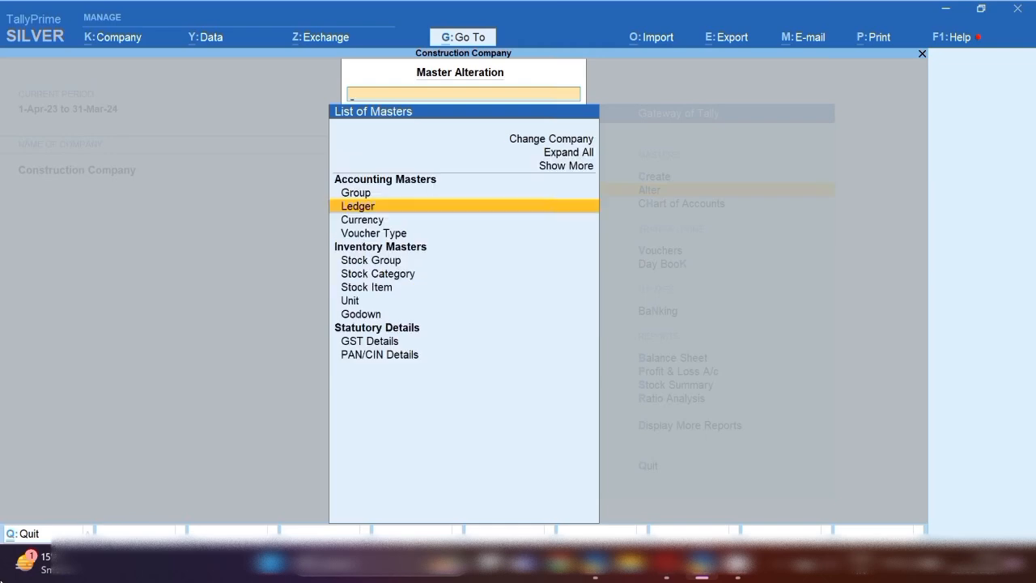
key("Down")
key("Down")
key("Down")
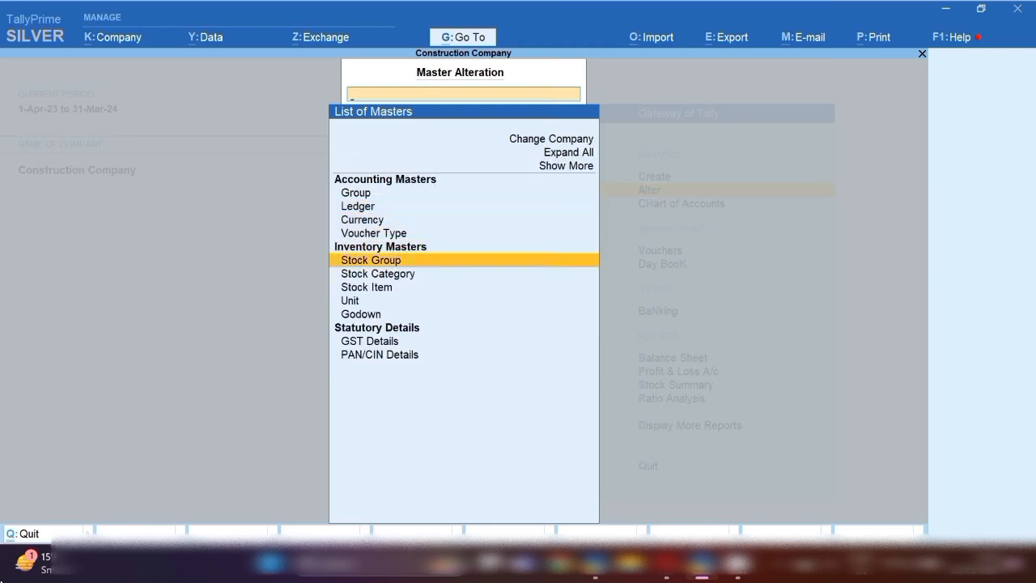
key("Return")
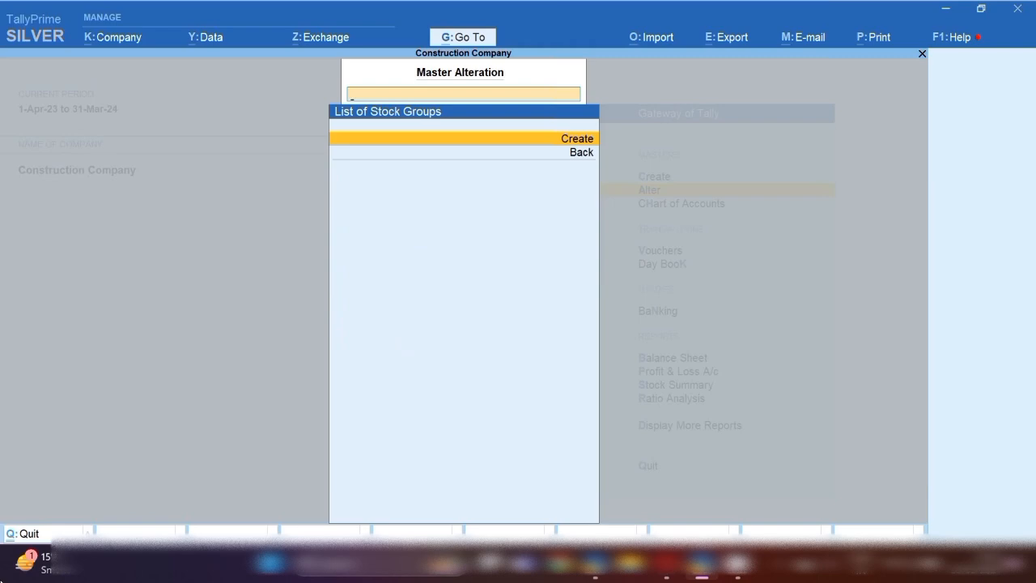
key("Return")
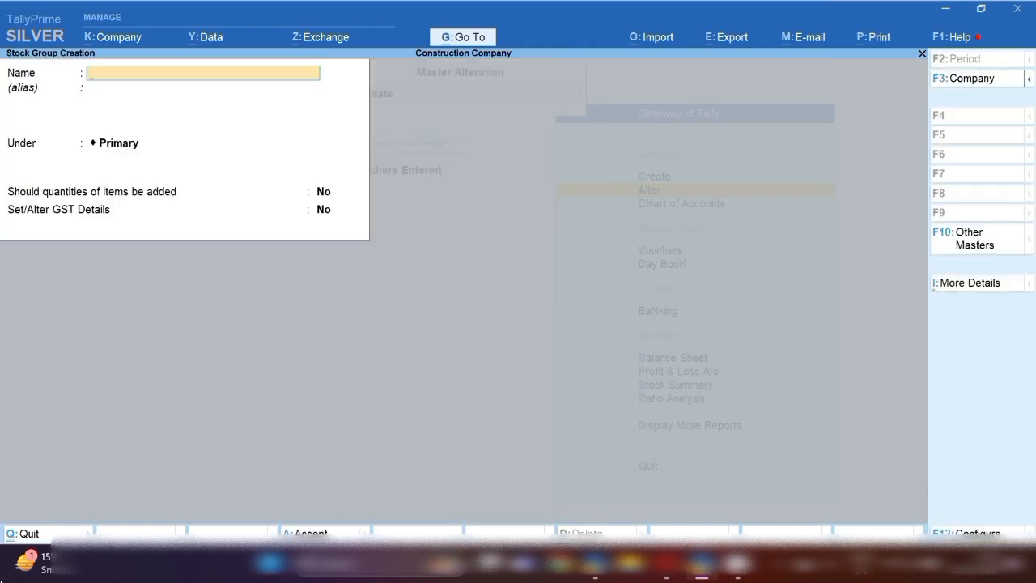
key("Escape")
key("Escape")
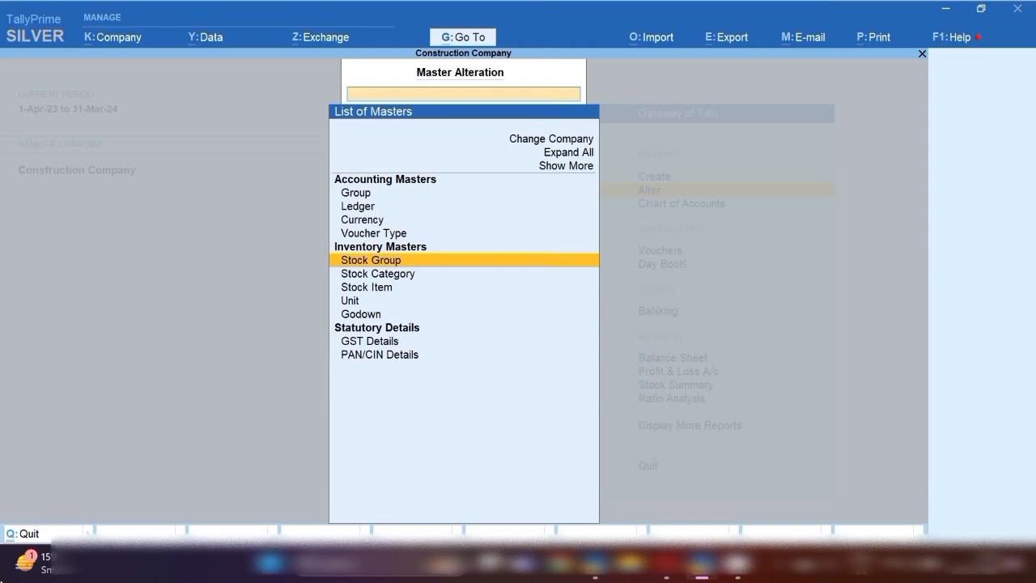
Open the Cement (ABC) stock item for alteration and go to its units field, keeping the name and Primary group.
key("Down")
key("Down")
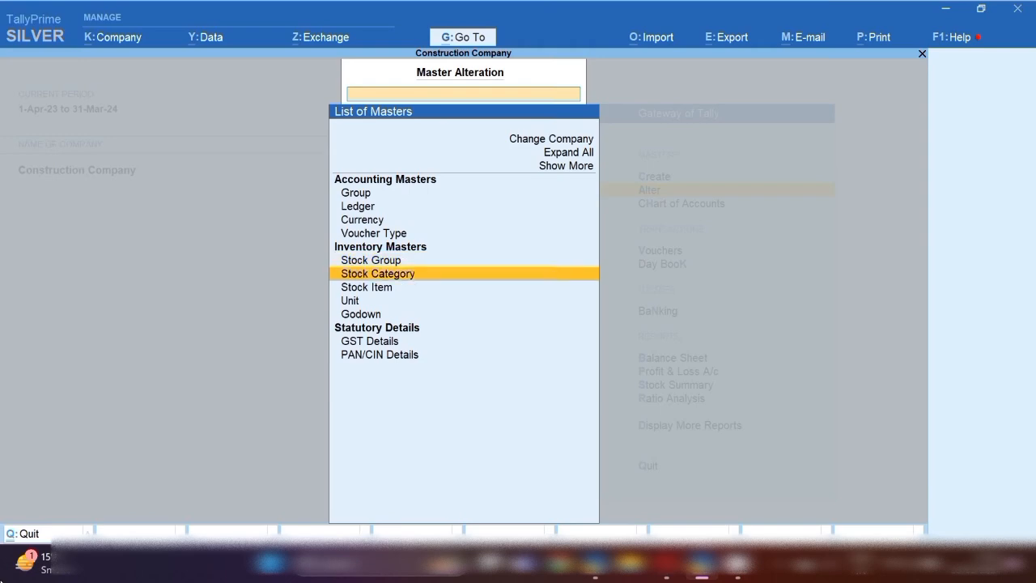
key("Return")
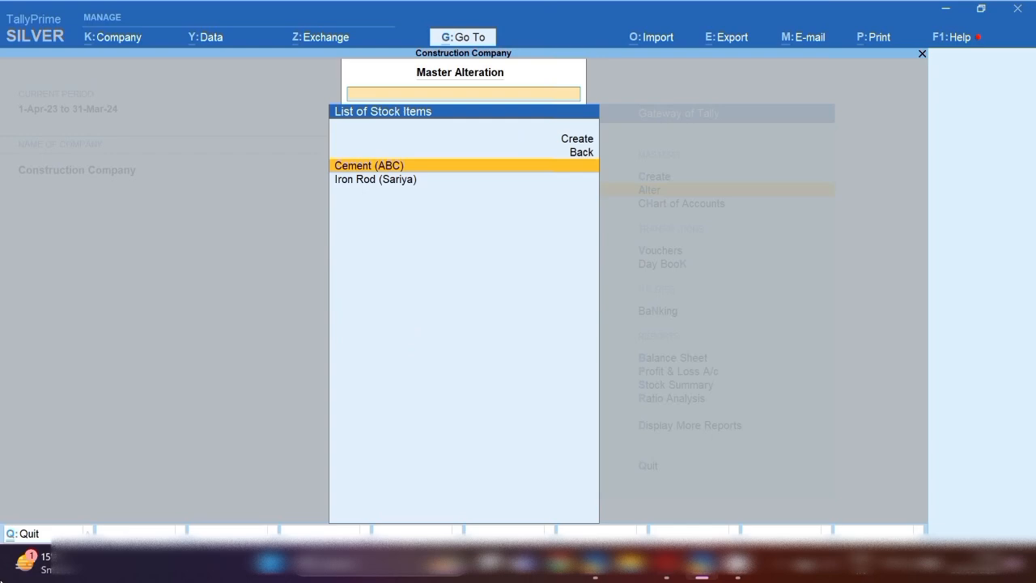
key("Return")
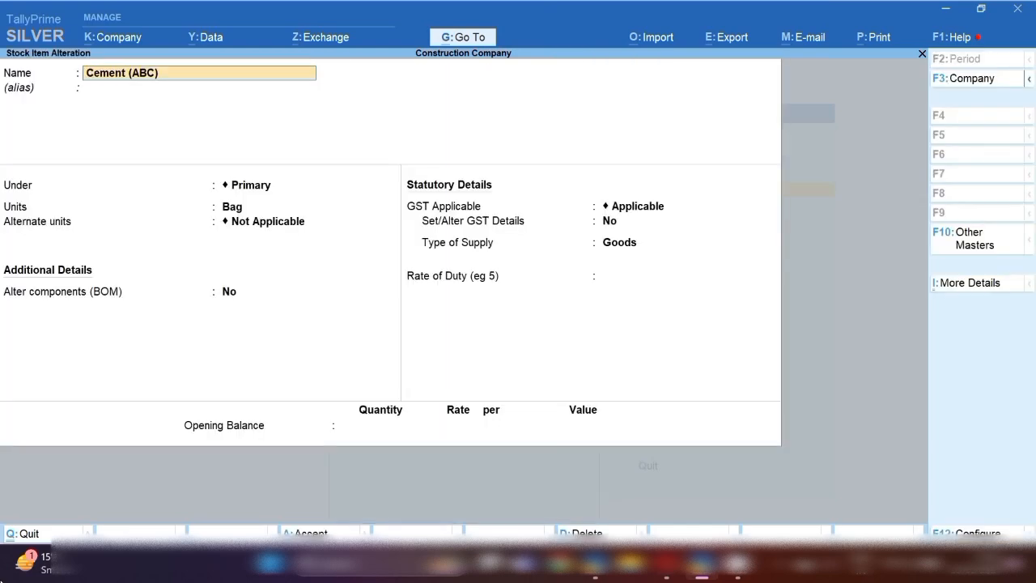
key("Return")
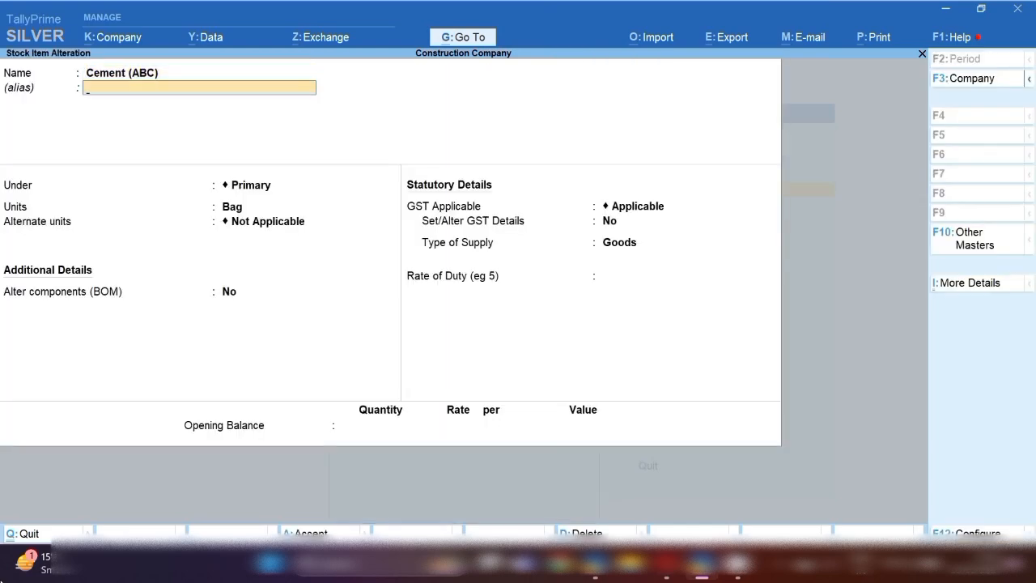
key("Return")
key("Return")
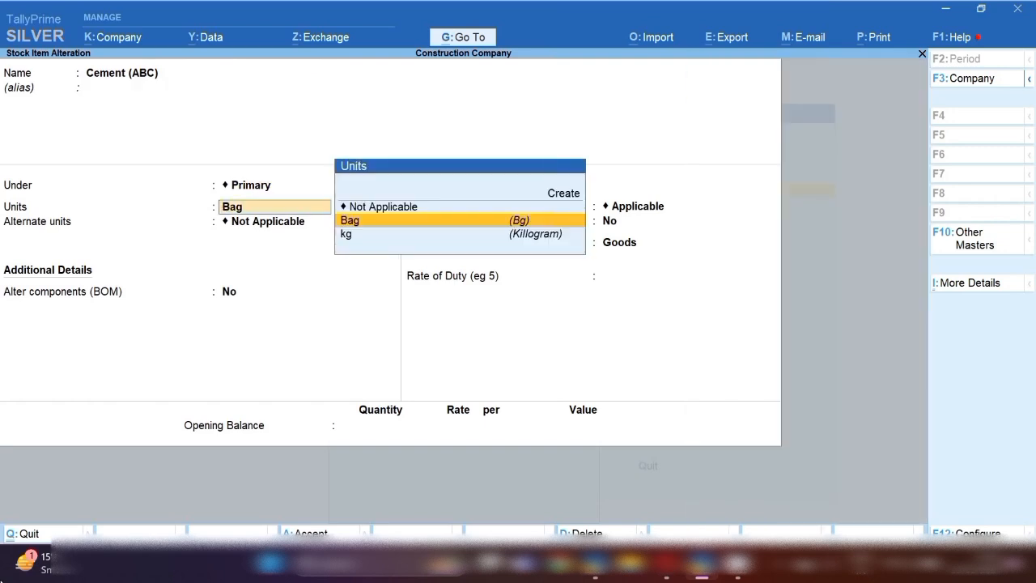
Look at the blank unit creation form, then examine the Bag unit's symbol, formal name, UQC and decimal places.
key("alt+c")
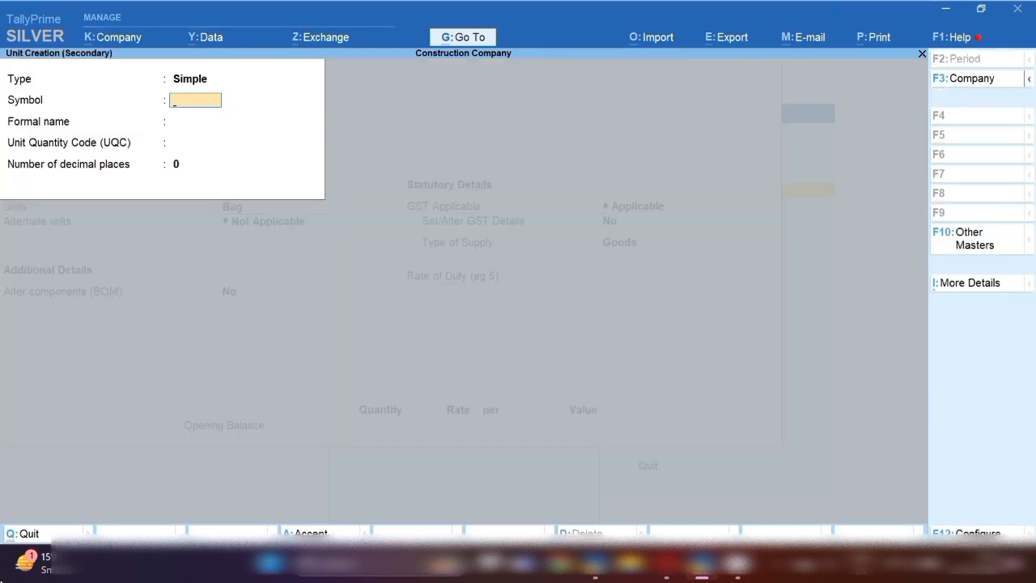
key("Escape")
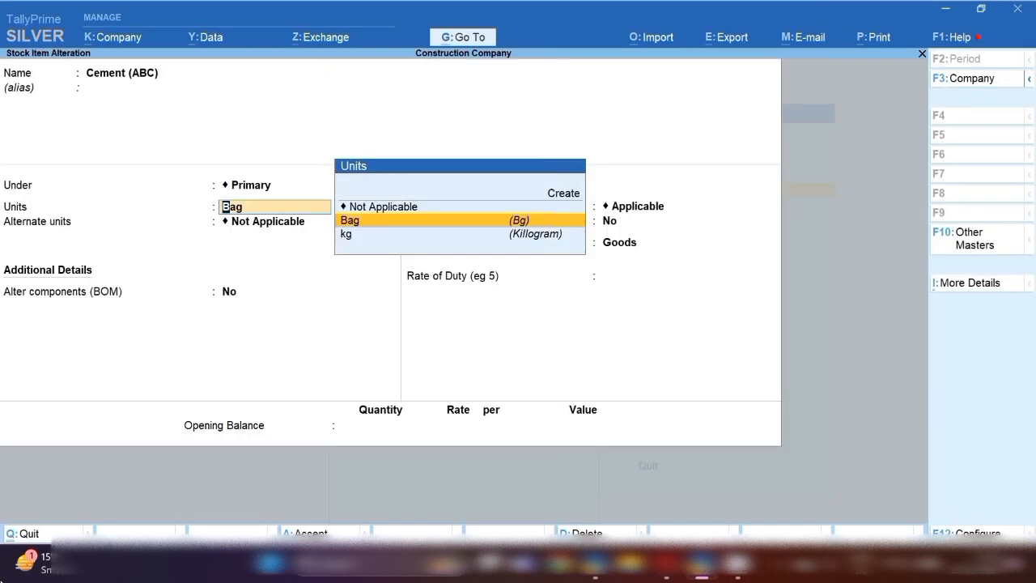
key("ctrl+Return")
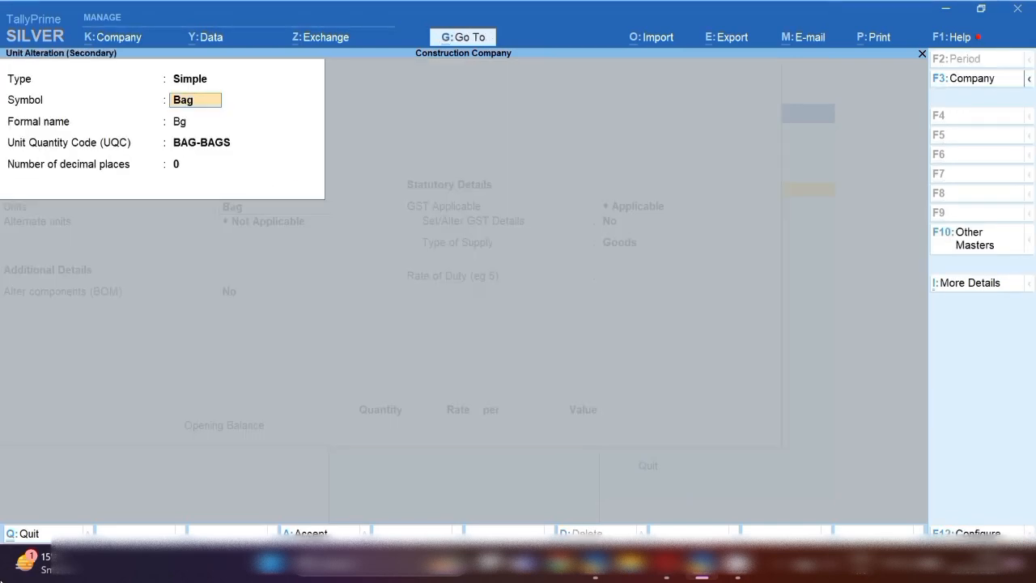
key("Return")
key("Return")
key("Return")
key("Return")
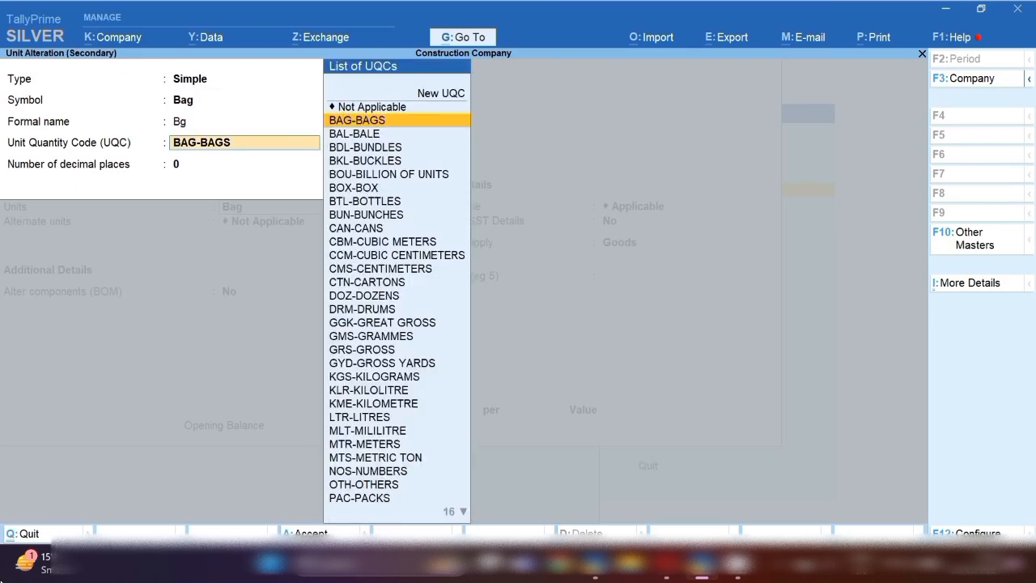
key("Return")
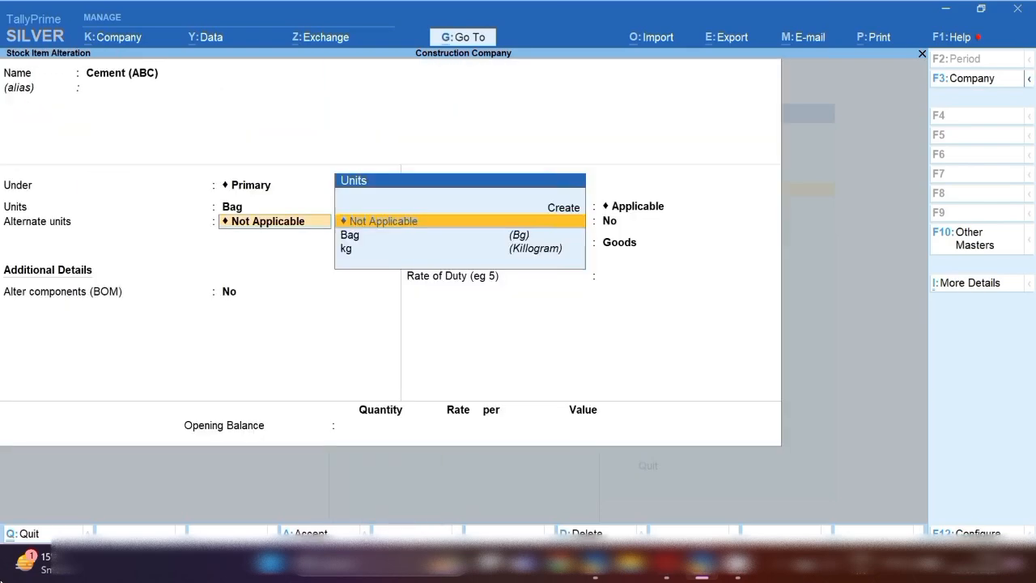
Set Set/Alter GST Details to Yes for Cement (ABC), keeping GST Applicable, and open its GST details.
key("Return")
key("Return")
key("Return")
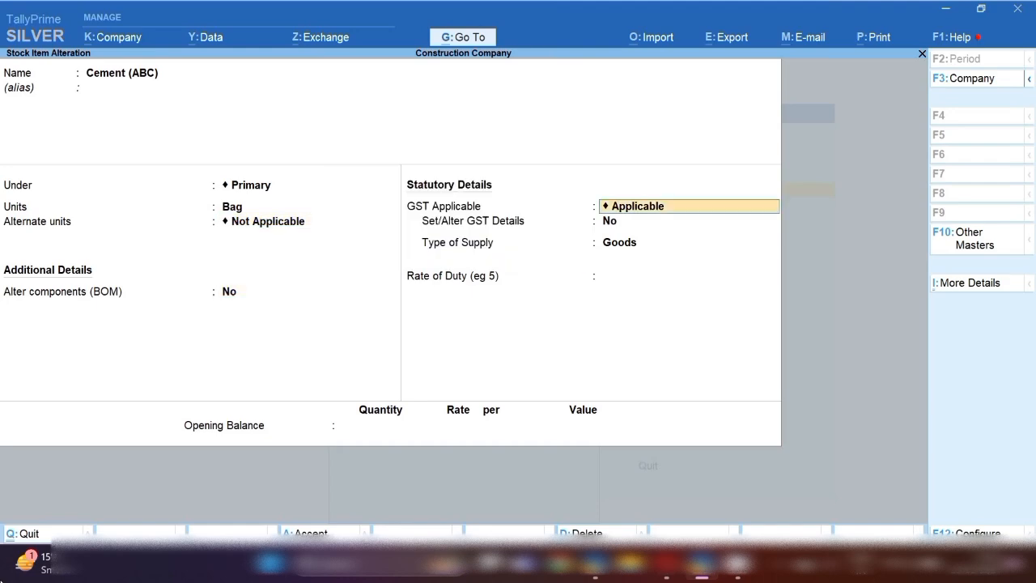
type("y")
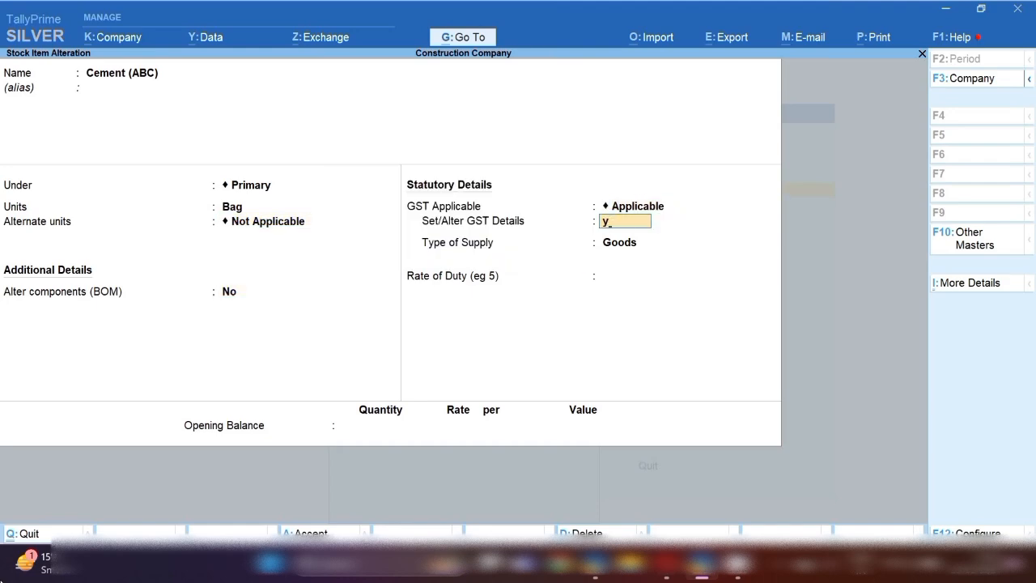
key("Return")
key("Return")
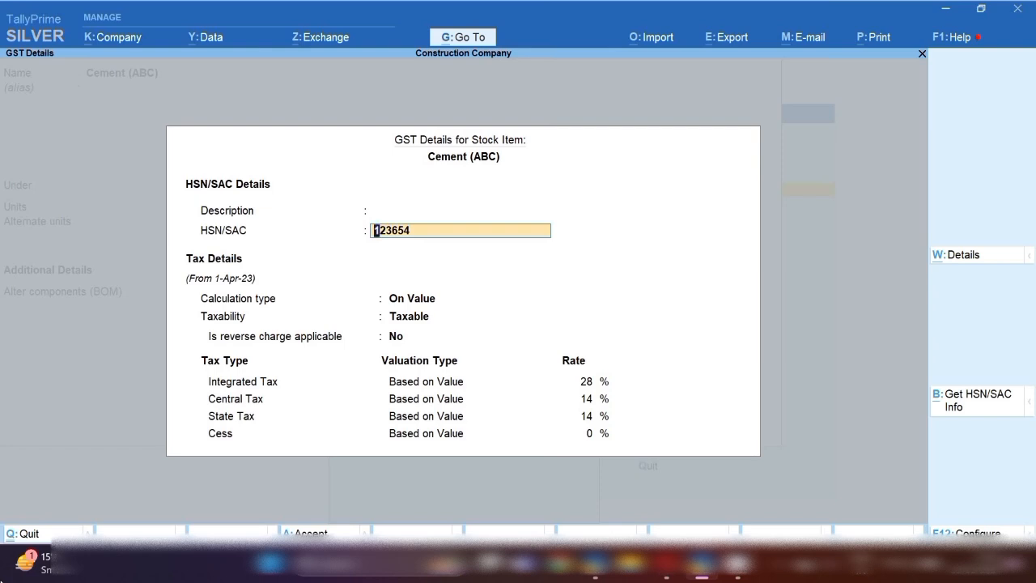
Set Cement (ABC)'s HSN/SAC to 252321 and its integrated tax rate to 18%, and save the stock item.
type("252321")
key("Return")
key("Return")
key("Return")
key("Return")
type("18")
key("Return")
key("Return")
key("Return")
key("Return")
key("Return")
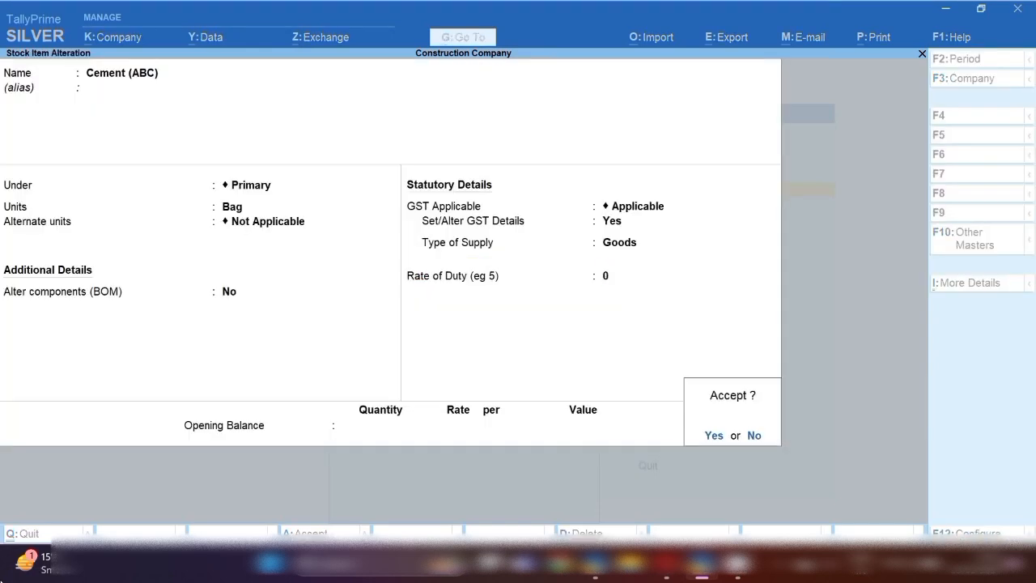
key("Return")
Open the Iron Rod (Sariya) stock item for alteration and set Set/Alter GST Details to Yes to open its GST details.
key("Down")
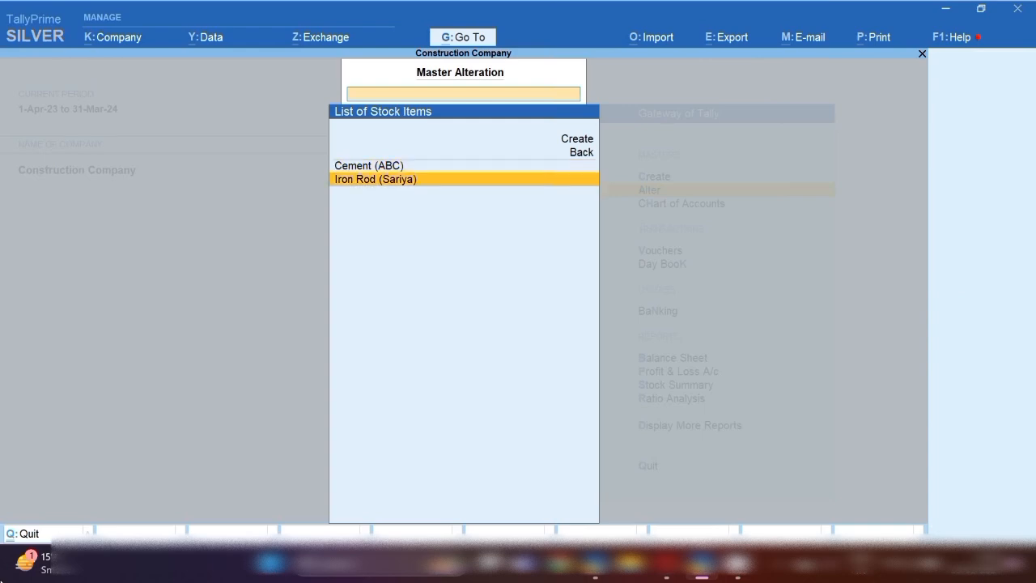
key("Return")
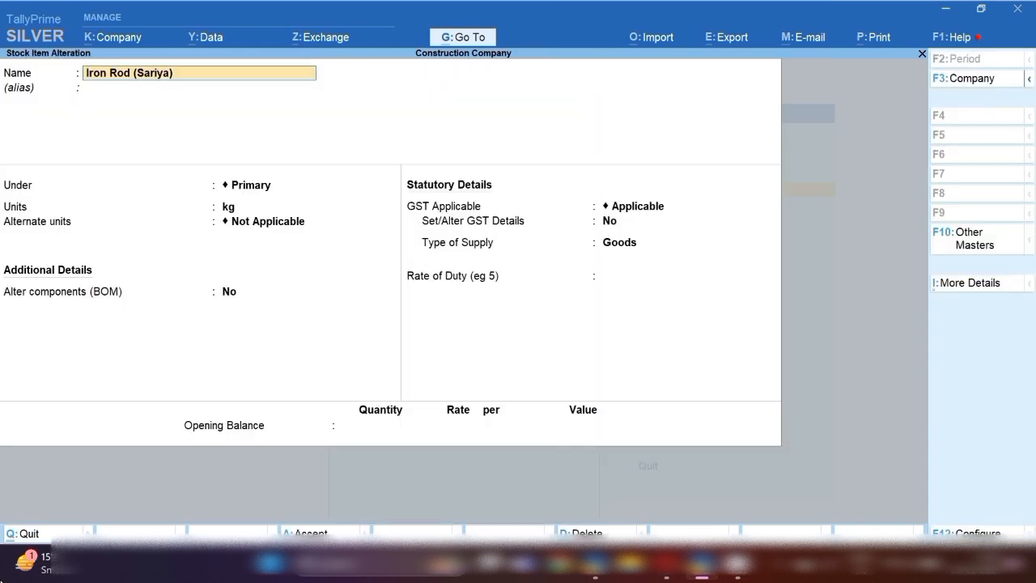
key("Return")
key("Return")
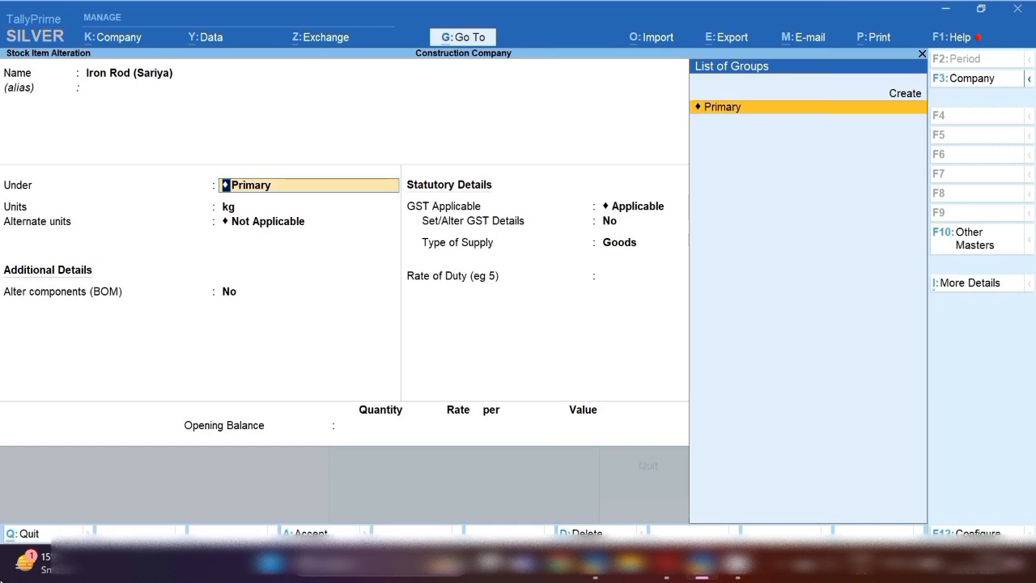
key("Return")
key("Return")
key("Return")
key("Return")
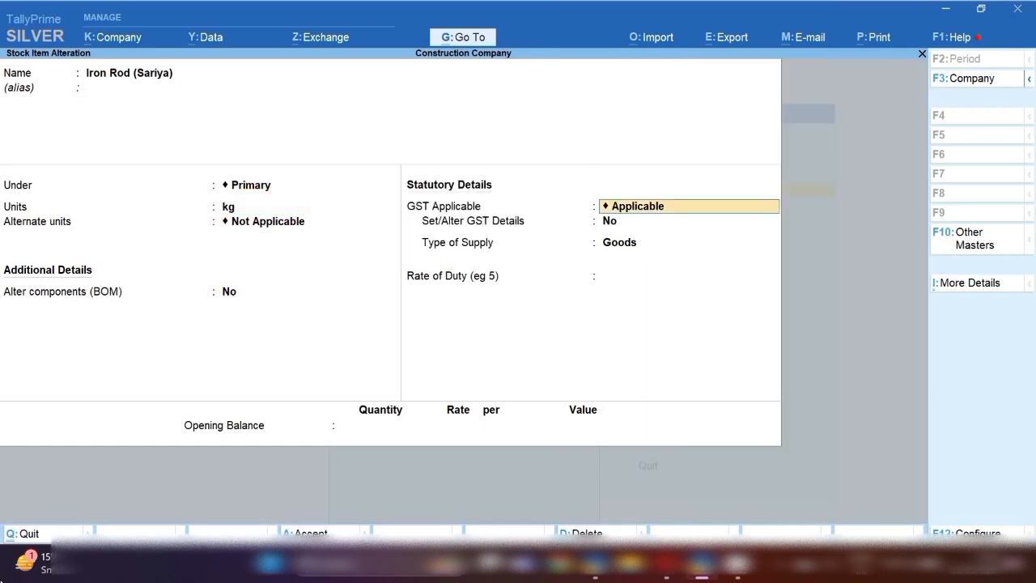
type("y")
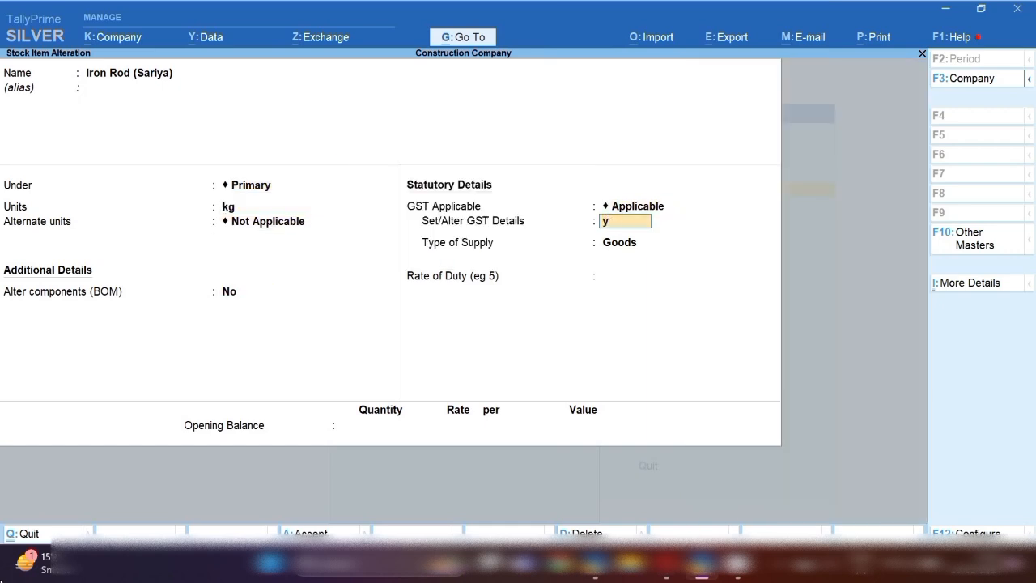
key("Return")
key("Return")
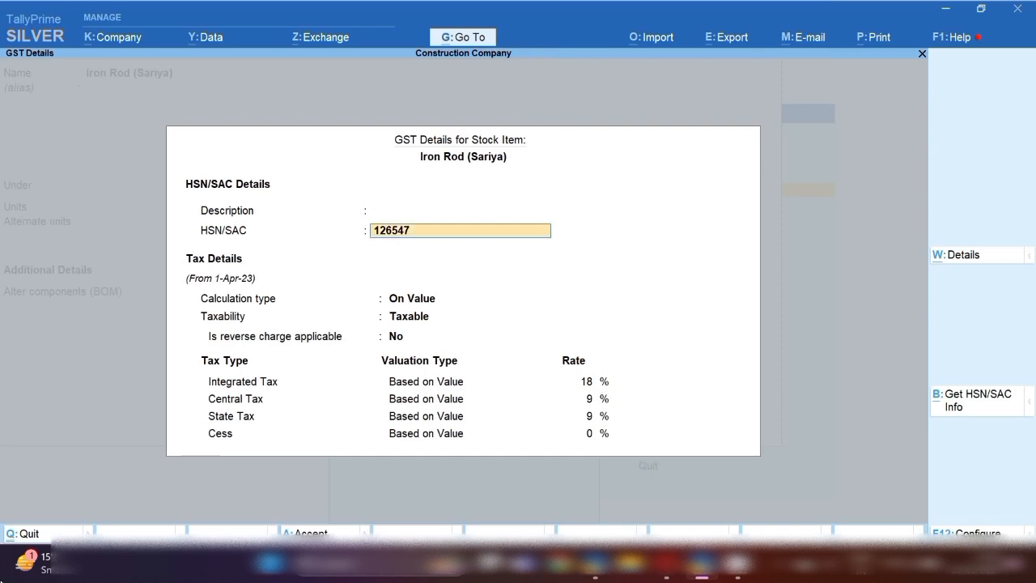
Set Iron Rod (Sariya)'s HSN/SAC to 7206, keep its tax settings, and save the GST details and stock item.
type("7206")
key("Return")
key("Return")
key("Return")
key("Return")
key("Return")
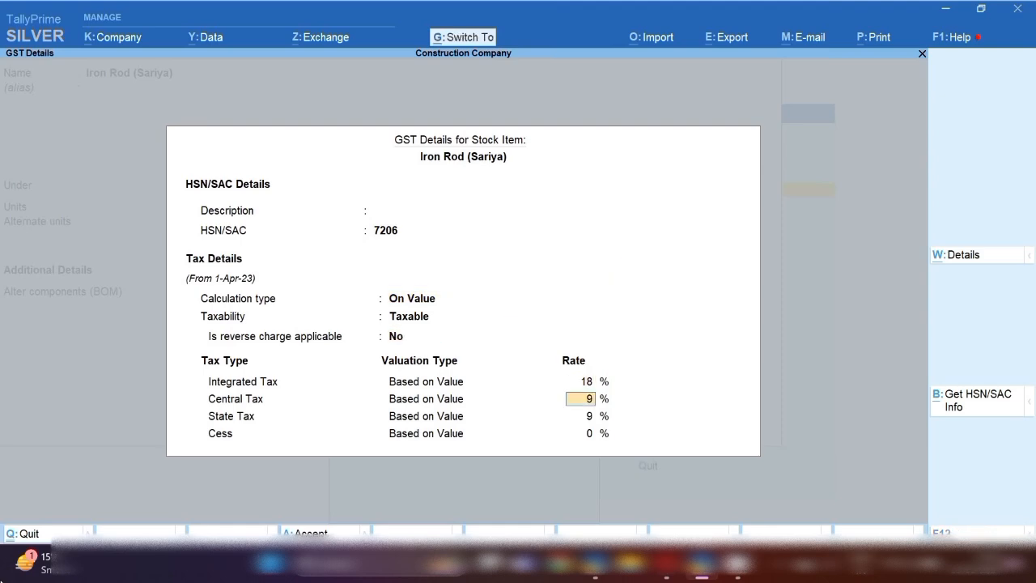
key("ctrl+a")
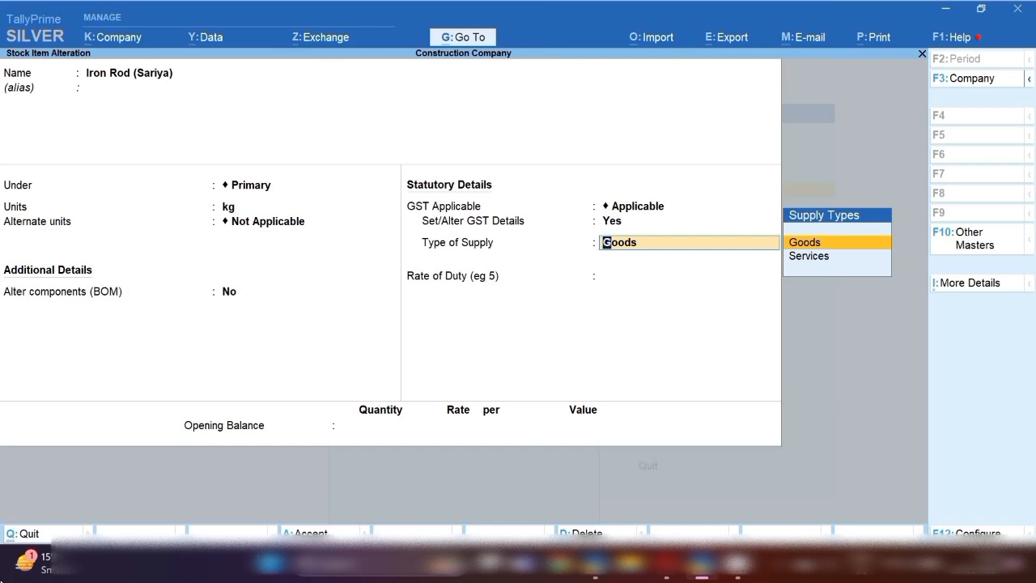
key("ctrl+a")
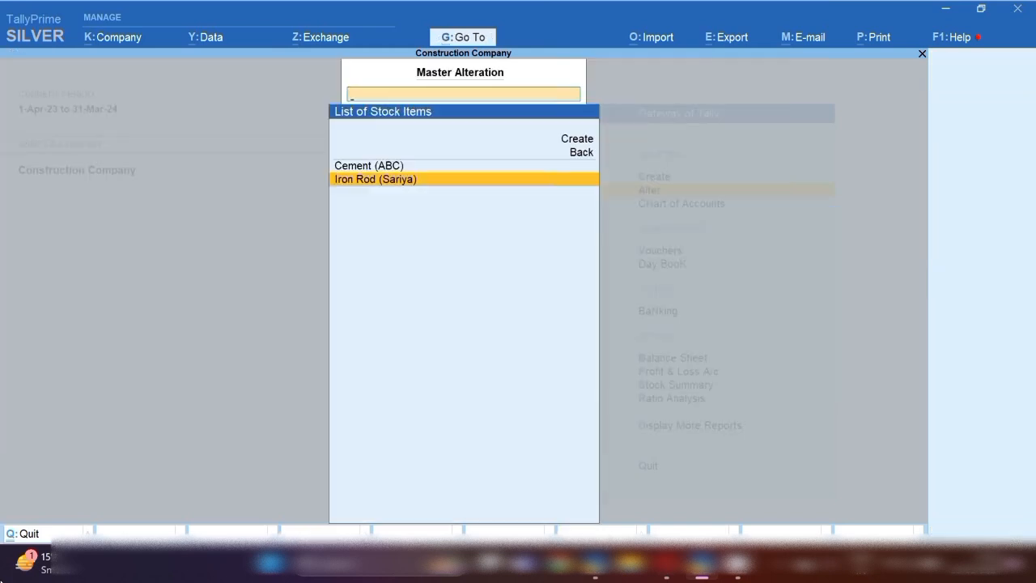
Start creating a new stock item named Bricks under the Primary group.
key("Up")
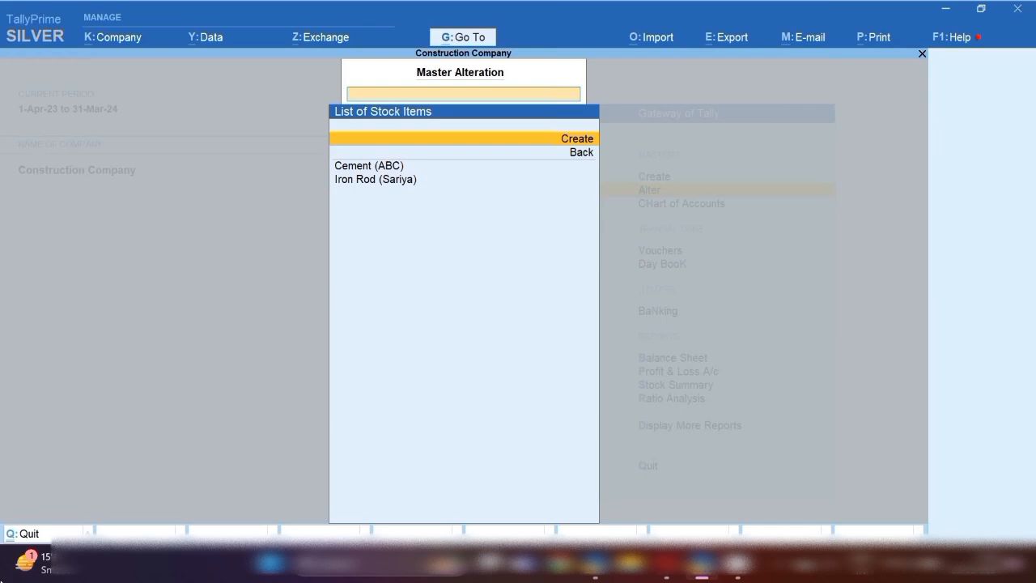
key("Return")
type("Bricks")
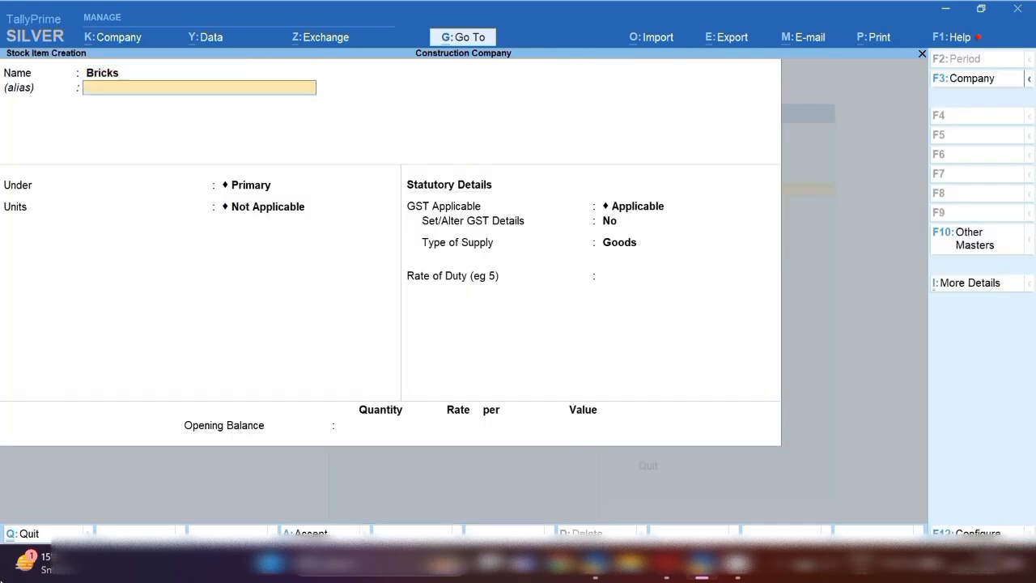
key("Return")
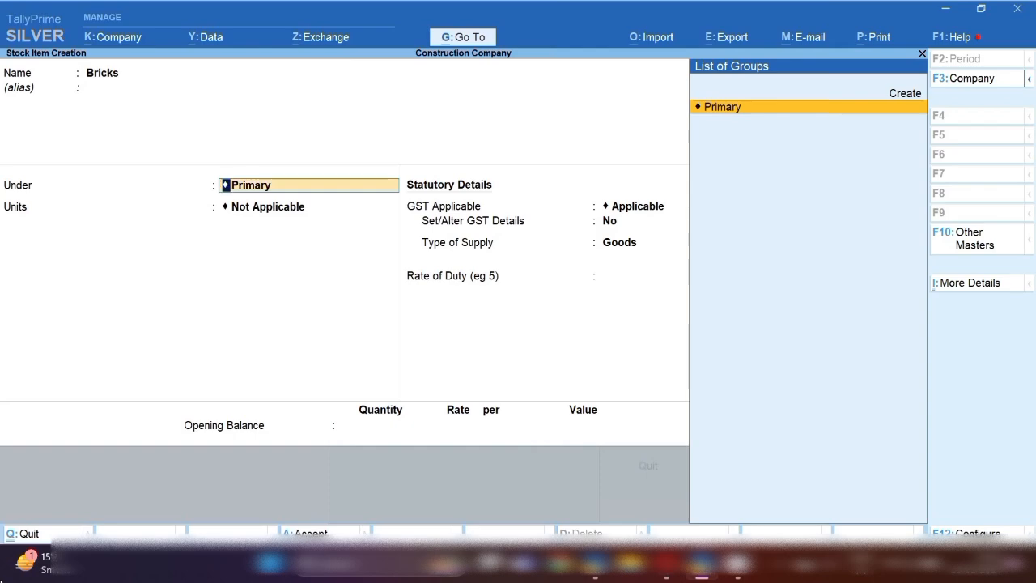
key("Return")
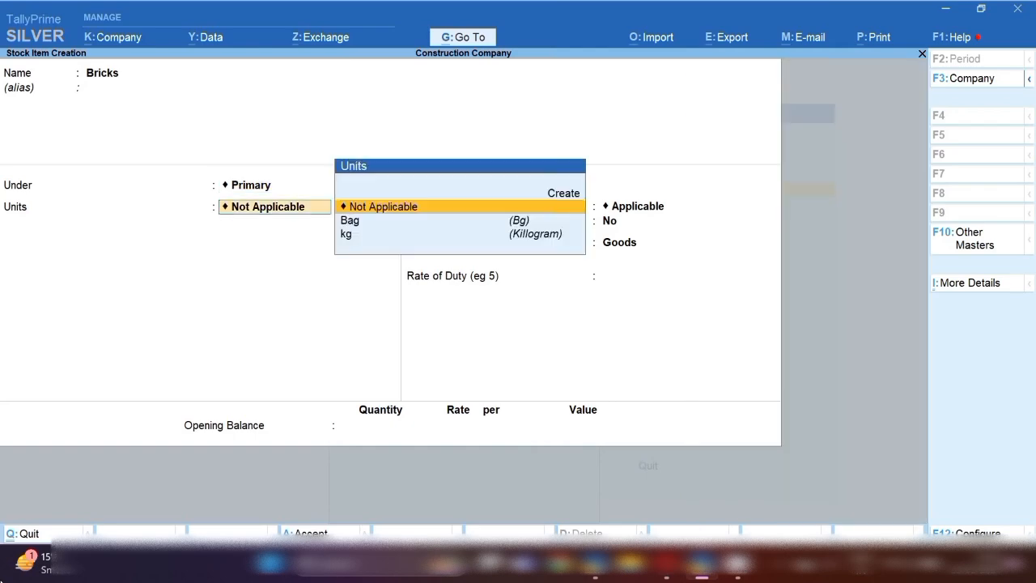
Create a simple unit with symbol pc, formal name Pieces and UQC PCS-PIECES, and assign it to Bricks.
key("alt+c")
type("pcs")
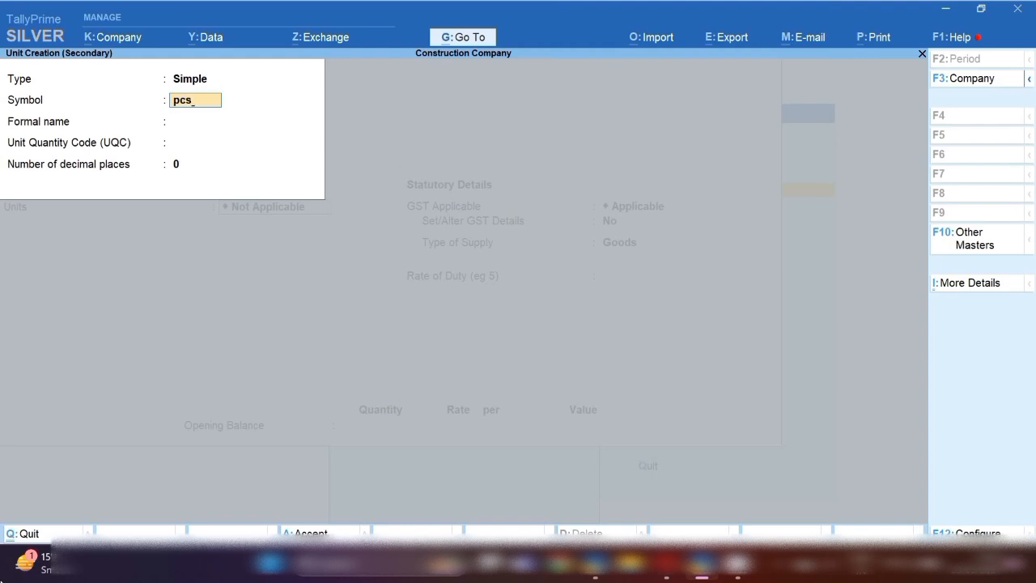
key("BackSpace")
key("Return")
type("Pieces")
key("Return")
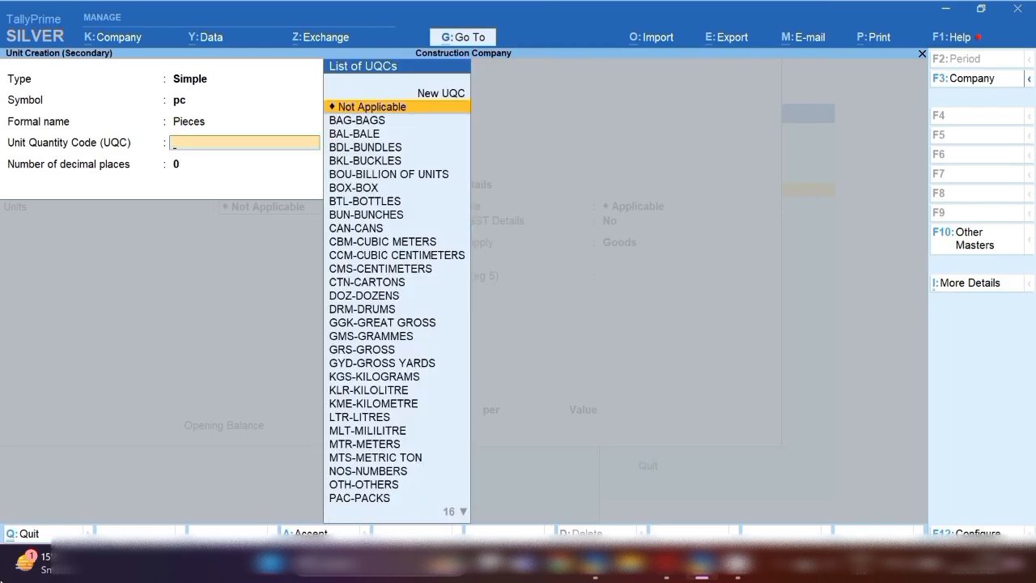
type("pi")
key("Return")
key("Return")
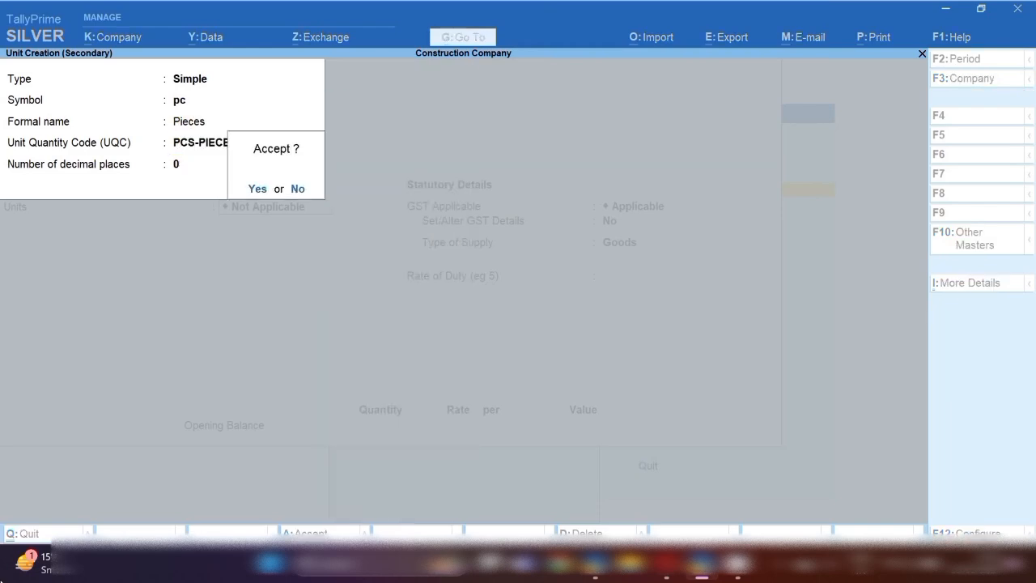
key("Return")
Leave Bricks' alternate units Not Applicable and set Set/Alter GST Details to Yes to open its GST details.
key("Down")
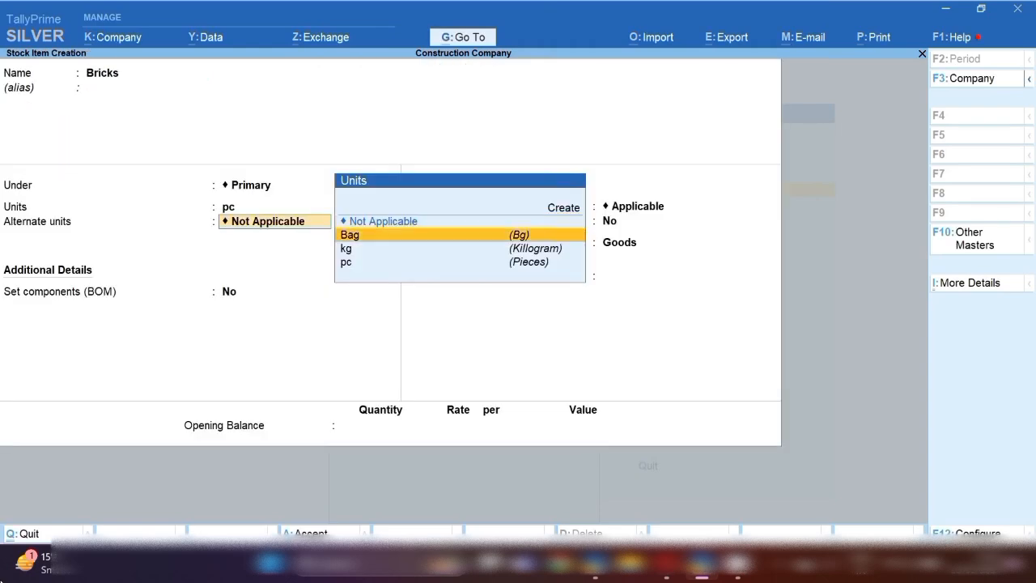
key("Up")
key("Return")
key("Return")
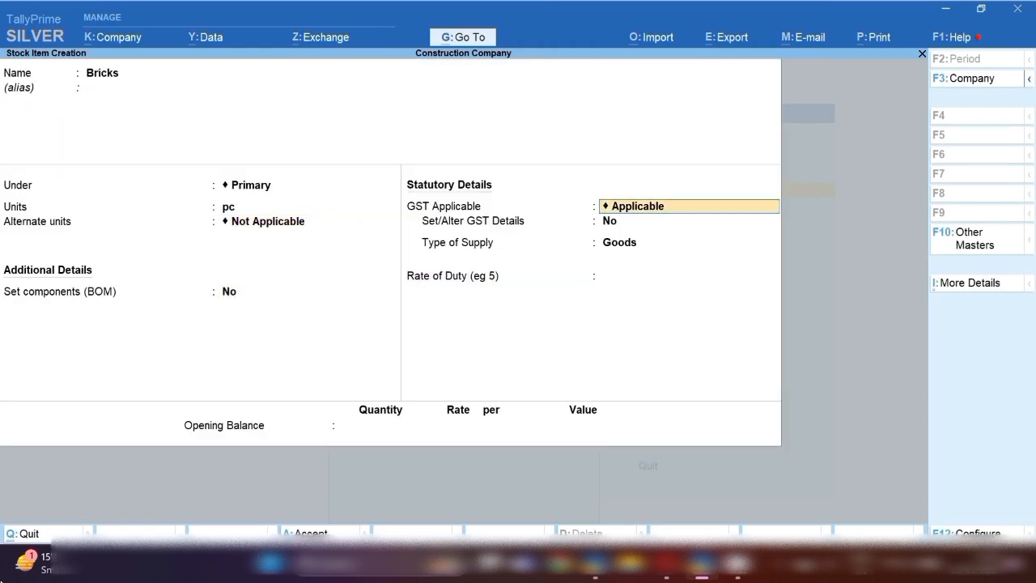
key("Return")
type("y")
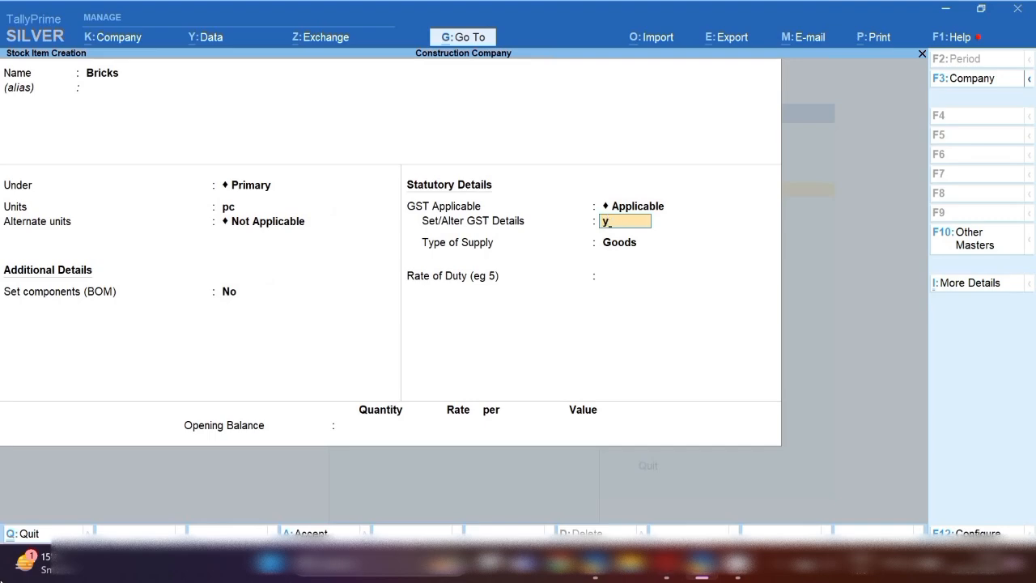
key("Return")
key("Return")
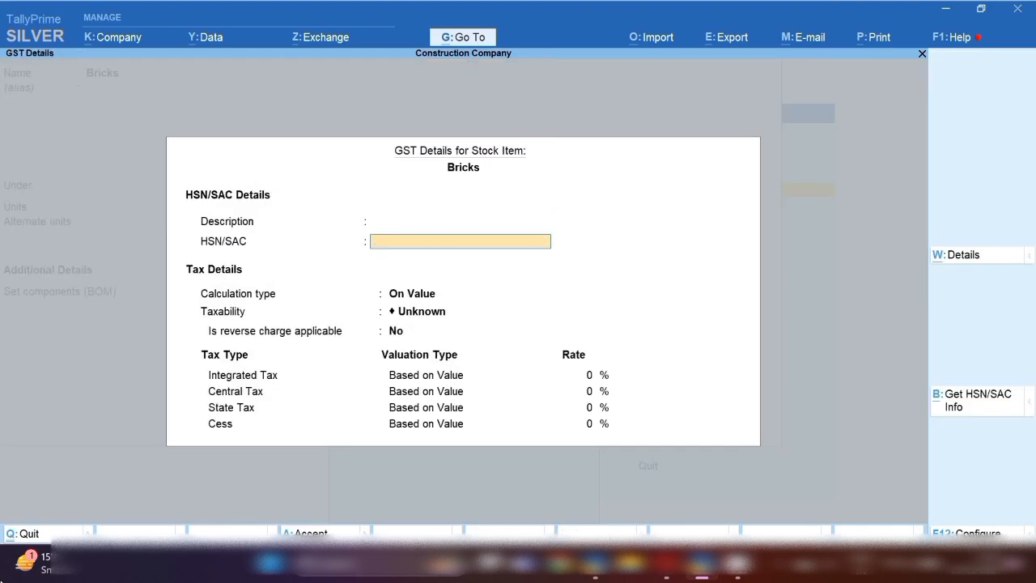
Set Bricks' HSN/SAC to 69010010, taxability to Taxable and integrated tax rate to 18%, and save the stock item.
type("69010010")
key("Return")
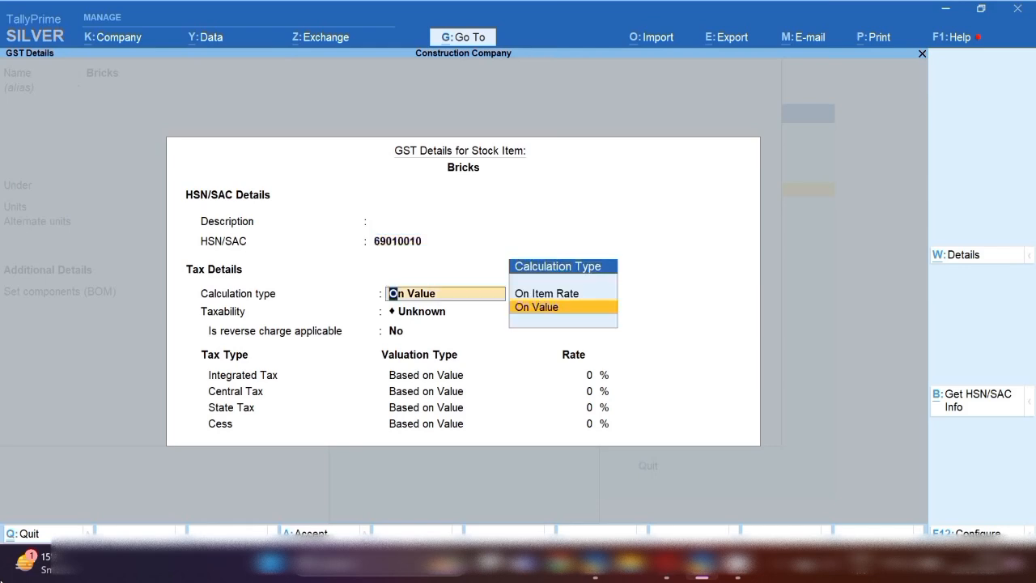
key("Return")
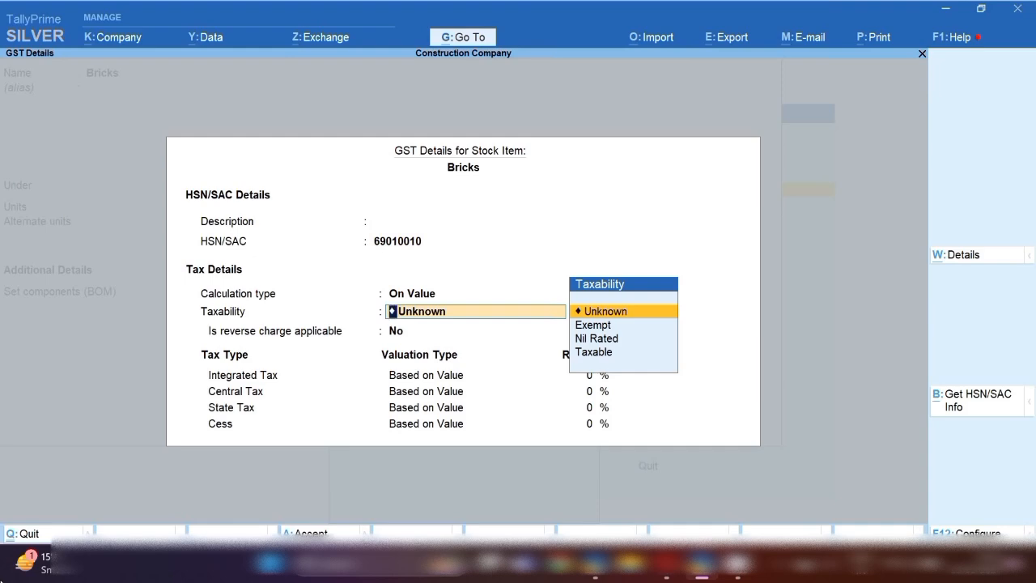
key("Down")
key("Down")
key("Down")
key("Return")
key("Return")
type("18")
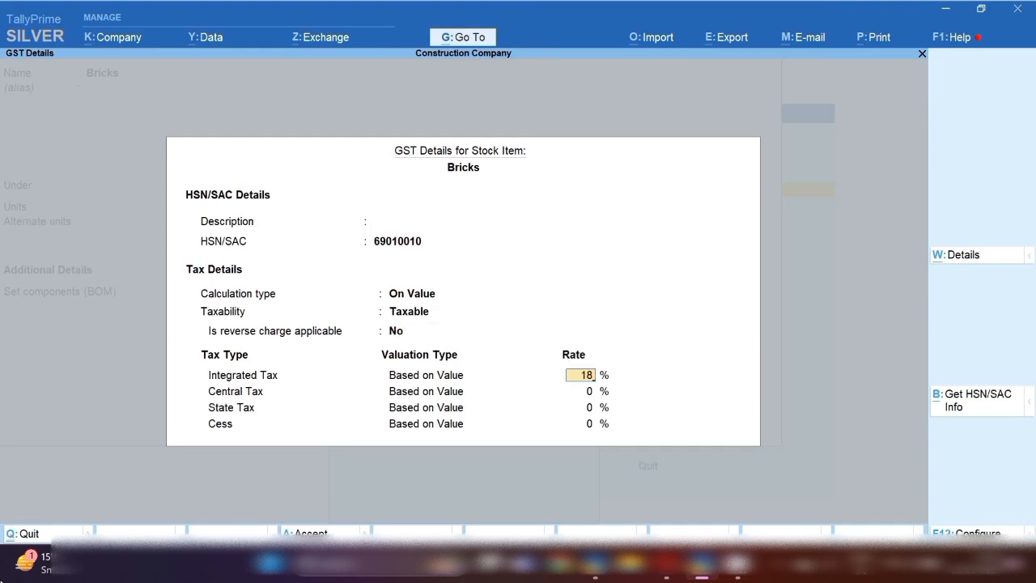
key("ctrl+a")
key("ctrl+a")
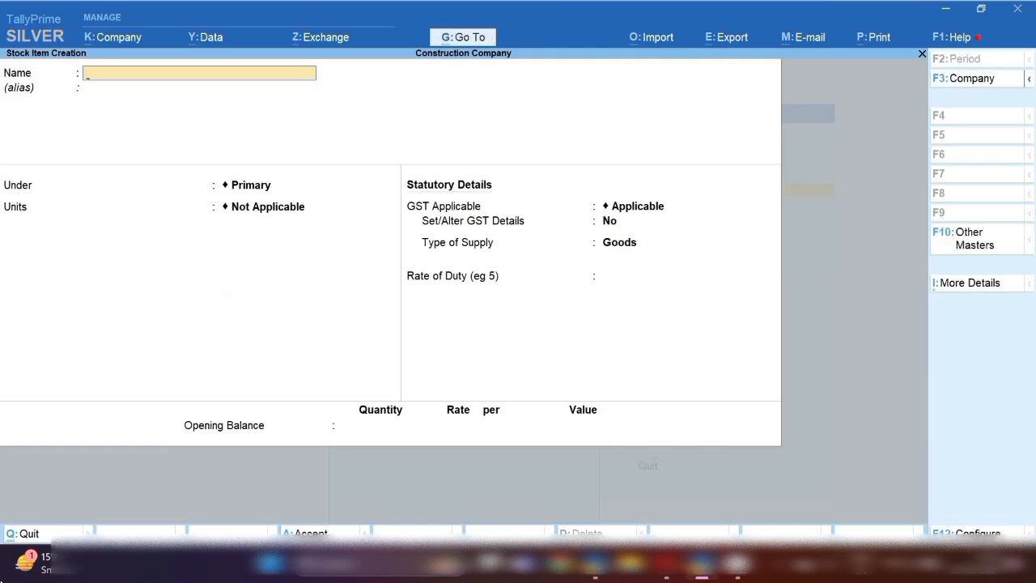
Start creating a new stock item named Sand under the Primary group.
type("Sand")
key("Return")
key("Return")
key("Return")
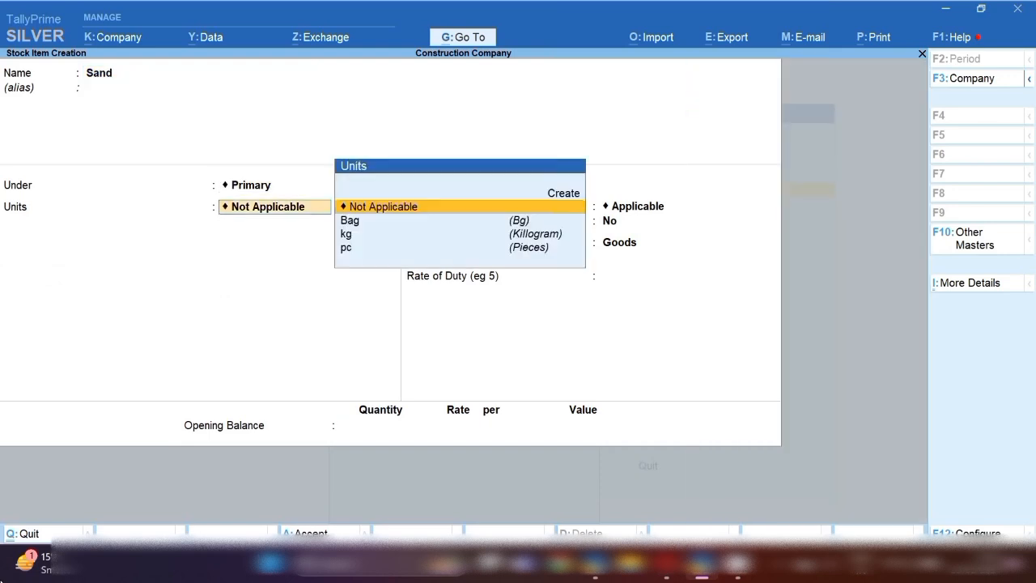
Create a simple unit with symbol sq, formal name Sqeer and UQC SQF-SQUARE FEET, and assign it to Sand.
key("alt+c")
type("sq")
key("Return")
type("Sqeer")
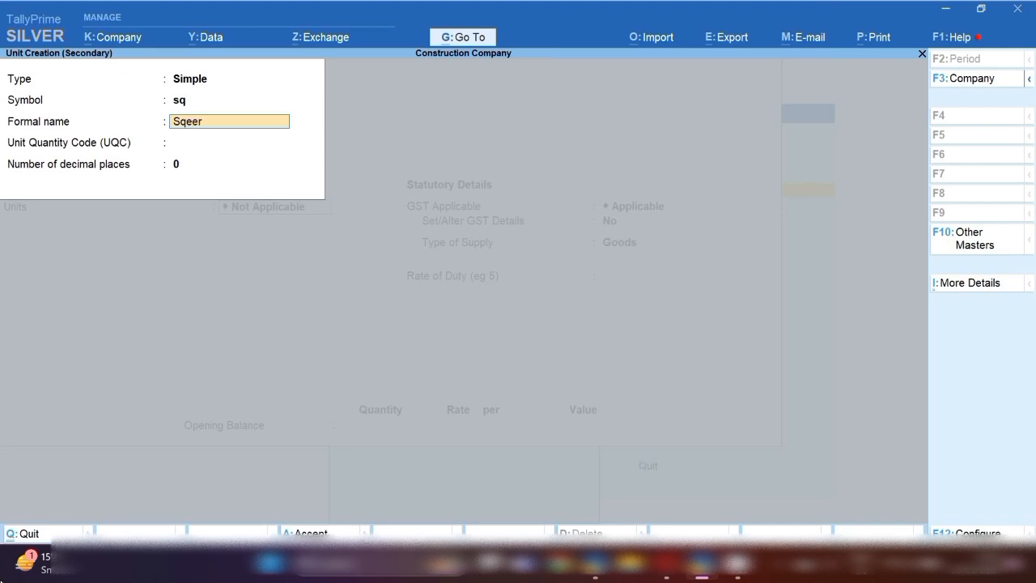
key("Return")
type("s")
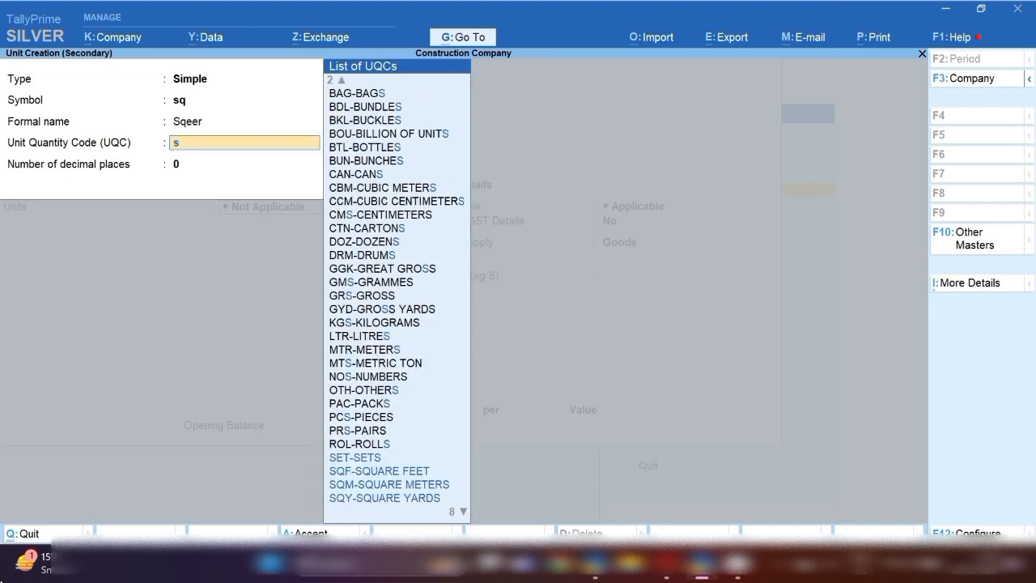
type("qq")
key("BackSpace")
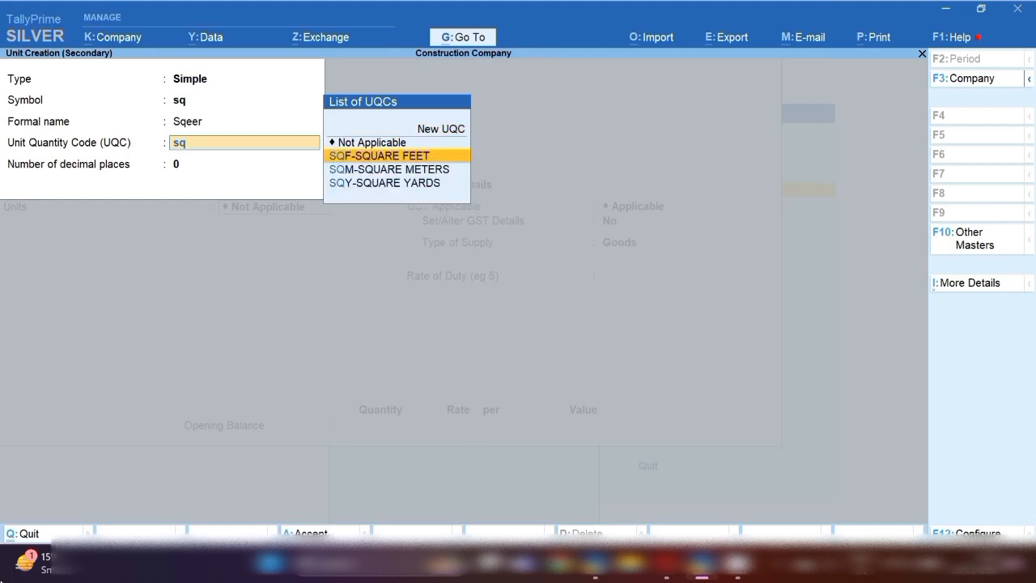
key("Return")
key("Return")
key("Return")
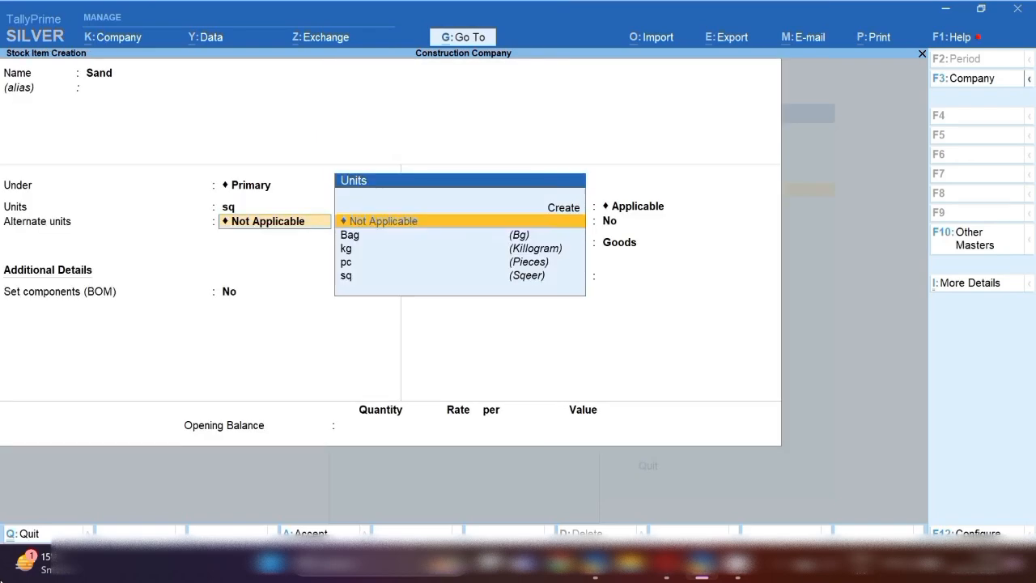
Try to set sq as Sand's alternate unit.
key("Down")
key("Down")
key("Down")
key("Down")
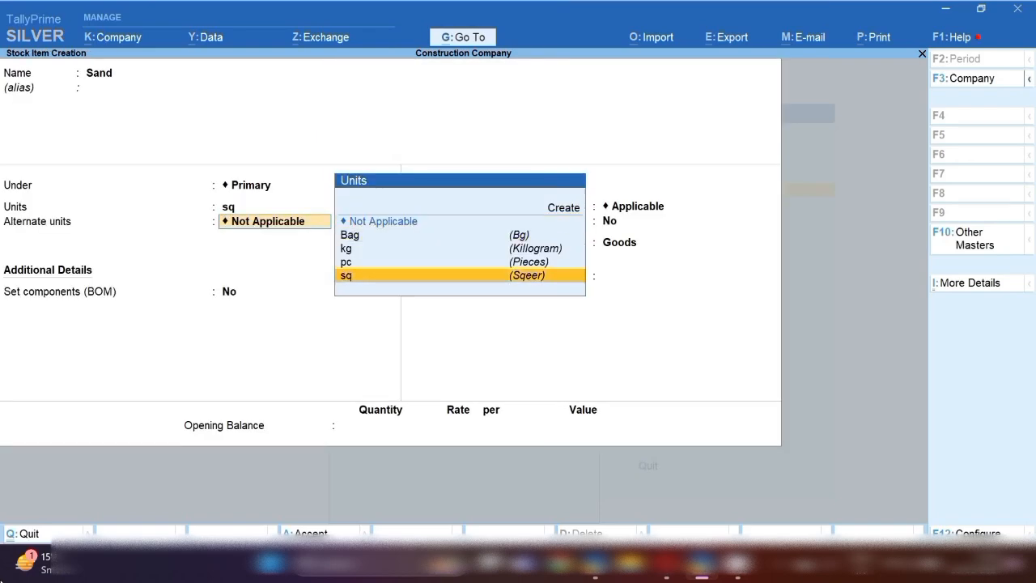
key("Return")
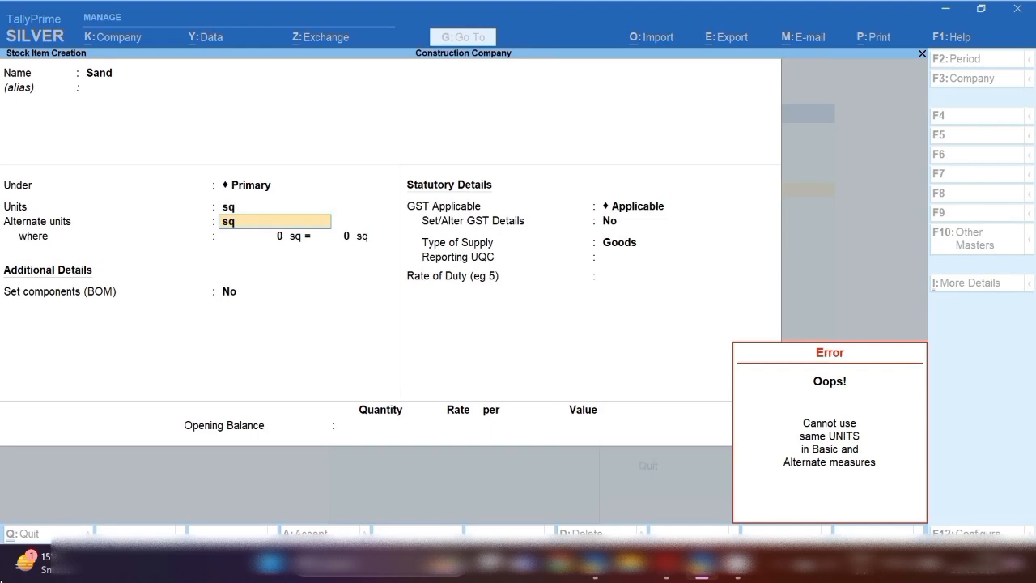
type("a")
Set Sand's alternate units to Not Applicable and Set/Alter GST Details to Yes to open its GST details.
key("Down")
key("Up")
key("Return")
key("Return")
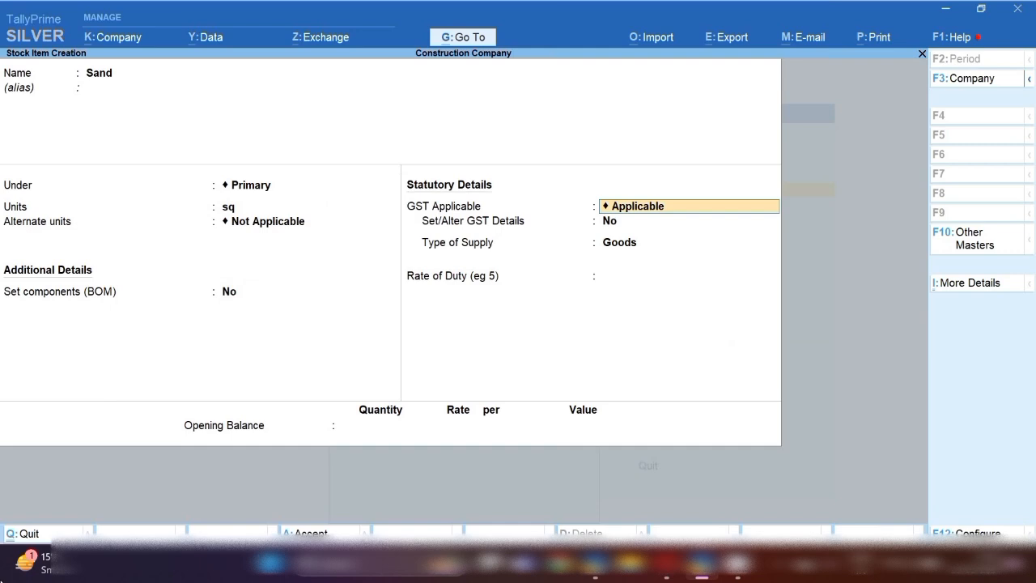
key("Return")
type("y")
key("Return")
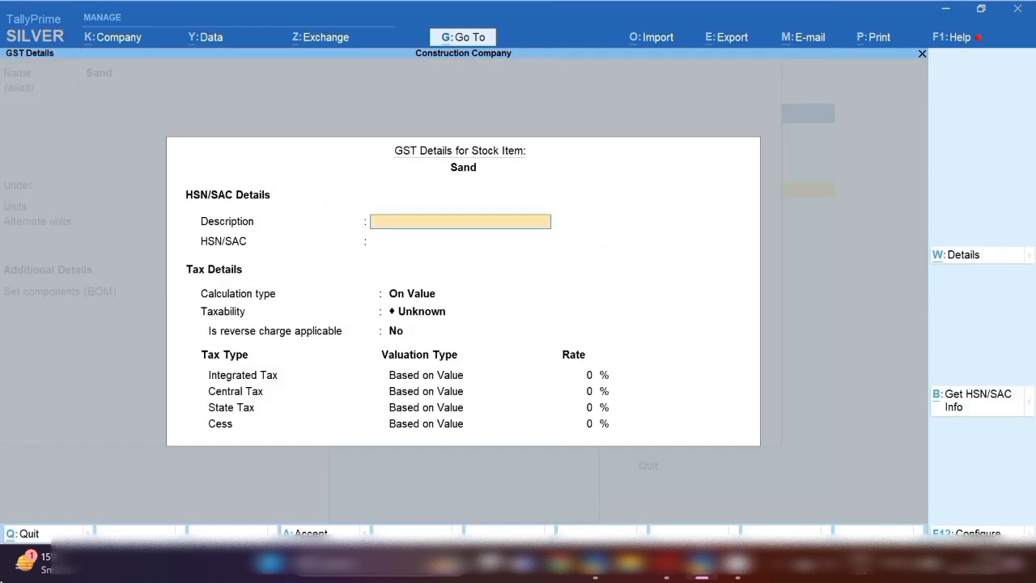
Set Sand's HSN/SAC to 2505, taxability to Taxable and integrated tax rate to 5%, and save the stock item.
key("Return")
type("2505")
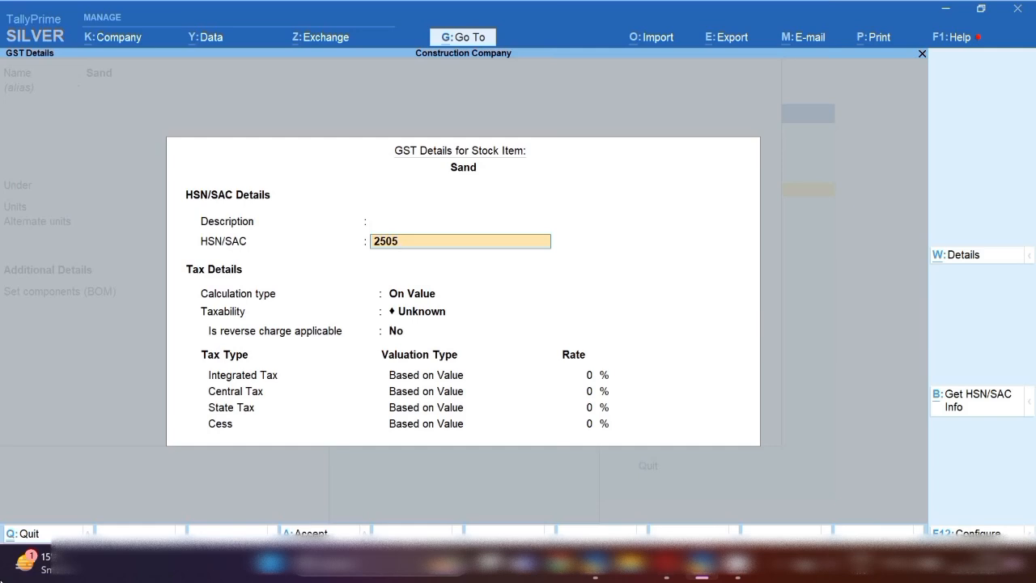
key("Return")
key("Return")
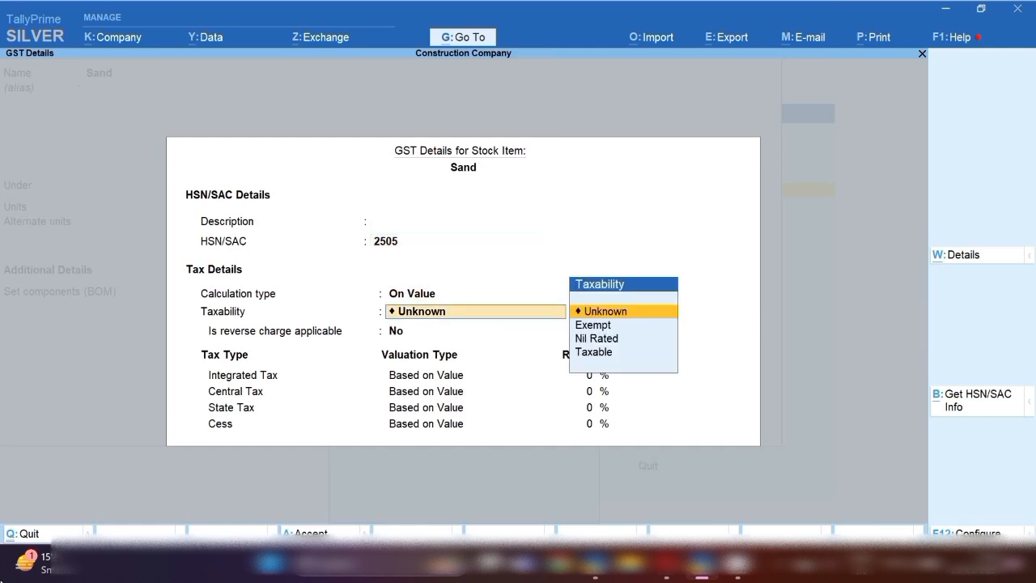
key("Down")
key("Down")
key("Down")
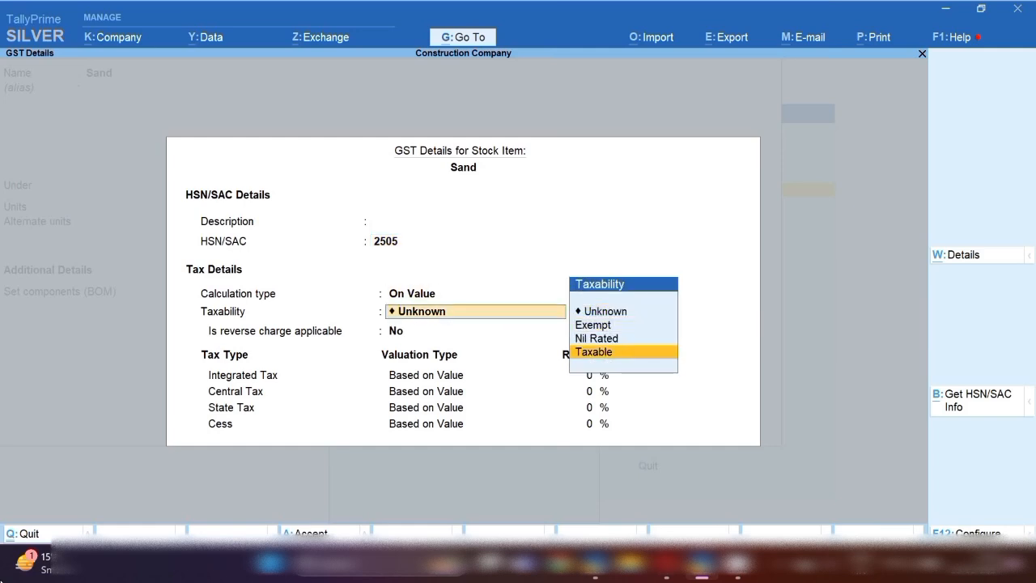
key("Return")
key("Return")
type("5")
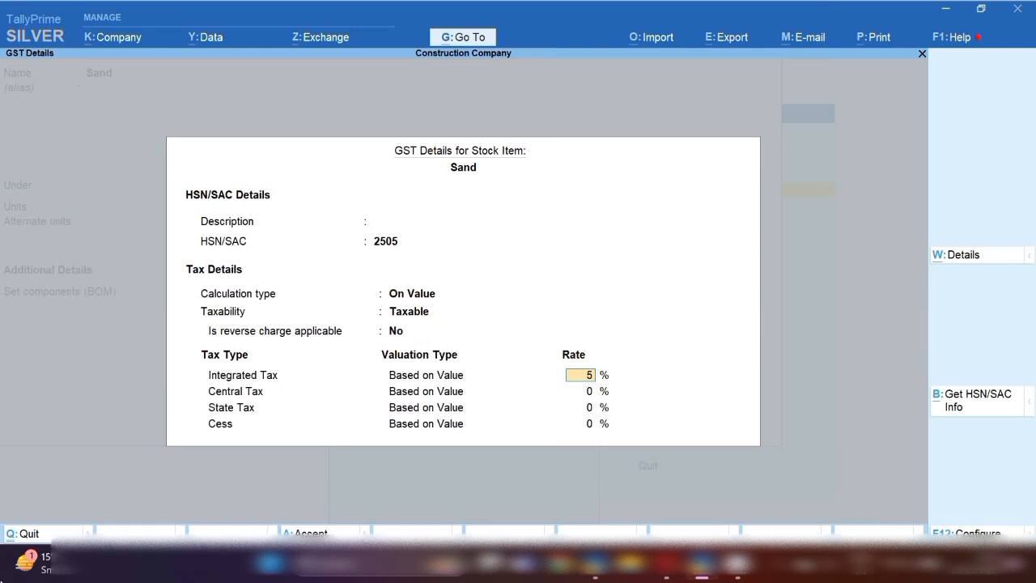
key("Return")
key("Return")
key("Return")
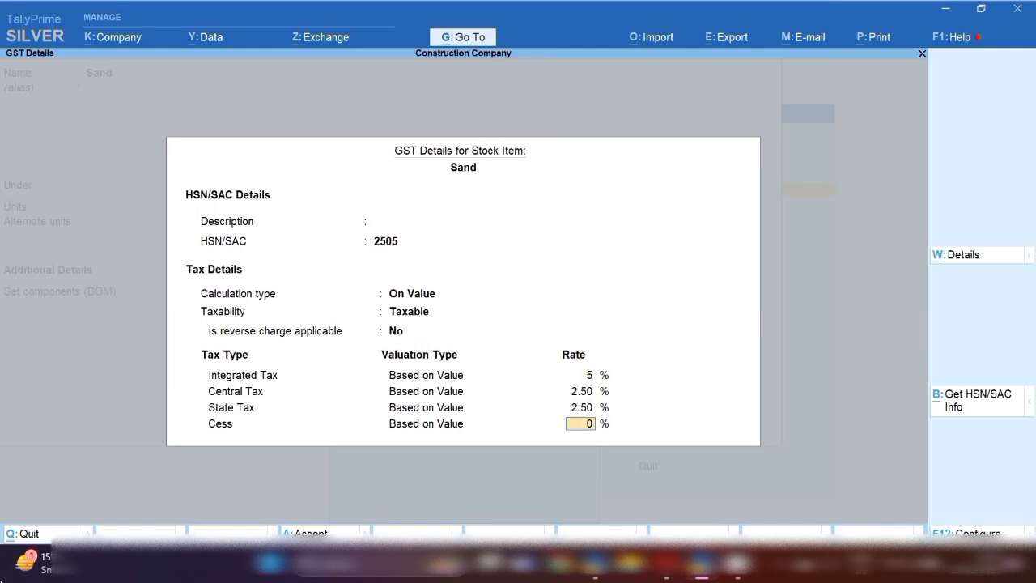
key("Return")
key("ctrl+a")
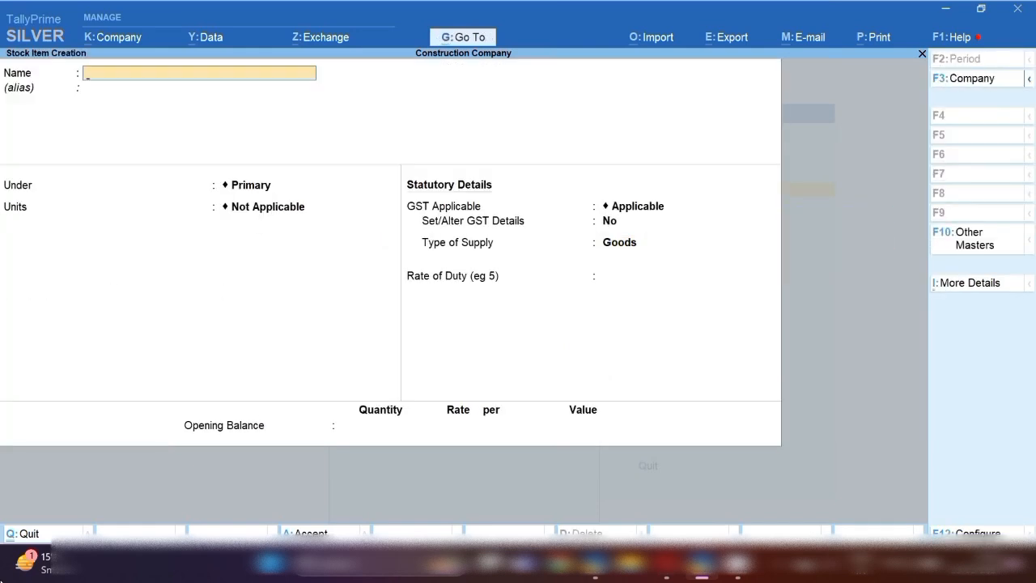
Start creating a new stock item named Steel under the Primary group with kg as its unit.
type("Stee")
key("Return")
key("Return")
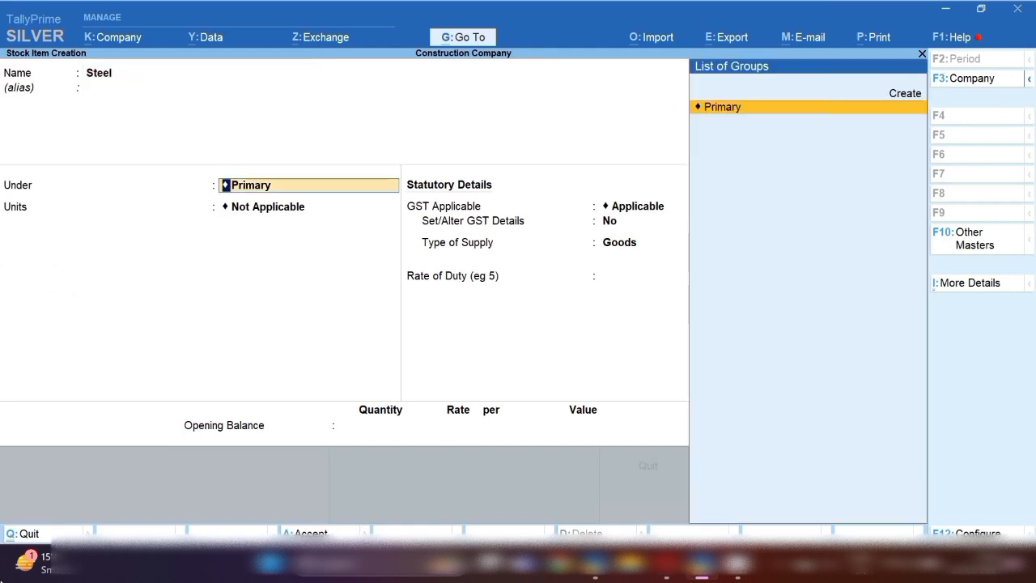
key("Return")
key("Down")
key("Down")
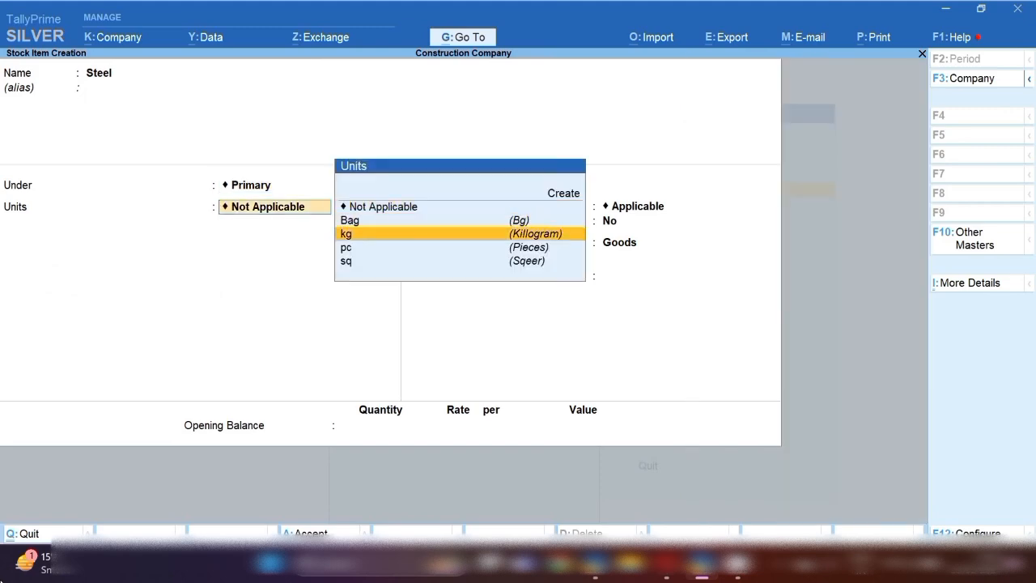
key("Return")
Leave Steel's alternate units Not Applicable and set Set/Alter GST Details to Yes to open its GST details.
key("Return")
key("Return")
type("y")
key("Return")
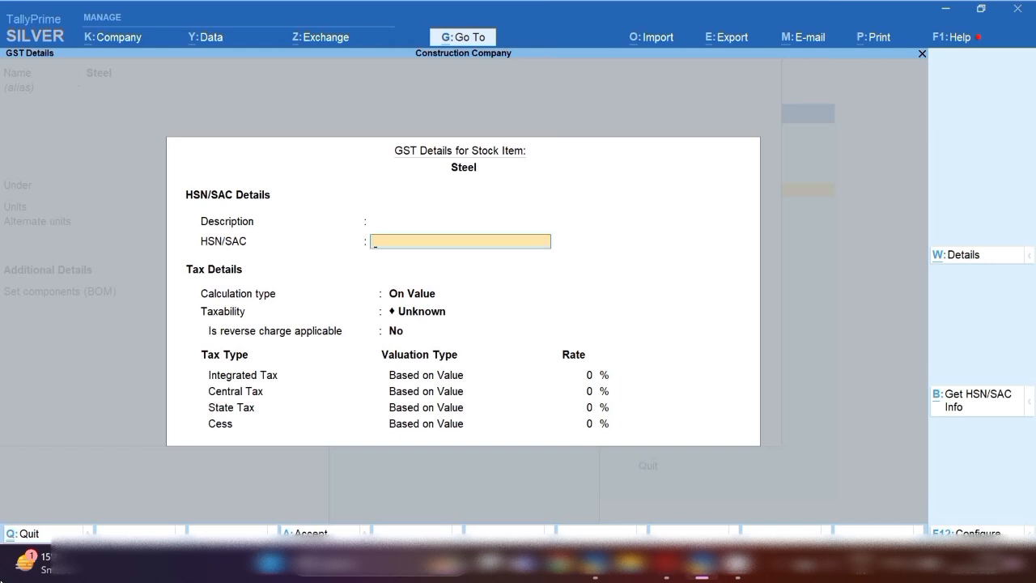
Set Steel's HSN/SAC to 7206, taxability to Taxable and integrated tax rate to 18%, and save the stock item.
type("7206")
key("Return")
key("Down")
key("Down")
key("Down")
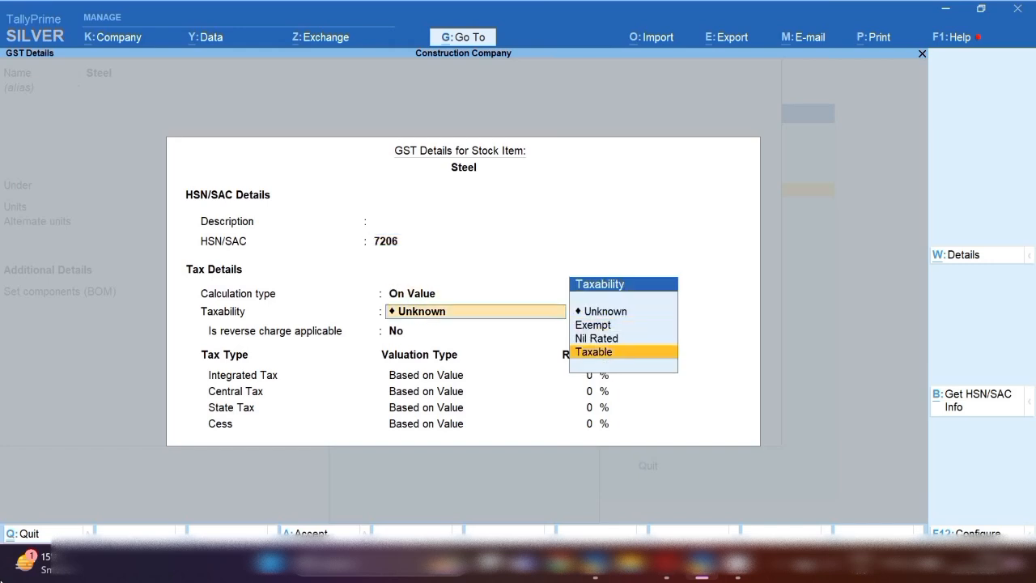
key("Return")
key("Return")
type("18")
key("ctrl+a")
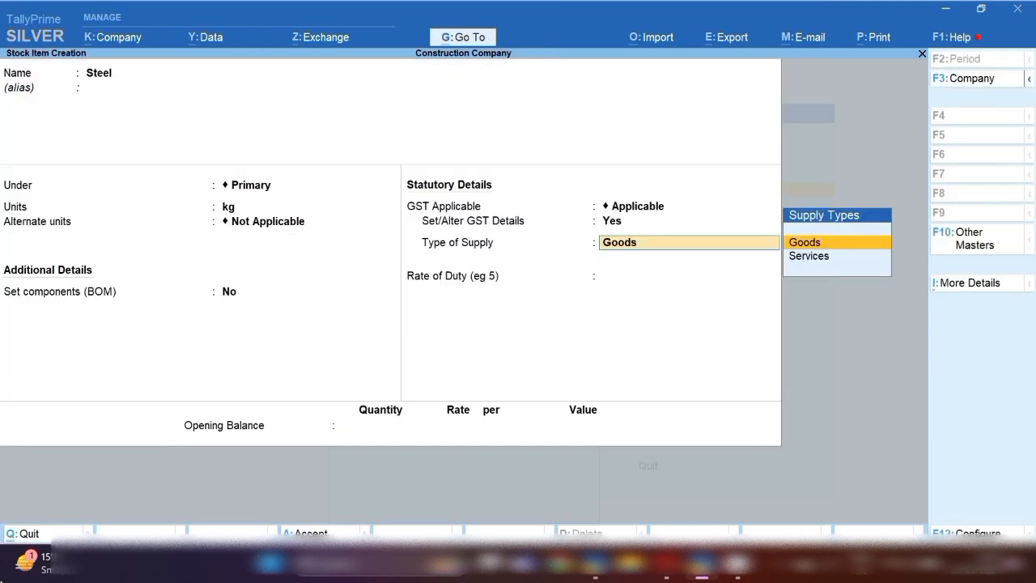
key("ctrl+a")
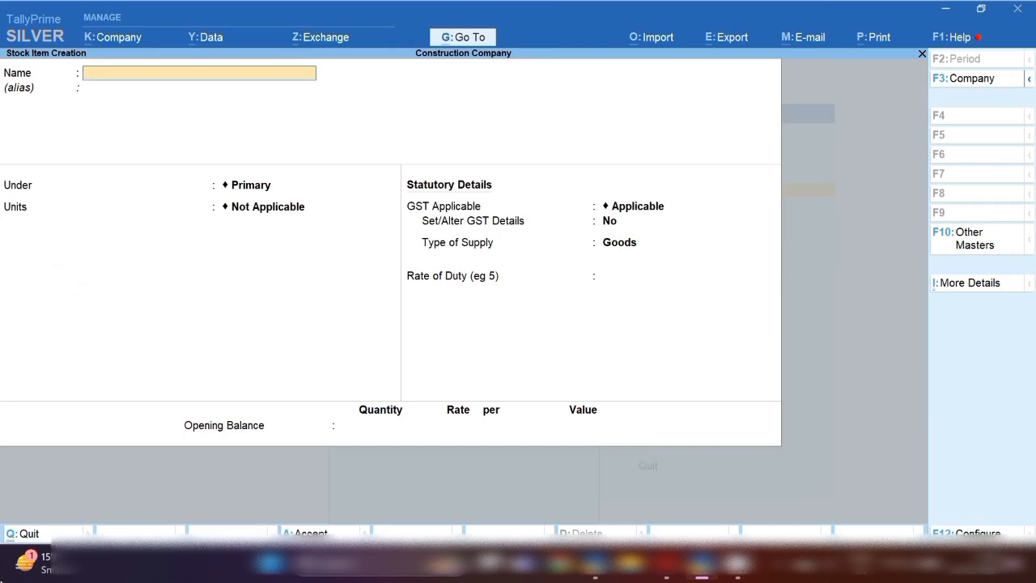
Start creating a new stock item named Granite under the Primary group and select its unit of measure.
type("D")
key("BackSpace")
type("Granite")
key("Return")
key("Return")
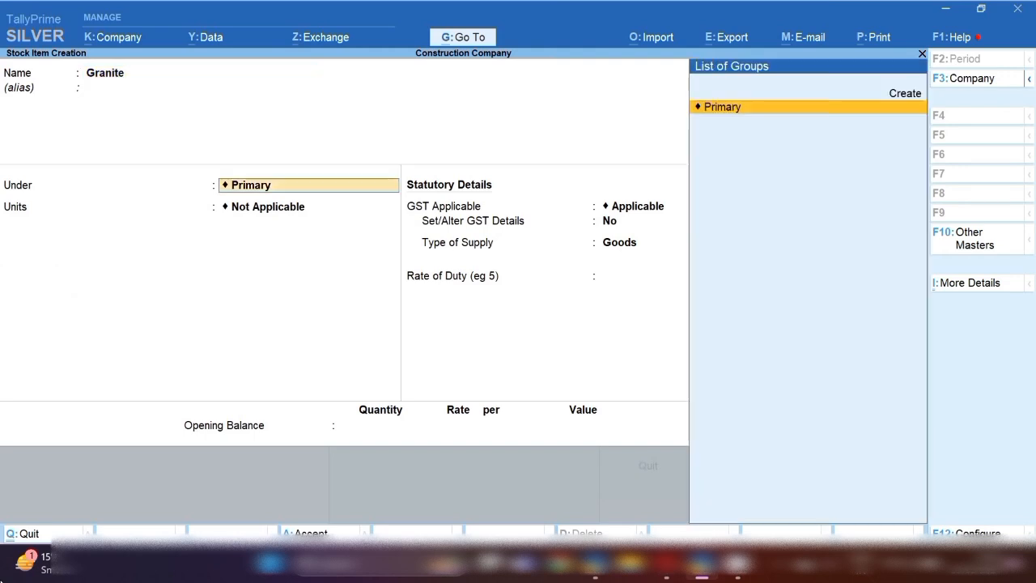
key("Return")
key("Down")
key("Down")
key("Down")
key("Down")
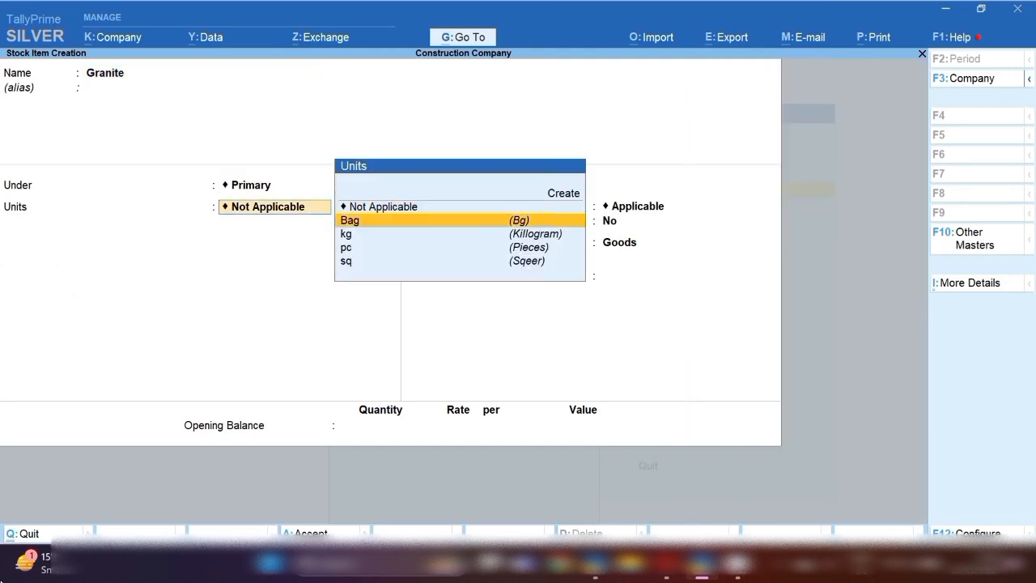
key("Return")
Keep GST applicable for Granite and set Set/Alter GST Details to Yes to open its GST details.
key("Return")
key("Return")
key("Return")
type("y")
key("Return")
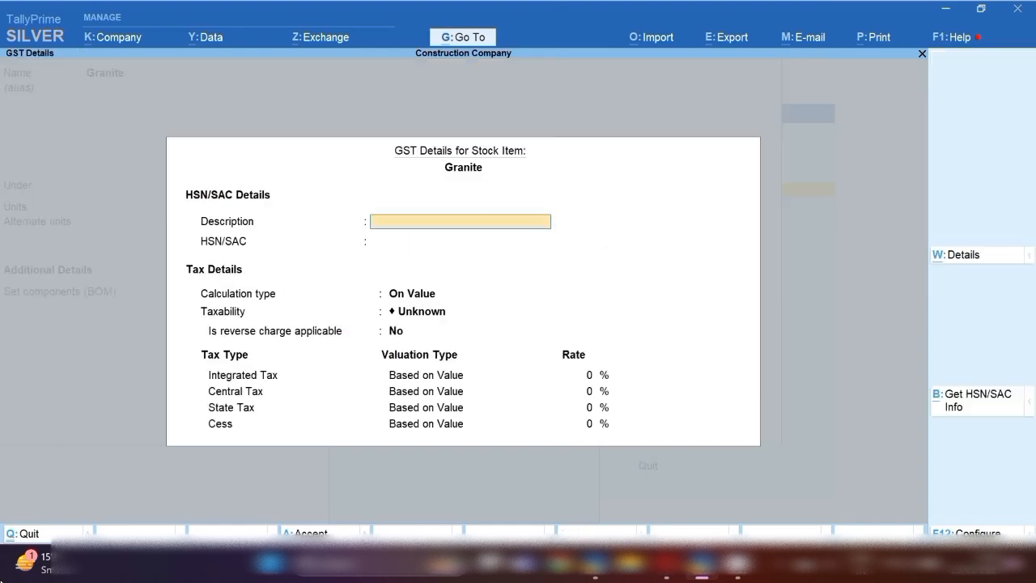
Set Granite's HSN/SAC to 25161100, taxability to Taxable and integrated tax rate to 18%, and save the stock item.
key("Return")
type("25161100")
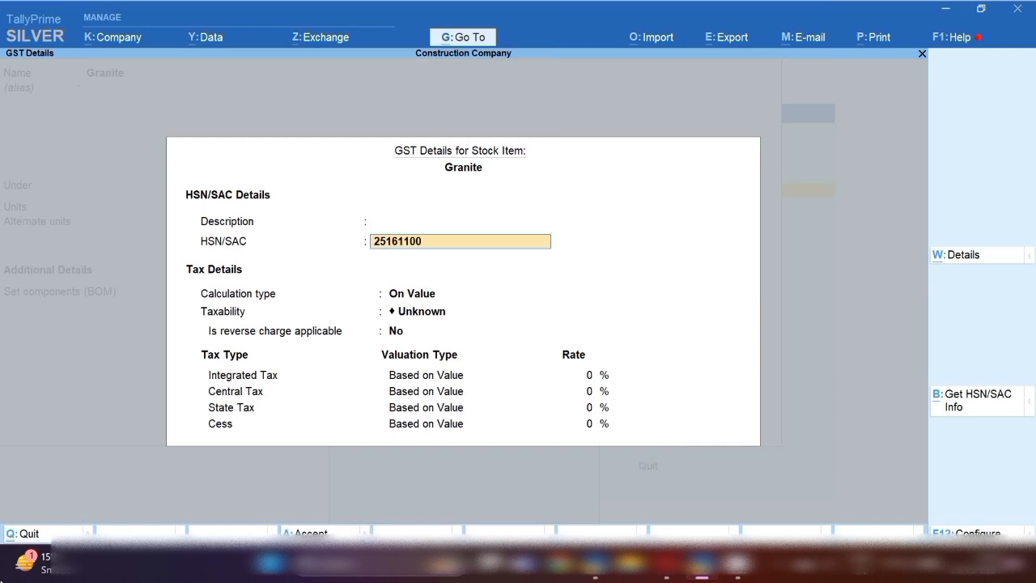
key("Return")
key("Down")
key("Down")
key("Down")
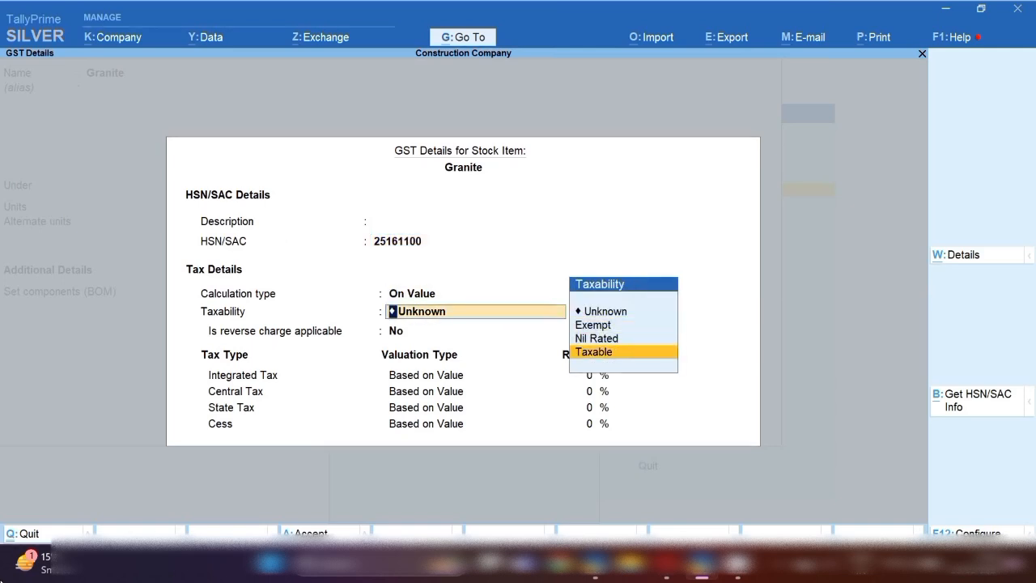
key("Return")
key("Return")
type("18")
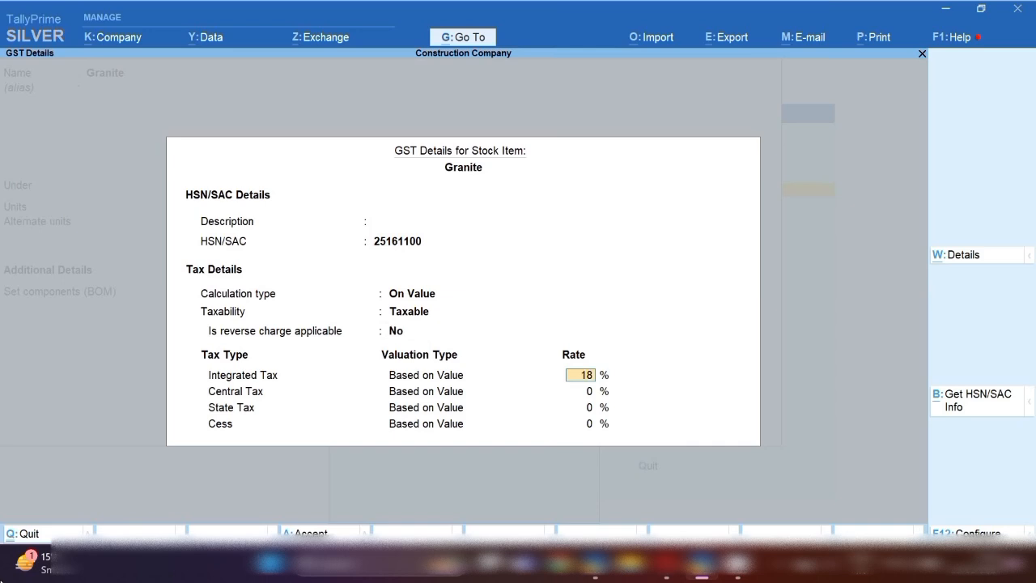
key("ctrl+a")
key("ctrl+a")
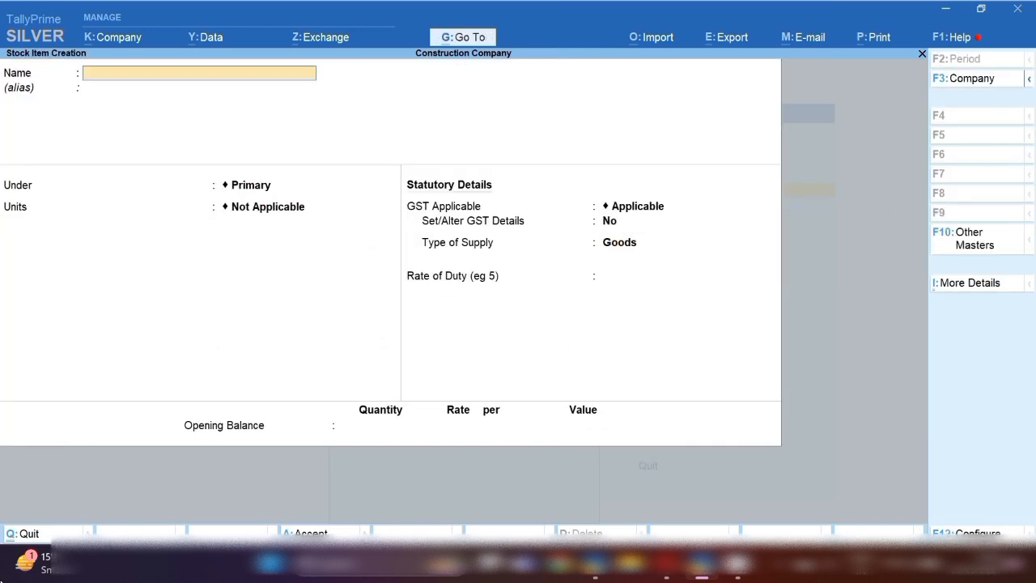
Start a new stock item named Marble under Primary with unit sq, leaving alternate units Not Applicable.
type("Marble")
key("Return")
key("Return")
key("Return")
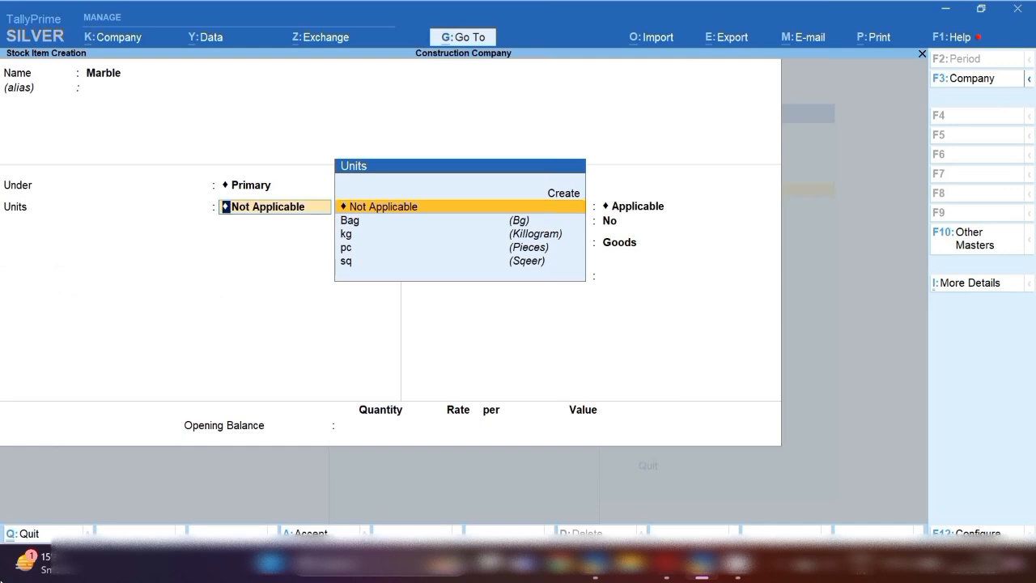
key("Down")
key("Down")
key("Down")
key("Down")
key("Return")
key("Return")
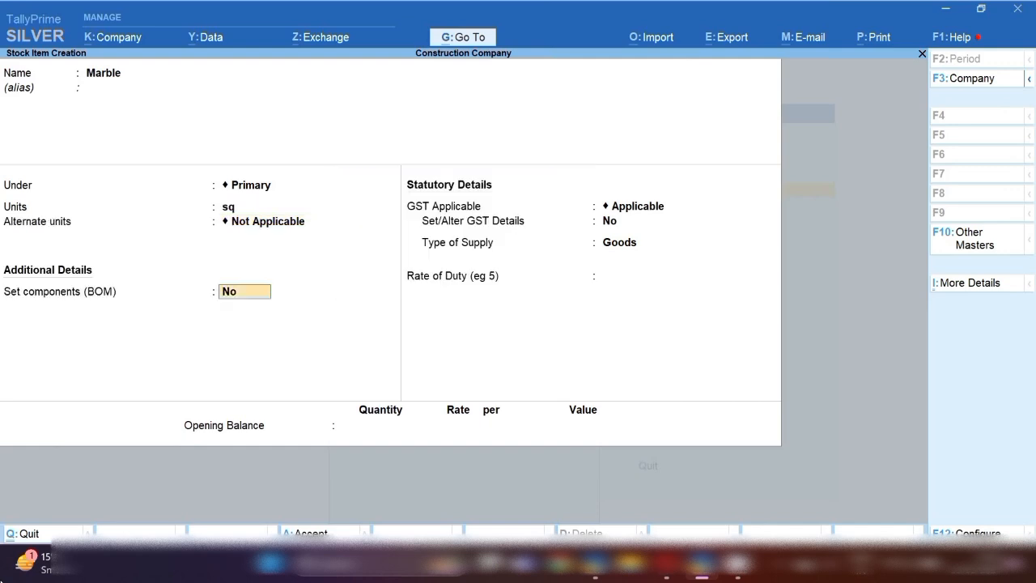
Set Set/Alter GST Details to Yes for Marble to open its GST details.
key("Return")
type("y")
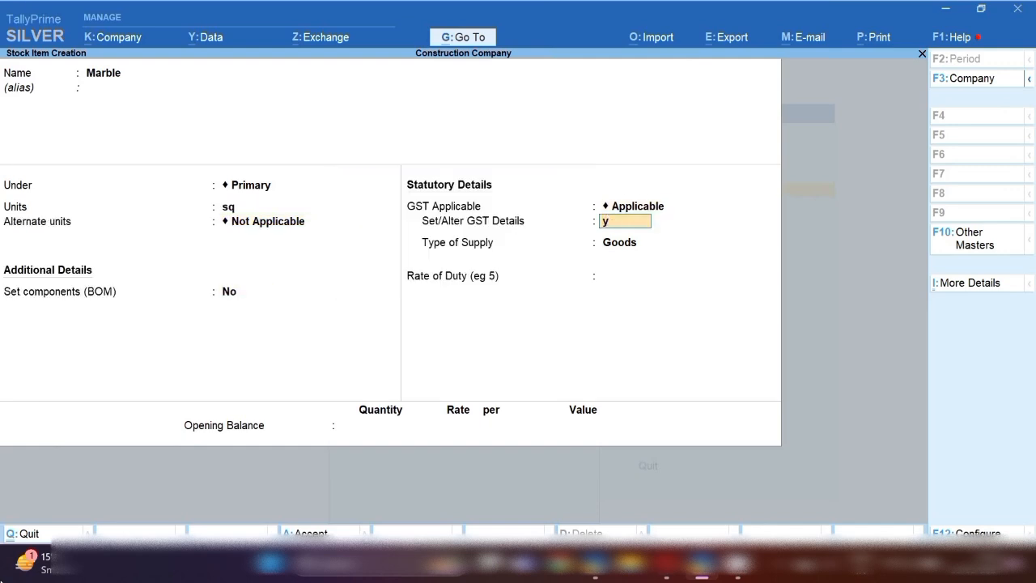
key("Return")
key("Return")
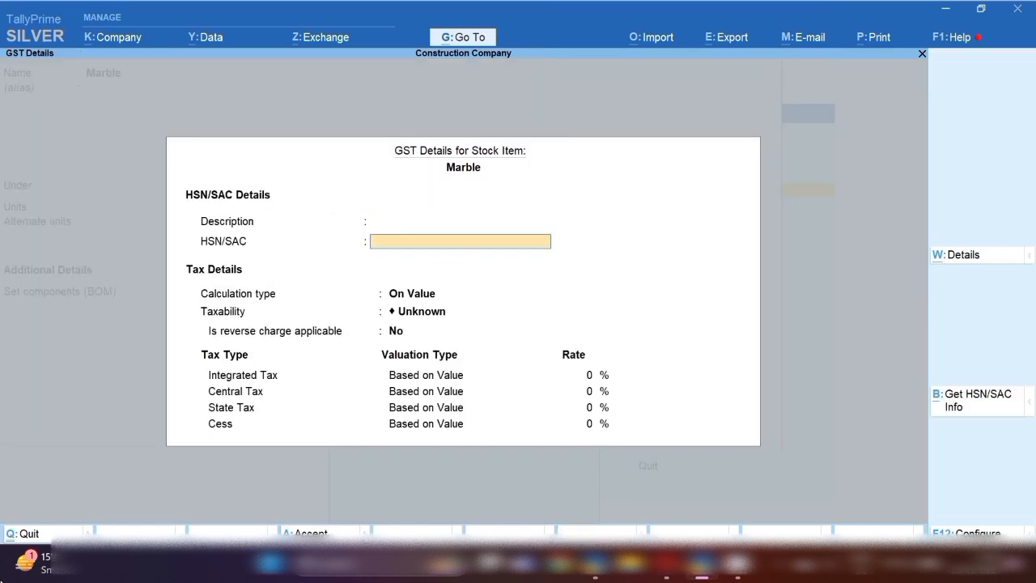
Set Marble's HSN/SAC to 25151290, taxability to Taxable and integrated tax rate to 18%, and save the stock item.
type("25151290")
key("Return")
key("Return")
key("Down")
key("Down")
key("Down")
key("Return")
key("Return")
type("18")
key("ctrl+a")
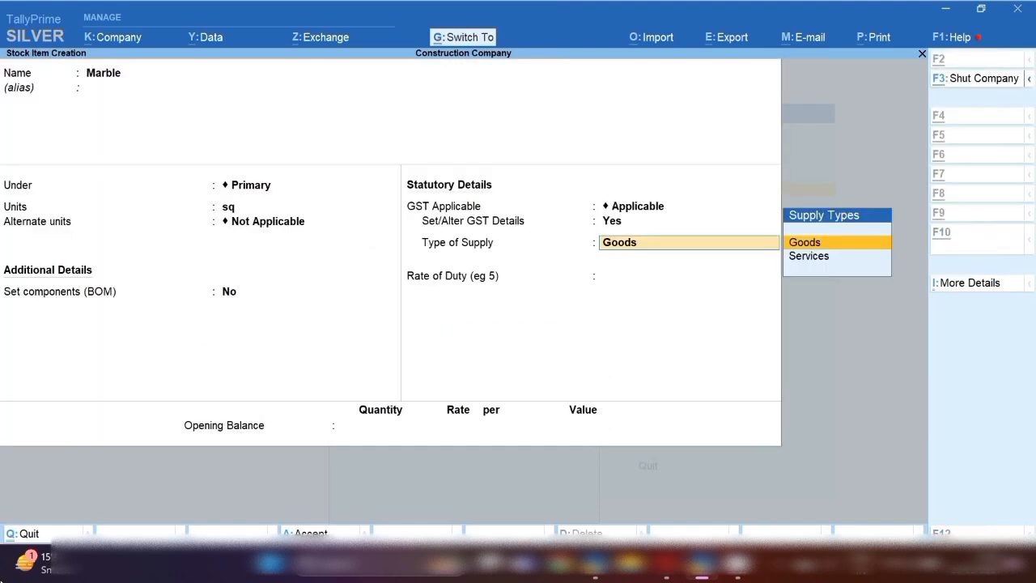
key("ctrl+a")
Start a new stock item named Tiles under the Primary group with sq as its unit.
type("Tiles")
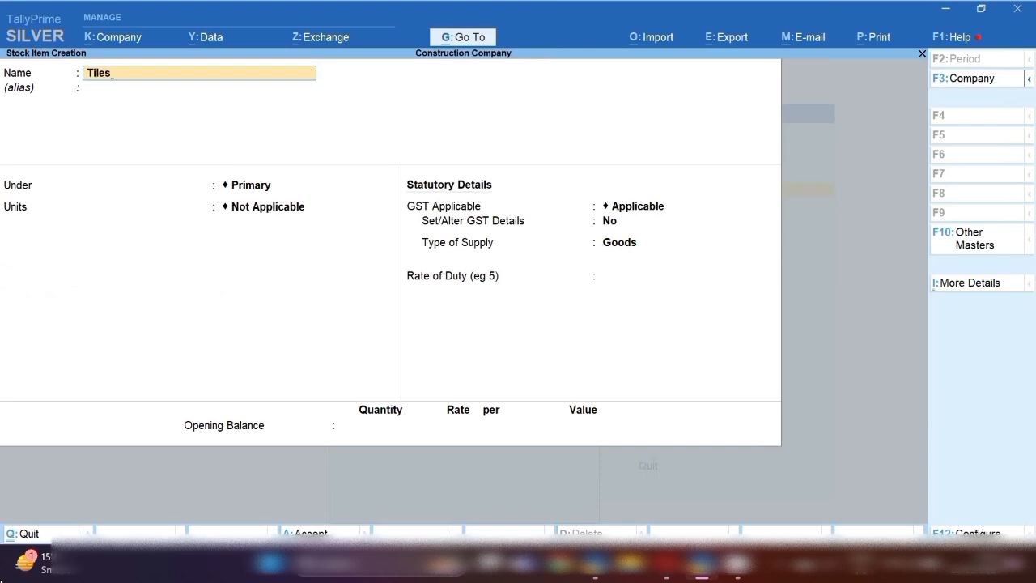
key("Return")
key("Return")
key("Return")
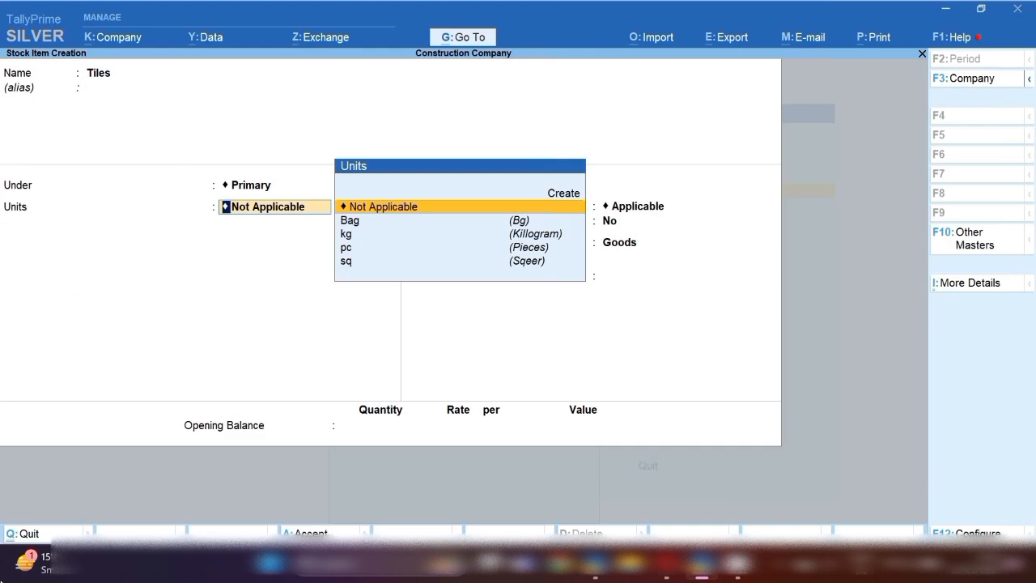
key("Down")
key("Down")
key("Down")
key("Down")
key("Return")
Leave Tiles' alternate units Not Applicable and set Set/Alter GST Details to Yes to open its GST details.
key("Return")
key("Return")
key("Return")
type("y")
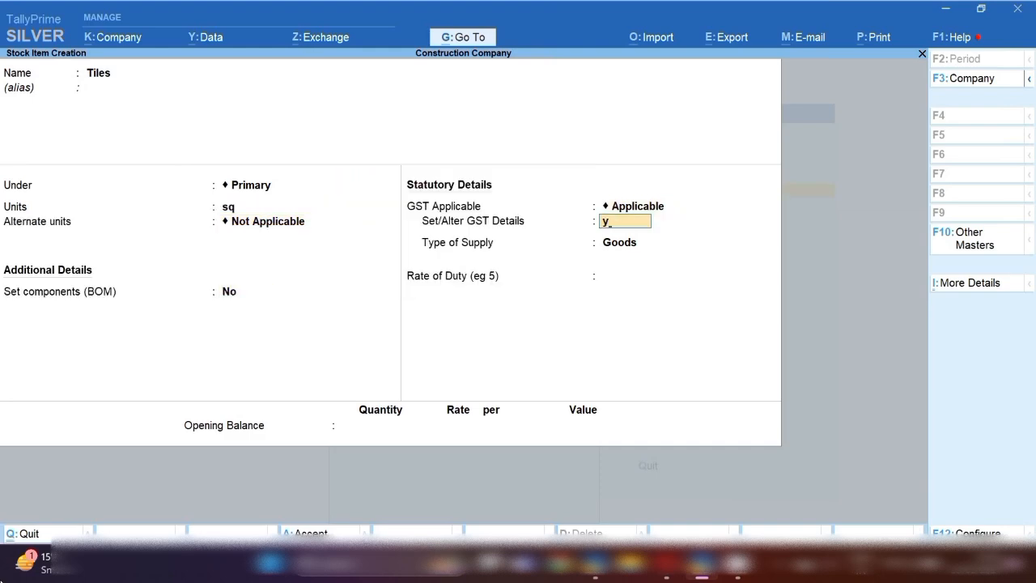
key("Return")
key("Return")
Enter 69071010 as the HSN/SAC code for Tiles.
type("6")
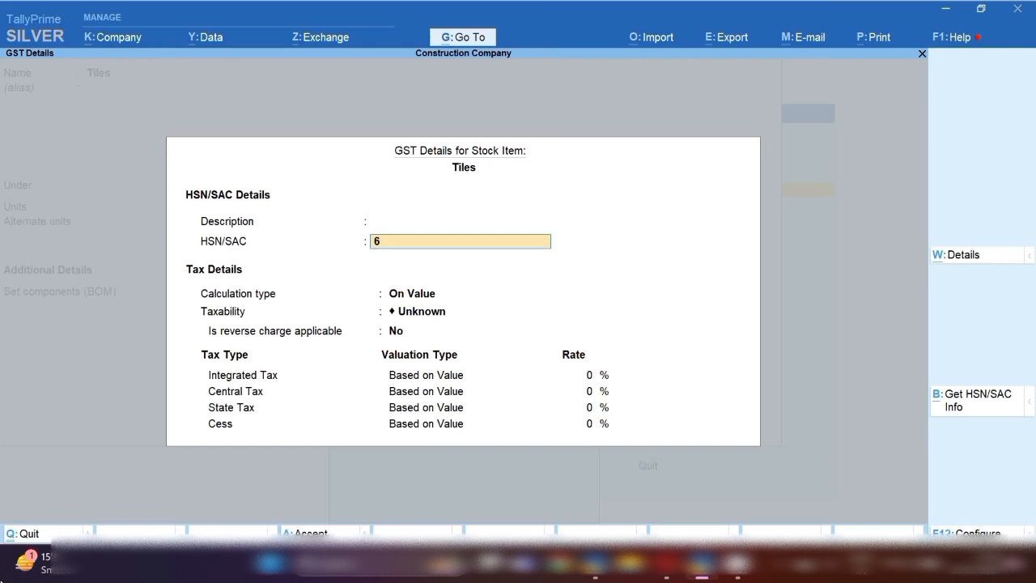
type("9071")
key("BackSpace")
type("71010")
key("Return")
Set Tiles' taxability to Taxable and integrated tax rate to 18%, and save the stock item.
key("Return")
key("Down")
key("Down")
key("Down")
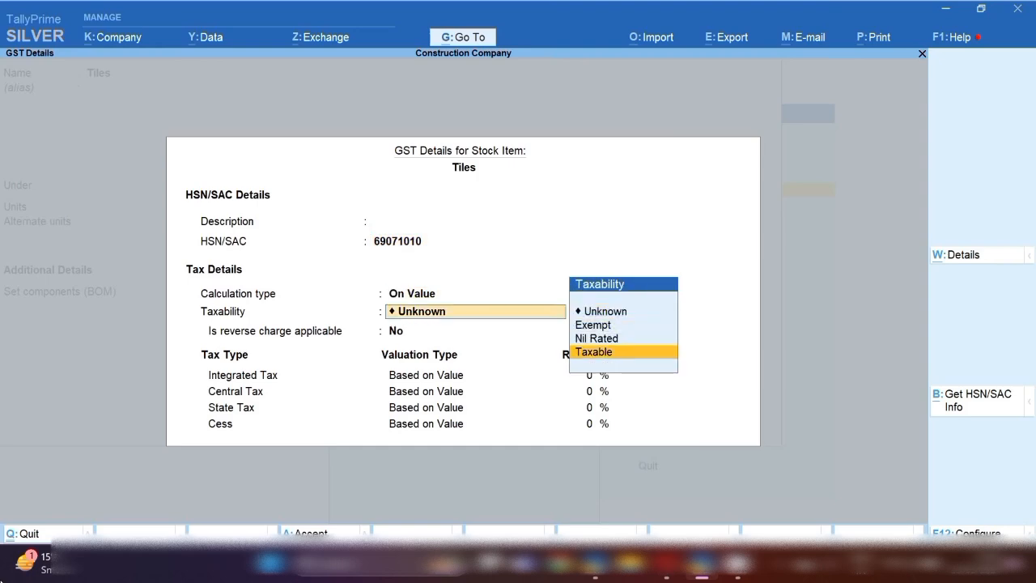
key("Return")
key("Return")
type("18")
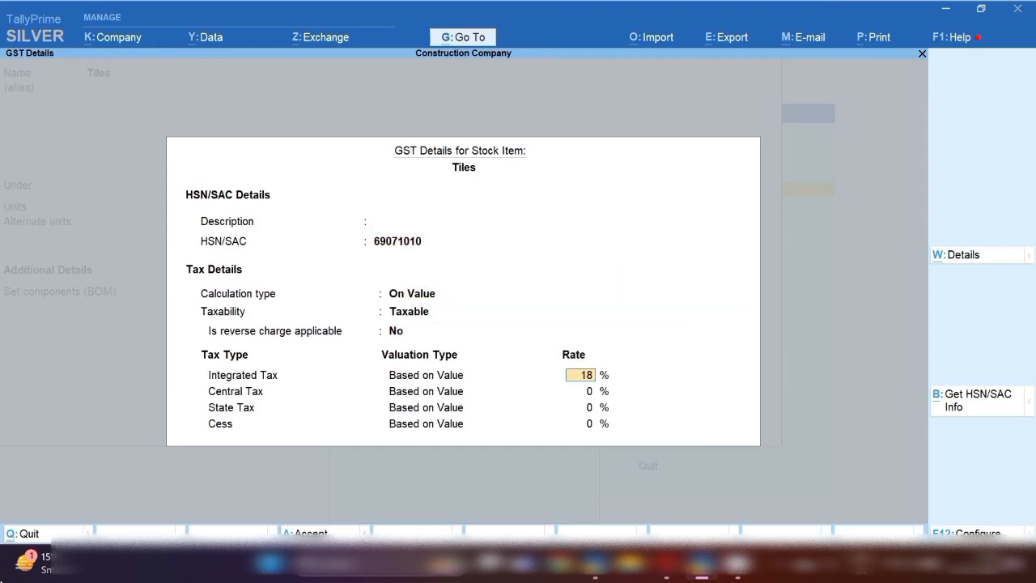
key("ctrl+a")
key("ctrl+a")
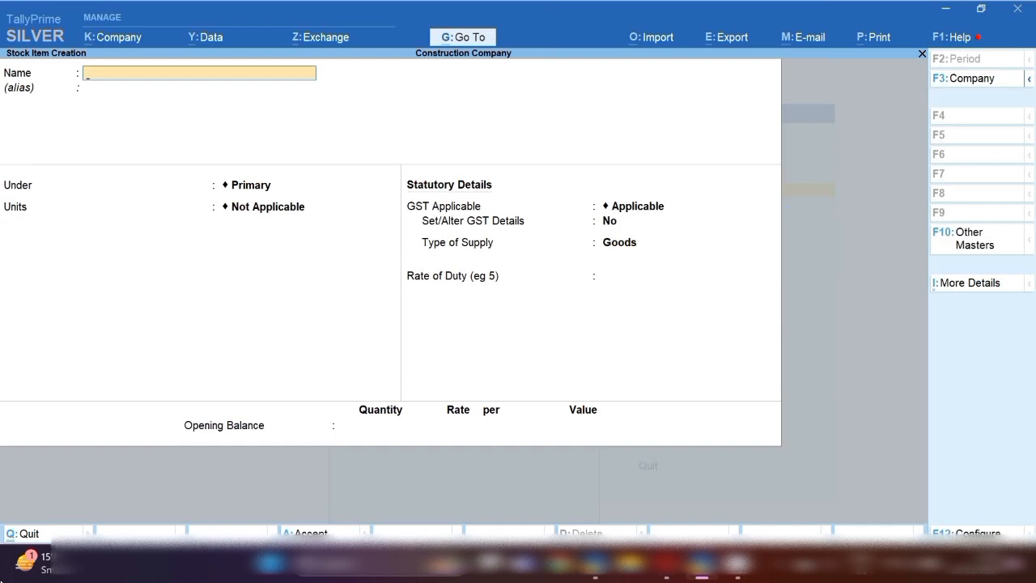
Start a new stock item named Copper Wire under the Primary group.
type("Copper wire")
key("Return")
key("Return")
key("Return")
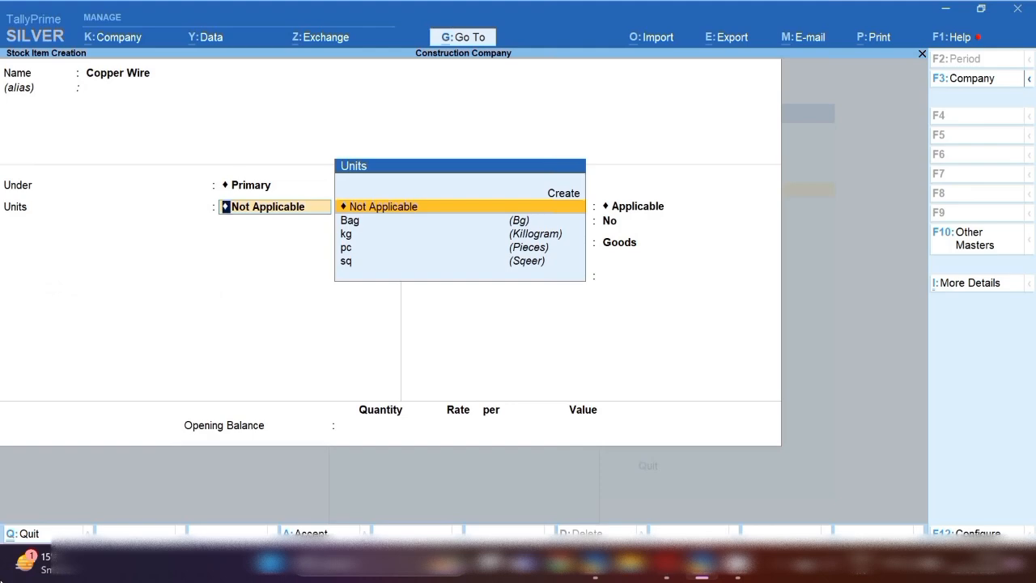
Create a new simple unit from the Copper Wire item with symbol Mtr and formal name Meter.
key("alt")
key("alt+c")
type("mt")
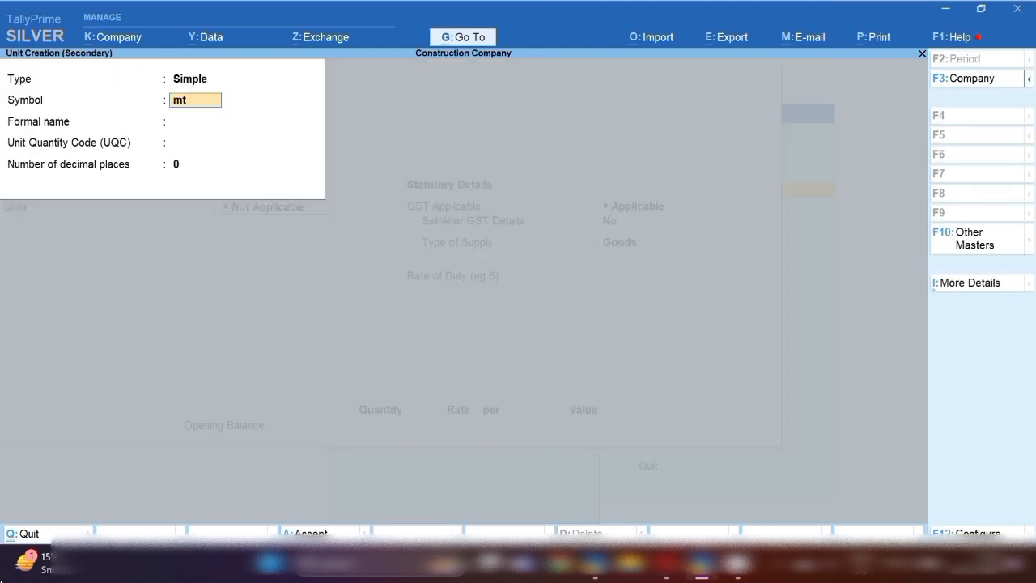
key("BackSpace")
key("BackSpace")
type("Mt")
key("Return")
type("Meter")
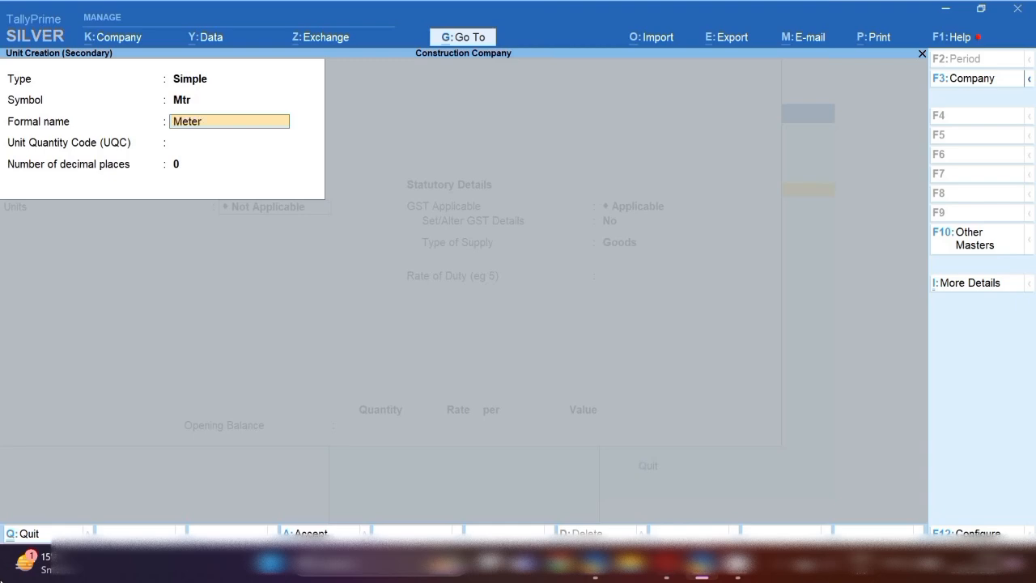
Set the Mtr unit's quantity code to MTR-METERS, keep 0 decimal places and save the unit.
key("Return")
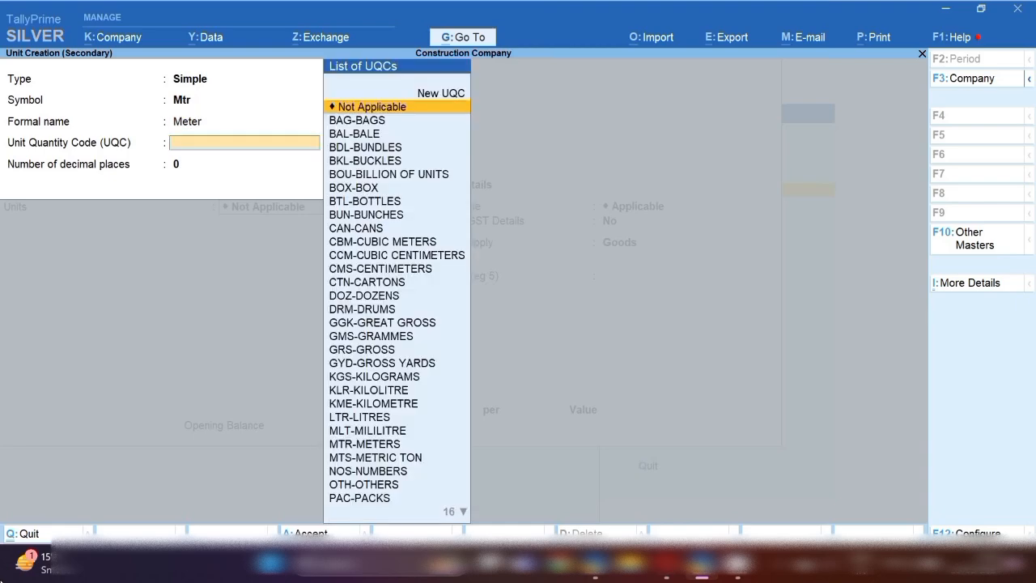
type("m")
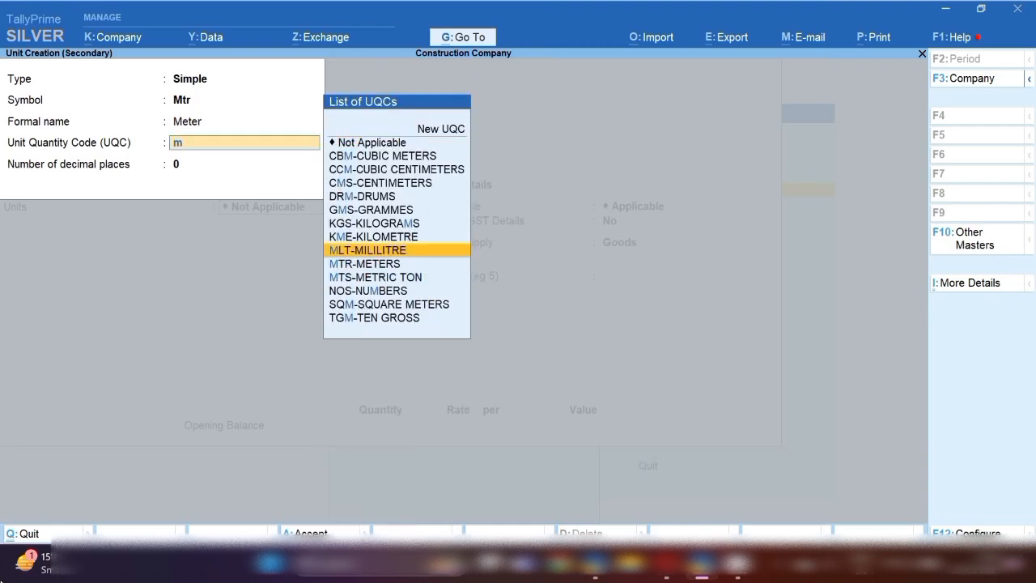
key("Down")
key("Return")
key("Return")
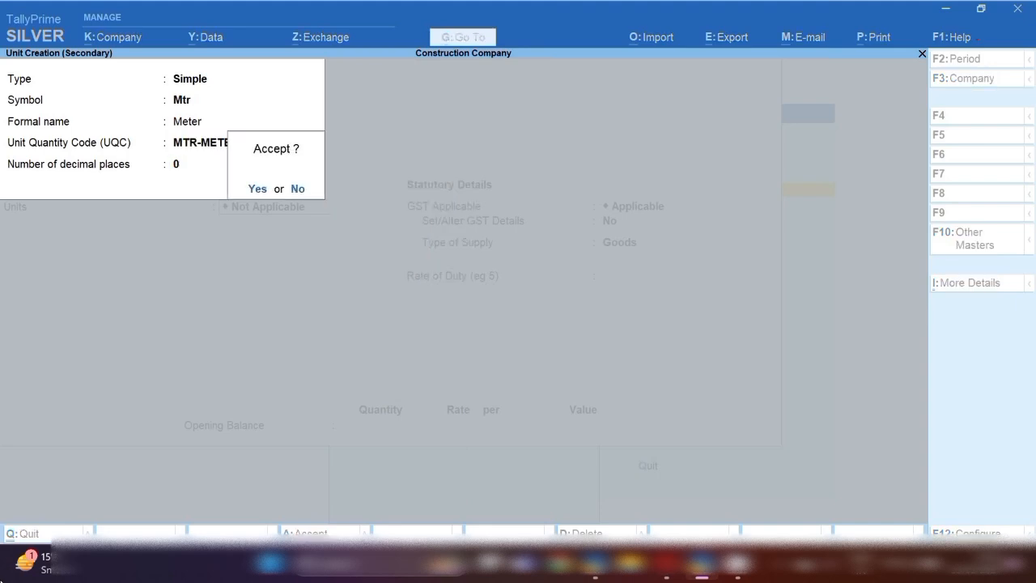
key("Return")
Set Set/Alter GST Details to Yes for Copper Wire to open its GST details.
key("Return")
type("y")
key("Return")
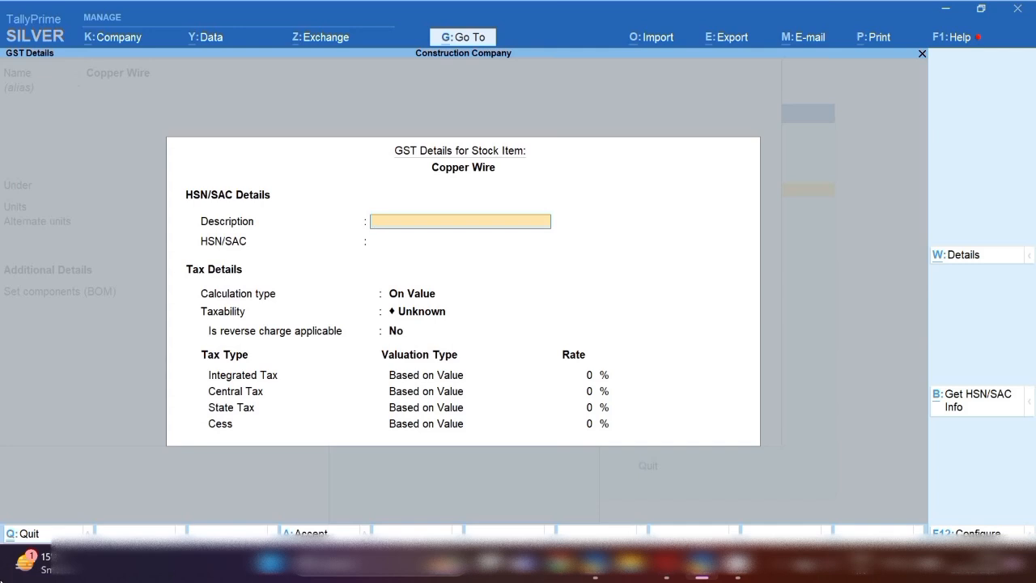
Set Copper Wire's HSN/SAC to 7408, taxability to Taxable and integrated tax rate to 18%, and save the stock item.
key("Return")
type("7408")
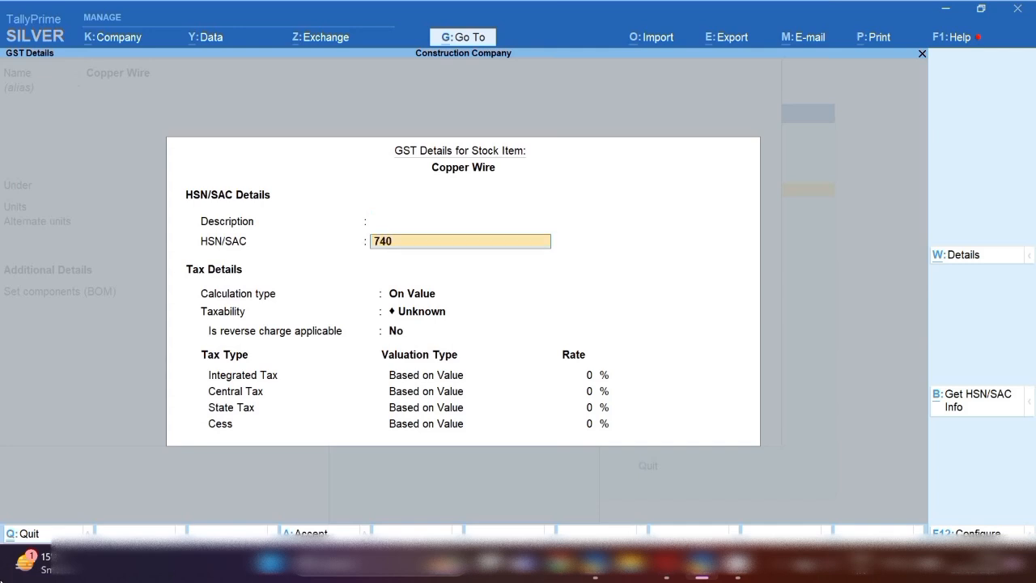
key("Return")
key("Down")
key("Down")
key("Down")
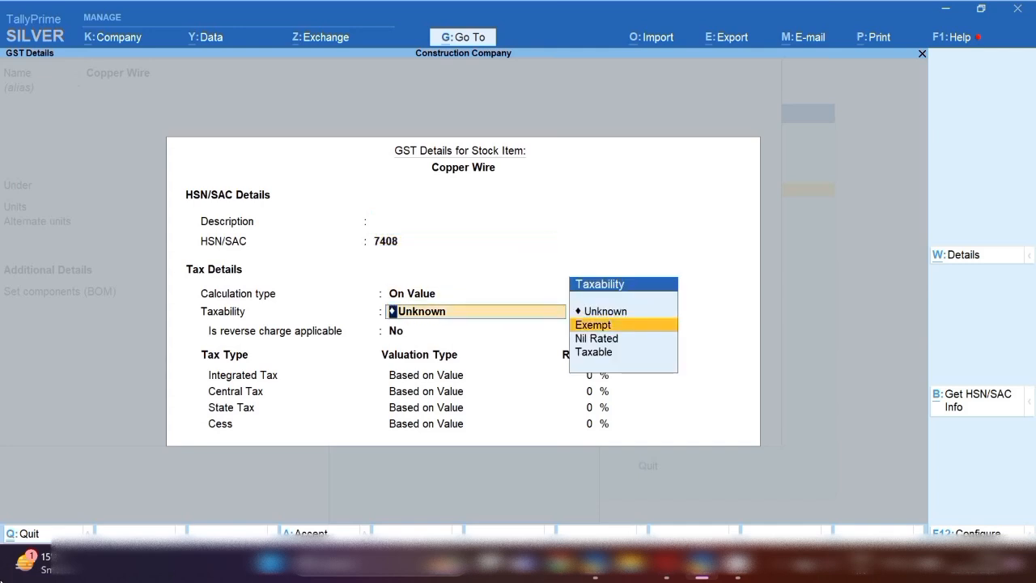
key("Return")
key("Return")
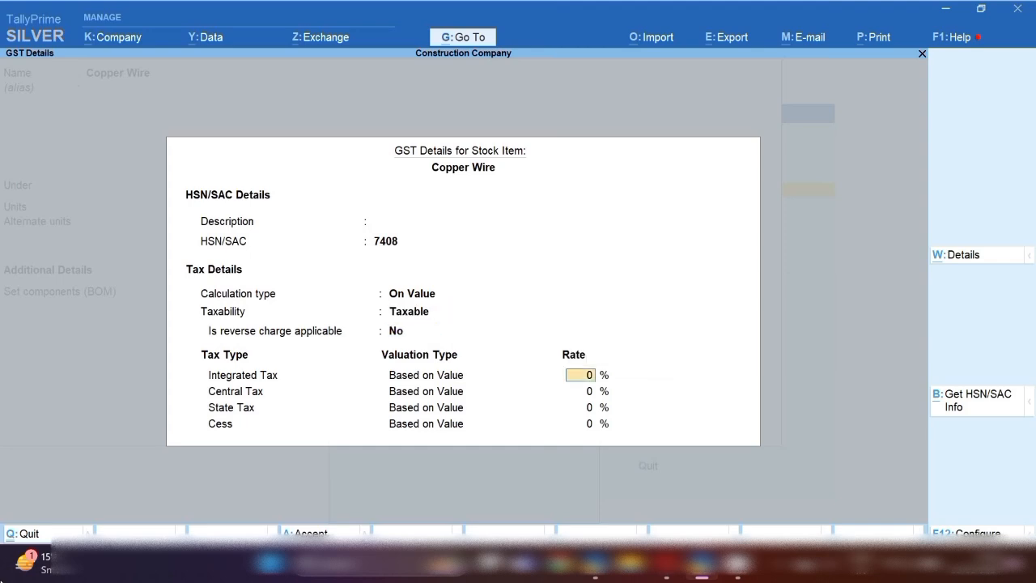
type("18")
key("ctrl+a")
key("ctrl+a")
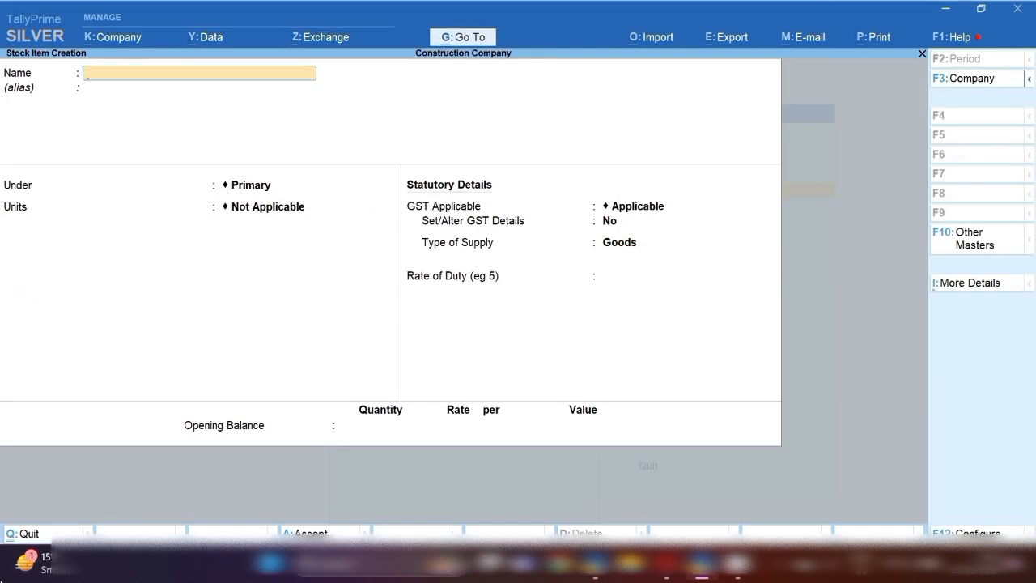
Start a new stock item named Paint under the Primary group.
type("Paint")
key("Return")
key("Return")
key("Return")
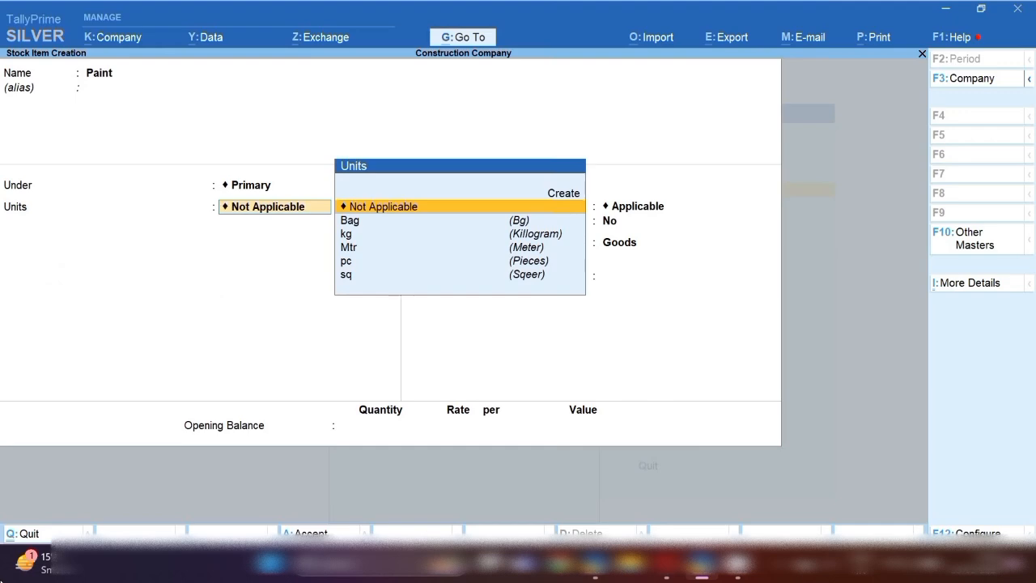
Create a simple unit for Paint with symbol Ltr, formal name Liter, quantity code LTR-LITRES and 0 decimal places.
key("alt+c")
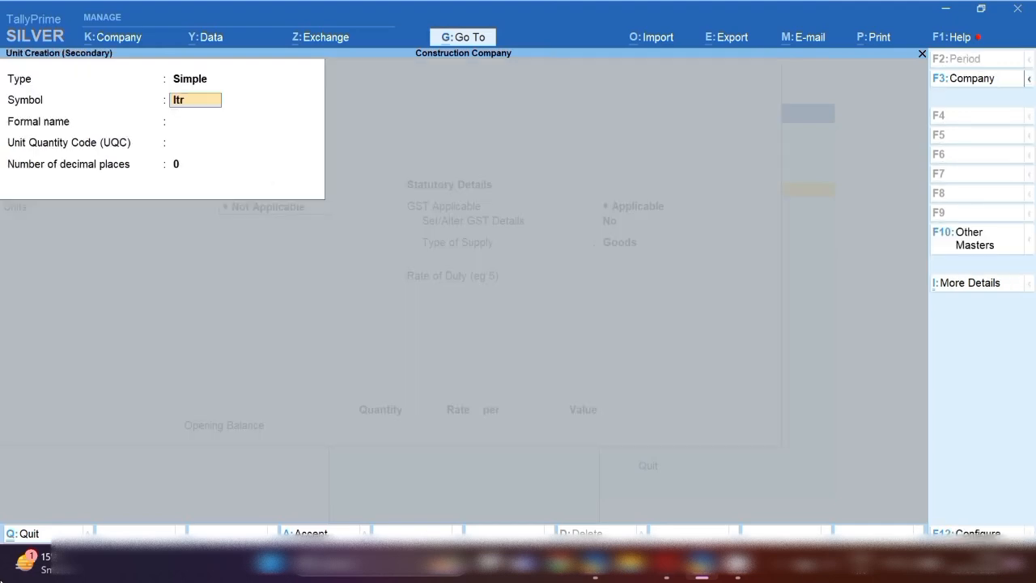
type("Ltr")
key("Return")
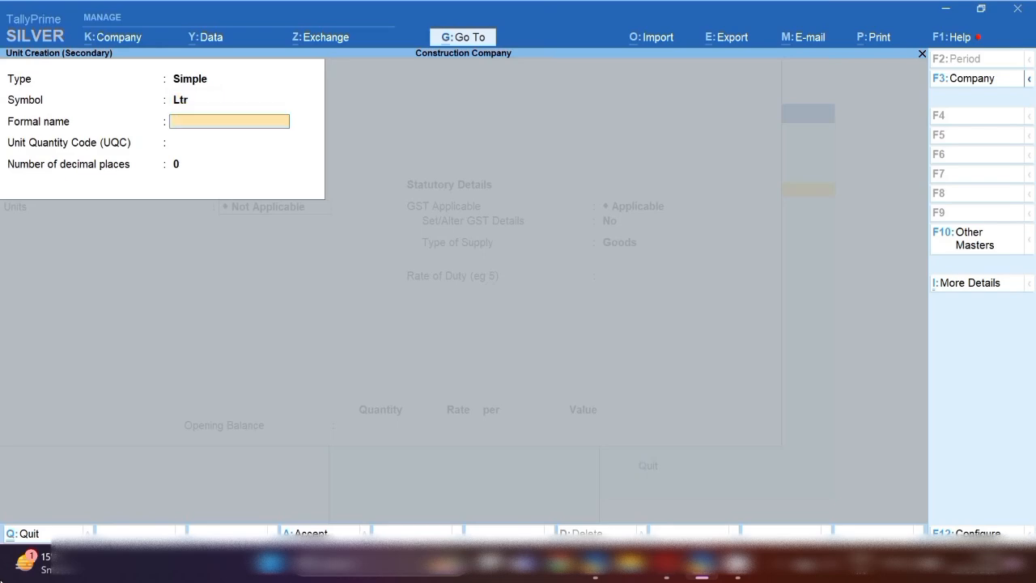
type("Liter")
key("Return")
type("l")
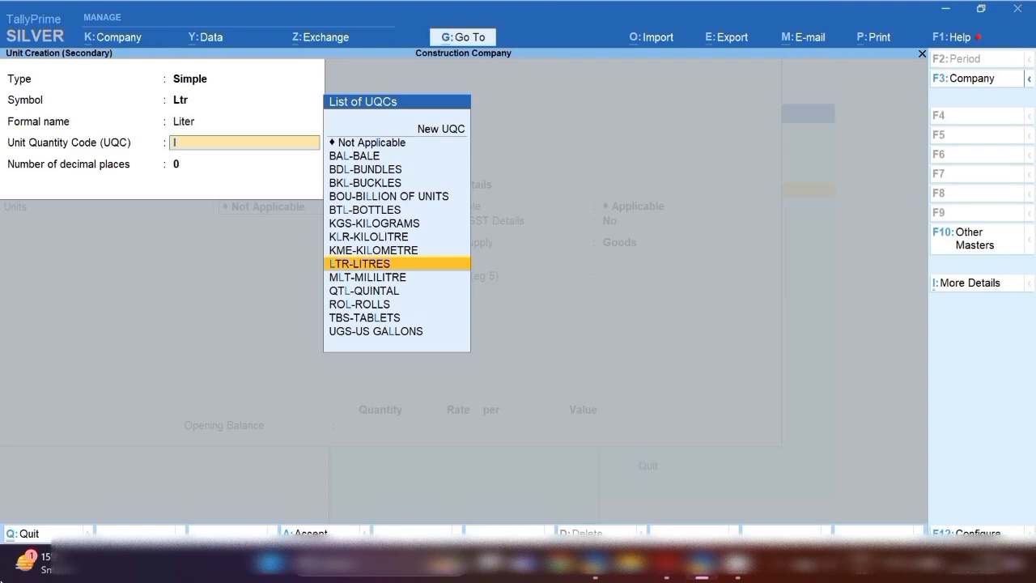
key("Return")
key("Return")
key("Return")
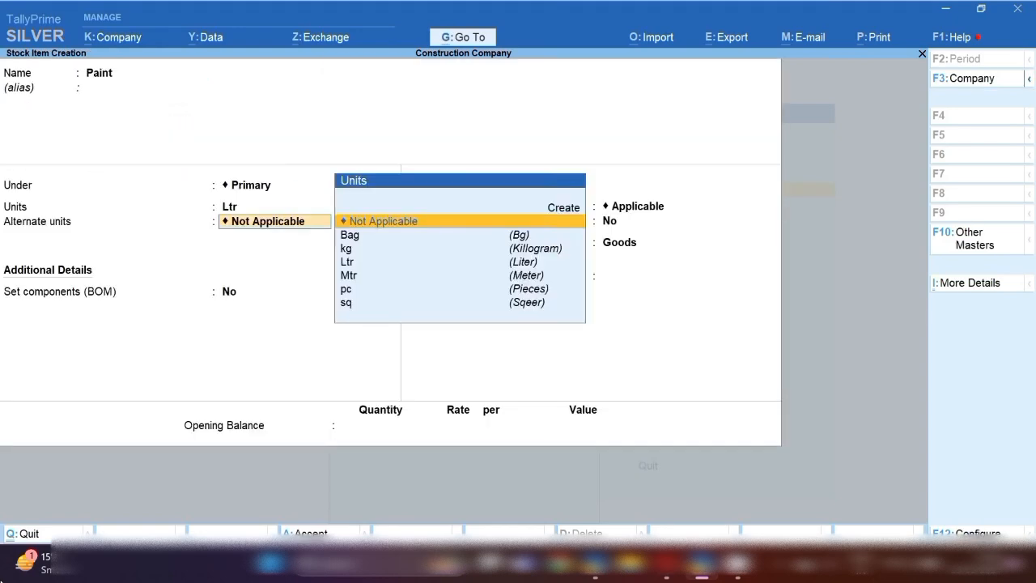
Leave Paint's alternate units Not Applicable and set Set/Alter GST Details to Yes to open its GST details.
key("Return")
key("Return")
key("Return")
type("y")
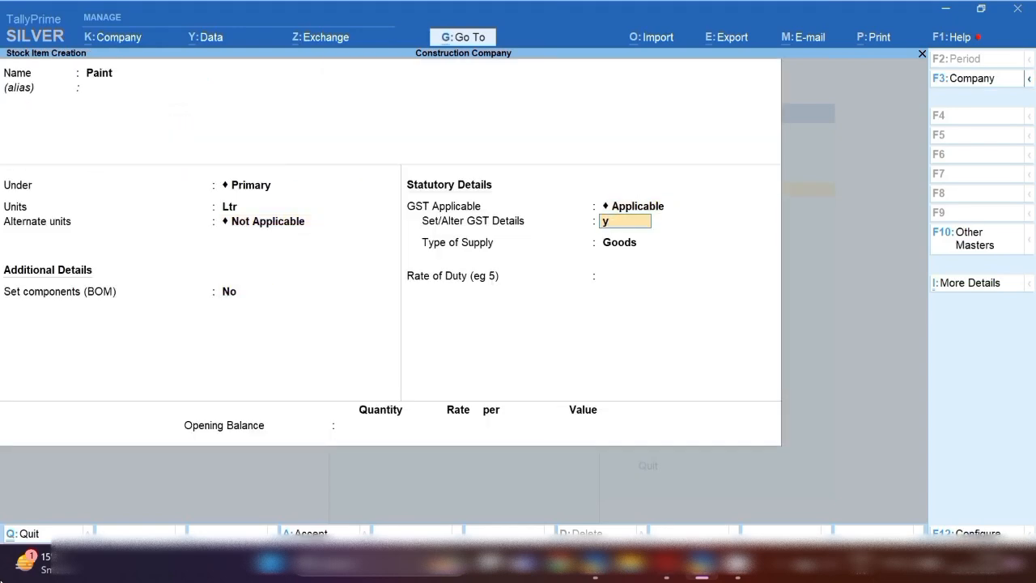
key("Return")
key("Return")
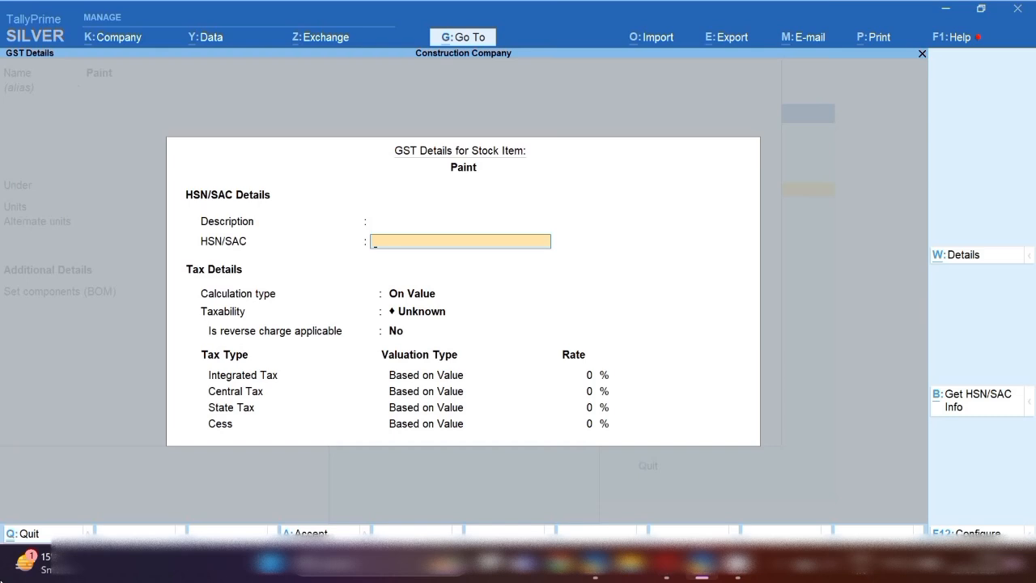
Set Paint's HSN/SAC to 320910, taxability to Taxable and integrated tax rate to 18%, and save the stock item.
type("3201")
key("BackSpace")
type("910")
key("Return")
key("Return")
key("Down")
key("Down")
key("Down")
key("Return")
key("Return")
type("18")
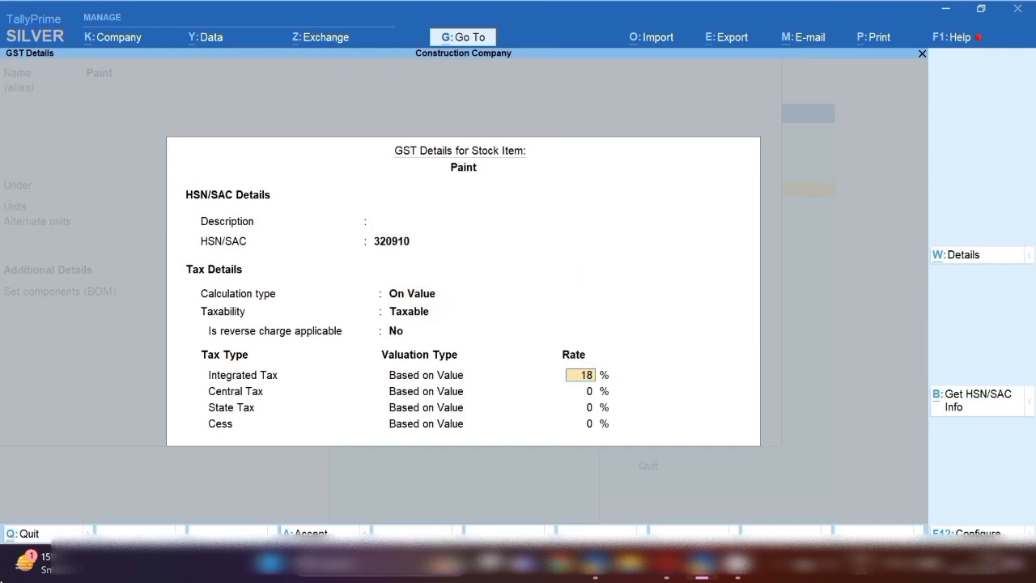
key("ctrl+a")
key("ctrl+a")
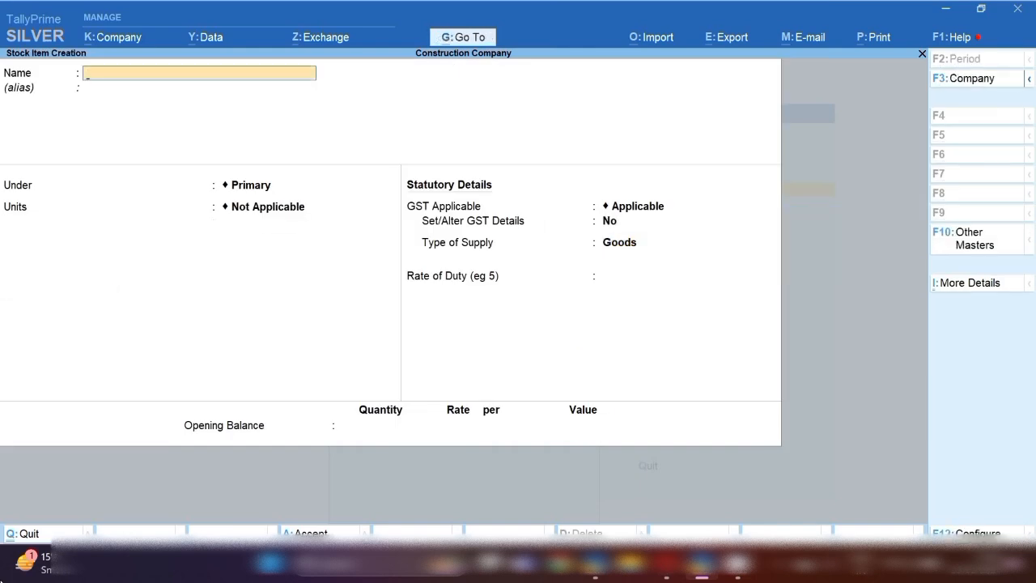
Leave stock item creation, check the lists of existing stock items and stock groups, and return to the Gateway of Tally.
key("Escape")
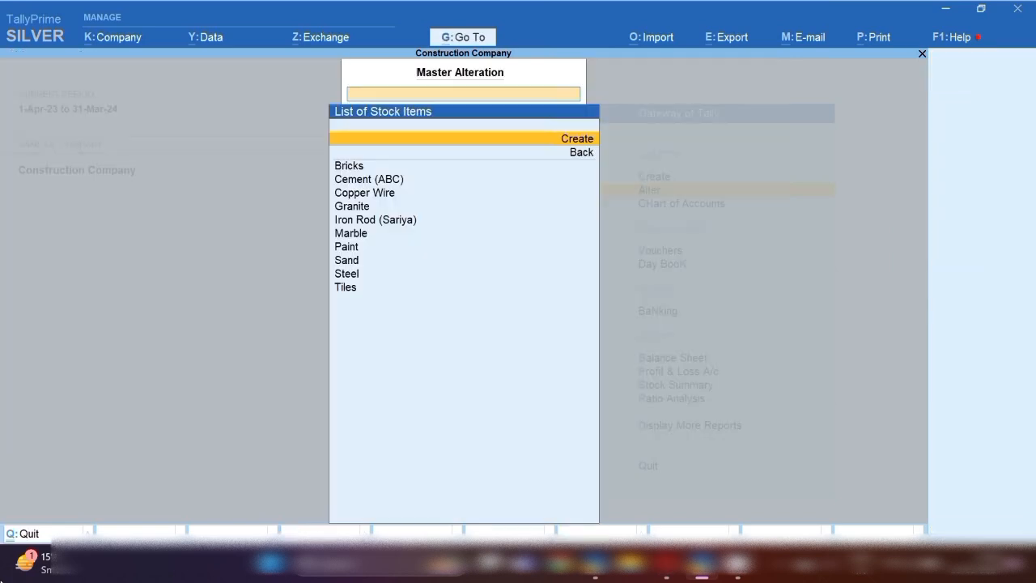
key("Escape")
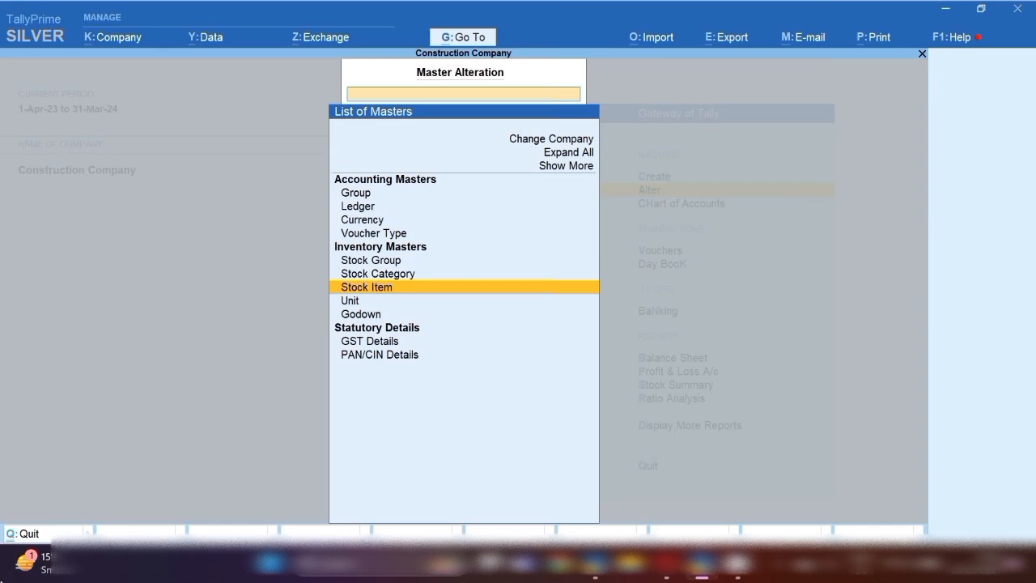
key("Up")
key("Up")
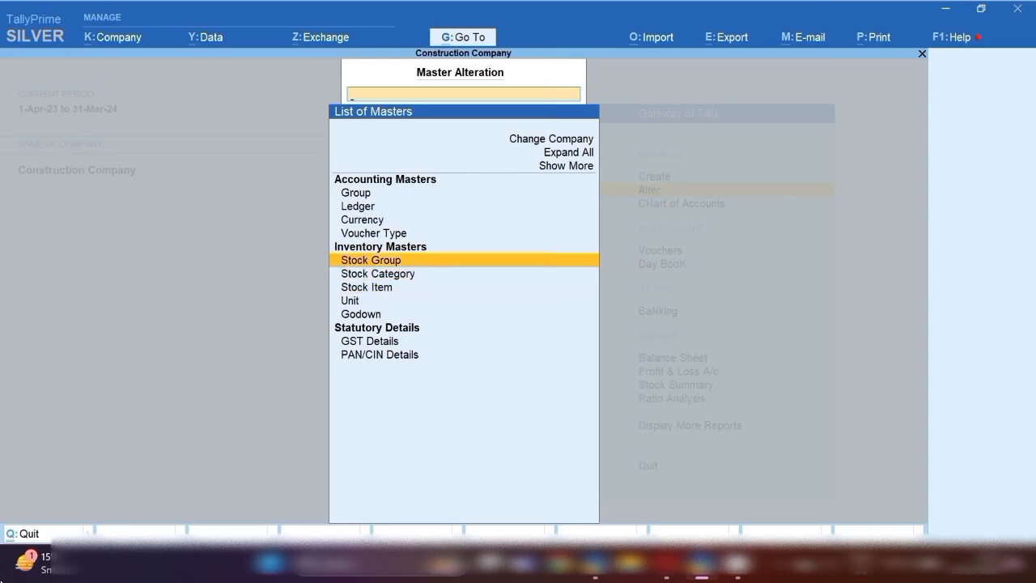
key("Return")
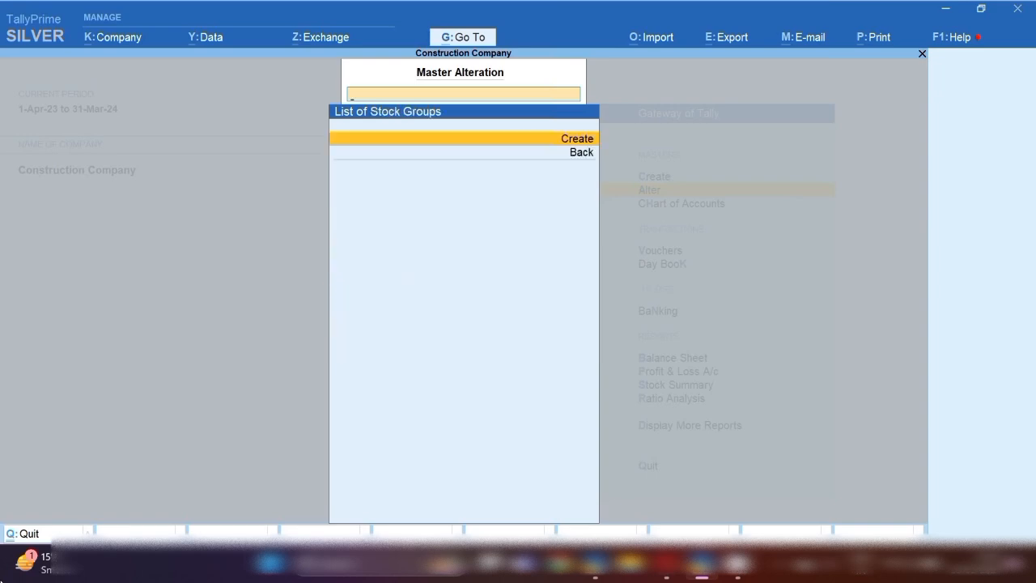
key("Escape")
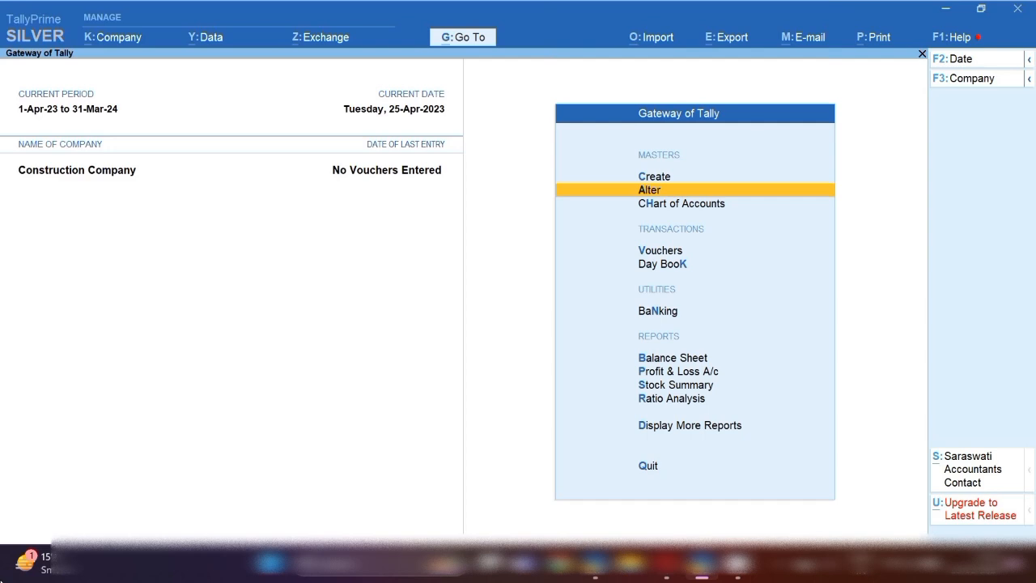
Start a purchase voucher dated 13.1.24 with supplier invoice number 654 and the same invoice date.
key("v")
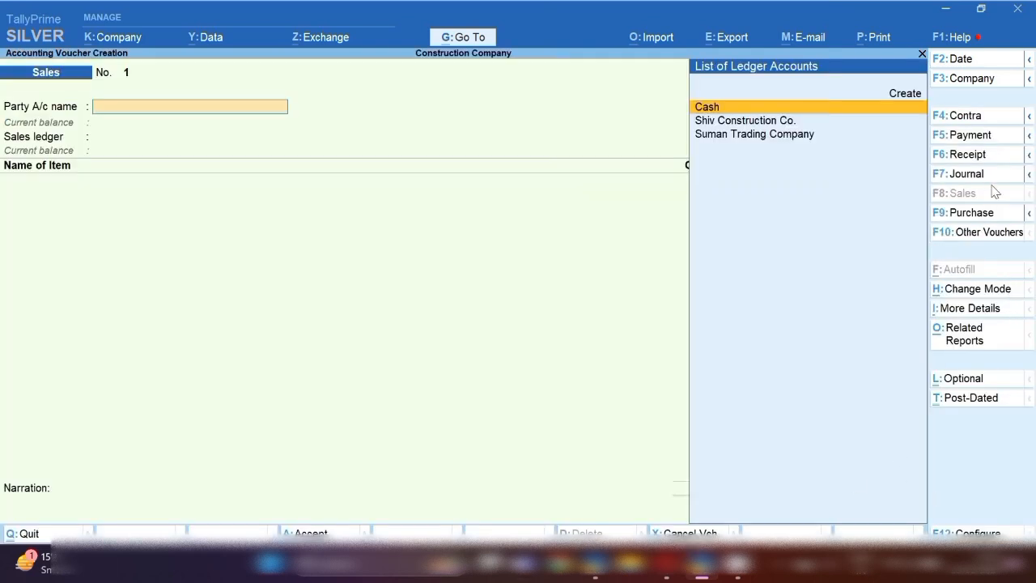
left_click(988, 213)
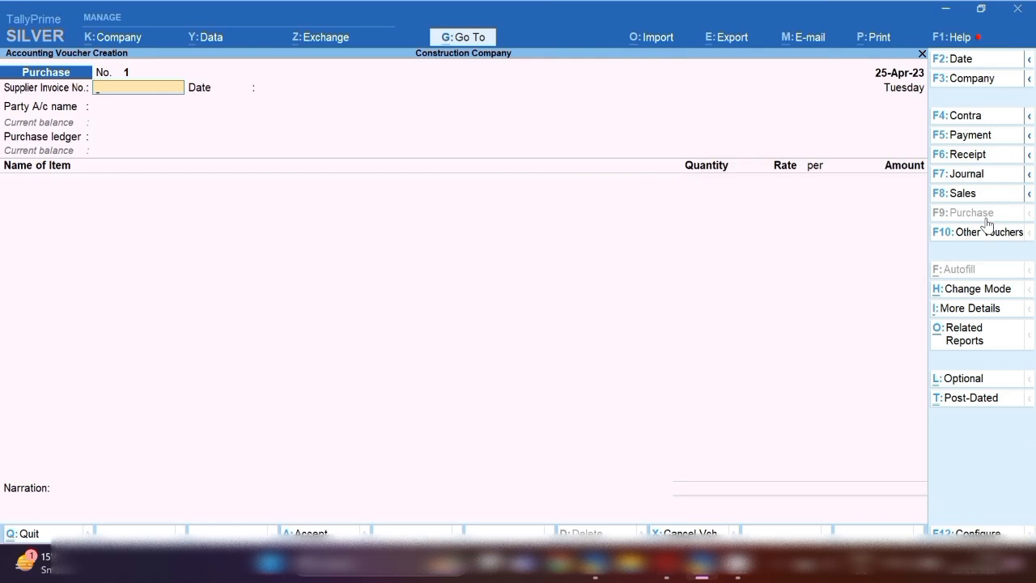
key("F2")
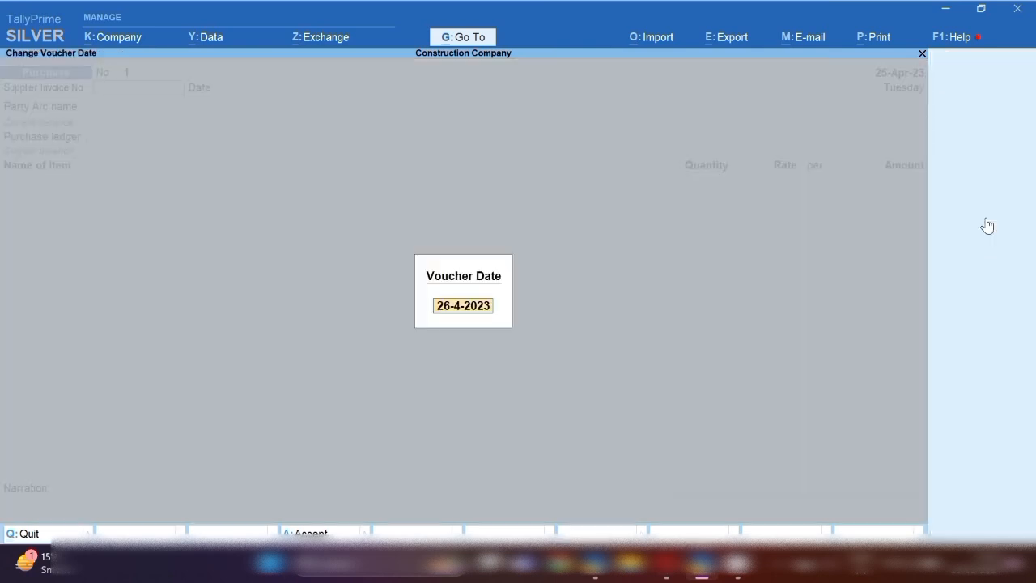
type("13.1.24")
key("Return")
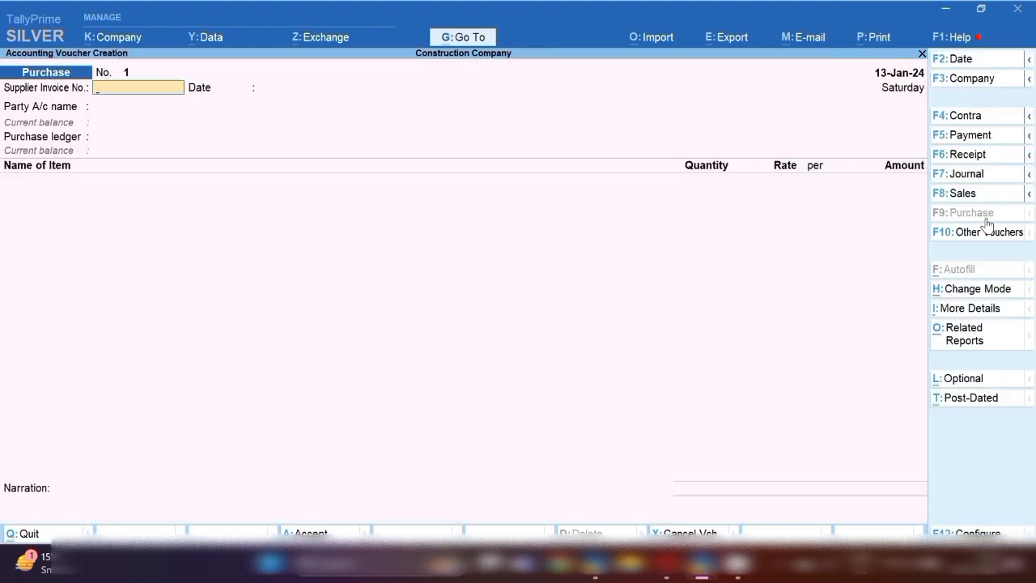
type("654")
key("Return")
key("Return")
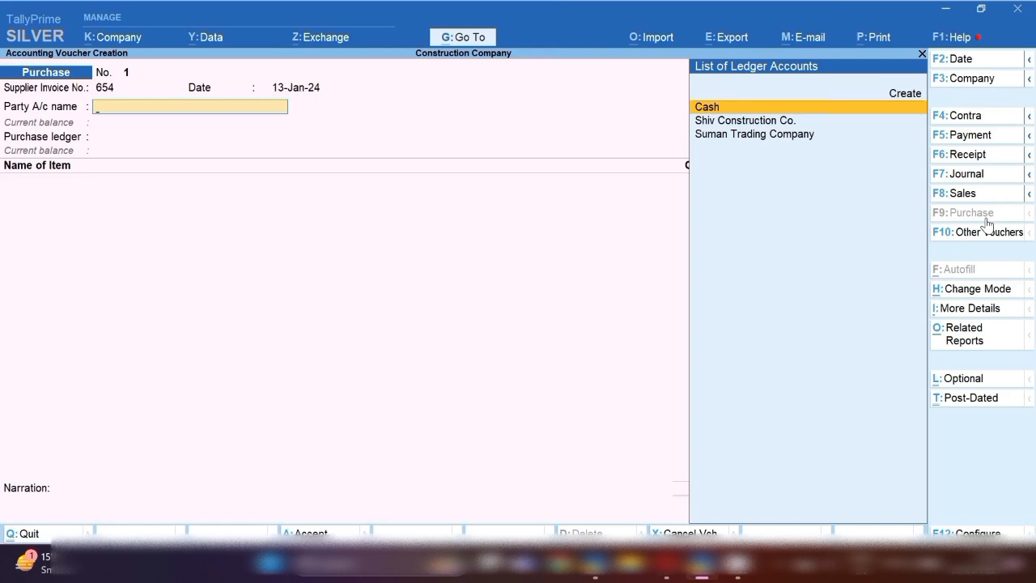
Choose Suman Trading Company as the party, accept its default receipt and supplier details, and select Purchase Account as the purchase ledger.
key("Down")
key("Down")
key("Return")
key("Return")
key("Return")
key("Return")
key("Return")
key("Return")
key("Return")
key("Return")
key("Return")
key("Return")
key("Return")
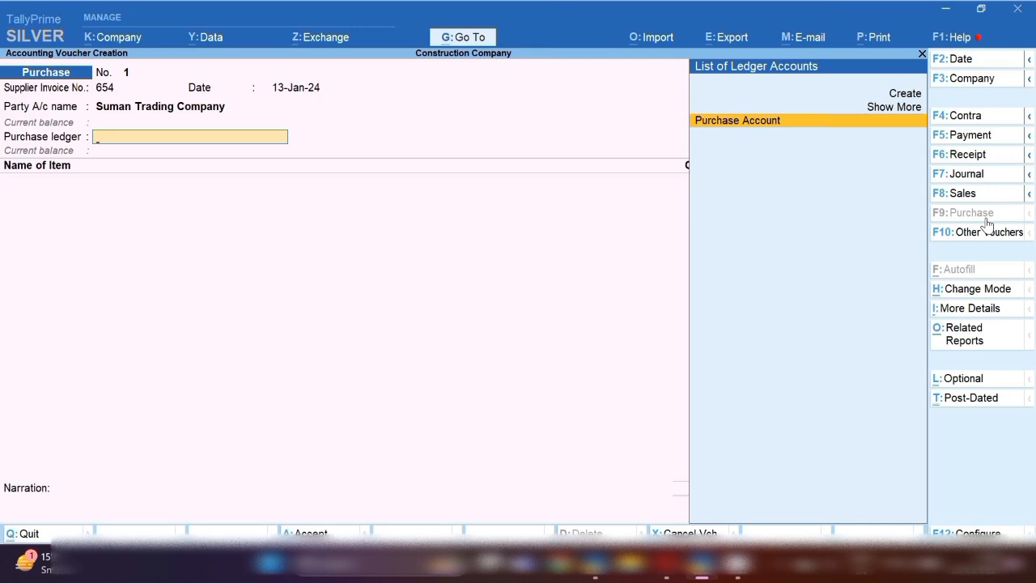
key("Return")
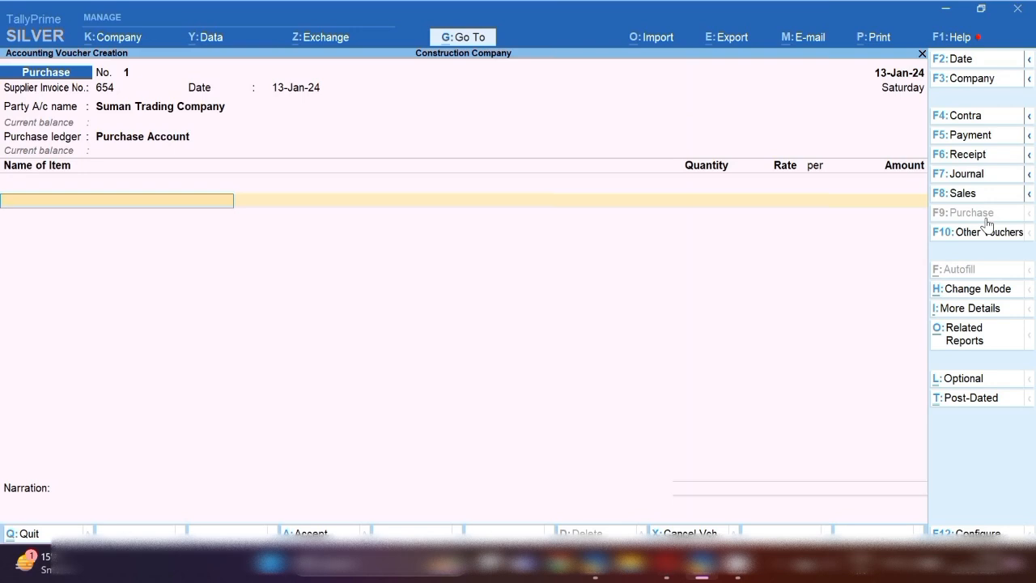
Enter Bricks as the first item of the purchase voucher, leaving its description blank.
type("Br")
key("Return")
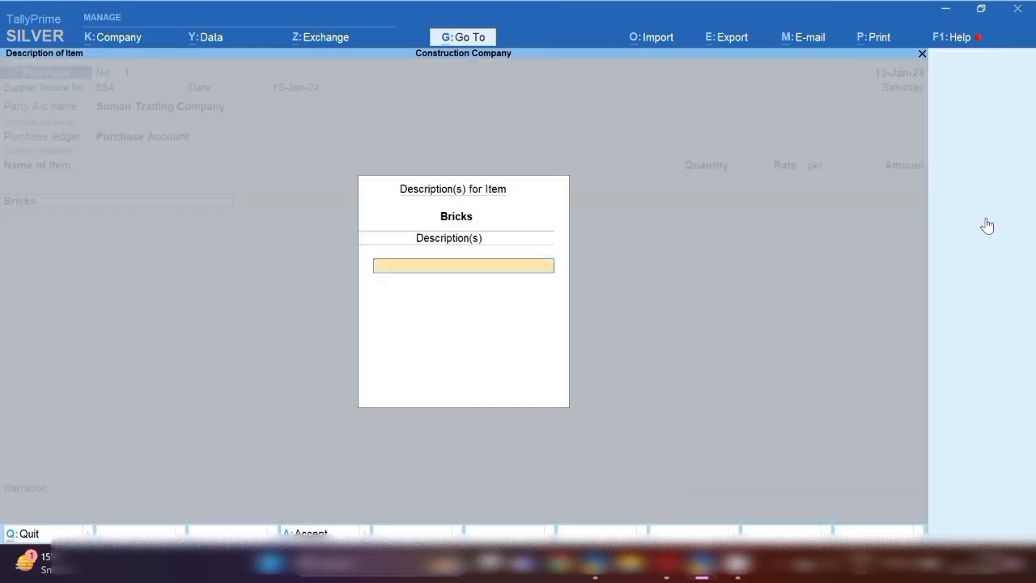
key("Return")
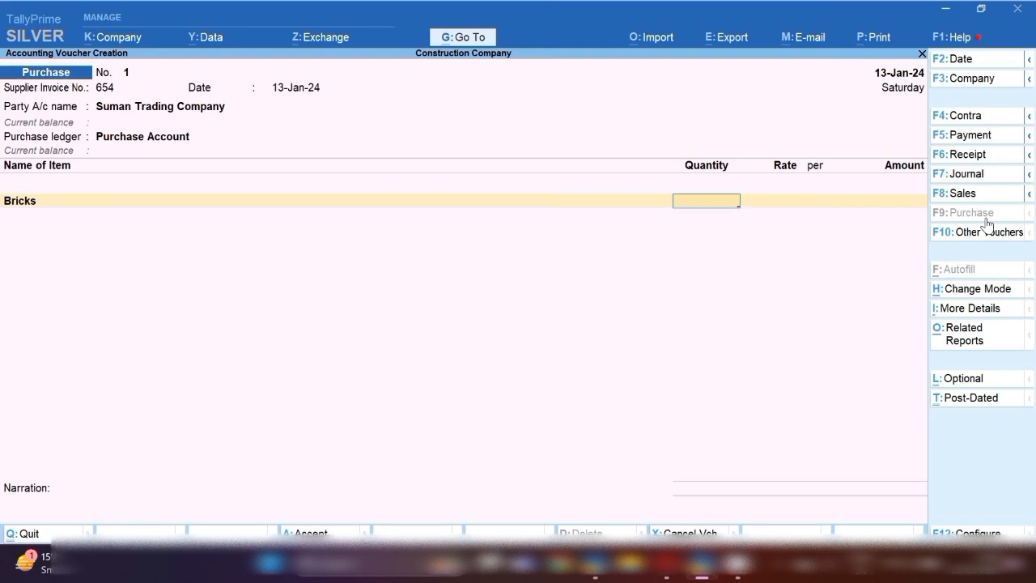
key("BackSpace")
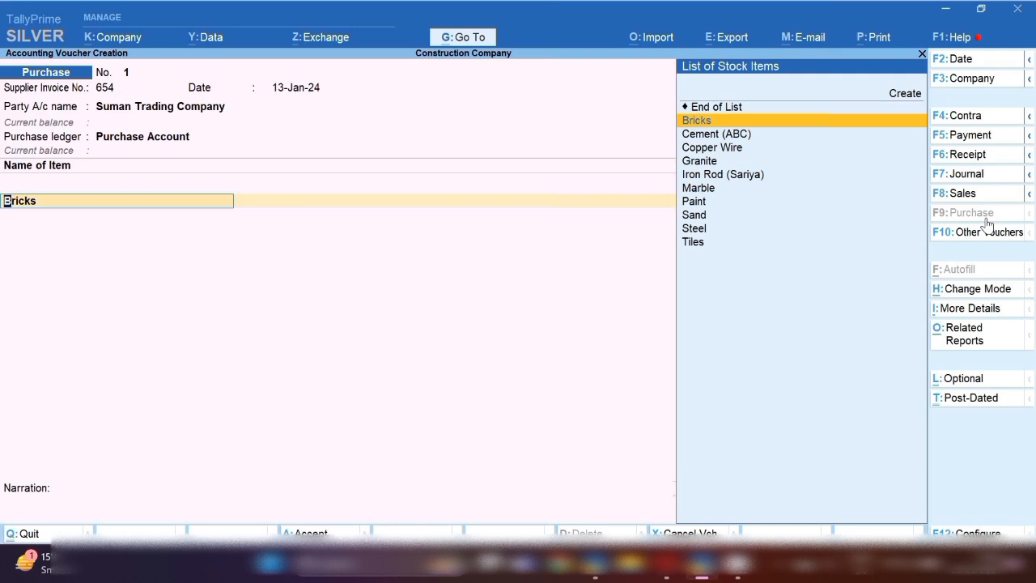
key("Return")
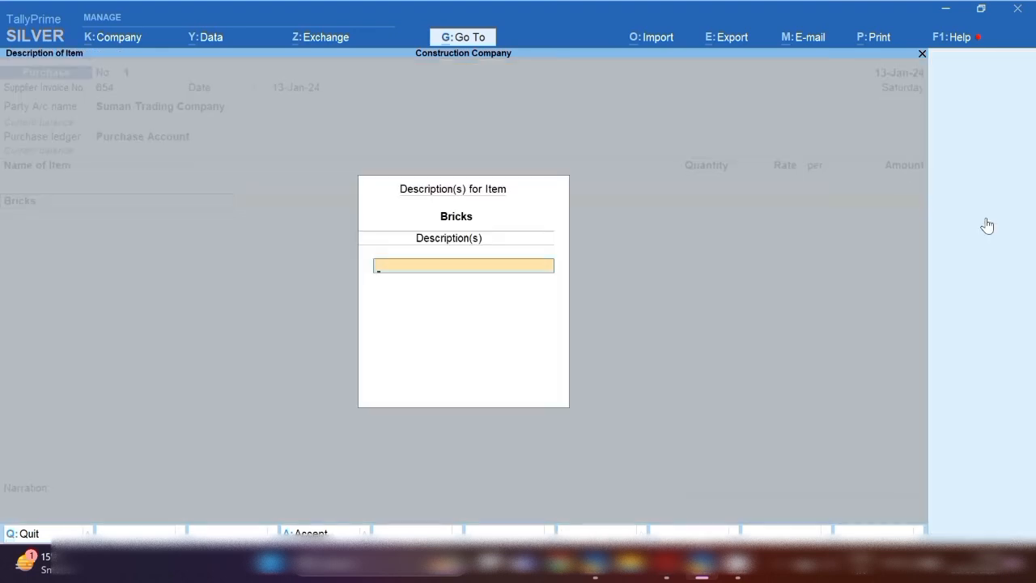
key("Return")
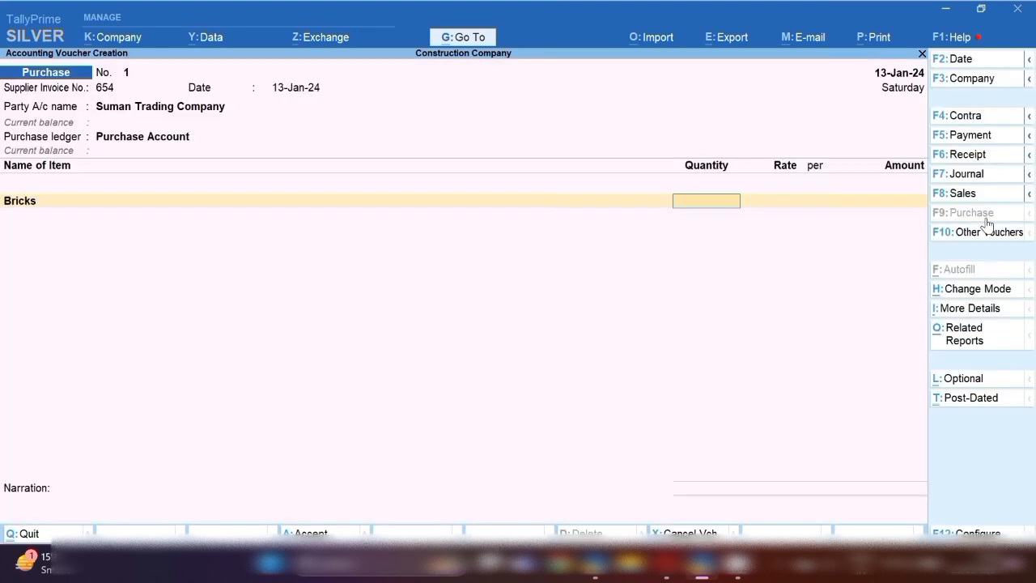
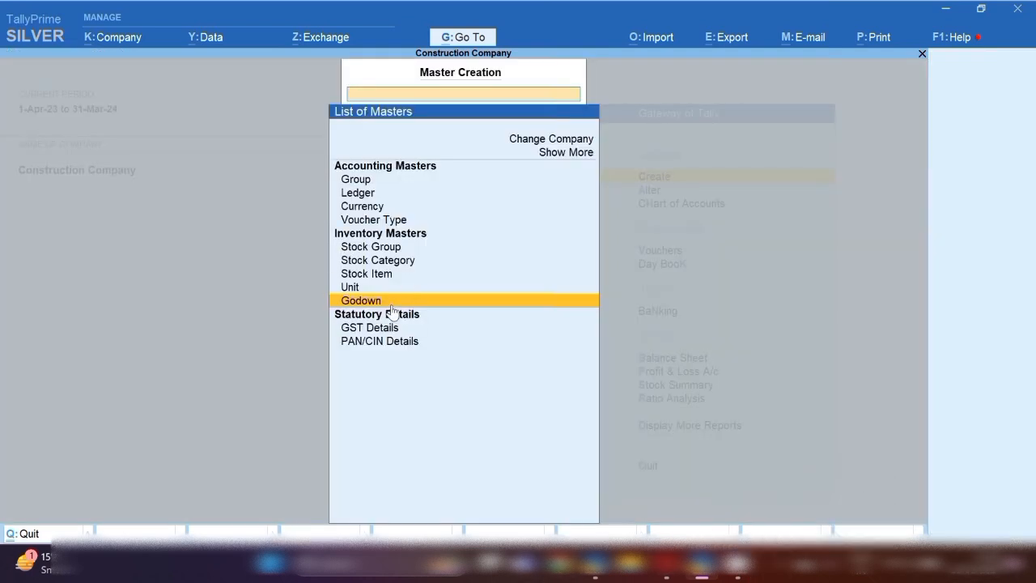
Create a new godown named Aditya Project under Primary and return to the Gateway of Tally.
left_click(373, 303)
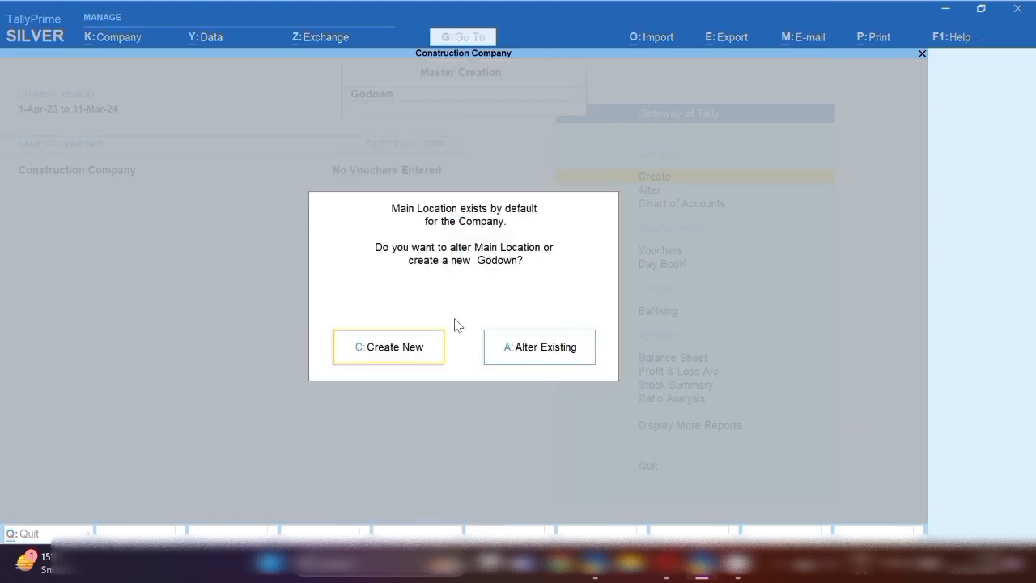
left_click(371, 361)
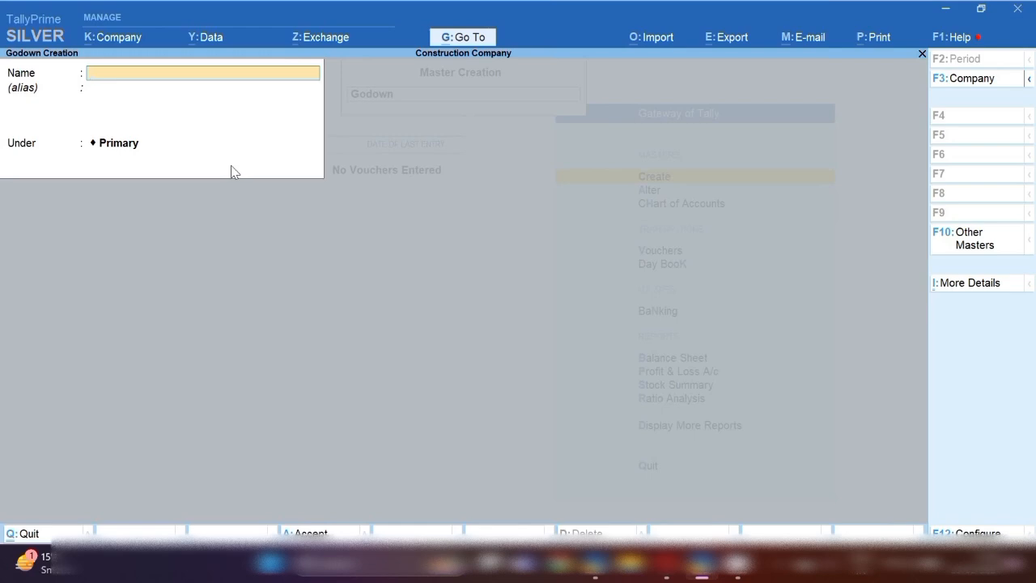
type("Aditya Project")
key("Return")
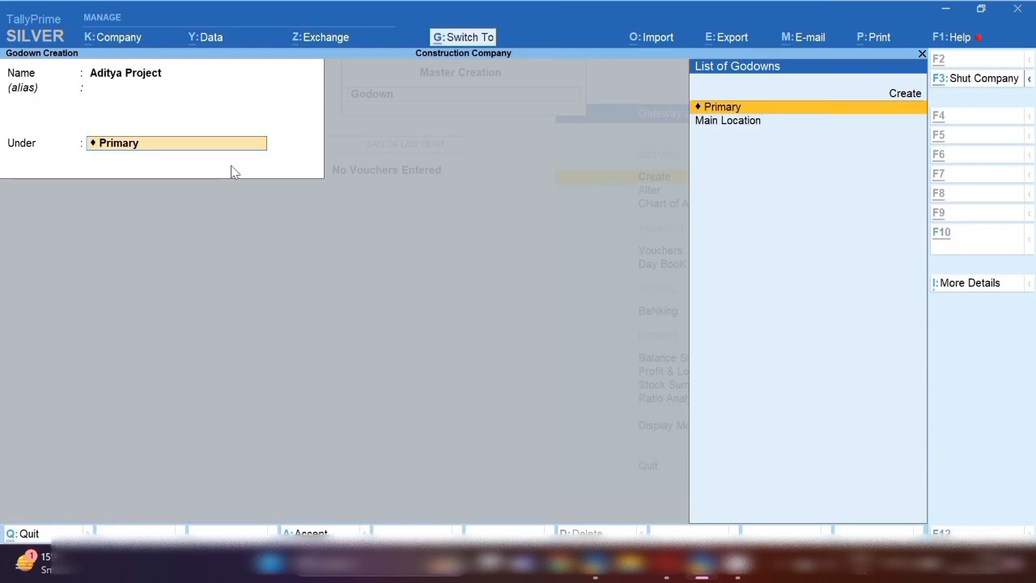
key("ctrl+a")
key("Escape")
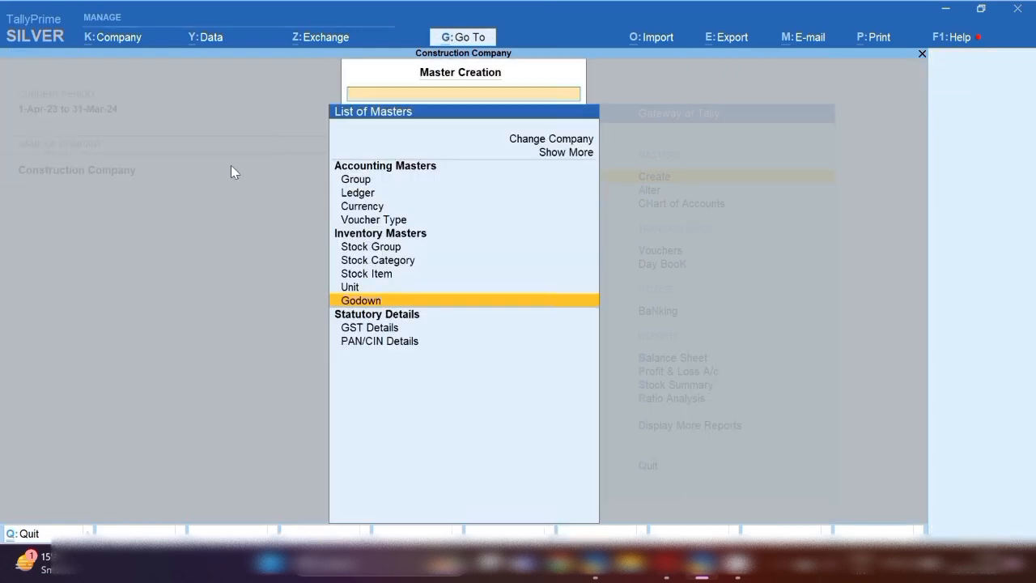
key("Escape")
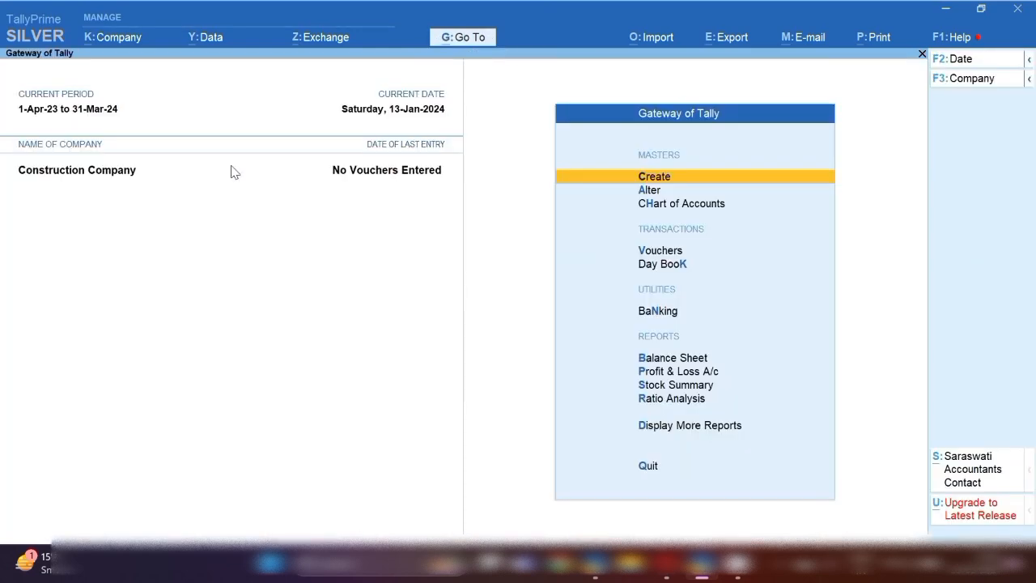
Start a purchase voucher dated 12.1.24 with supplier invoice number 68745 and the same invoice date.
key("v")
key("F9")
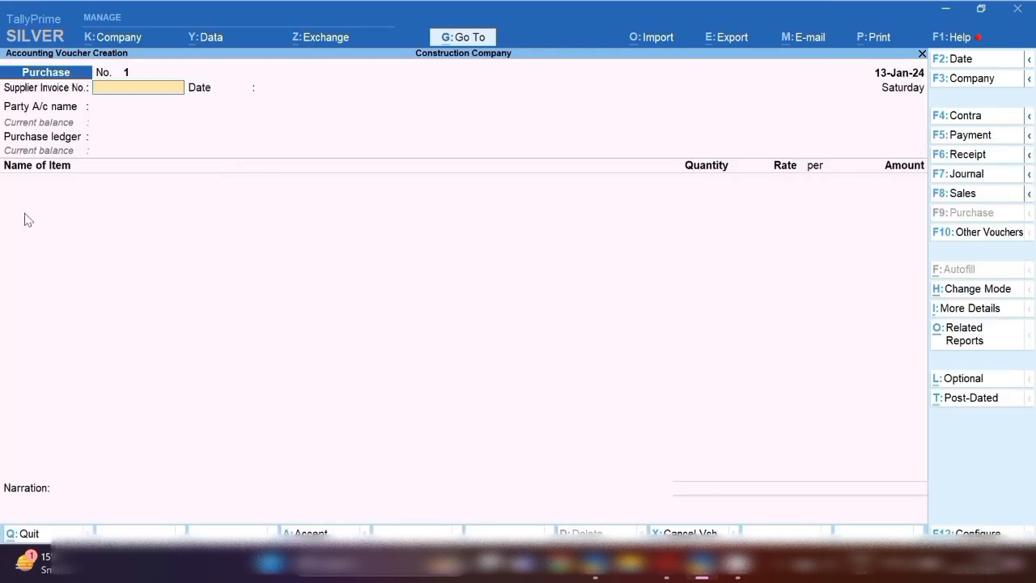
key("F2")
type("12.1.24")
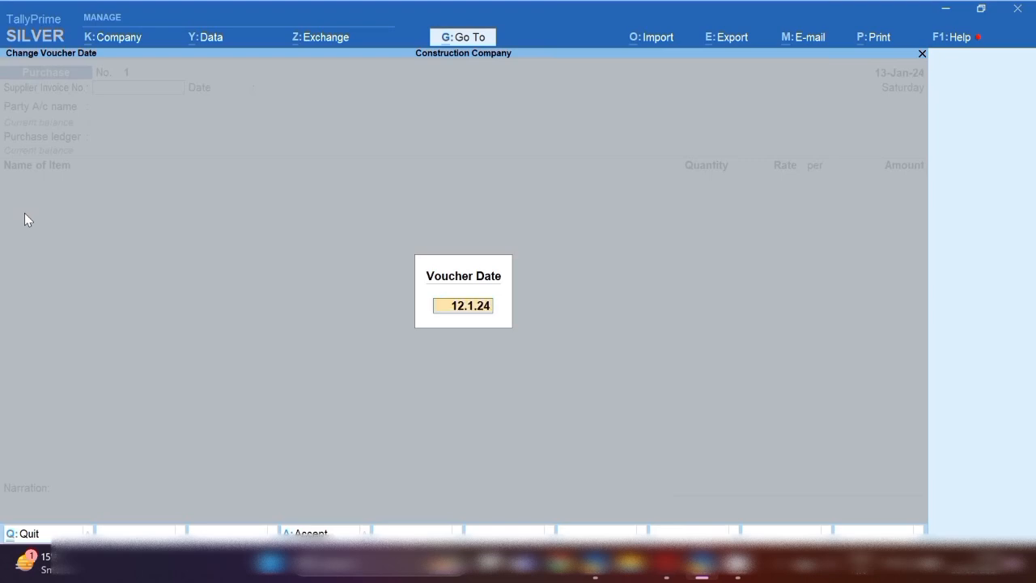
key("Return")
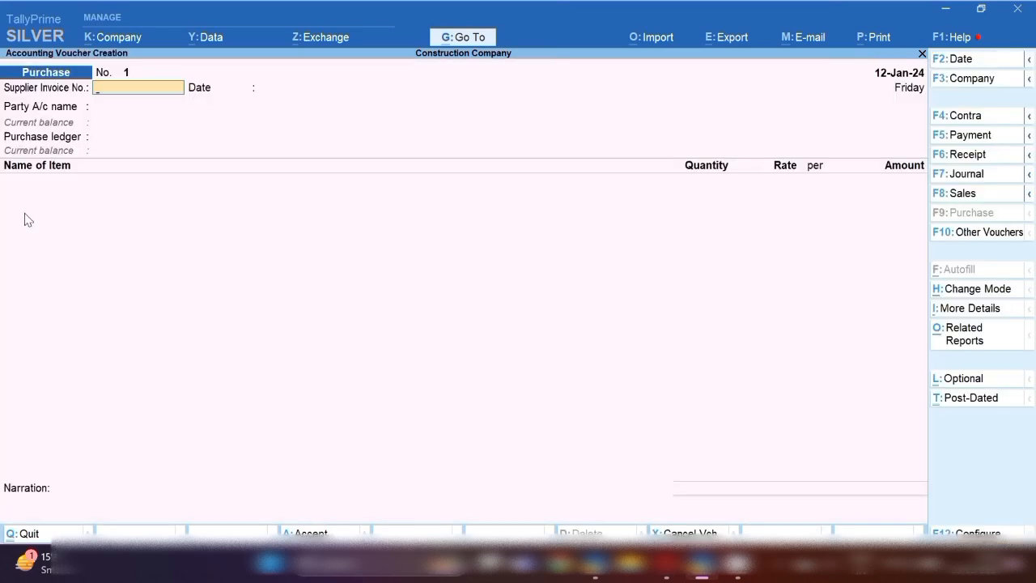
type("68745")
key("Return")
key("Return")
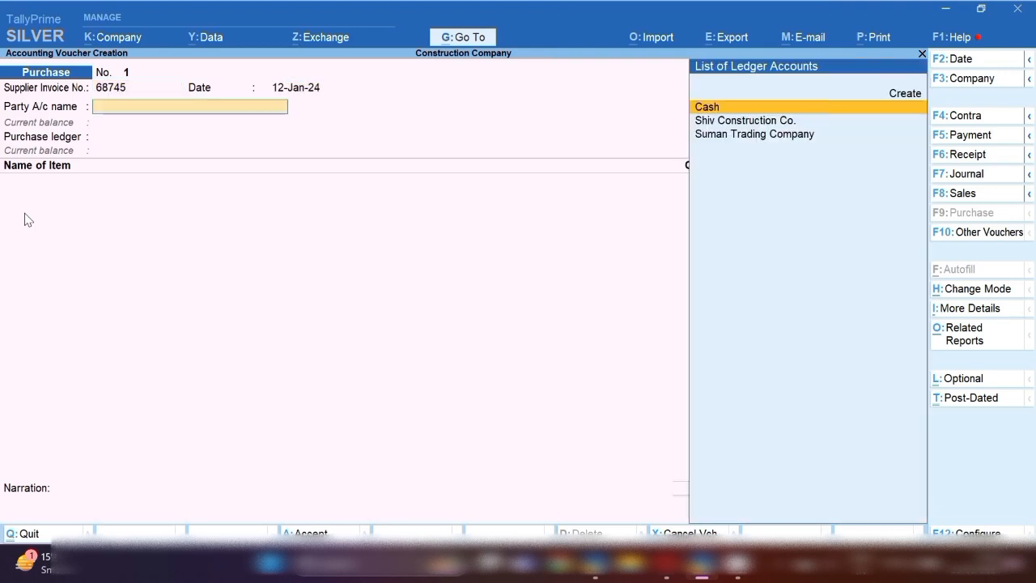
Alter the party ledger Suman Trading Company from within the voucher, renaming it Suman Construction Company, and save it.
key("Down")
key("Down")
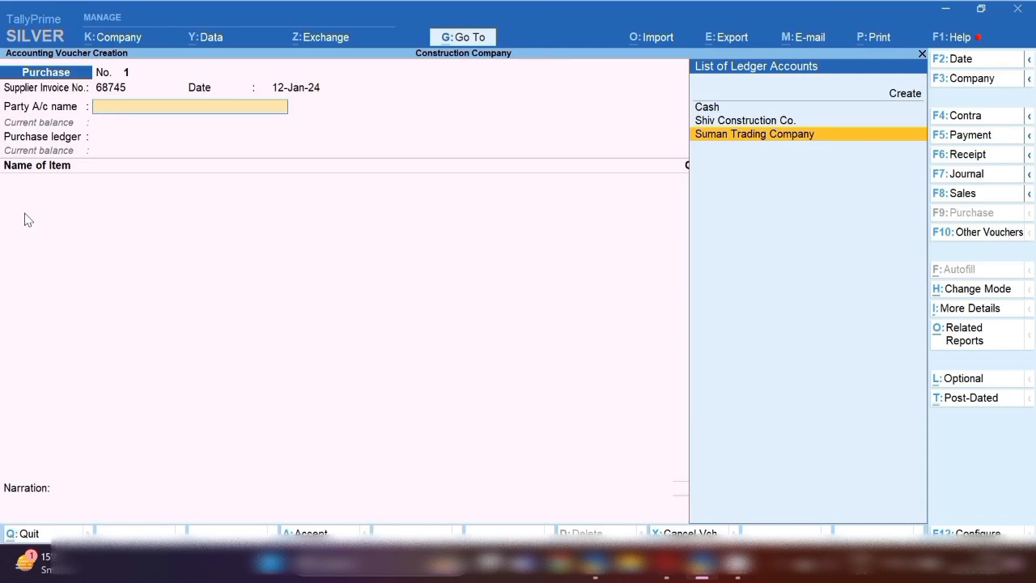
key("Return")
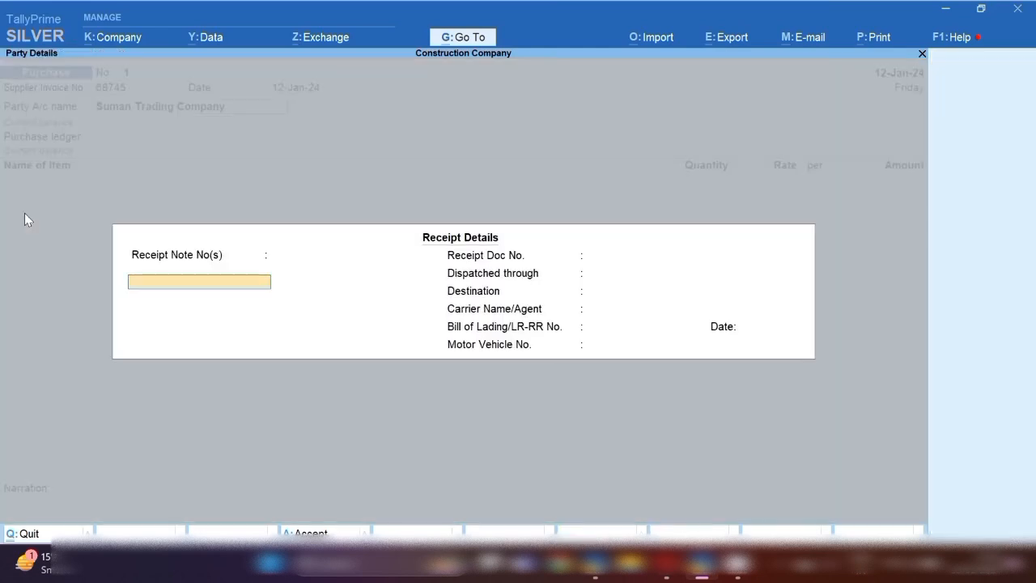
key("Escape")
key("ctrl+Return")
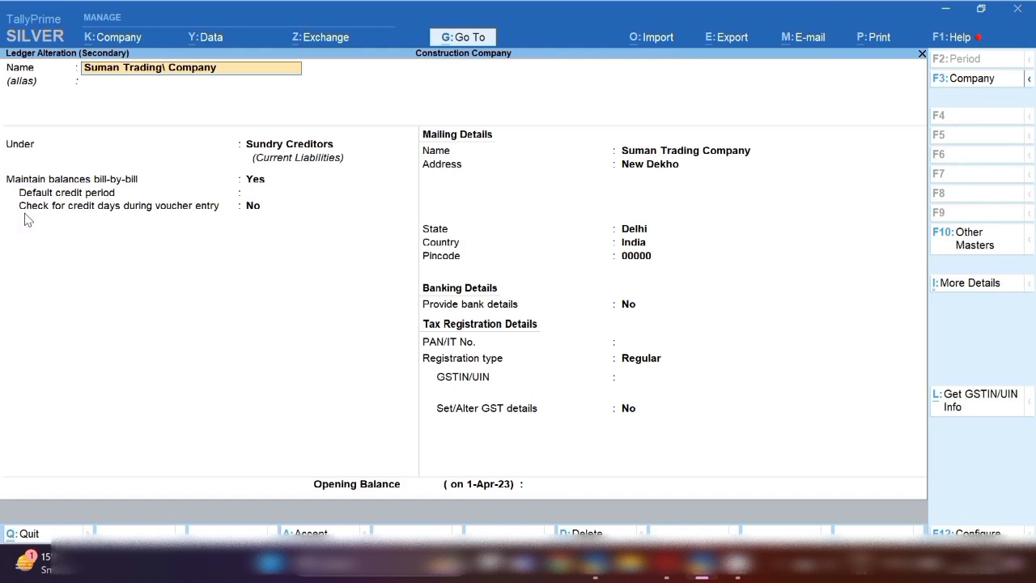
key("BackSpace")
key("BackSpace")
key("BackSpace")
key("BackSpace")
key("BackSpace")
key("BackSpace")
key("BackSpace")
type("Construction")
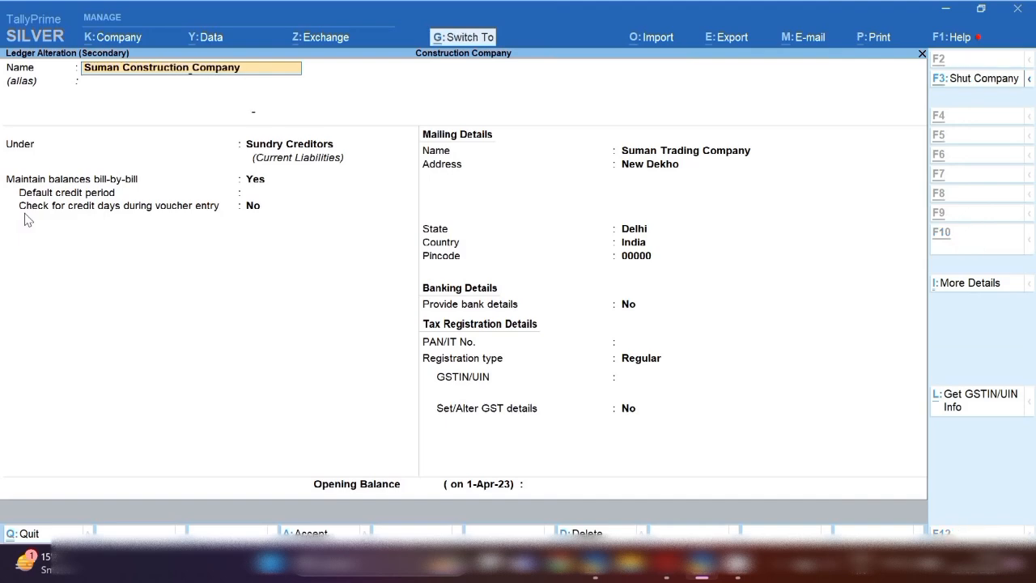
key("ctrl+a")
Use Suman Construction Company as the party, accept its default receipt and supplier details, and select Purchase Account as the purchase ledger.
key("Return")
key("Return")
key("Return")
key("Return")
key("Return")
key("Return")
key("Return")
key("Return")
key("Return")
key("Return")
key("Return")
key("Return")
key("Return")
key("Return")
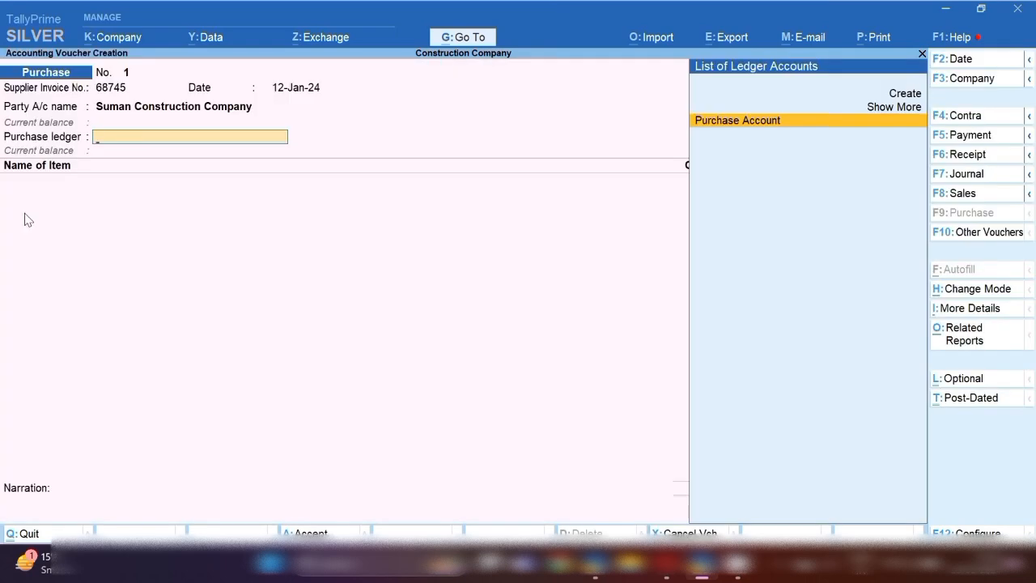
key("Return")
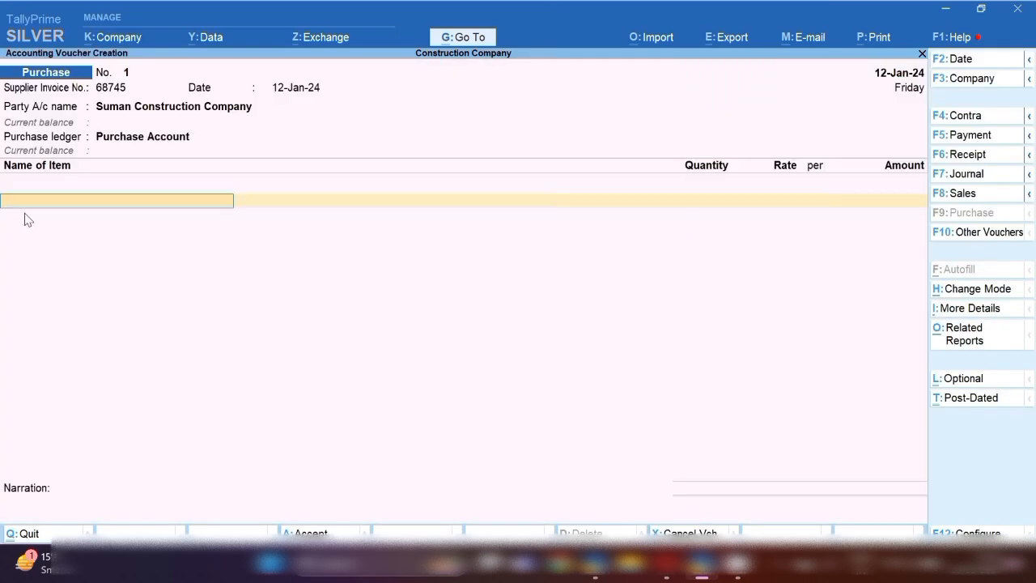
Add the stock item Bricks to the purchase voucher without a description and allocate it to the Aditya Project godown.
type("Bri")
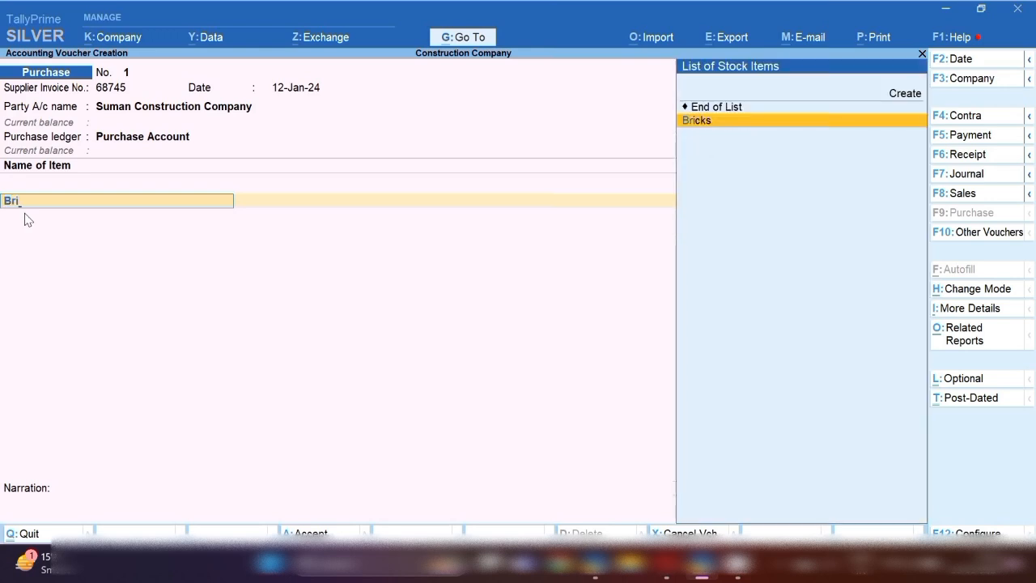
key("Return")
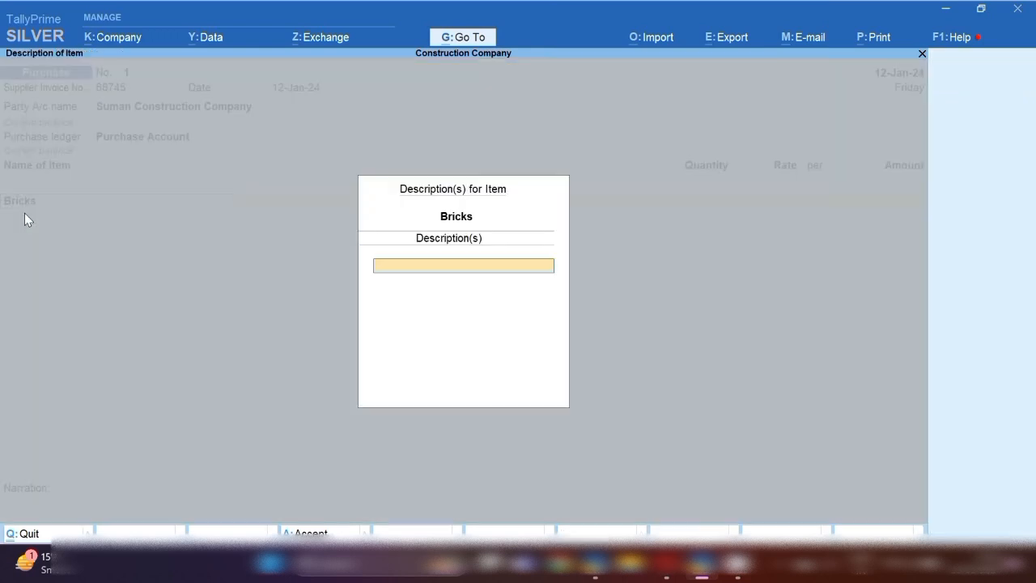
key("Return")
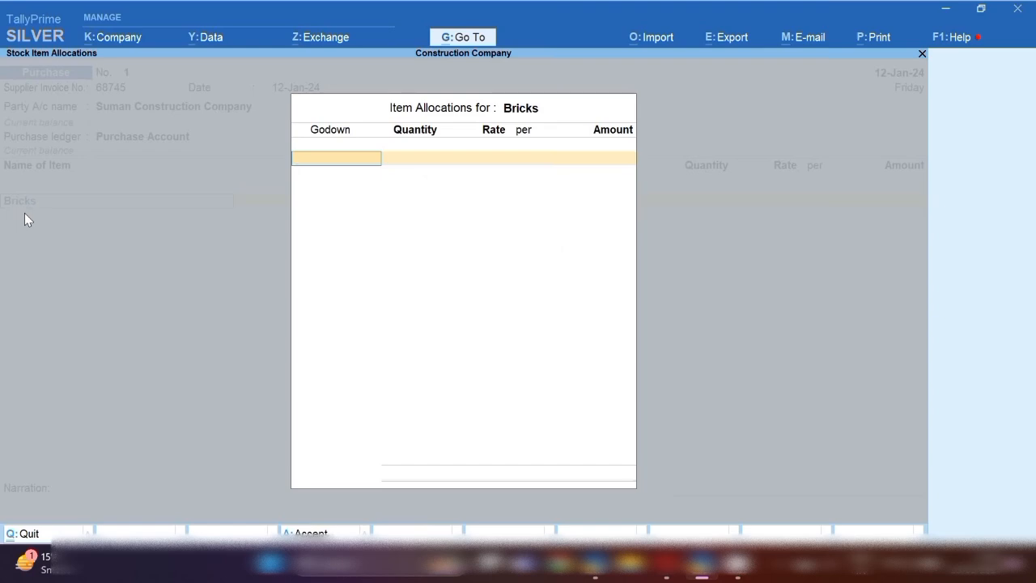
key("Return")
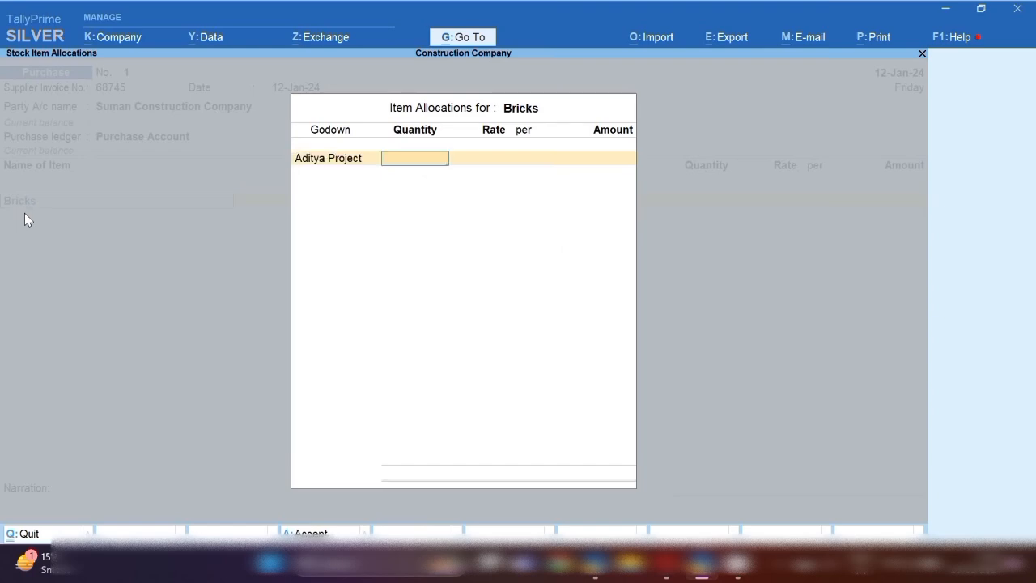
key("BackSpace")
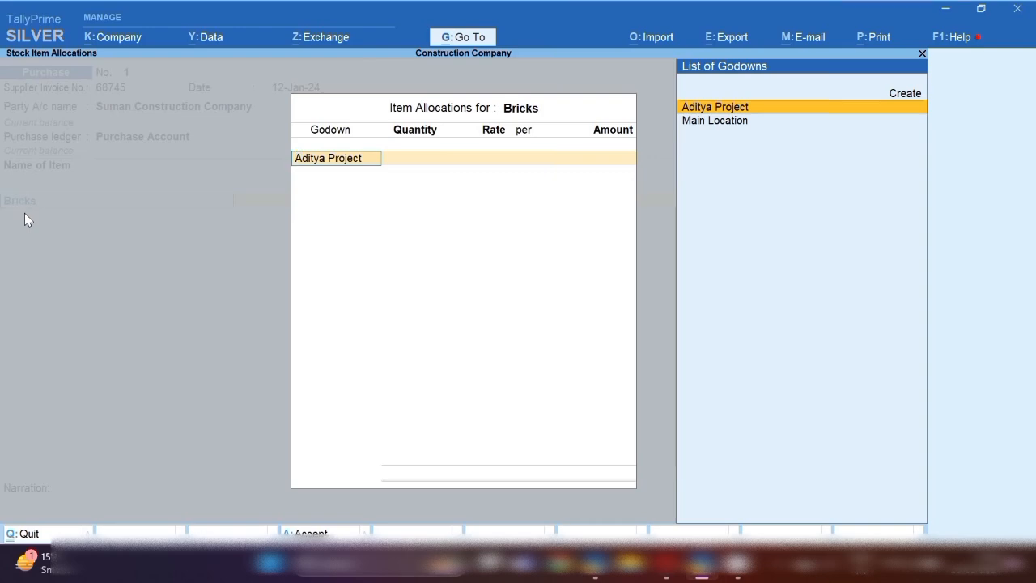
key("Return")
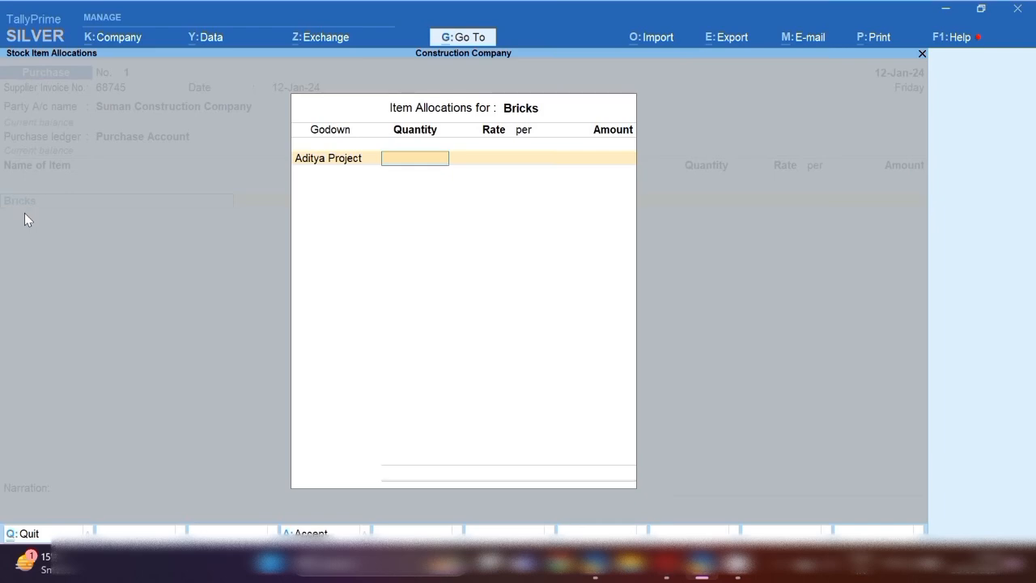
Enter 20,000 pc of Bricks at a rate of 10 per pc and accept the item line.
type("20")
type("000")
key("Return")
type("10")
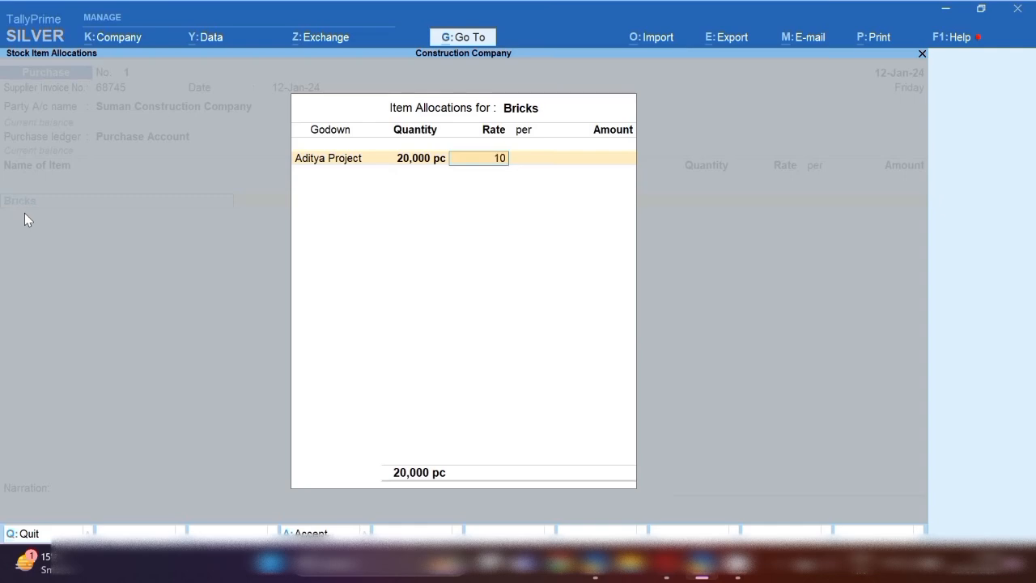
key("Return")
key("Return")
key("Return")
key("Return")
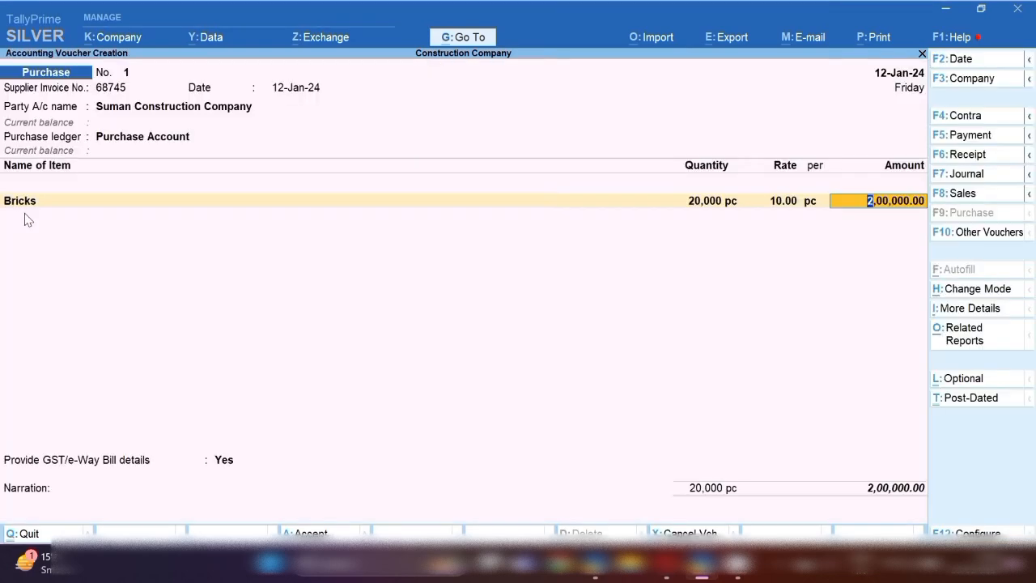
key("Return")
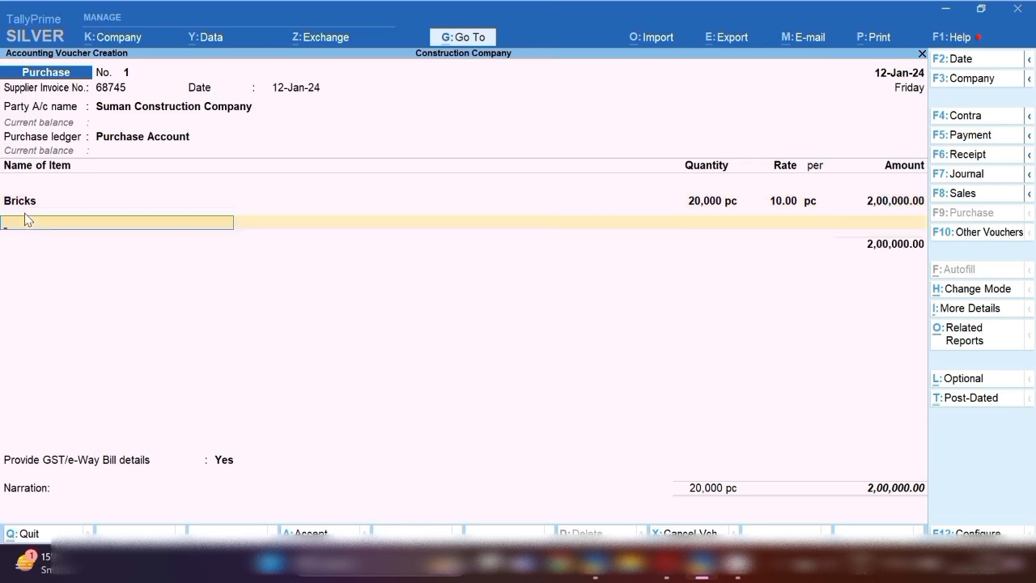
Add the stock item Sand, allocated to the Aditya Project godown, with quantity 1,500 sq and rate 500 per sq.
type("San")
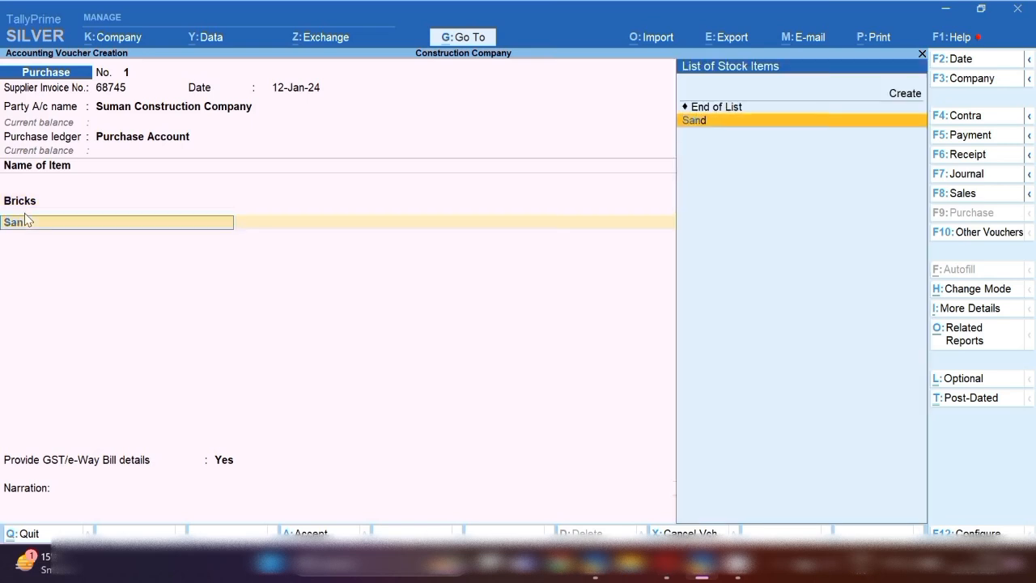
key("Return")
key("Return")
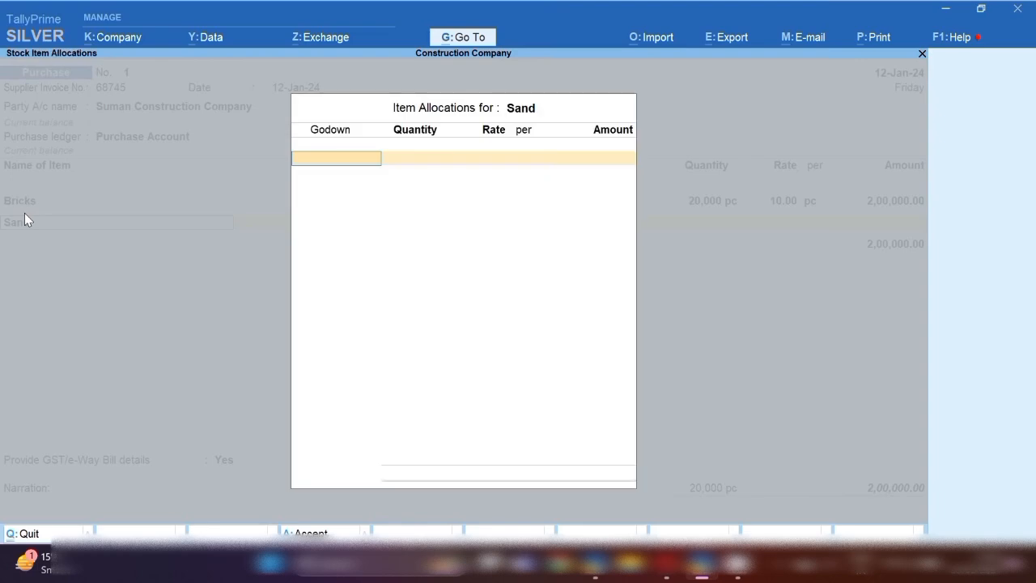
key("Return")
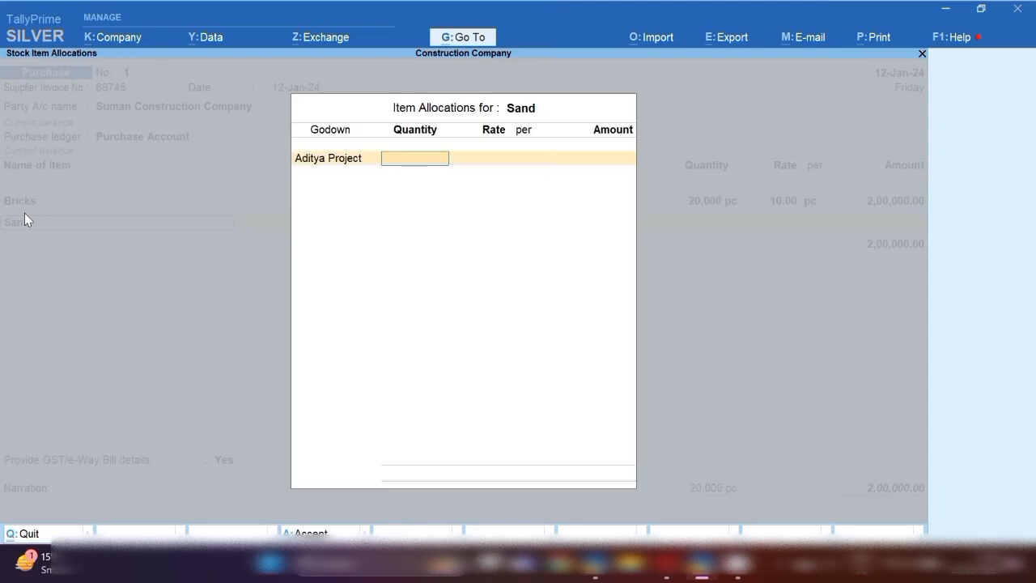
type("1,500")
key("Return")
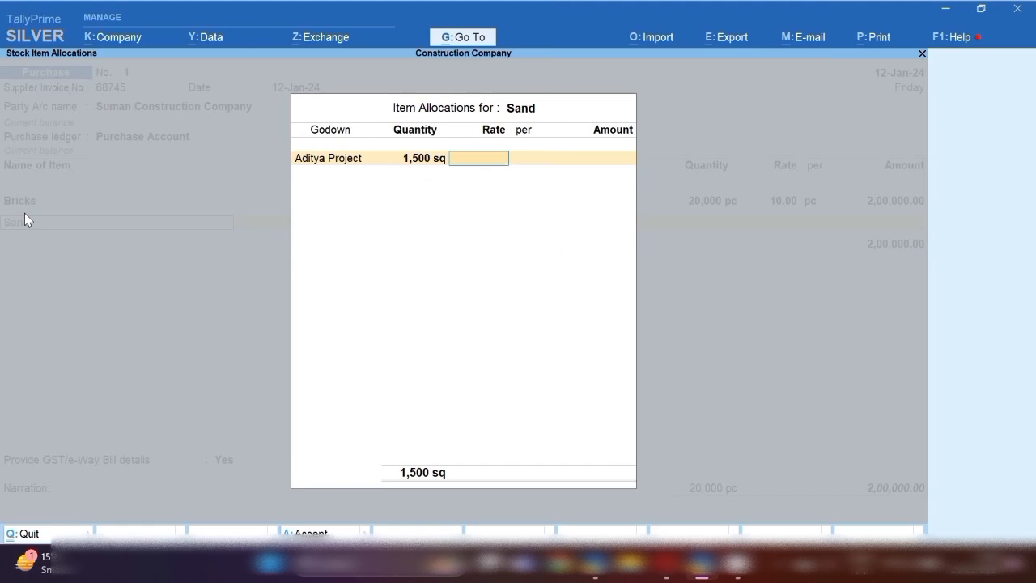
type("500")
key("Return")
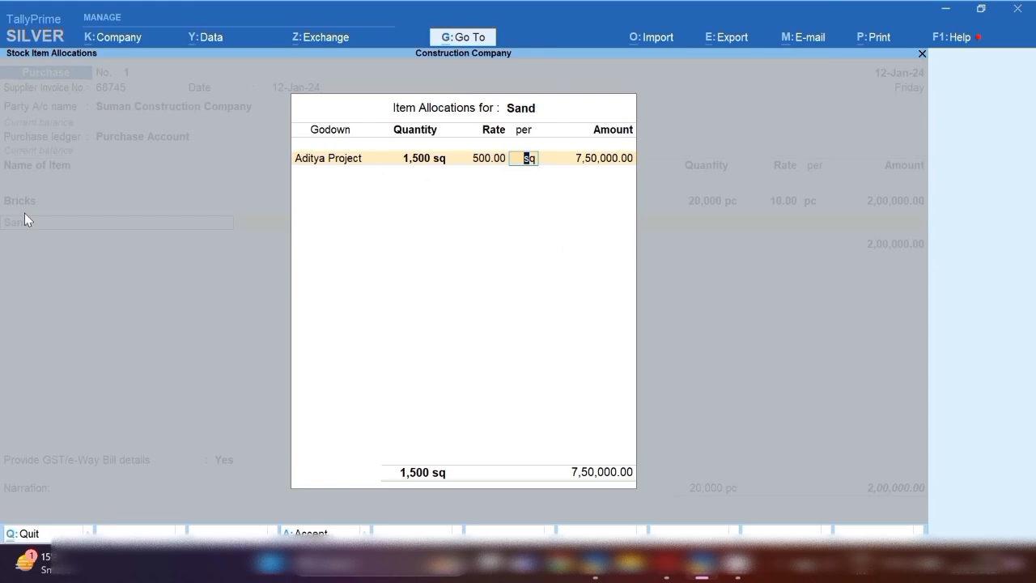
key("Return")
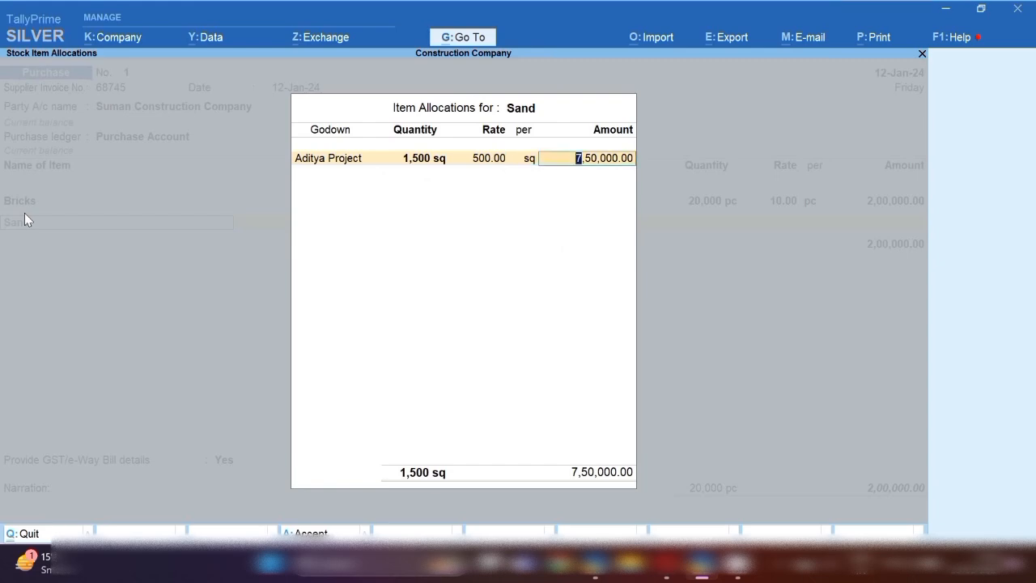
Set the Sand amount to 1,00,000 and accept the item line.
type("1,")
type("00,00")
type("0")
key("Return")
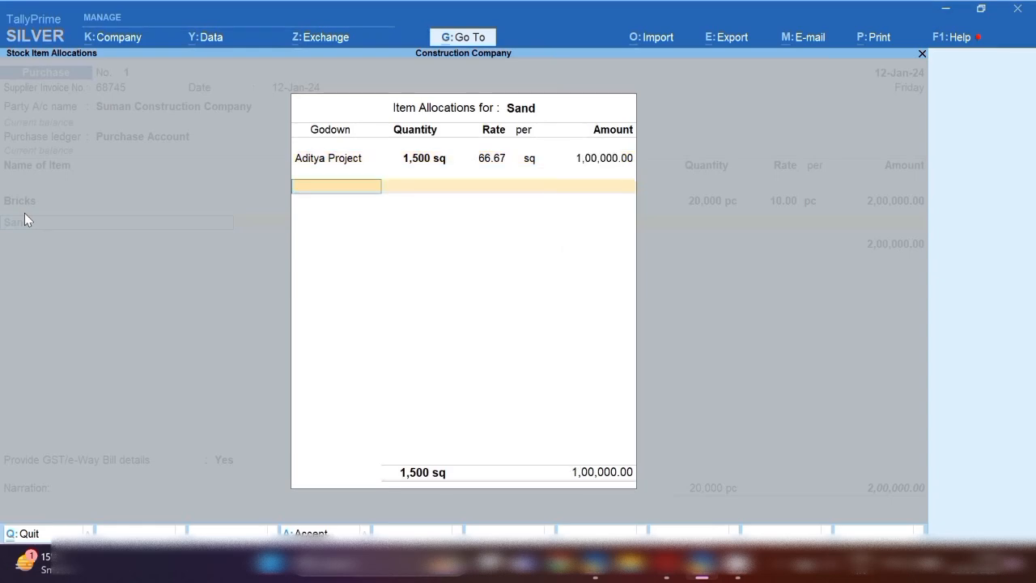
key("Return")
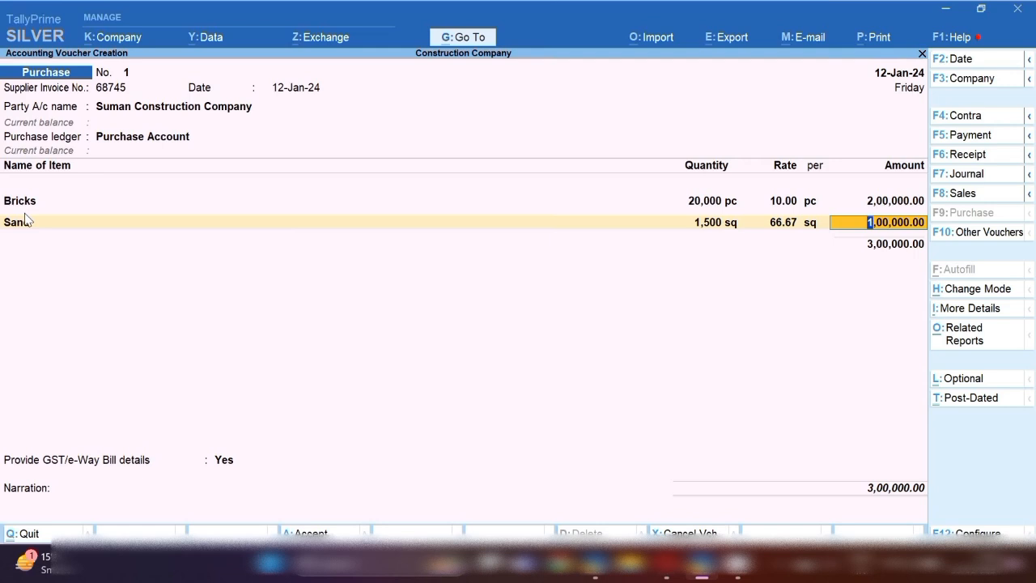
key("Return")
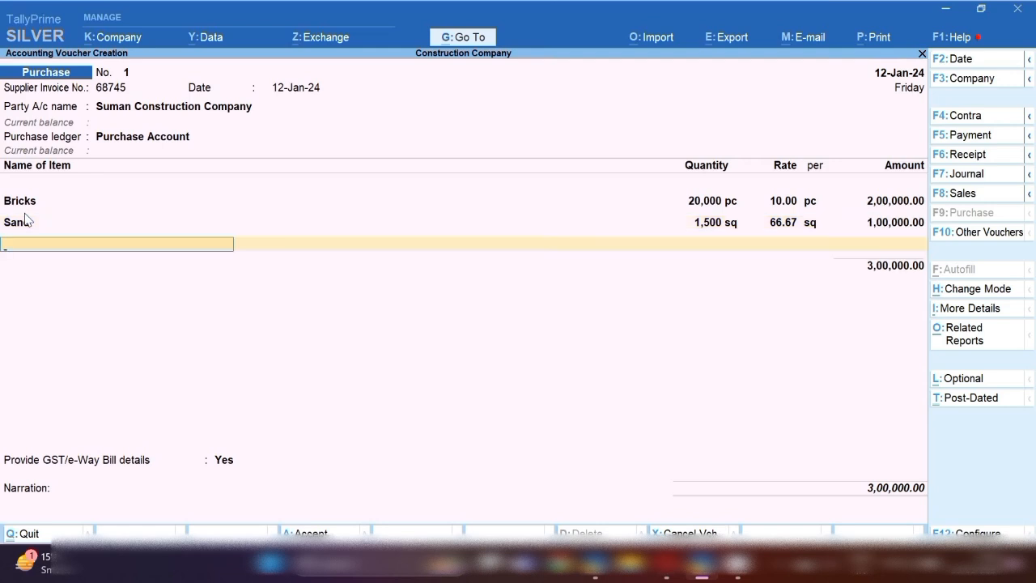
Add the stock item Cement (ABC), allocating 1,000 Bag to the Aditya Project godown at a rate of 400 per Bag.
type("Ce")
key("Return")
key("Return")
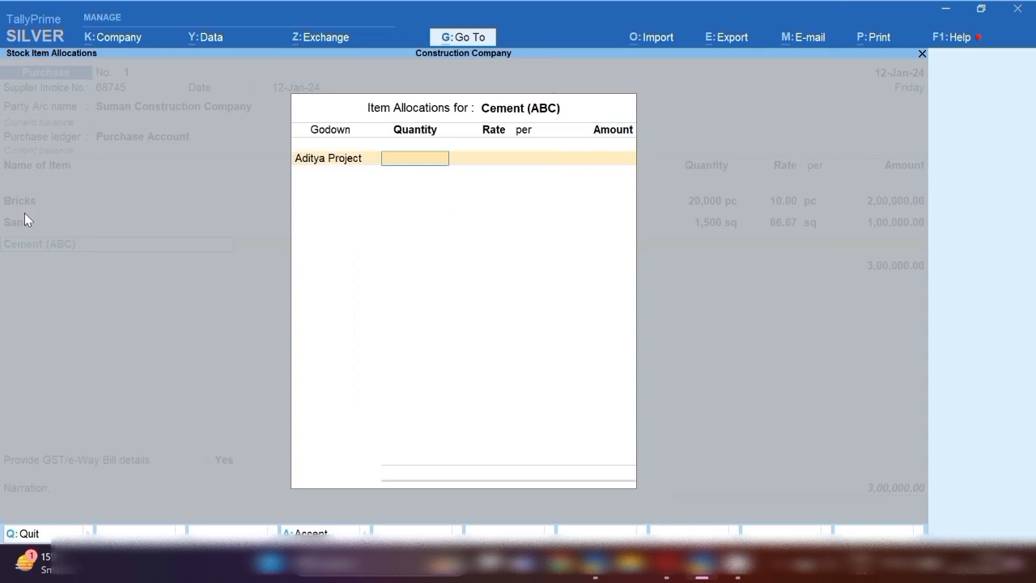
type("1,000")
key("Return")
type("3400")
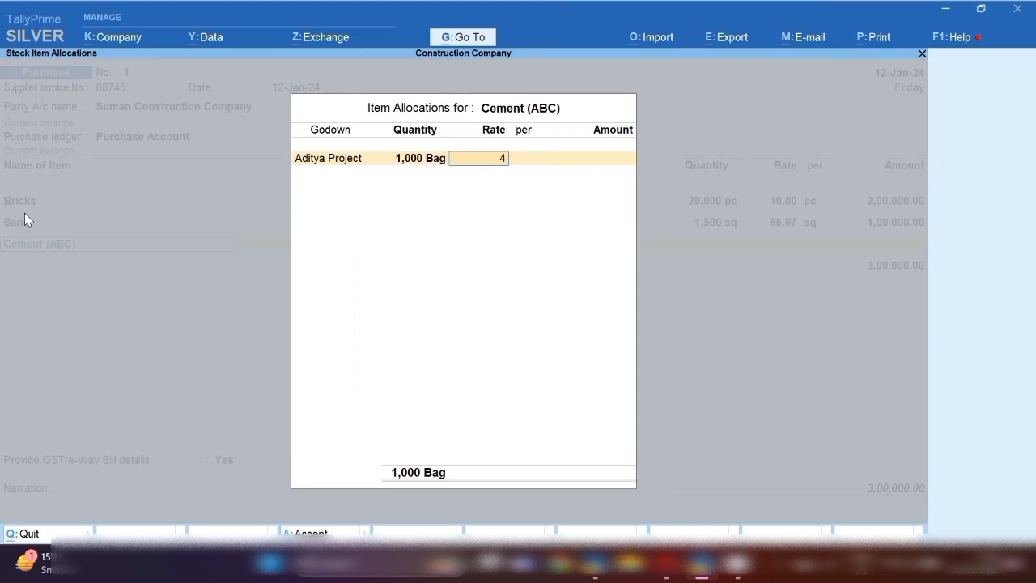
key("Return")
key("Return")
key("Return")
key("Return")
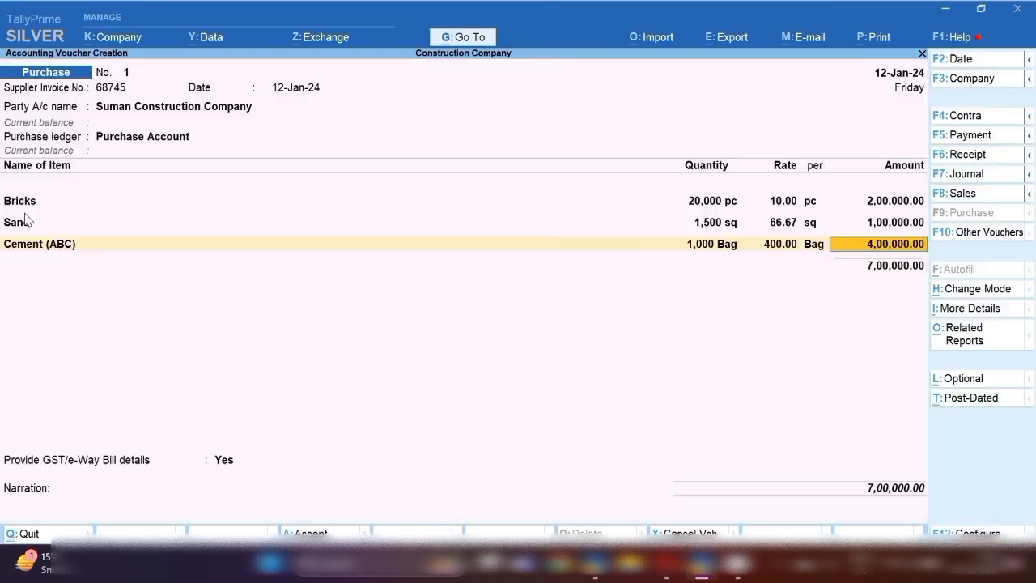
key("Return")
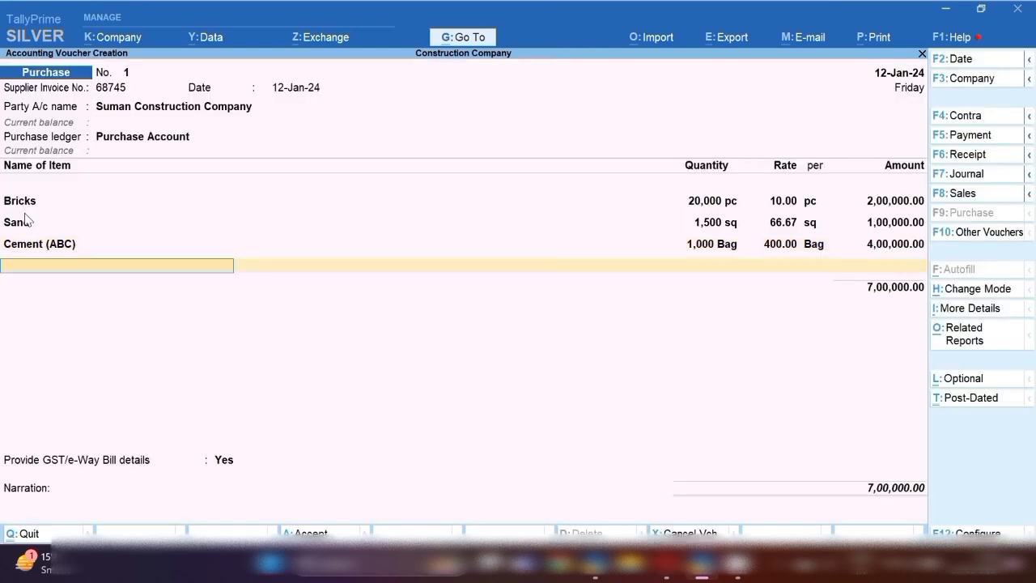
Add the stock item Steel, allocating 3,000 kg to the Aditya Project godown at a rate of 100 per kg.
type("Steel")
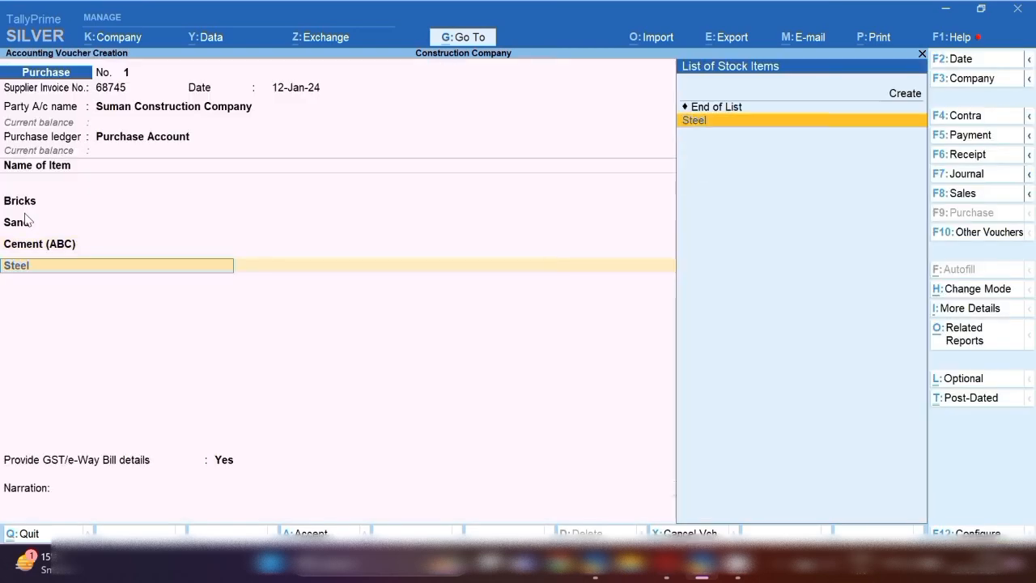
key("Return")
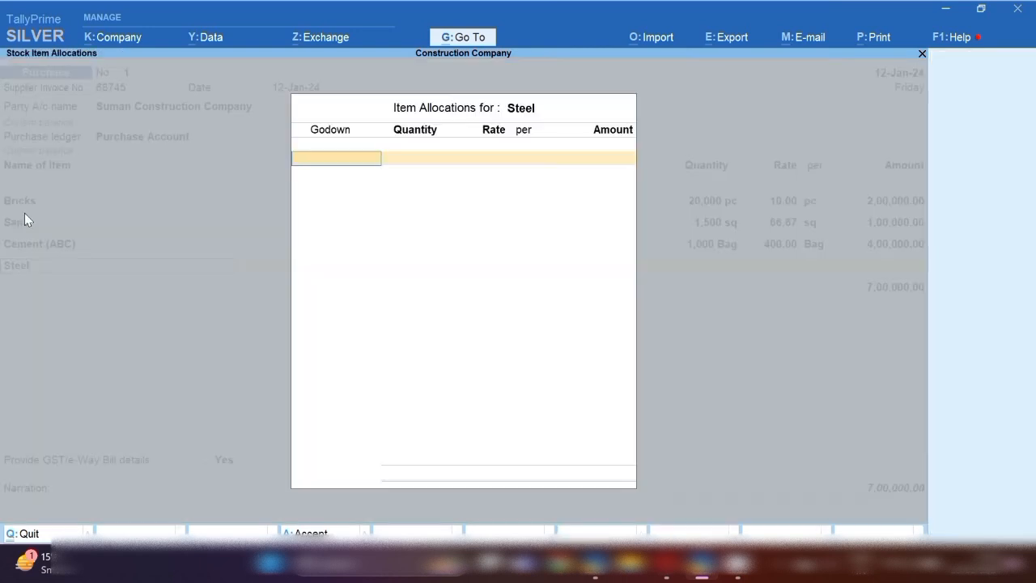
key("Return")
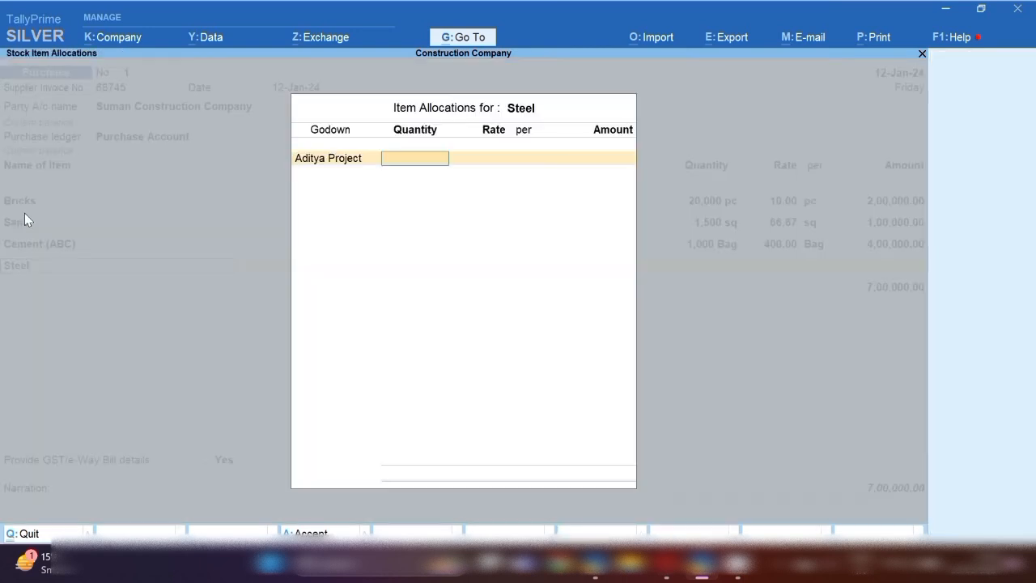
type("3000")
key("Return")
type("100")
key("Return")
key("Return")
key("Return")
key("Return")
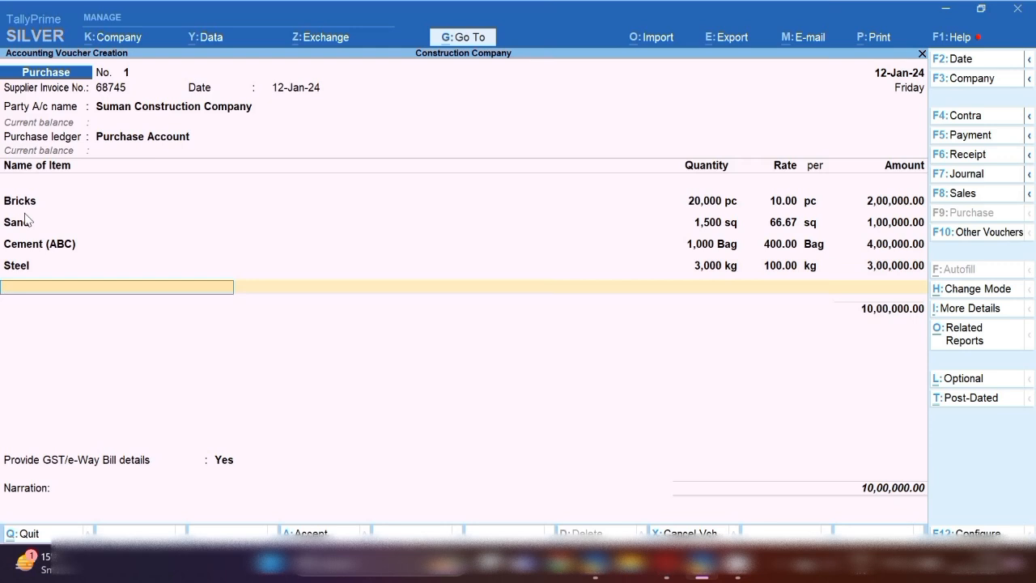
Add the stock item Iron Rod (Sariya) to the voucher and open its item allocations.
type("Iron")
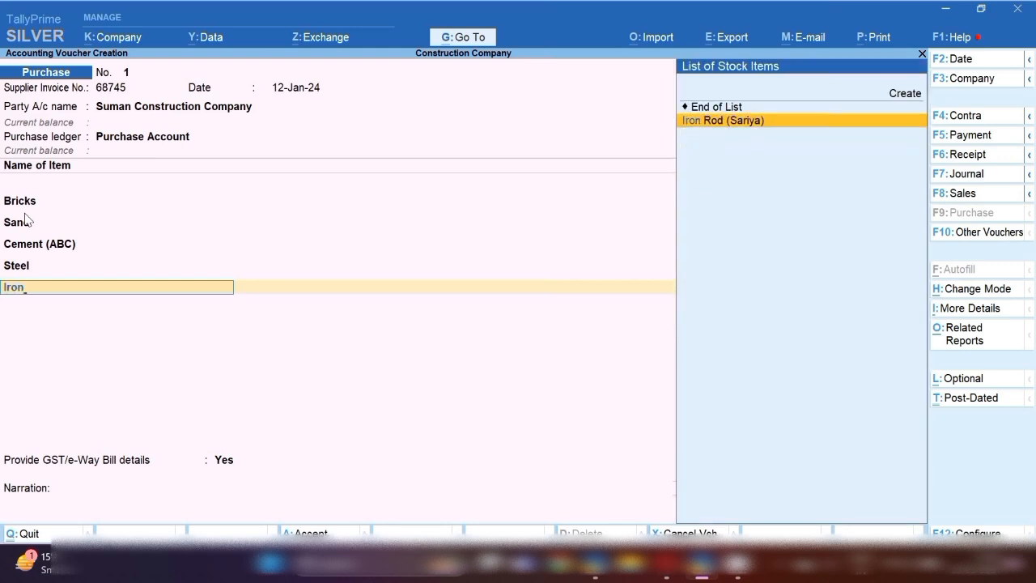
key("Return")
key("Return")
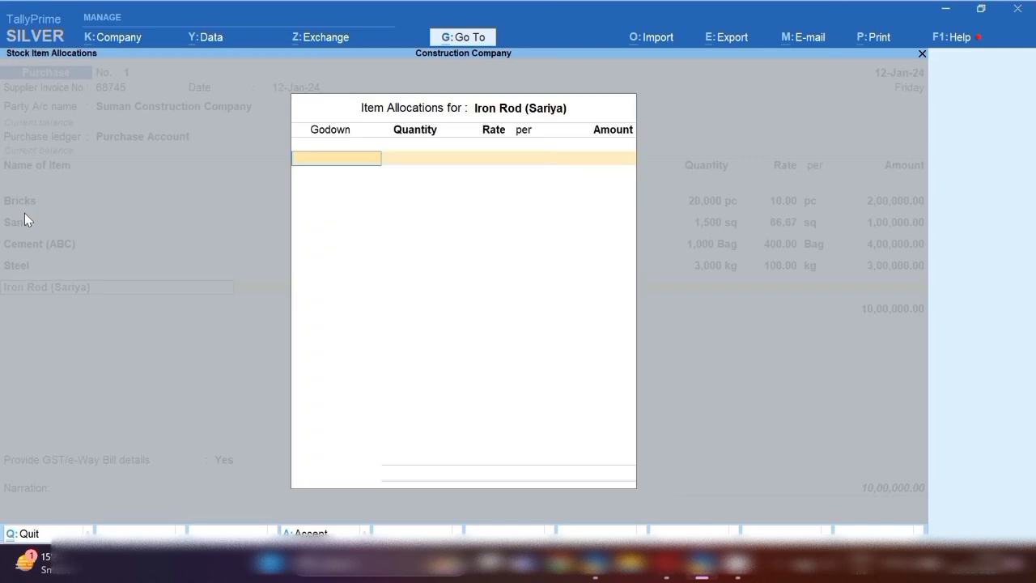
Allocate 3,100 kg of Iron Rod (Sariya) to the Aditya Project godown at a rate of 100 per kg.
key("Return")
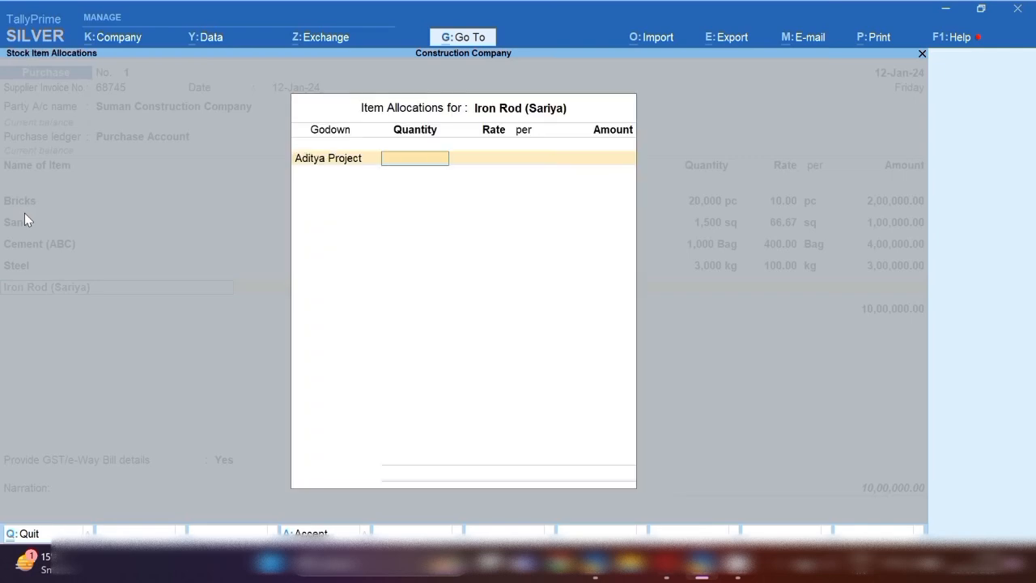
type("3100")
key("Return")
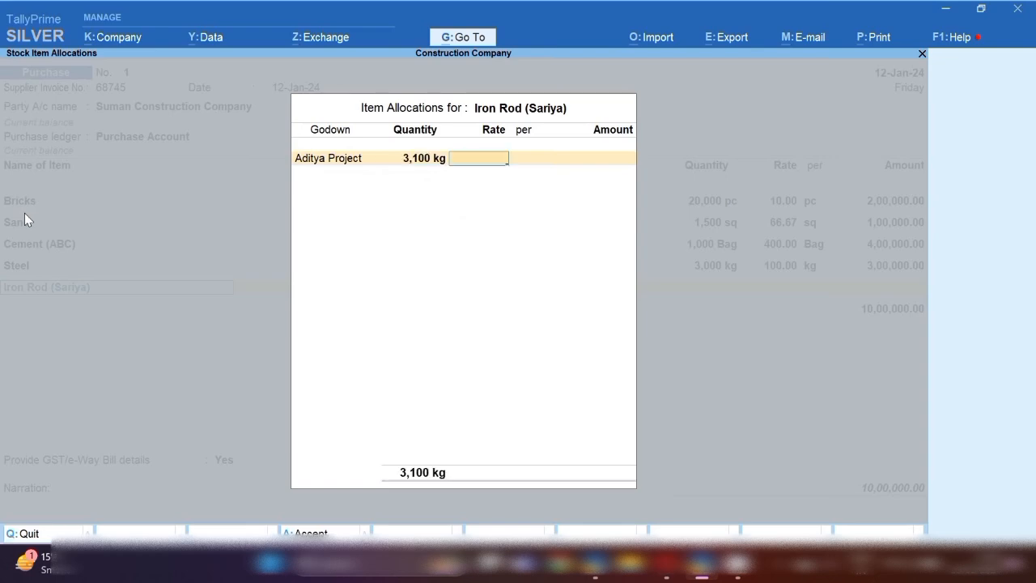
type("100")
key("Return")
key("Return")
key("Return")
key("Return")
key("Return")
key("Return")
key("Return")
key("Return")
key("Return")
key("Return")
key("Return")
key("BackSpace")
key("BackSpace")
key("BackSpace")
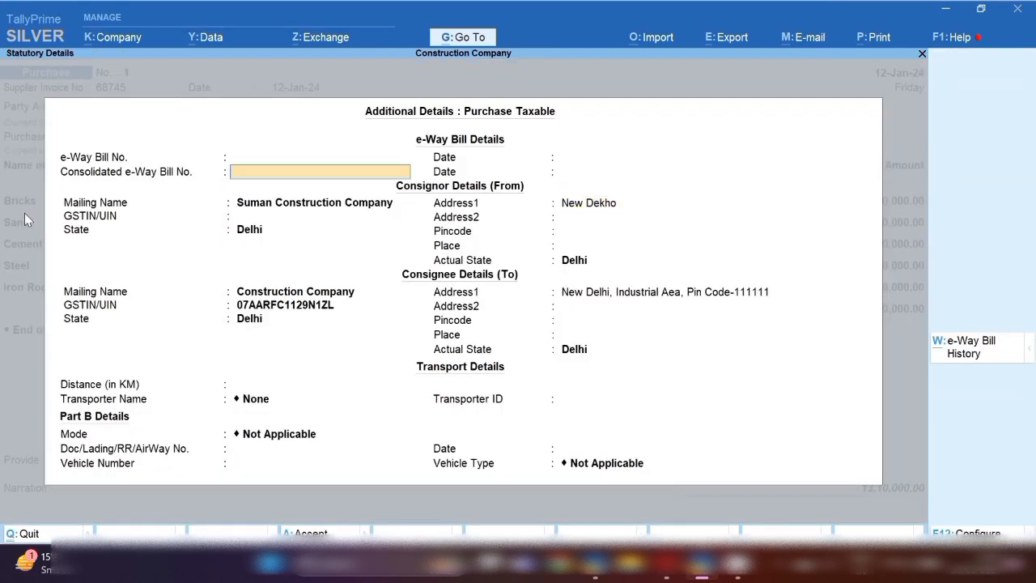
key("BackSpace")
key("BackSpace")
key("BackSpace")
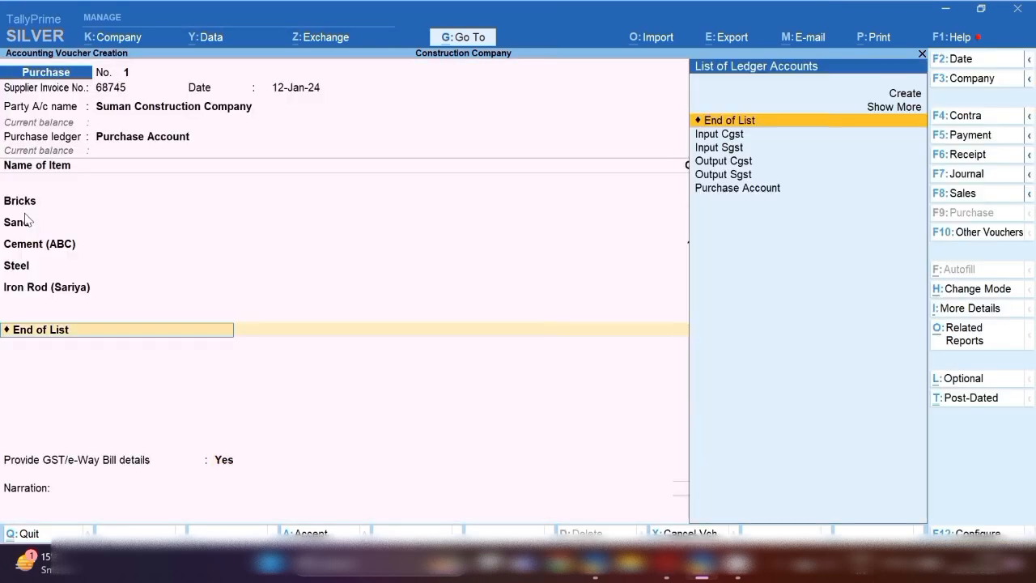
key("BackSpace")
key("Return")
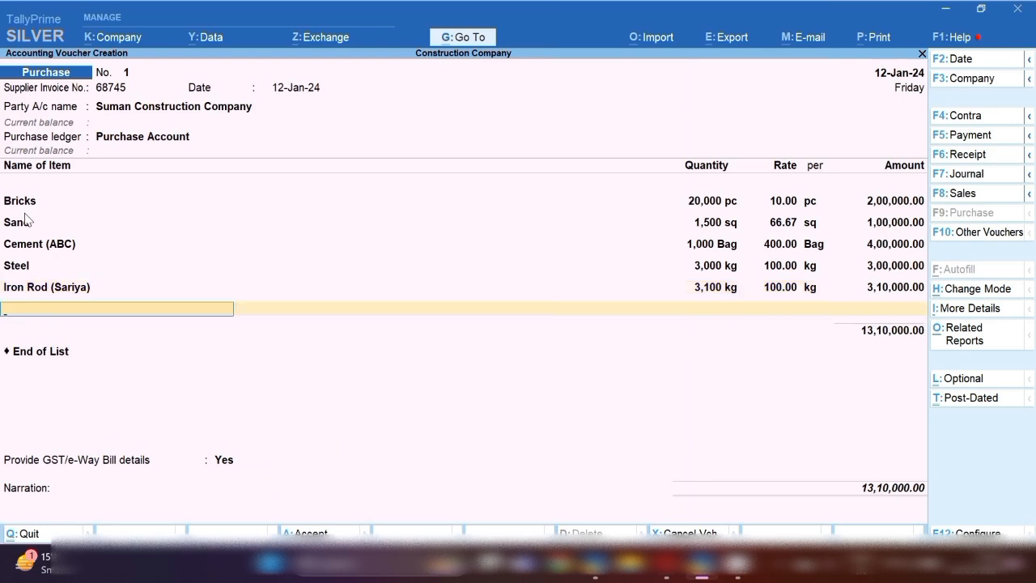
Add Granite to the purchase voucher, allocating 1,400 sq to Aditya Project at a rate of 150.
type("G")
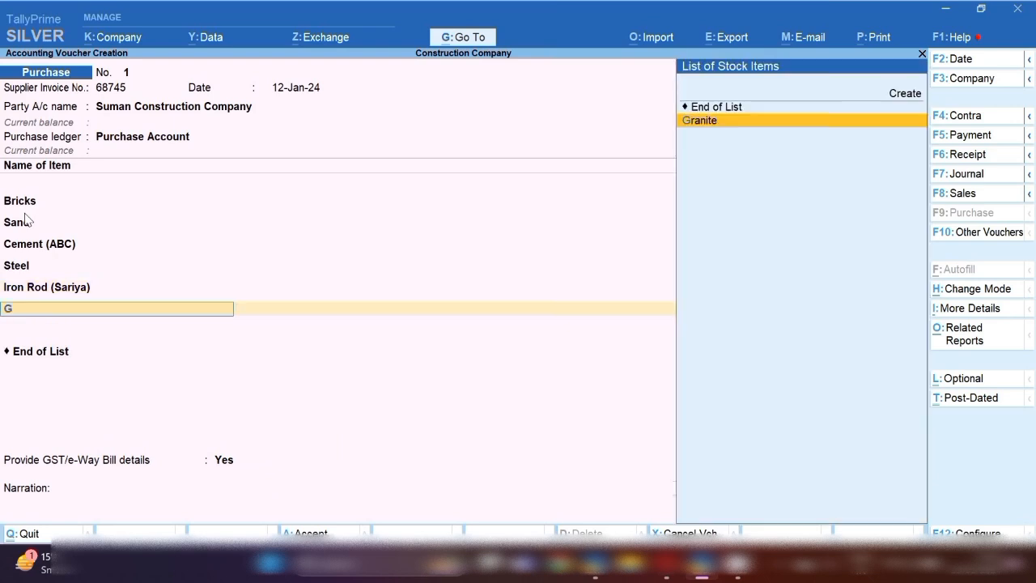
type("rani")
key("Return")
key("Return")
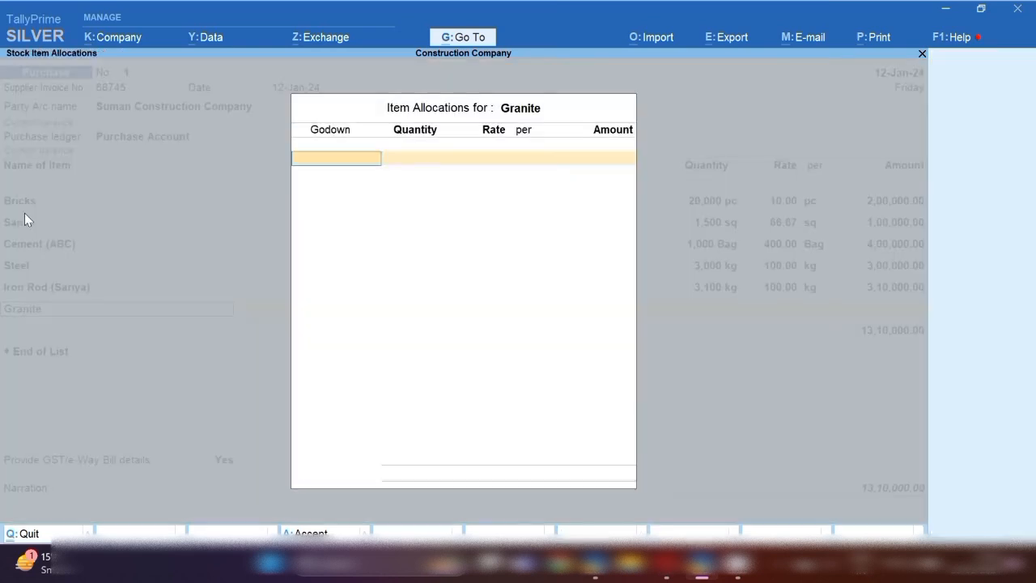
key("Return")
type("1,400")
key("Return")
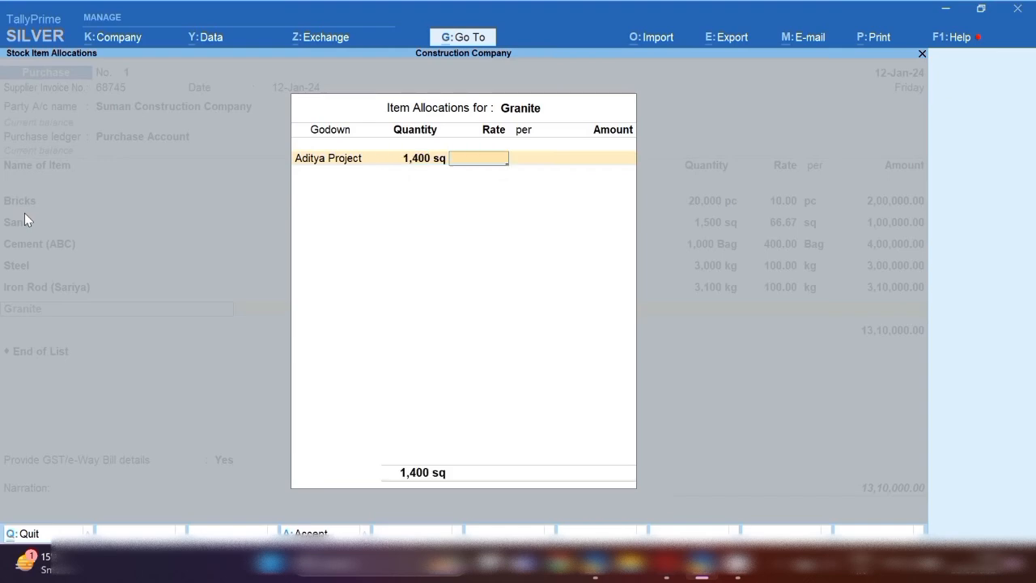
type("150")
key("Return")
key("Return")
key("Return")
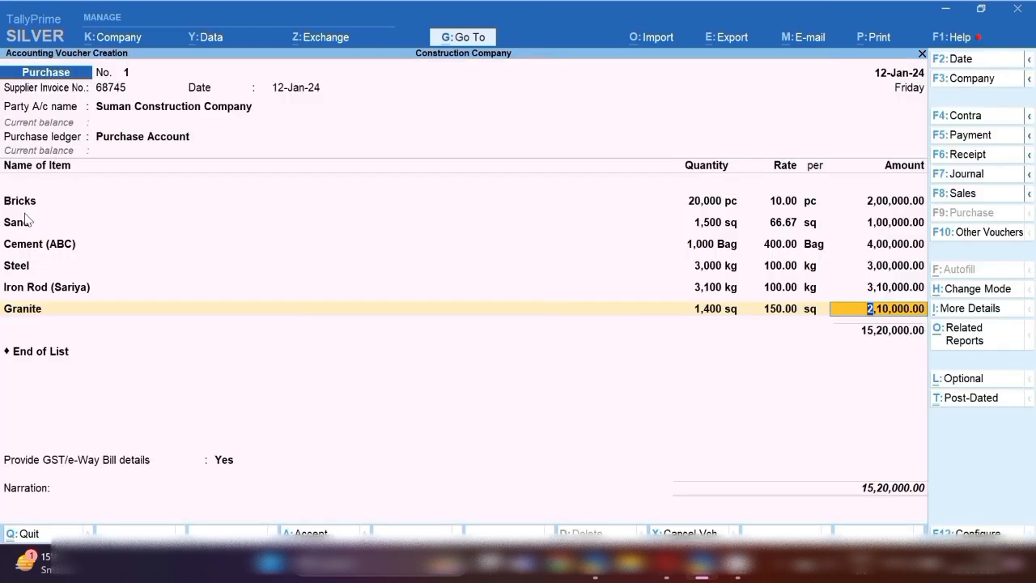
key("Return")
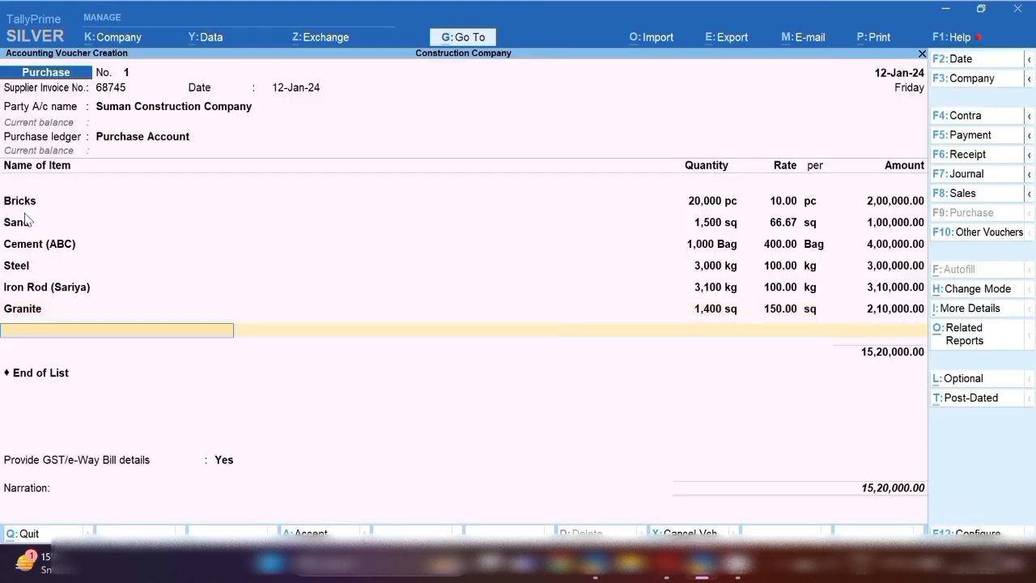
Add Marble to the purchase voucher, allocating 2,000 sq to Aditya Project at a rate of 160.
type("Marbl")
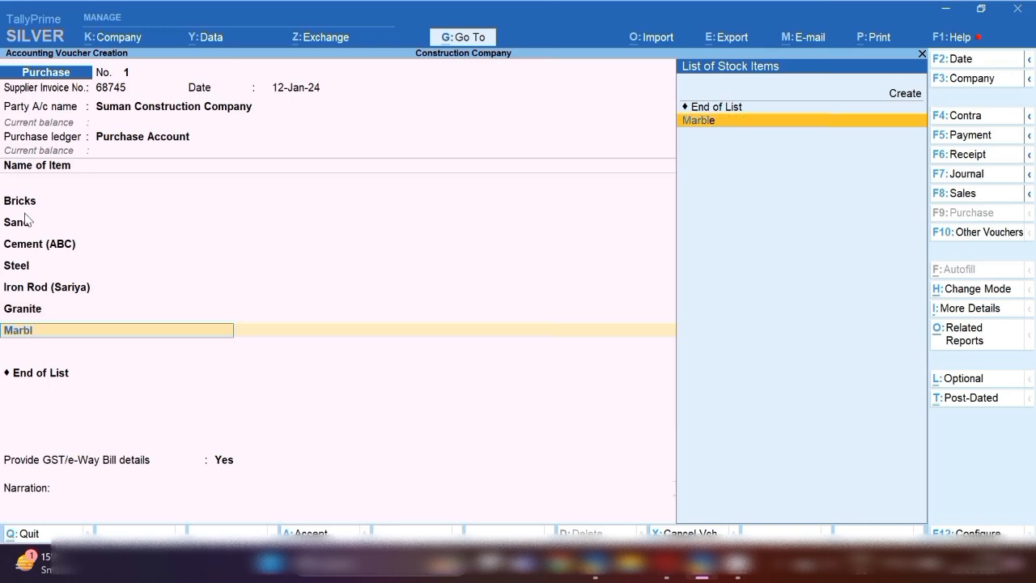
key("Return")
key("Return")
key("Return")
type("2,000")
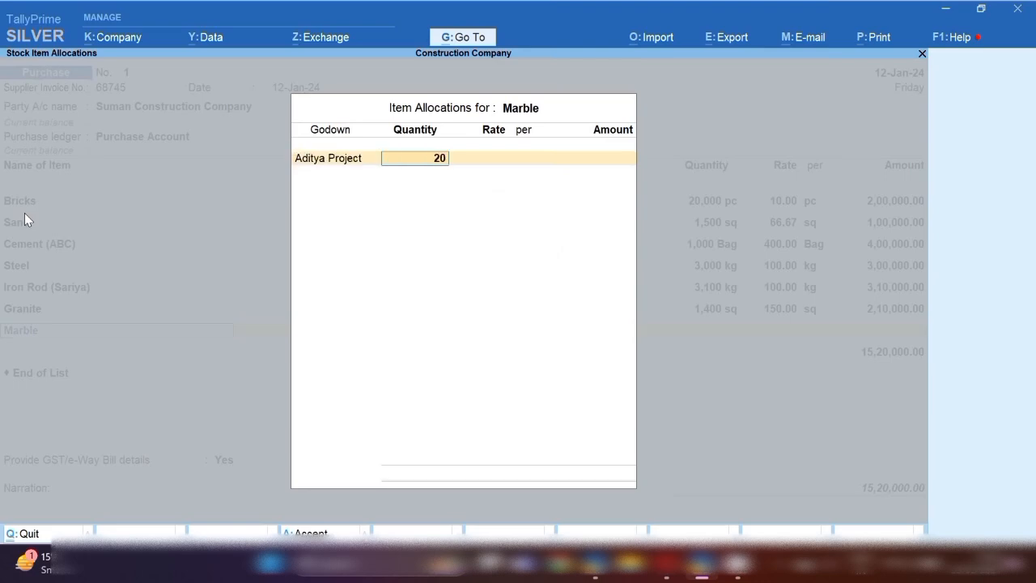
key("Return")
type("160")
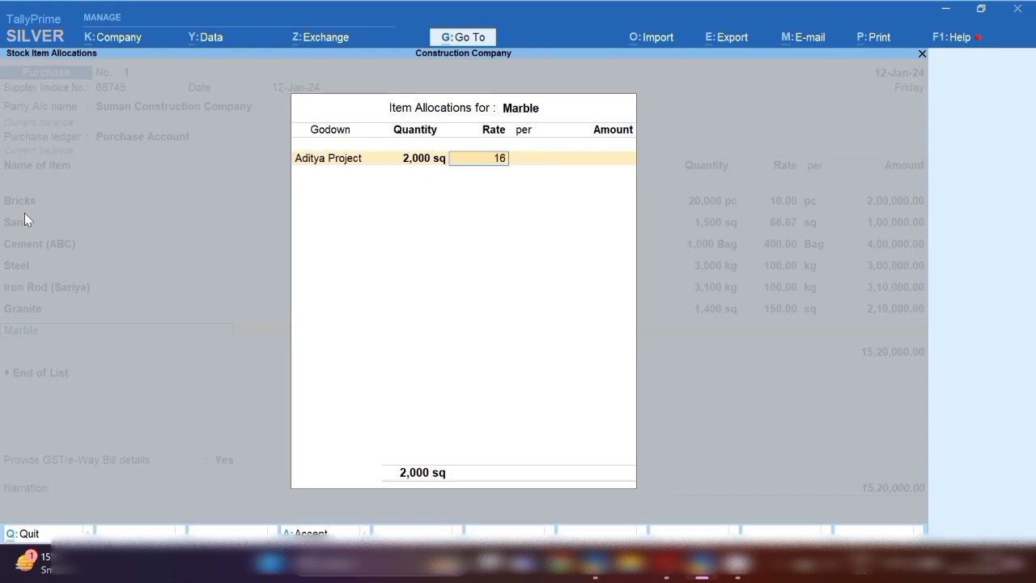
key("Return")
key("Return")
key("Return")
key("Return")
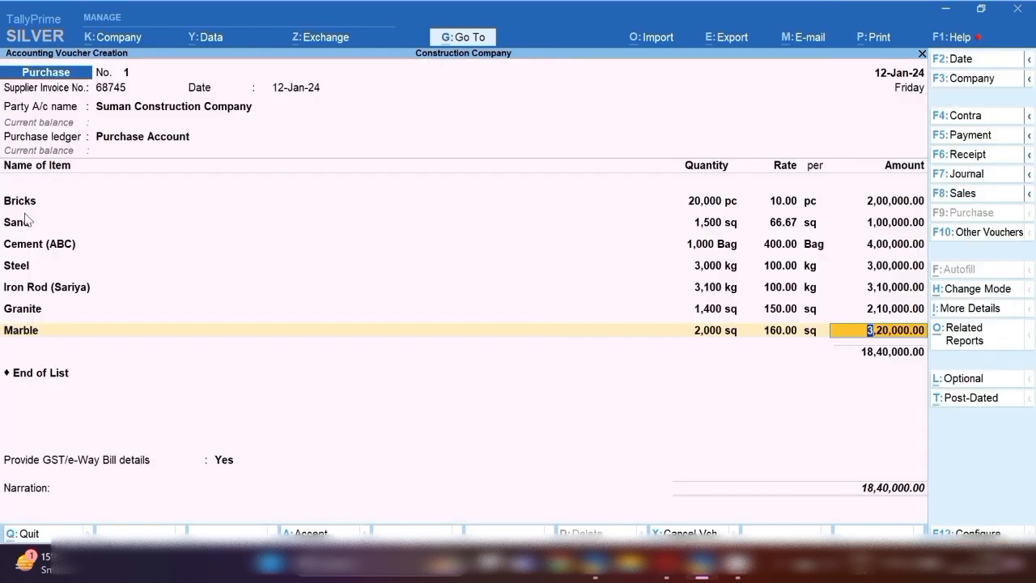
key("Return")
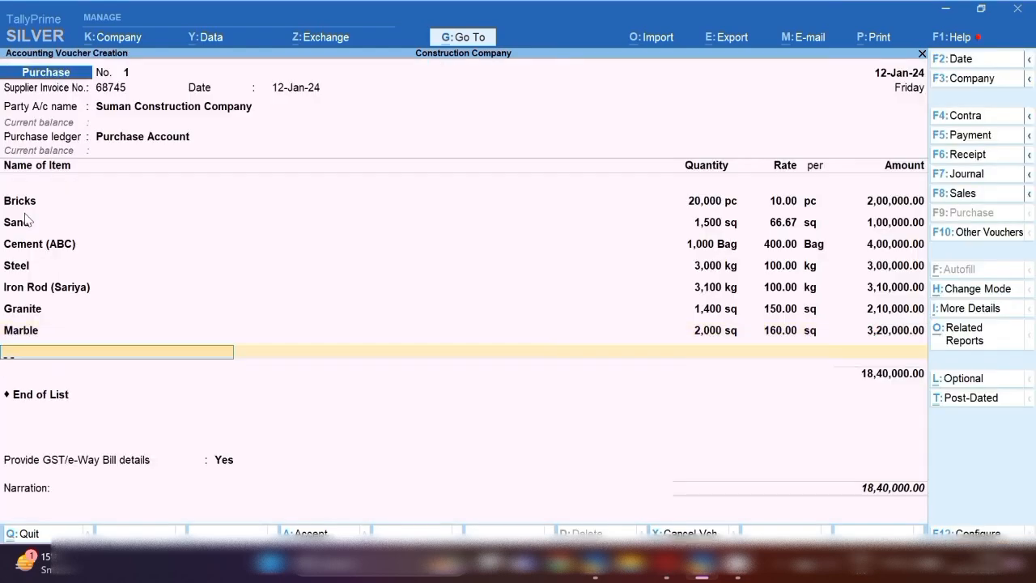
Add Tiles to the purchase voucher, allocating 4,000 sq to Aditya Project at a rate of 65.
type("Tiles")
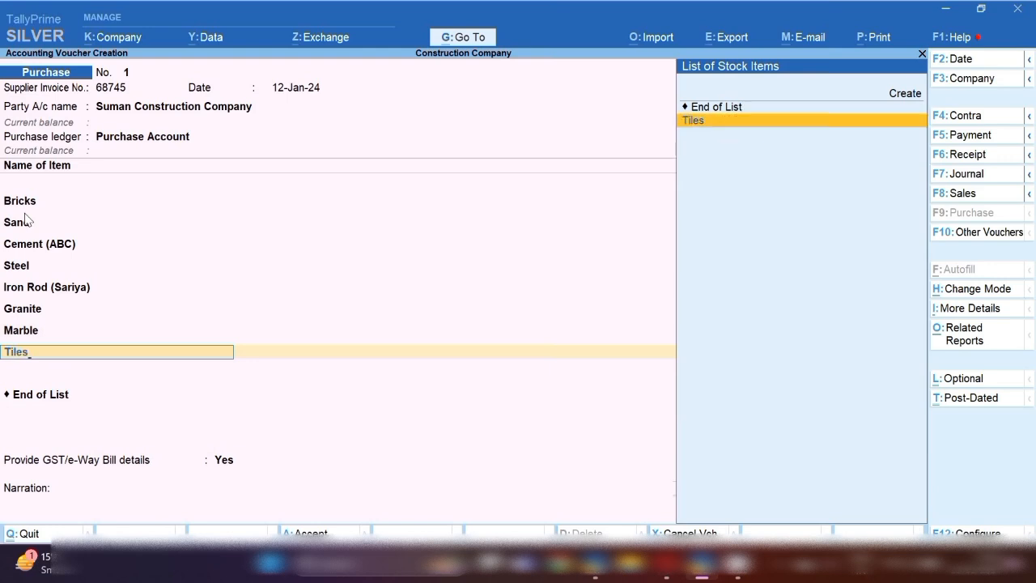
key("Return")
key("Return")
key("Return")
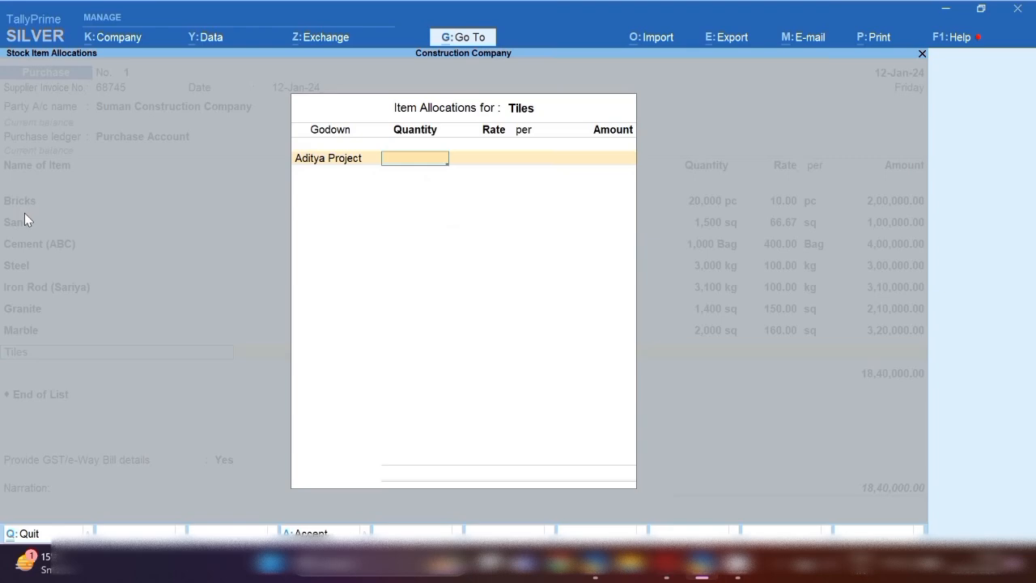
type("4000")
key("Return")
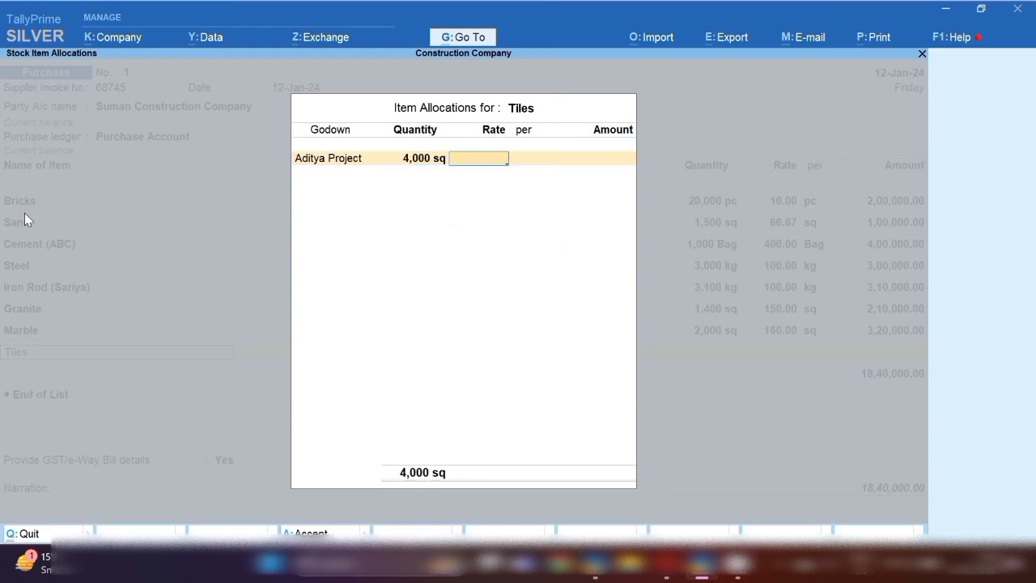
type("65")
key("Return")
key("Return")
key("Return")
key("Return")
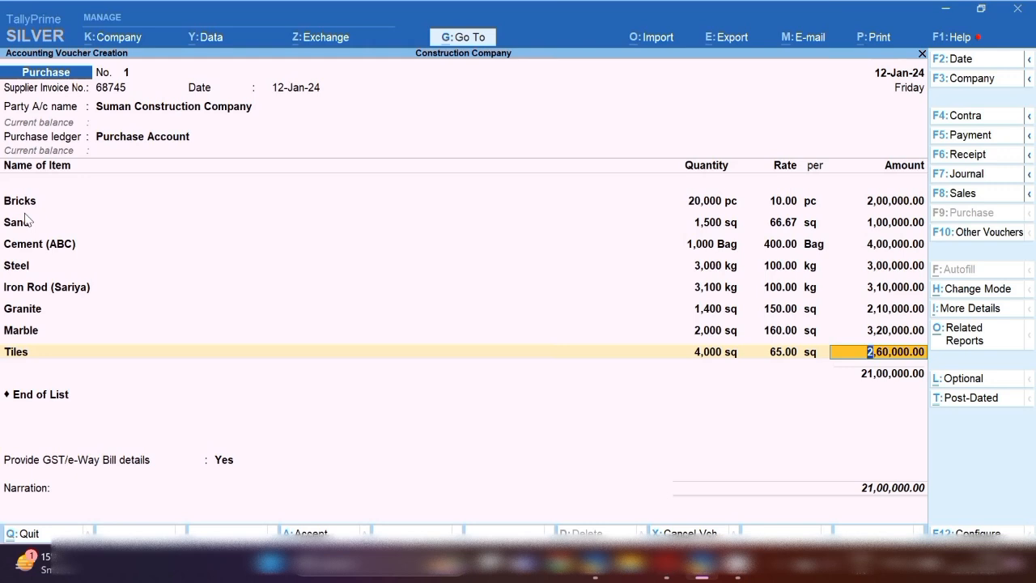
key("Return")
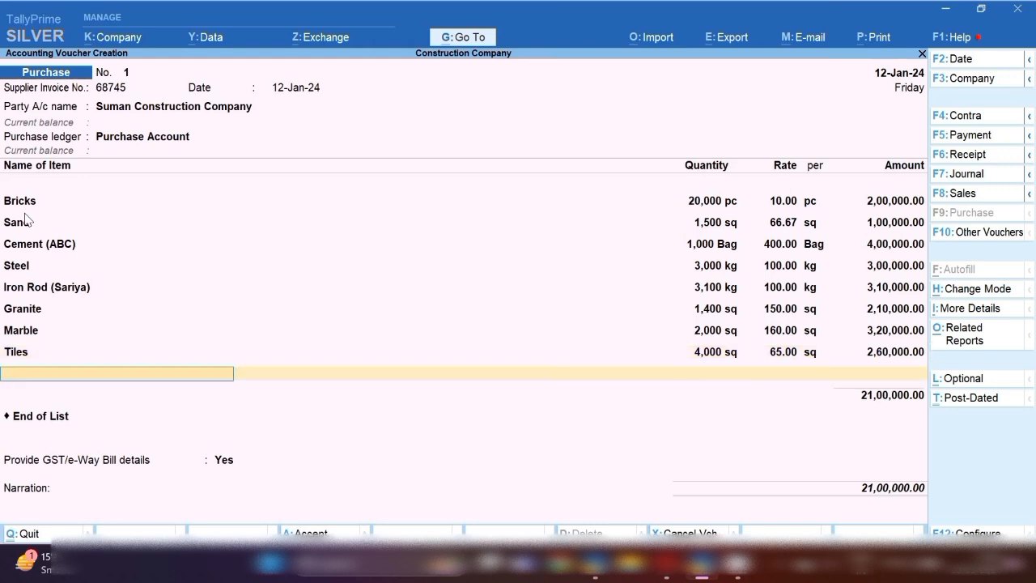
Add Copper Wire to the purchase voucher, allocating 200 Mtr to Aditya Project at a rate of 78.
type("Copp")
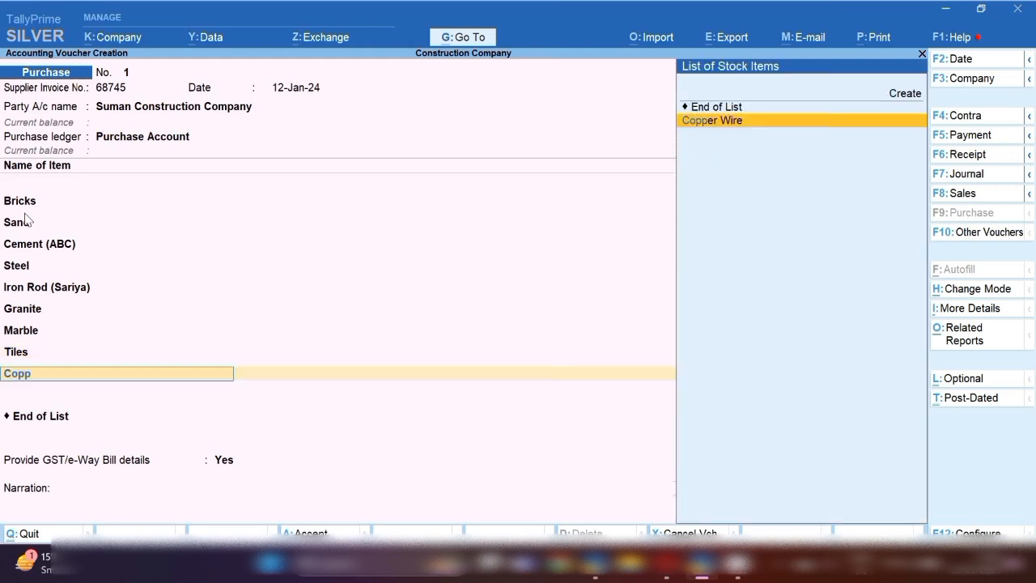
key("Return")
key("Return")
key("Return")
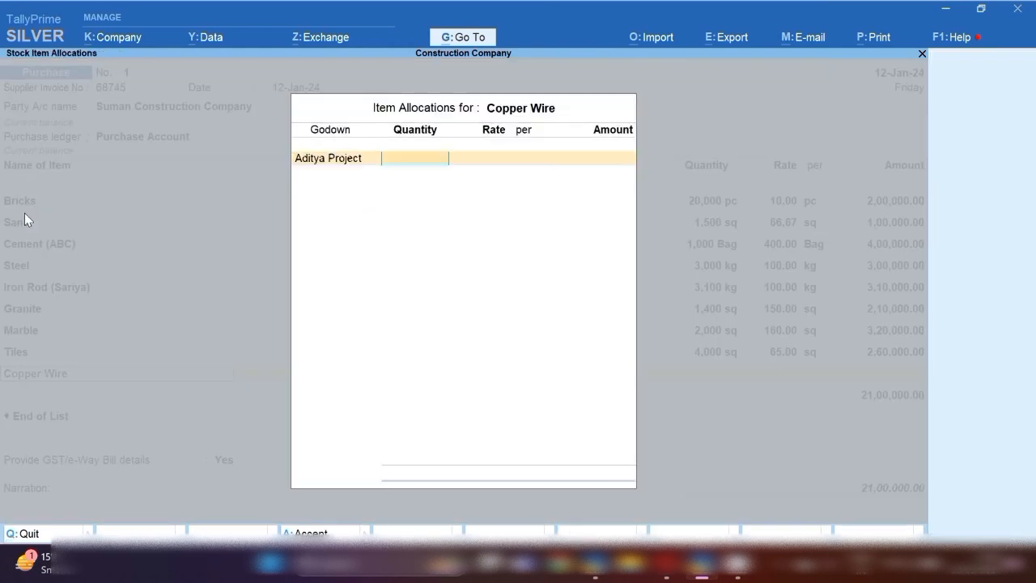
type("200")
key("Return")
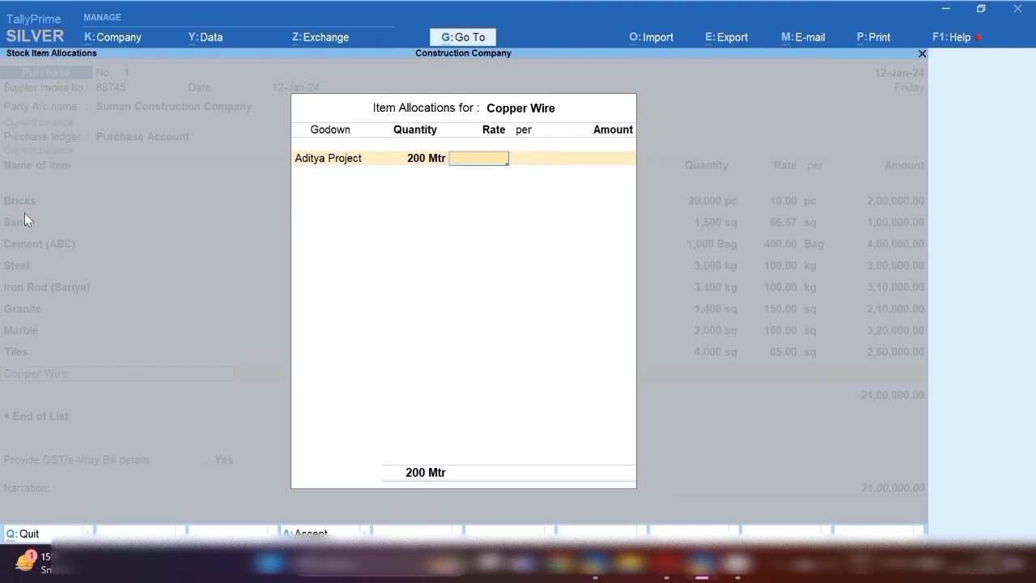
type("78")
key("Return")
key("Return")
key("Return")
key("Return")
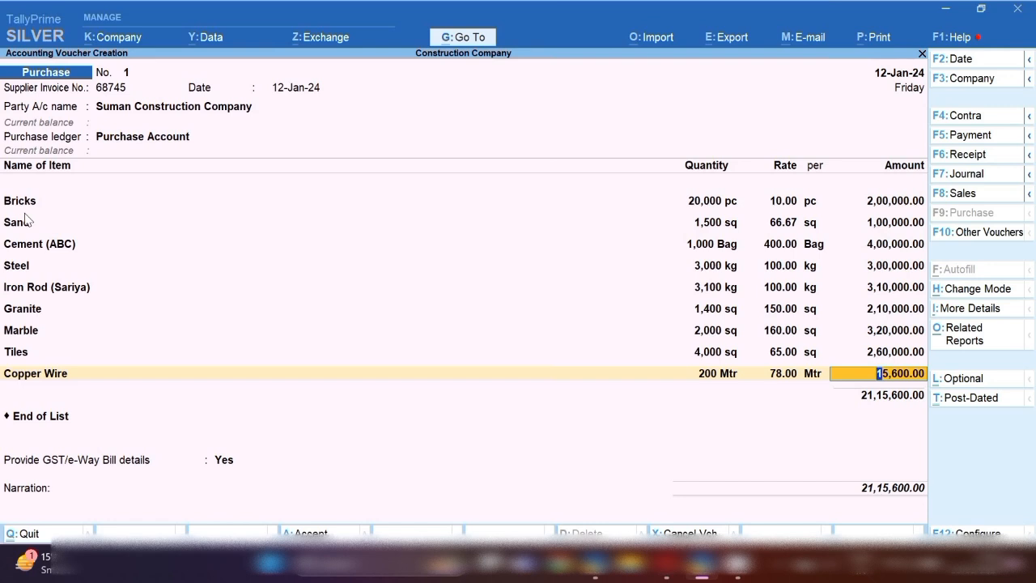
key("Return")
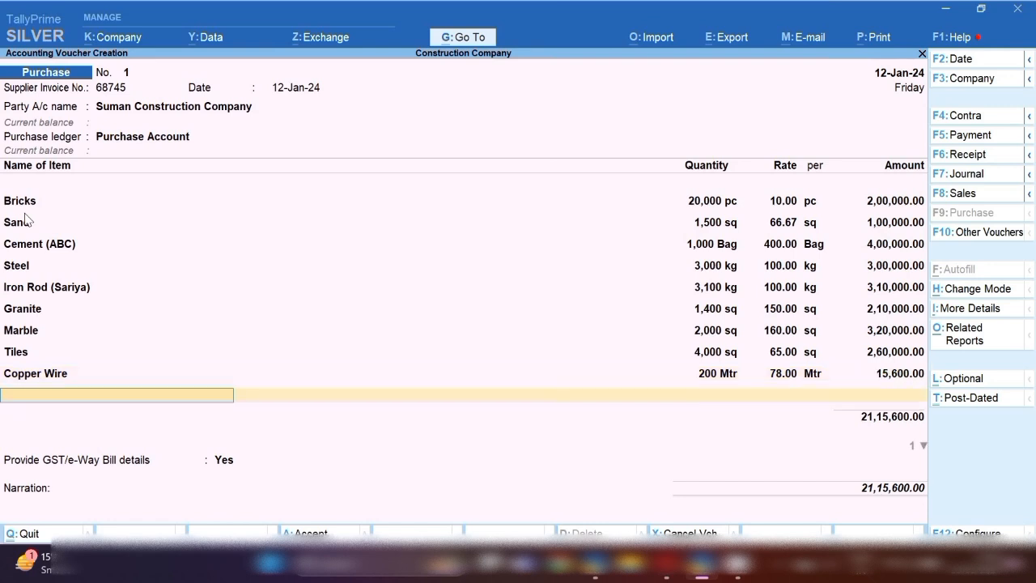
Add Paint with 5 Ltr for Aditya Project at a rate of 5,000, and end the stock item list.
type("Pa")
key("Return")
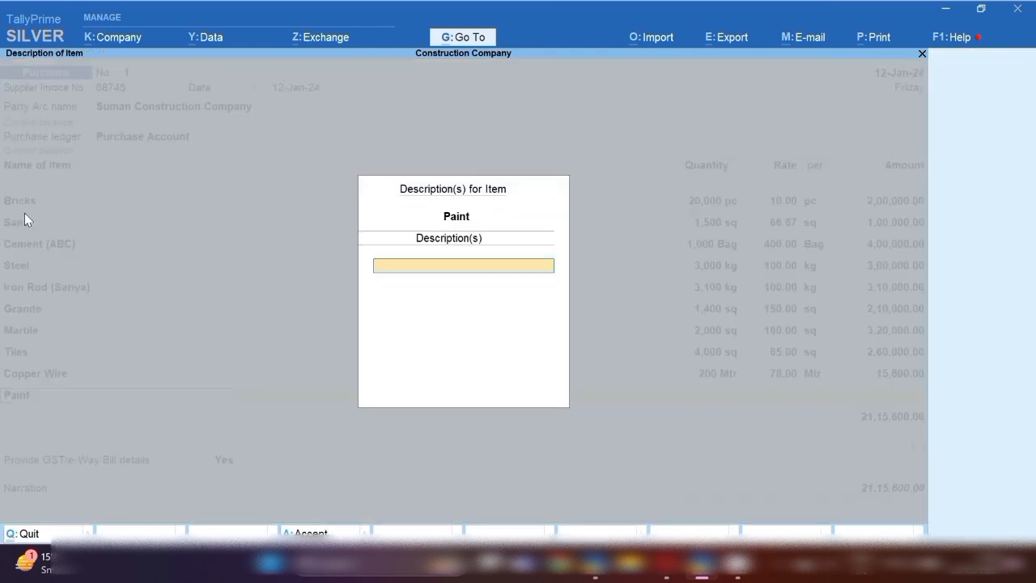
key("Return")
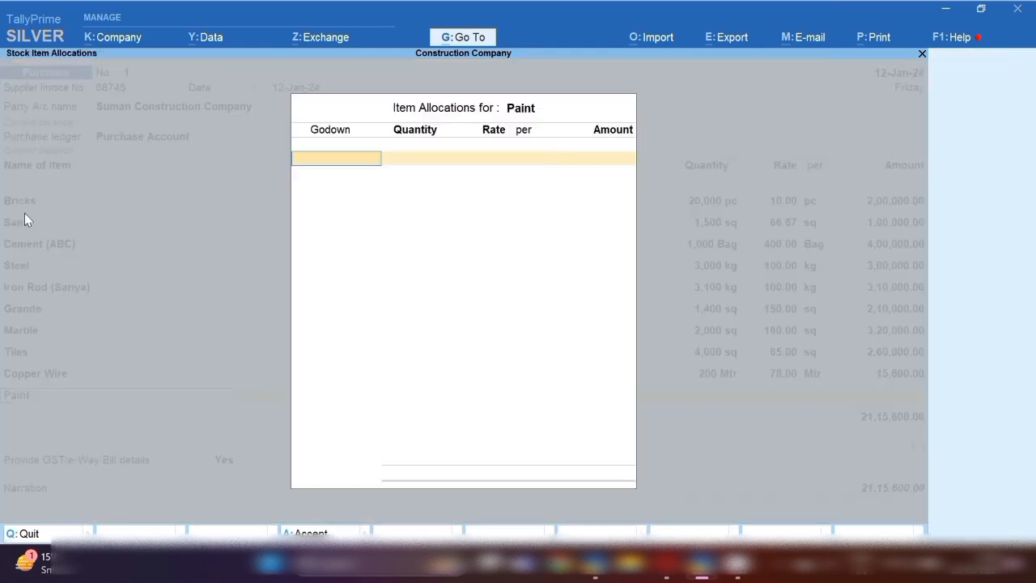
key("Return")
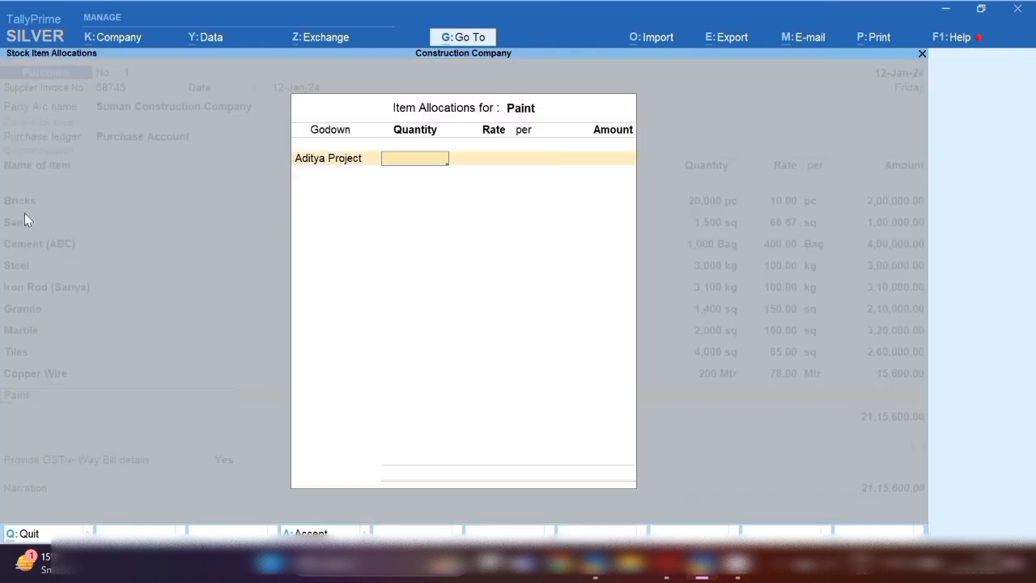
key("Return")
type("500")
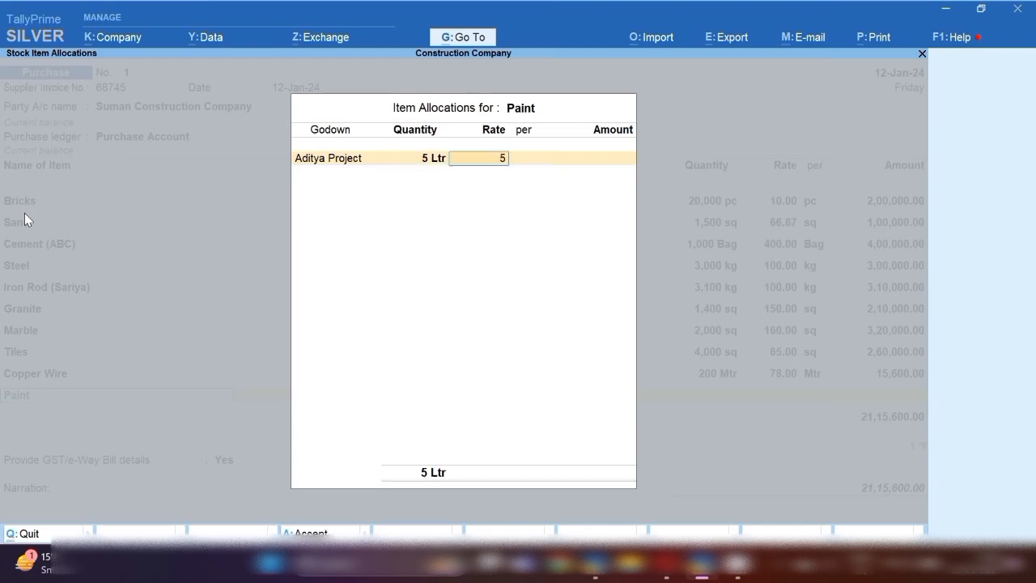
type("0")
key("Return")
key("Return")
key("Return")
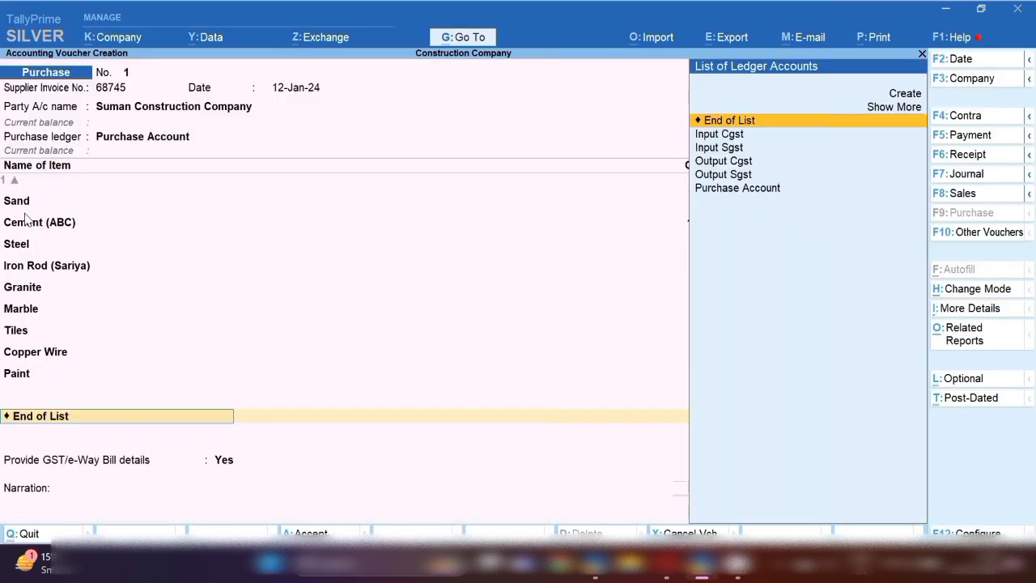
Add the Input Cgst tax ledger below the items, leaving its description blank.
key("Down")
key("Return")
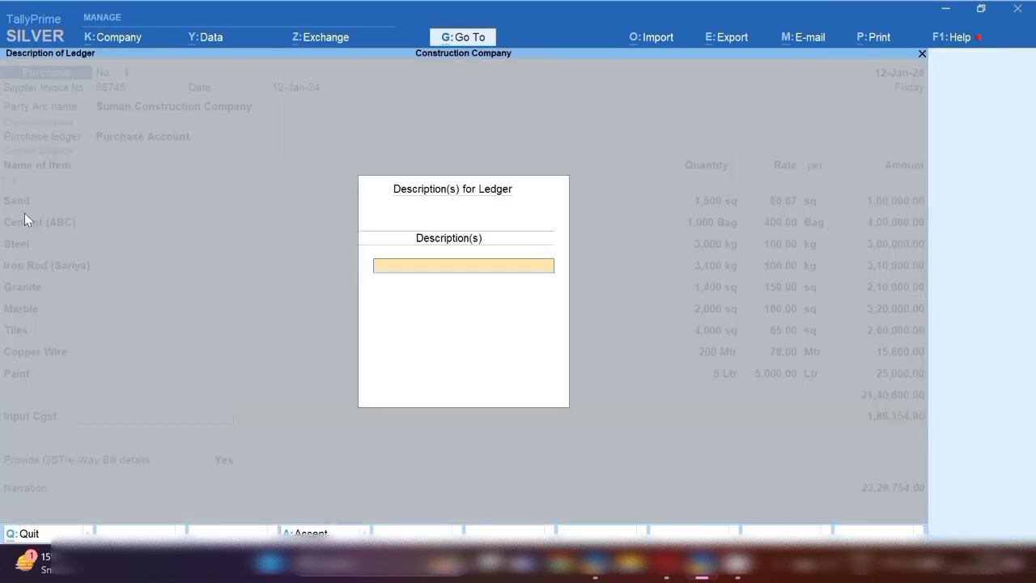
key("Return")
key("Return")
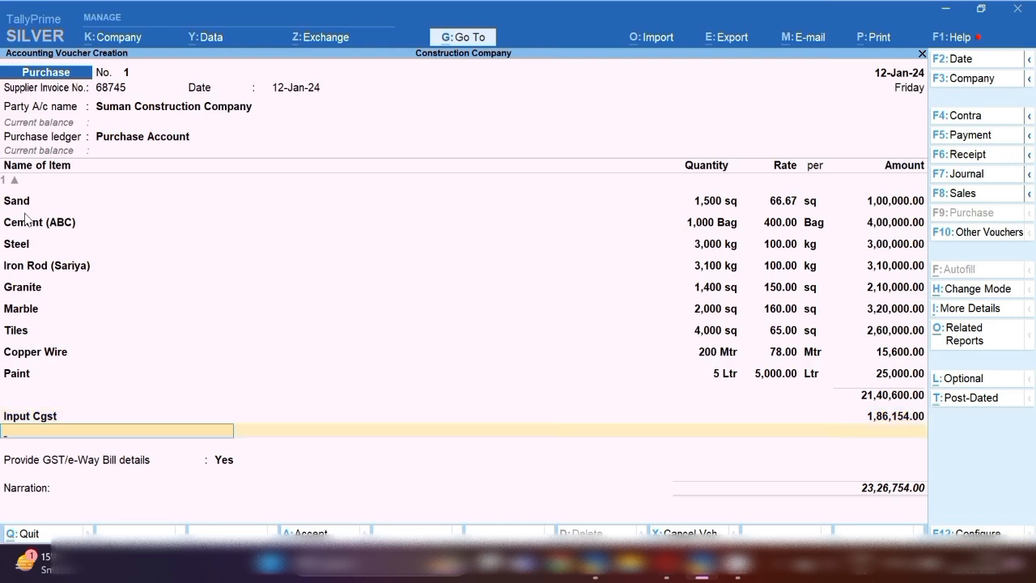
Add the Input Sgst tax ledger below the Input Cgst line, leaving its description blank.
type("S")
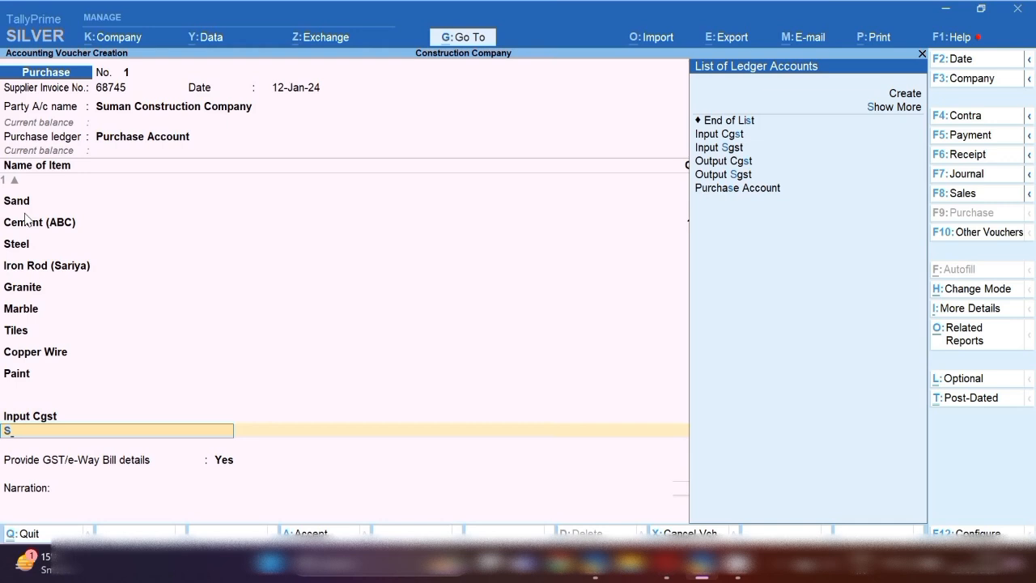
key("Down")
key("Down")
key("Down")
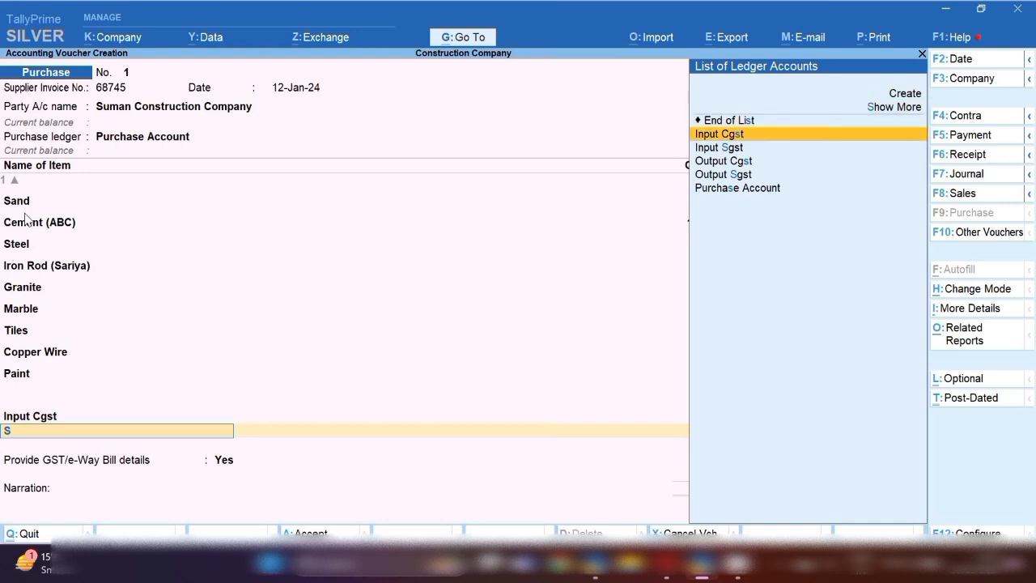
key("Return")
key("Return")
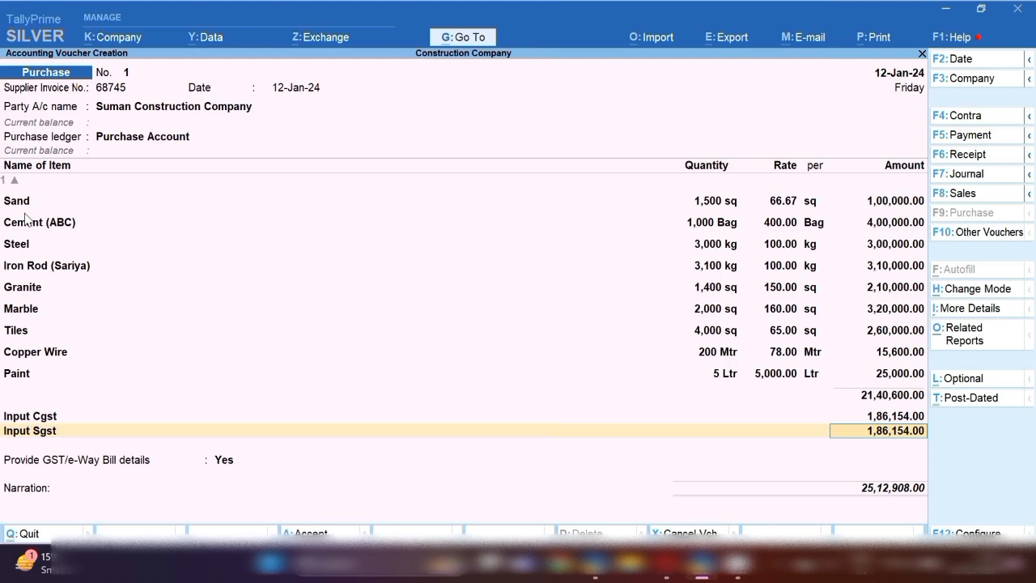
Save the completed purchase voucher and return to the Gateway of Tally.
key("ctrl+a")
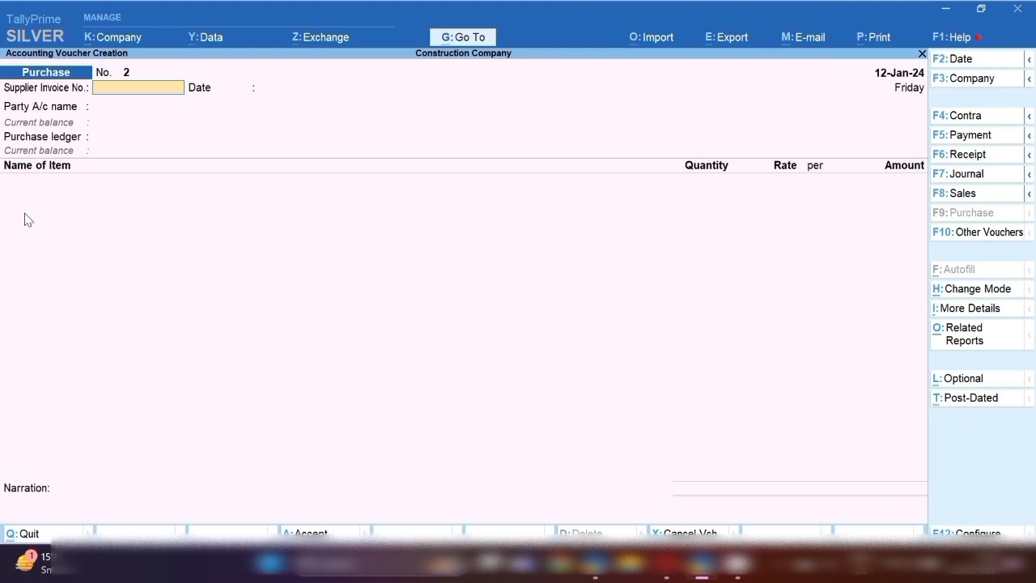
key("Escape")
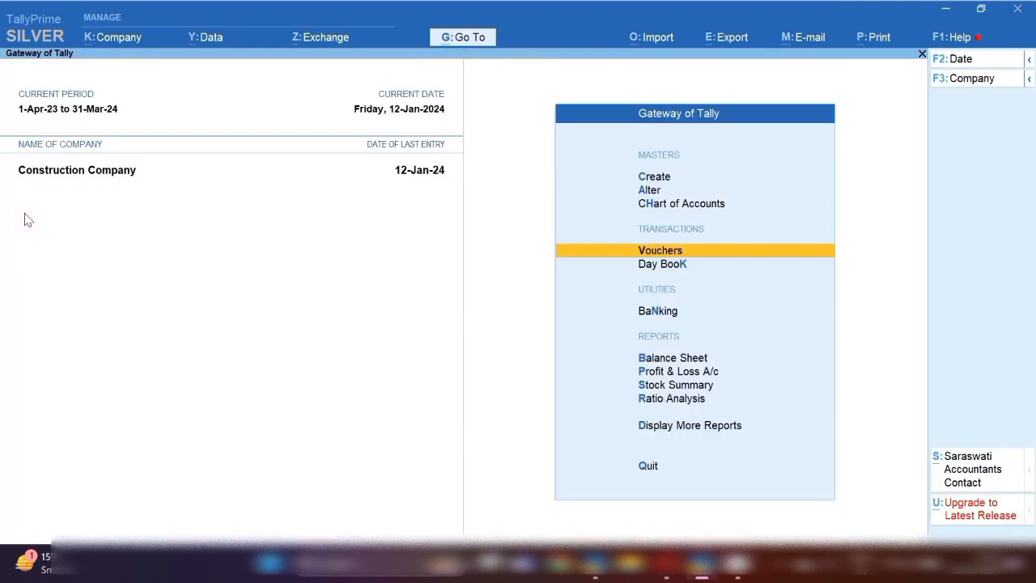
key("Escape")
key("n")
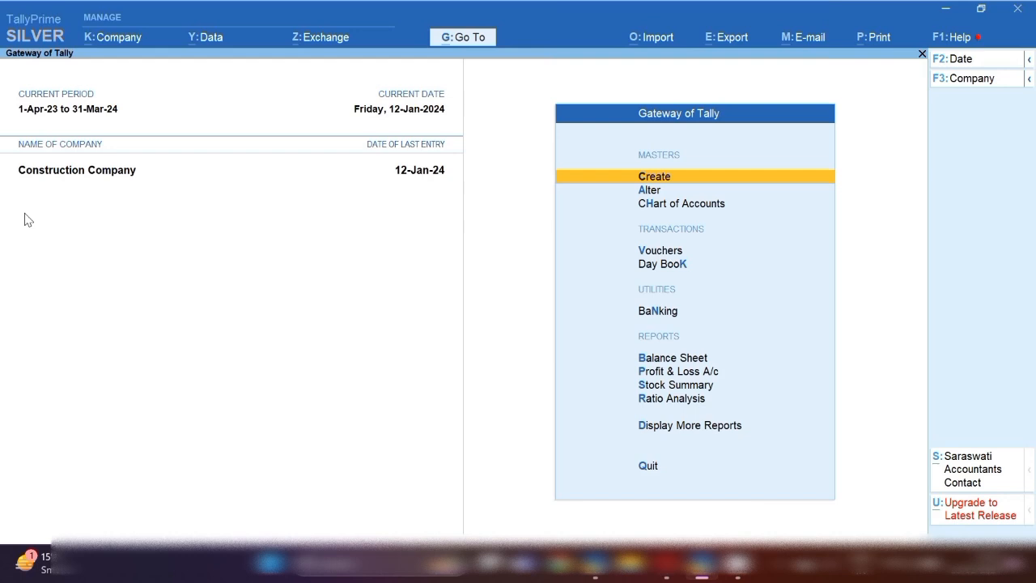
Review the closing balances of all items in the Stock Summary from Bricks to Tiles, and return to the Gateway of Tally.
key("s")
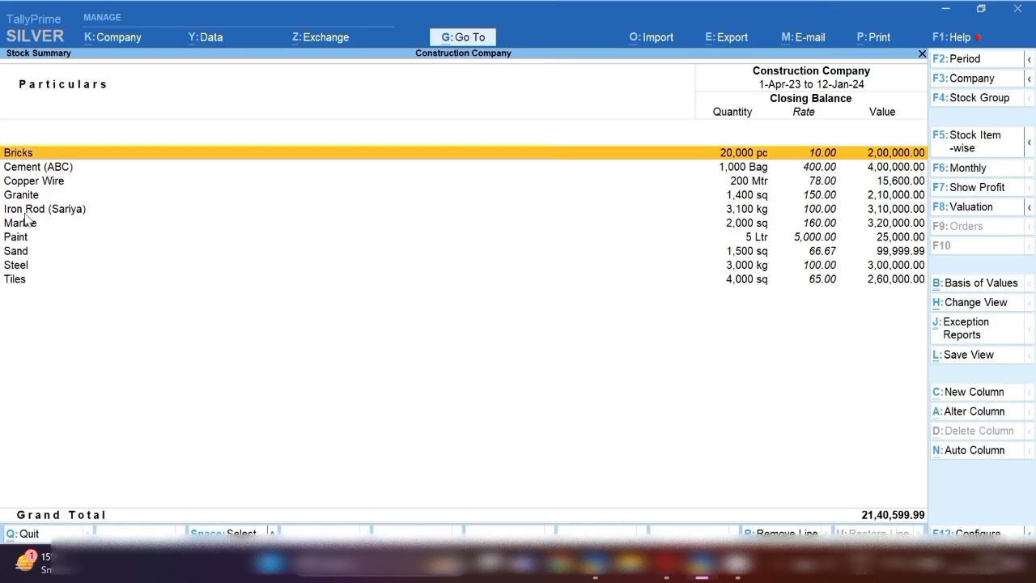
key("space")
key("Down")
key("Down")
key("Down")
key("Down")
key("Down")
key("Down")
key("Down")
key("Down")
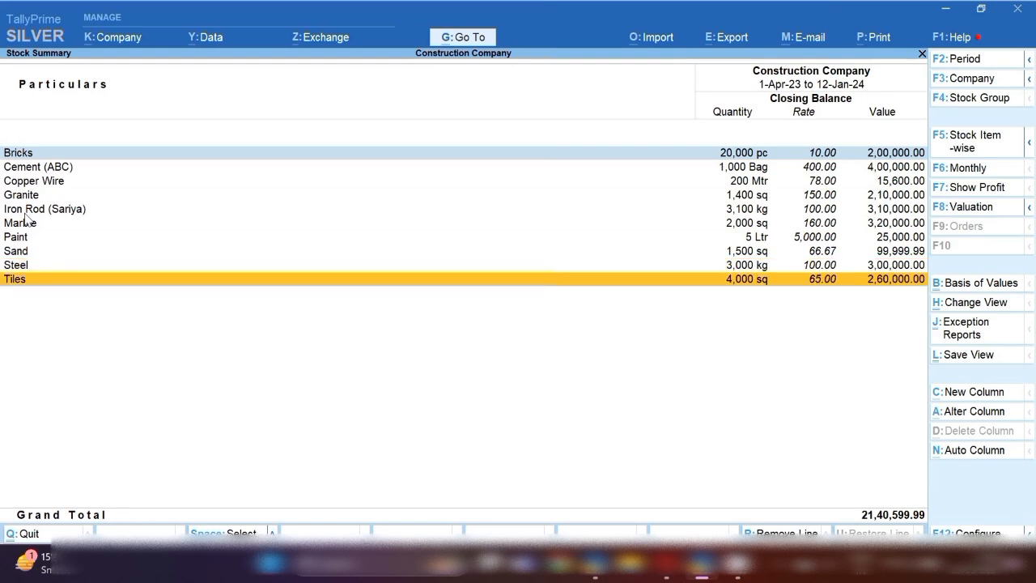
key("Escape")
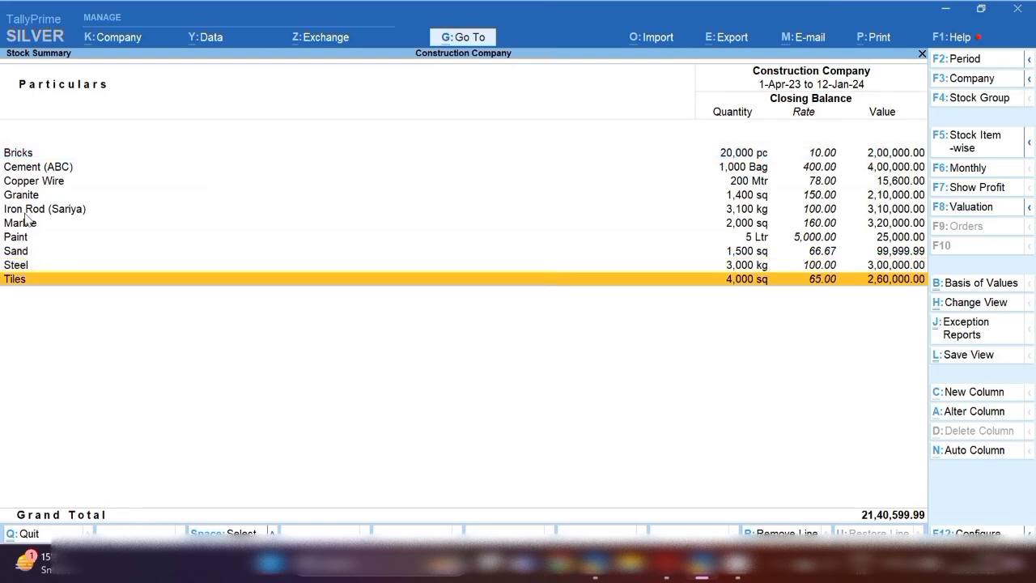
key("Escape")
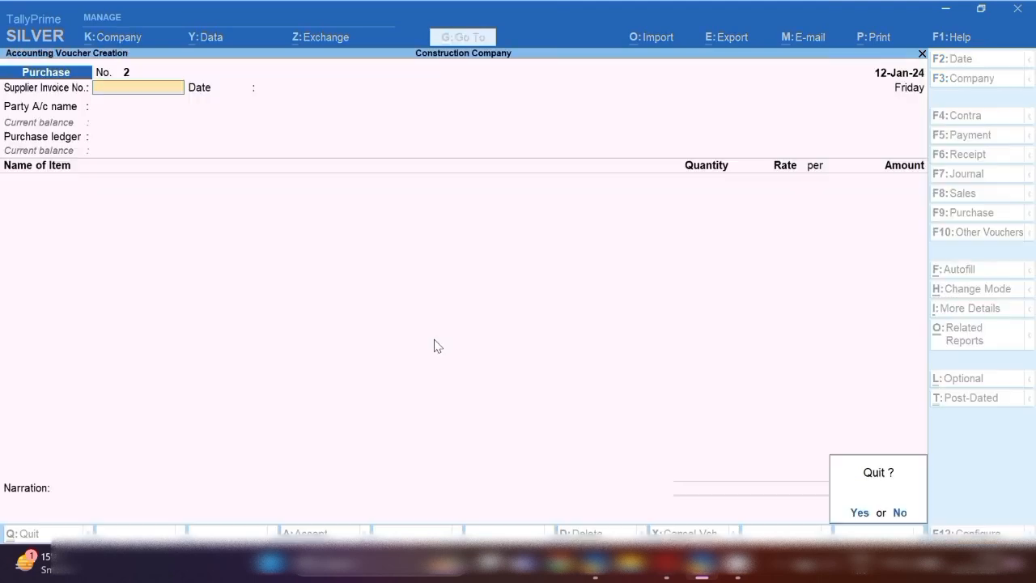
key("y")
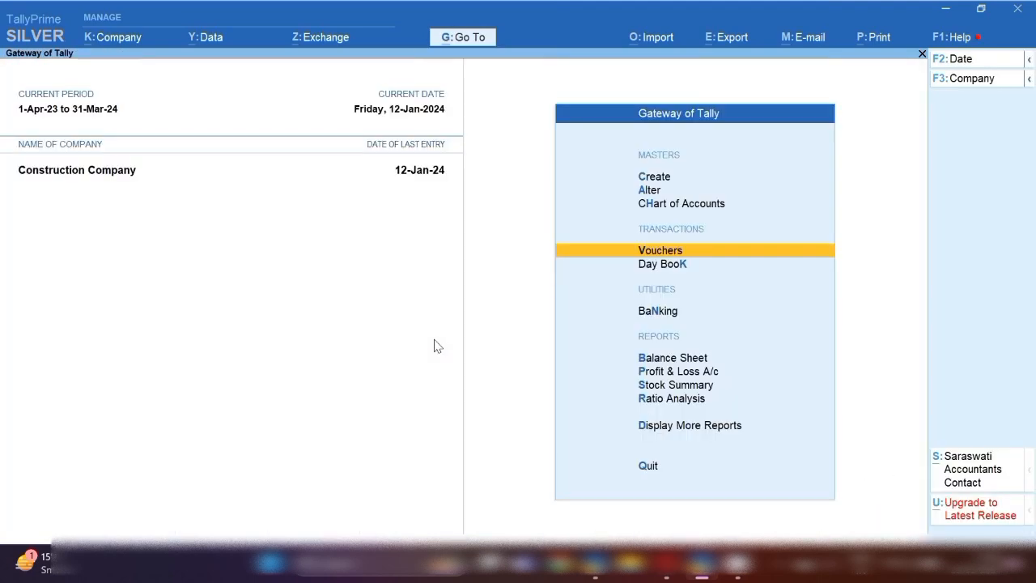
Start creating a stock item named Flate (Aditya Birla), leaving its alias blank.
key("Up")
key("Up")
key("Up")
key("Return")
key("Down")
key("Down")
key("Down")
key("Down")
key("Down")
key("Down")
key("Return")
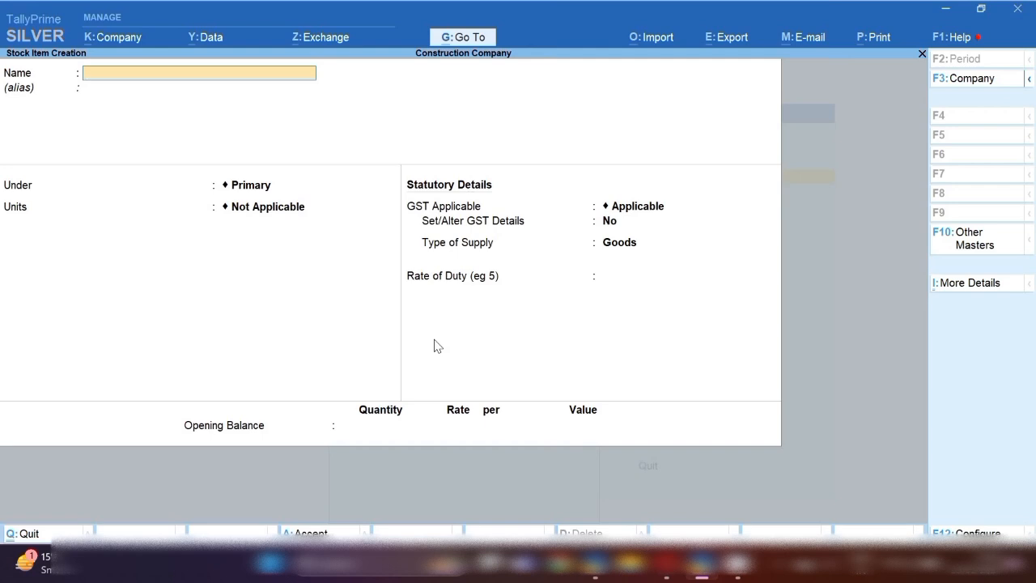
type("Flate (Aditya birla")
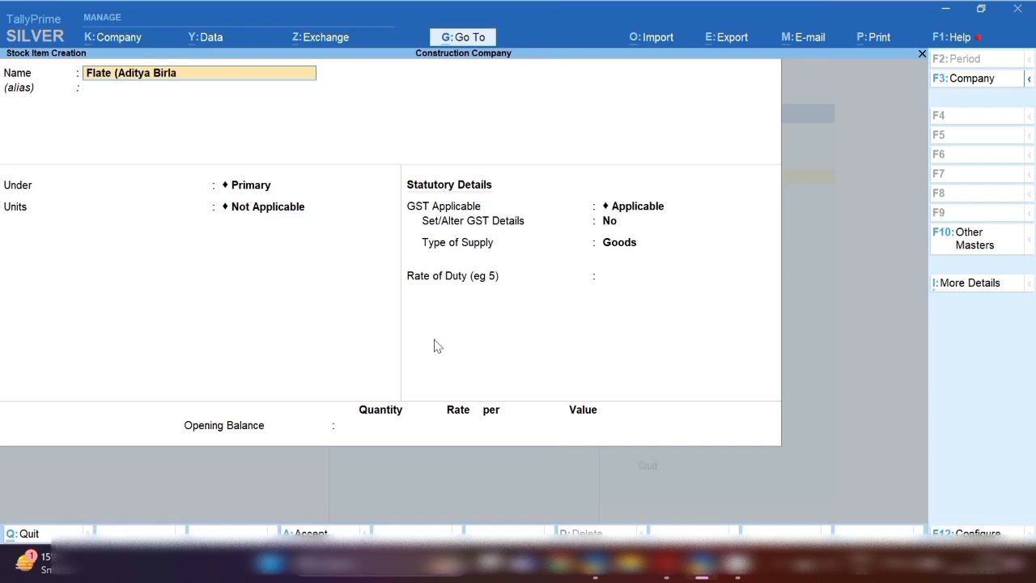
type(")")
key("Return")
key("Return")
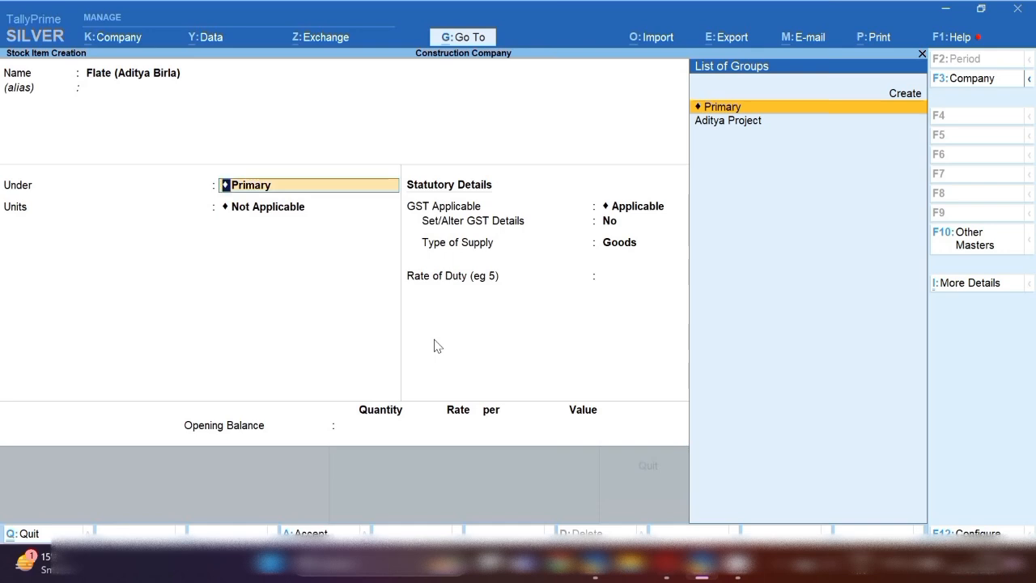
Place the item under the Aditya Project stock group and rename that group Finished Good.
key("Down")
key("ctrl")
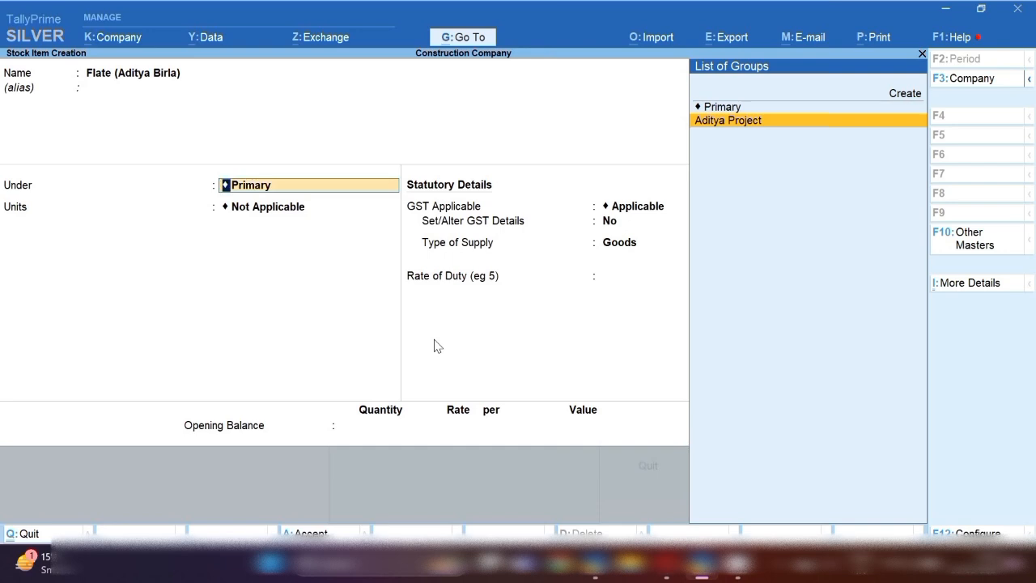
key("Return")
key("BackSpace")
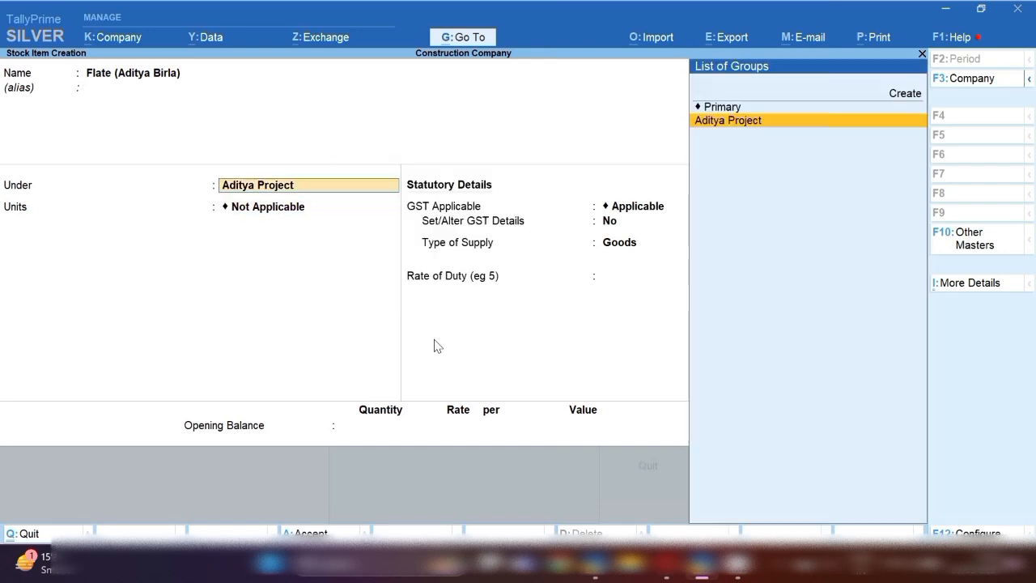
key("ctrl+Return")
type("F")
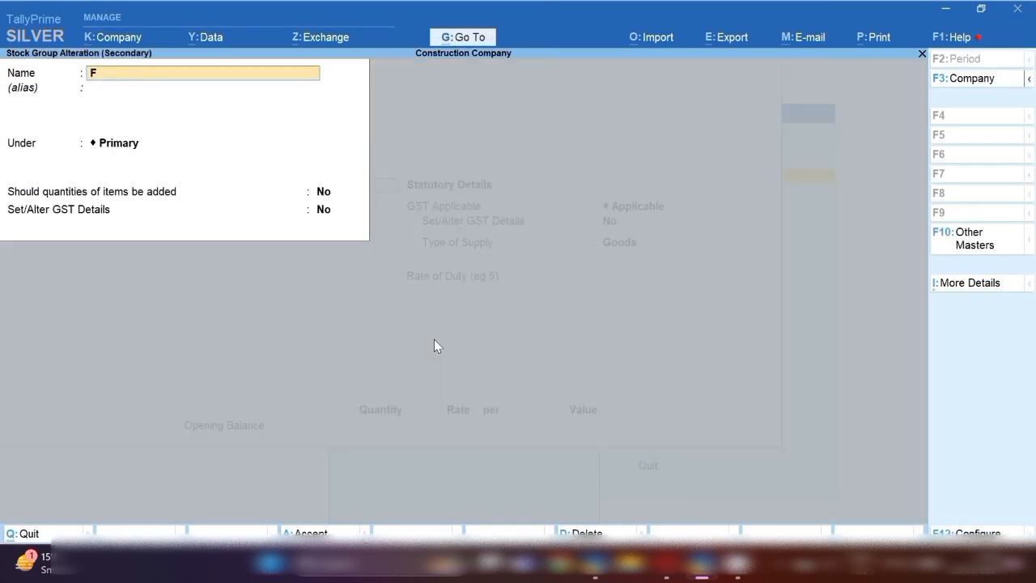
type("inished")
type(" Goof")
key("BackSpace")
type("d")
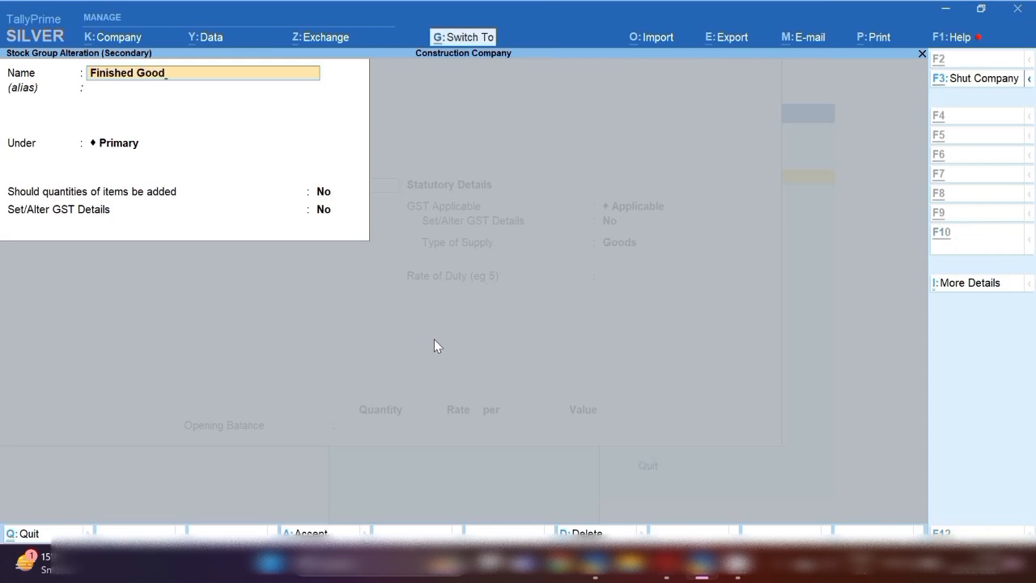
key("ctrl+a")
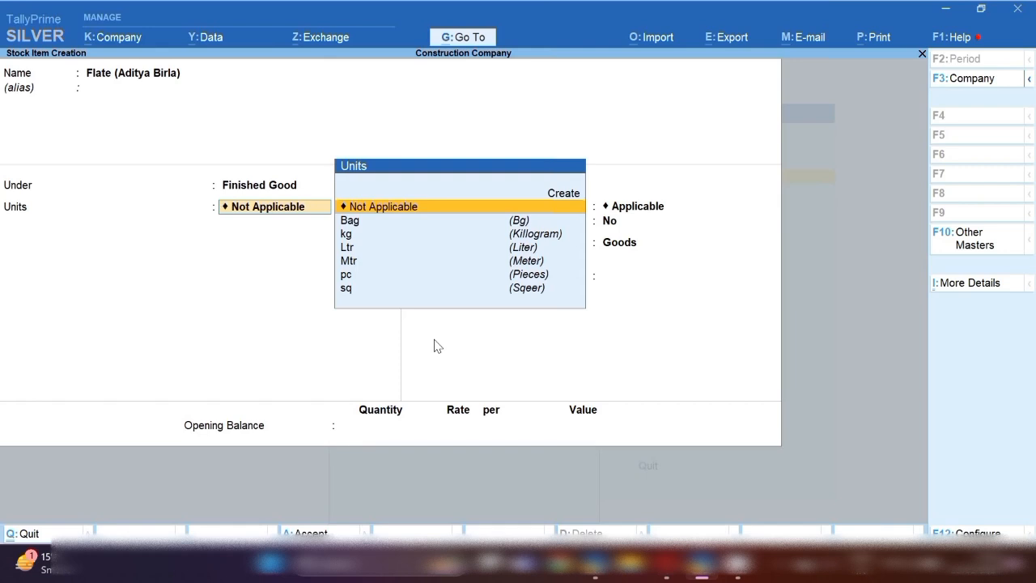
Look through the existing units of measure available for the Flate (Aditya Birla) item.
key("Down")
key("Down")
key("Down")
key("Down")
key("Down")
key("Up")
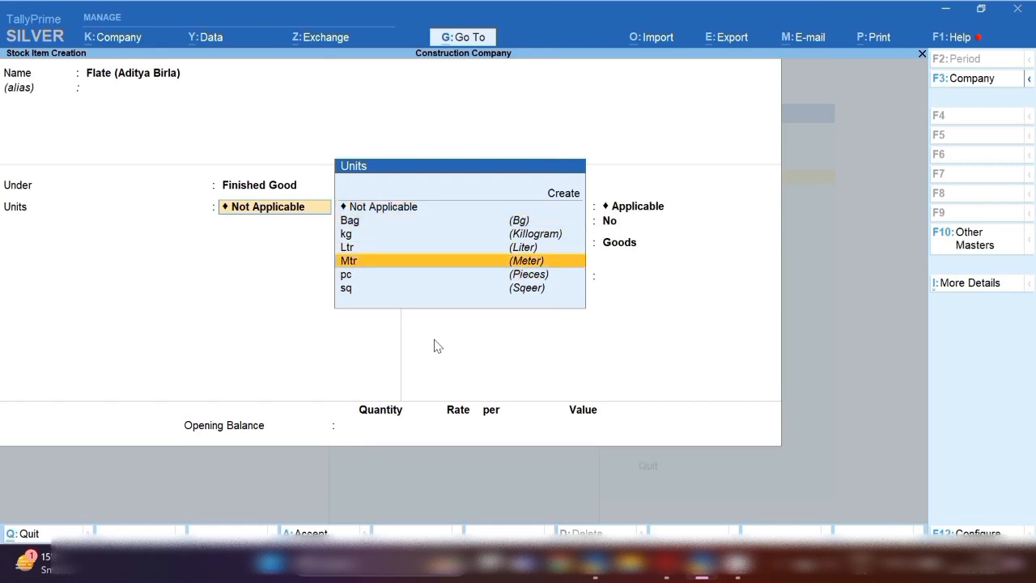
key("Up")
key("Up")
key("Up")
key("Up")
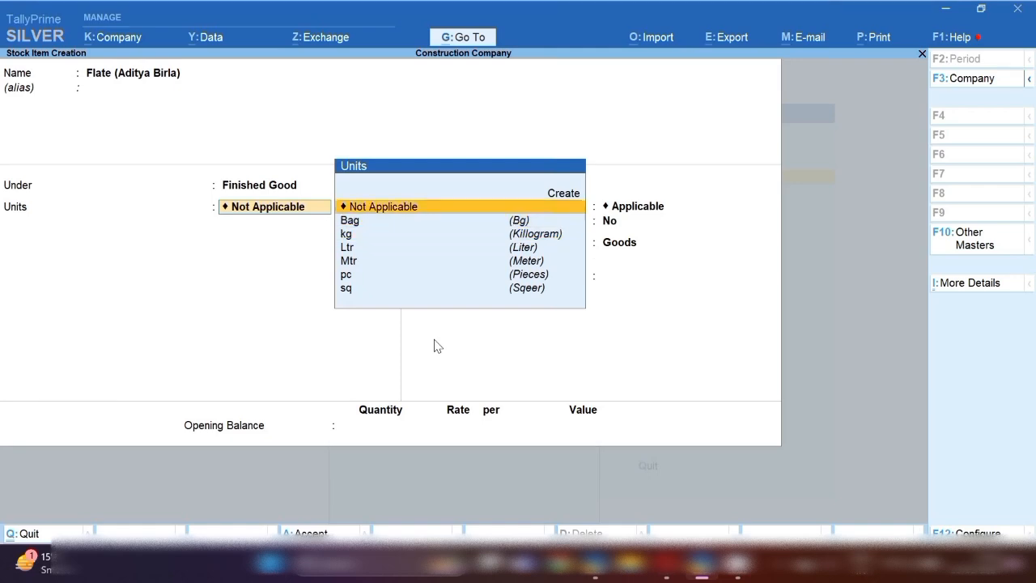
Create a simple unit with symbol No, formal name Number, UQC NOS-NUMBERS and 0 decimal places for the item.
key("alt+c")
type("no")
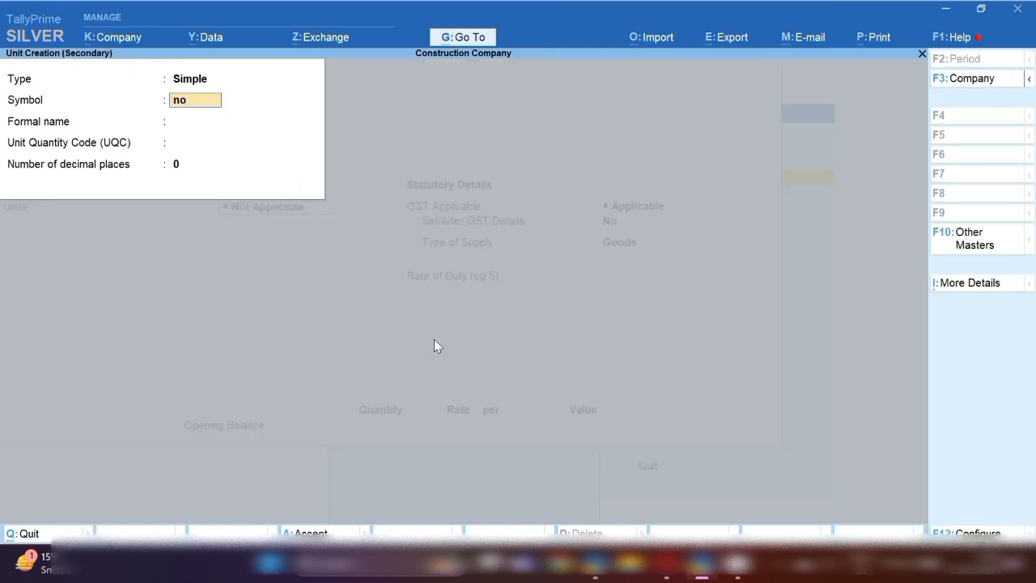
key("BackSpace")
key("BackSpace")
type("No")
key("Return")
type("Number")
key("Return")
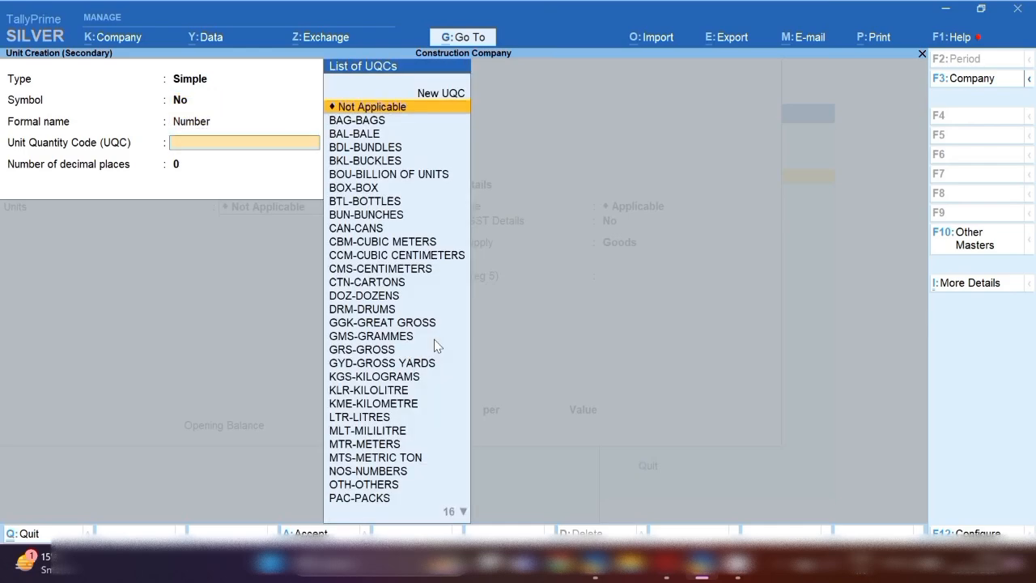
type("nu")
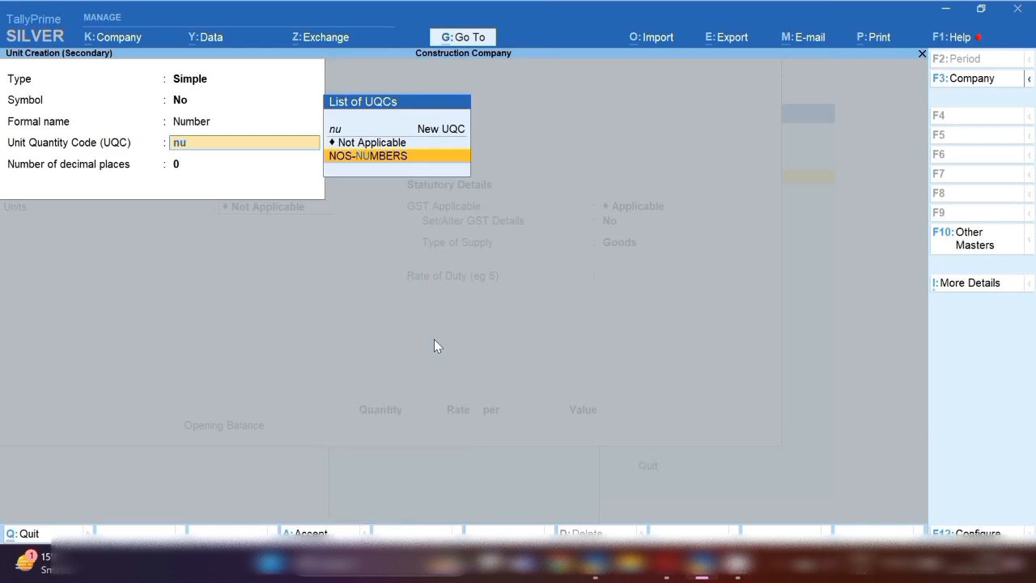
key("Return")
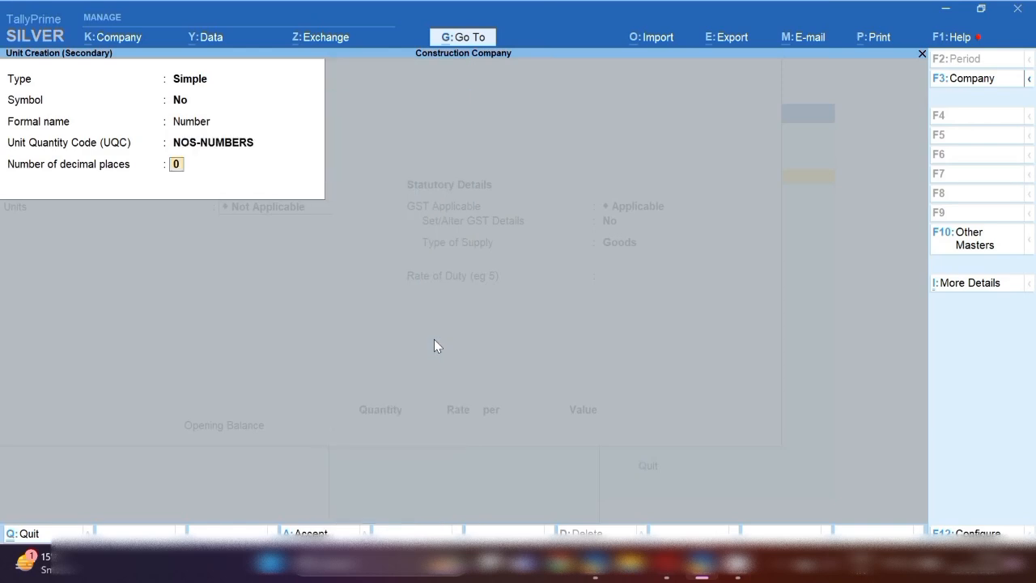
key("Return")
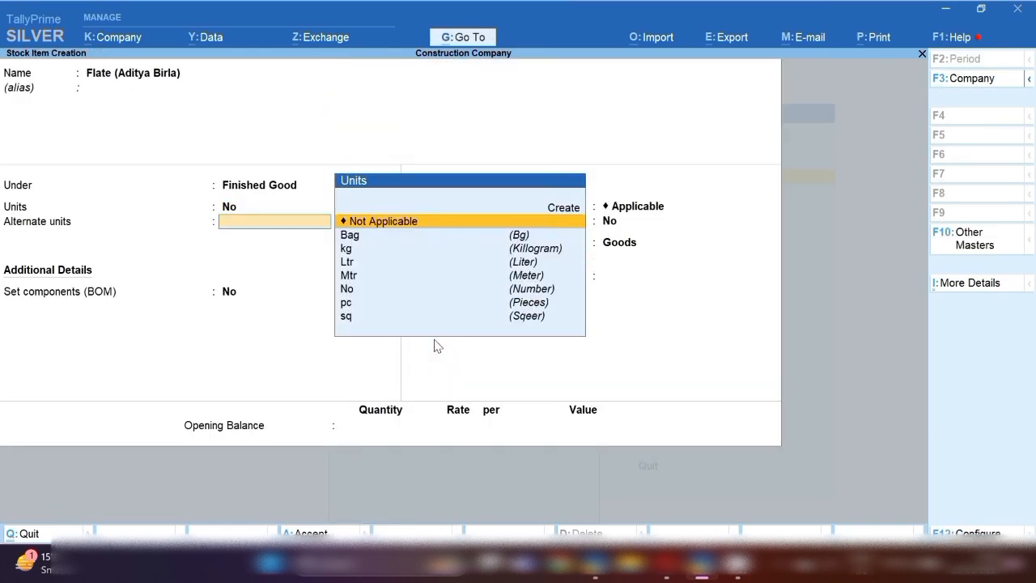
Leave the item's alternate unit Not Applicable, check the item configuration, and set components (BOM) to Yes.
key("Return")
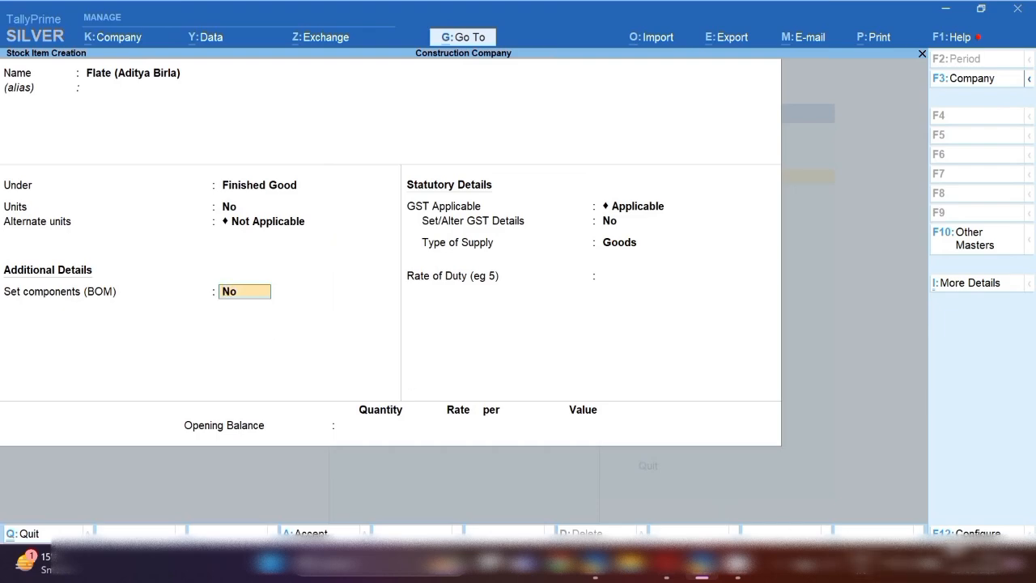
key("F12")
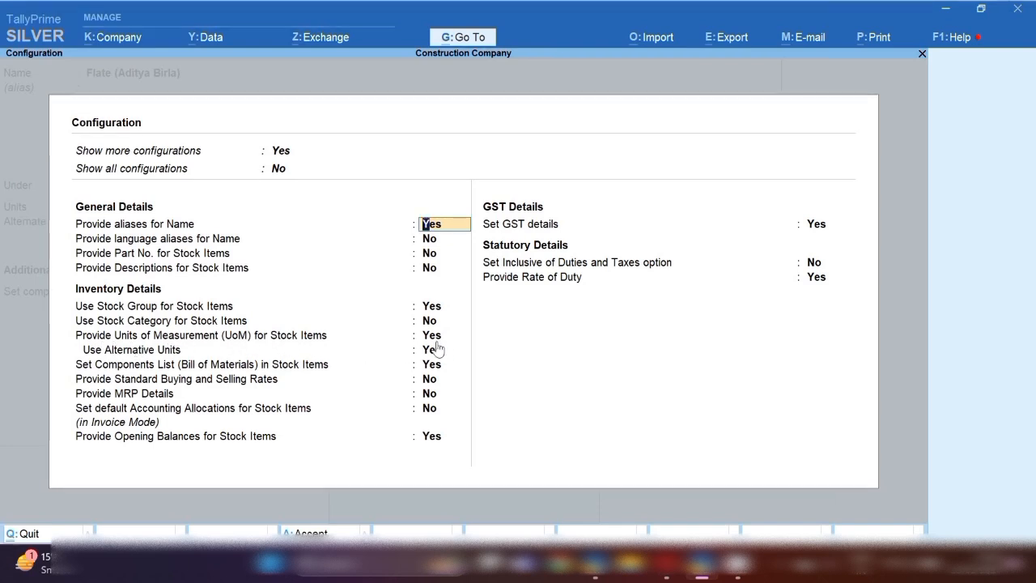
key("ctrl+a")
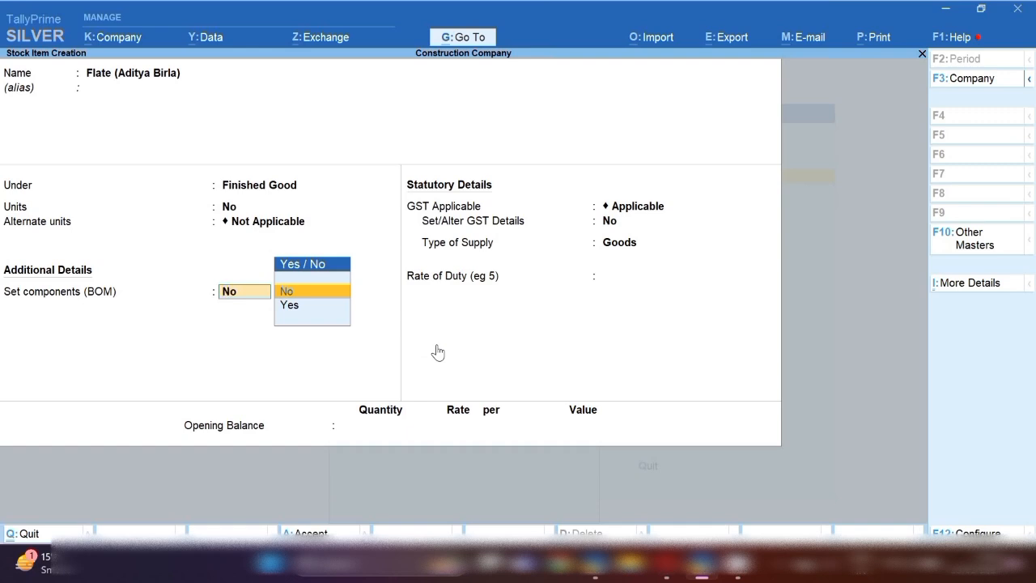
key("Down")
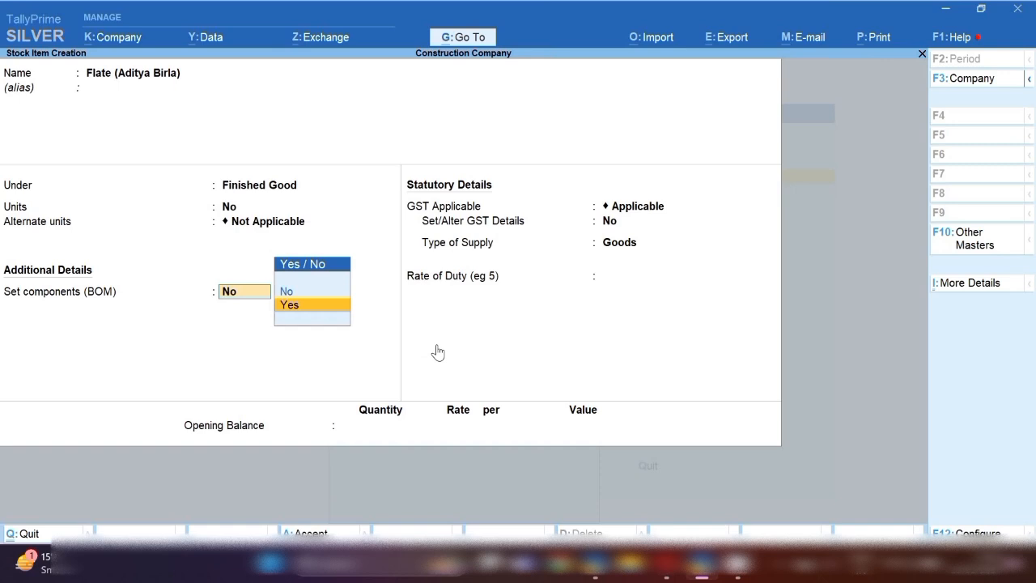
key("Return")
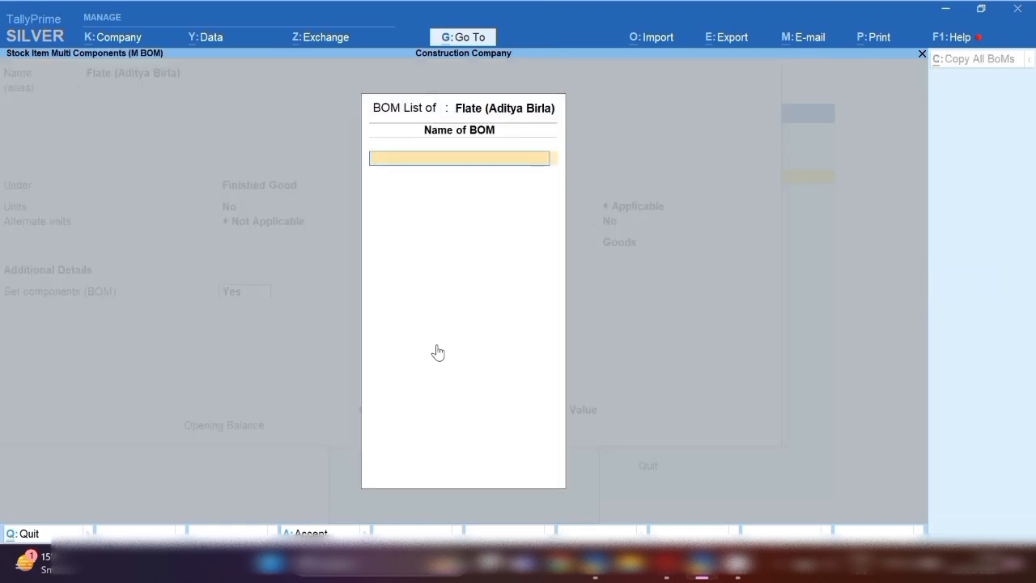
Name the bill of materials Aditya Birla and set its unit of manufacture to 1 No.
type("Aditya Birla")
key("Return")
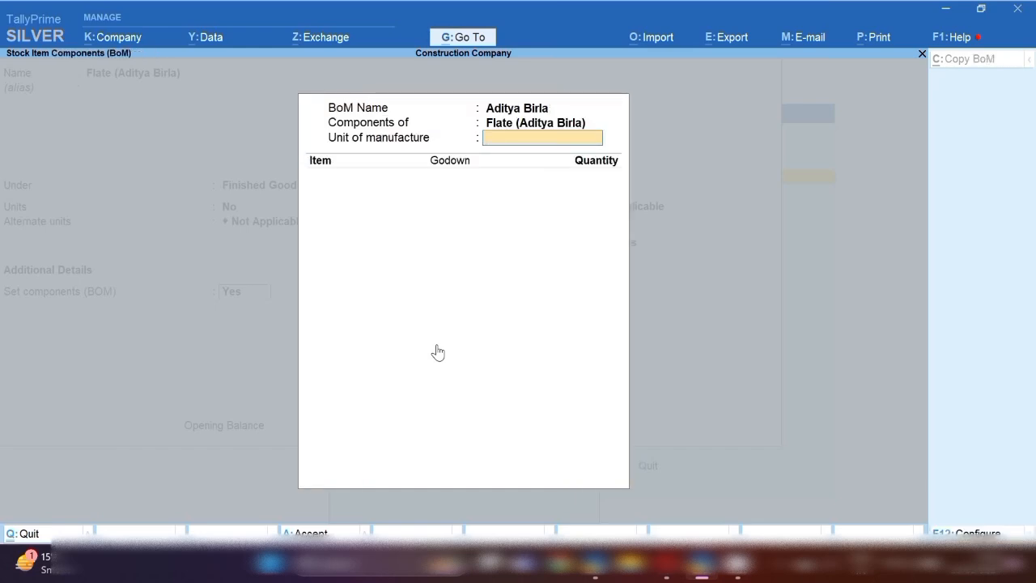
type("1")
key("Return")
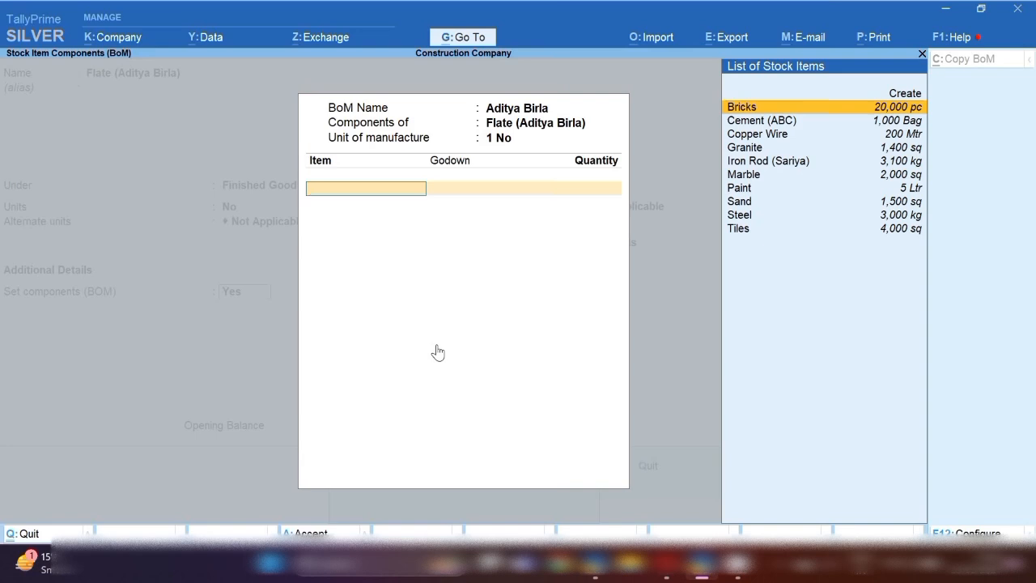
Add Bricks from the Aditya Project godown to the bill of materials with a quantity of 20,000 pc.
key("Return")
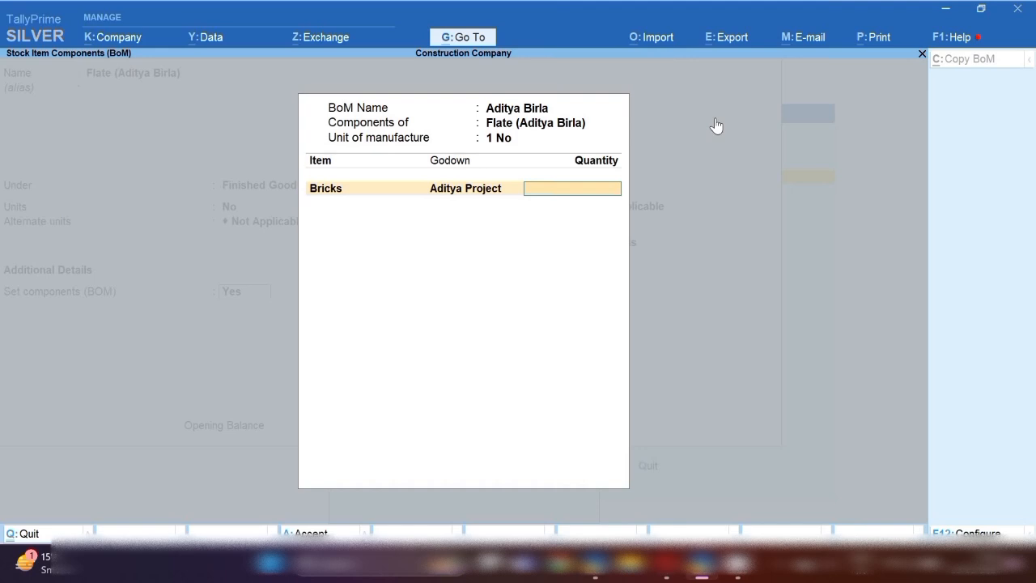
type("0")
key("BackSpace")
type("20000")
key("Return")
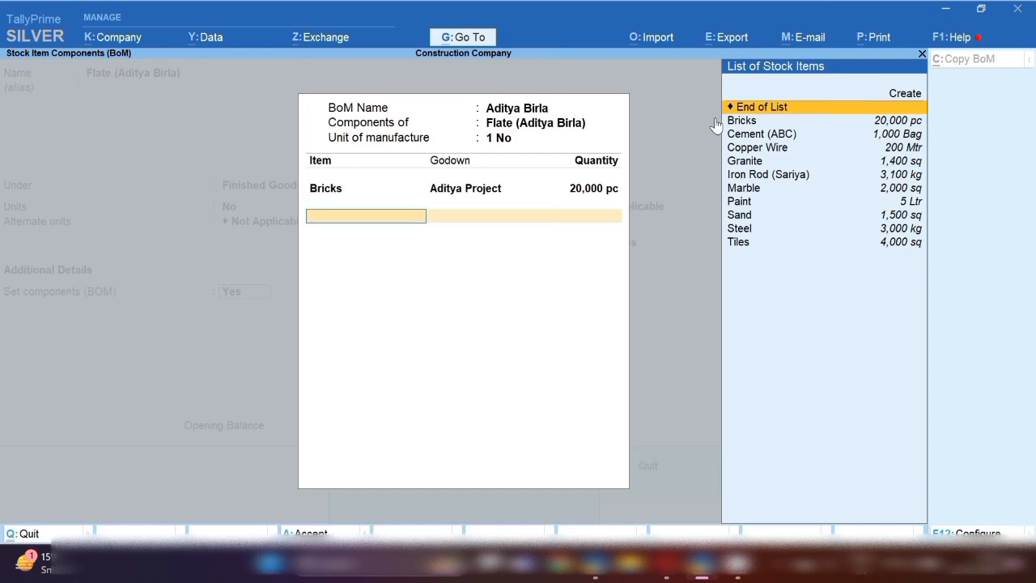
Add Cement (ABC) from the Aditya Project godown to the bill of materials with a quantity of 1,000 Bag.
key("Down")
key("Down")
key("Return")
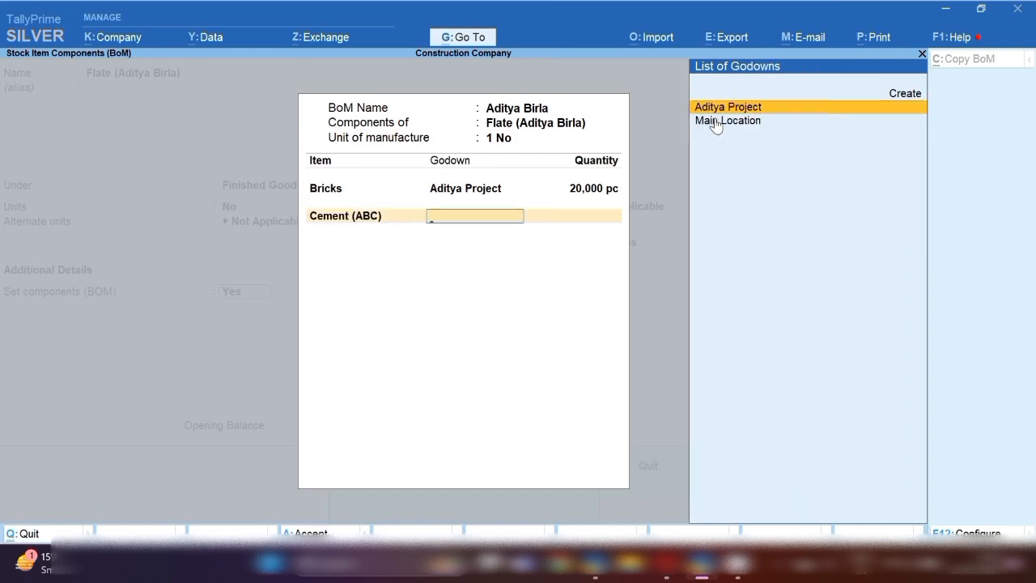
key("Return")
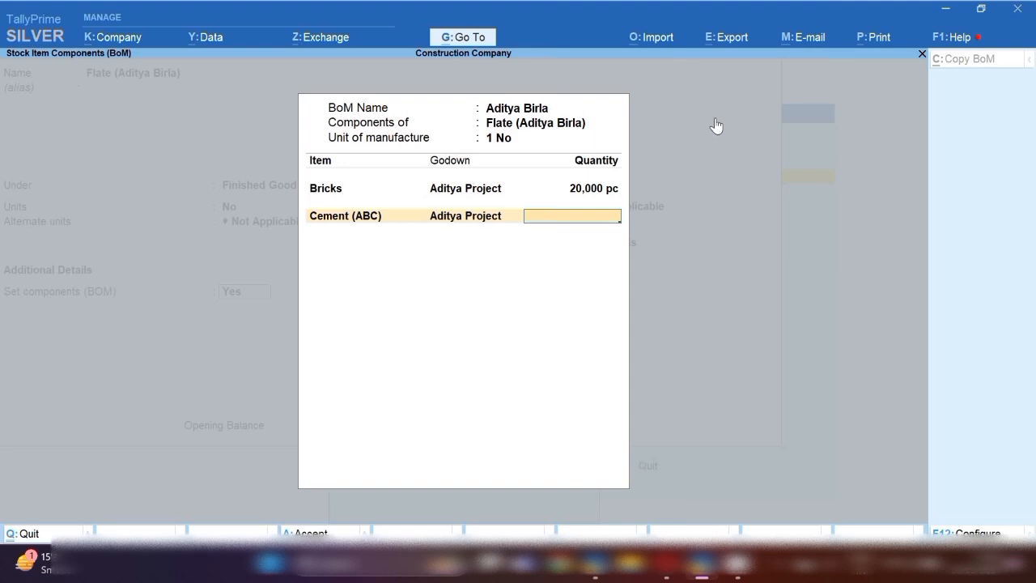
type("1,000")
key("Return")
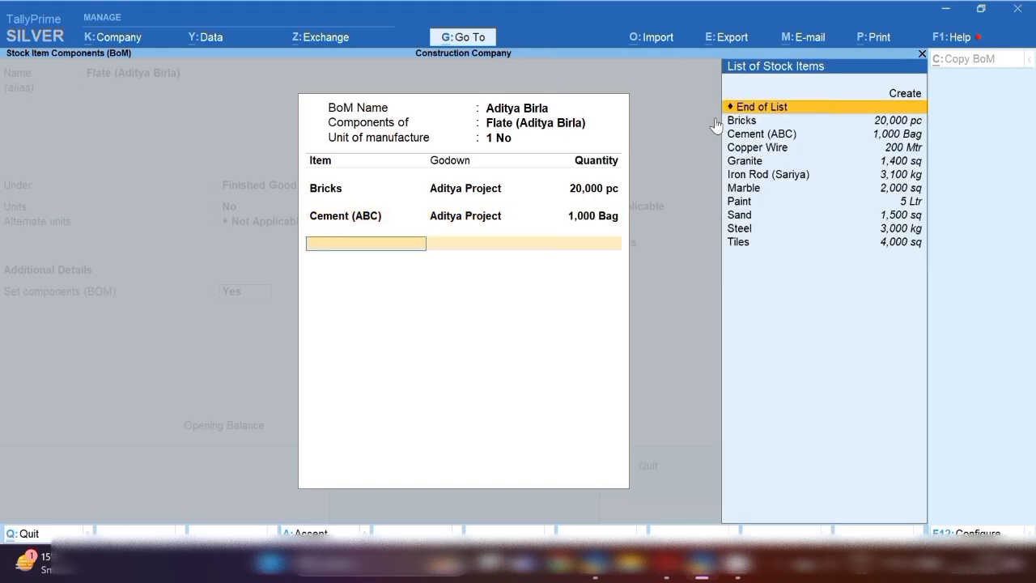
Add Copper Wire from the Aditya Project godown to the bill of materials with a quantity of 200 Mtr.
key("Down")
key("Down")
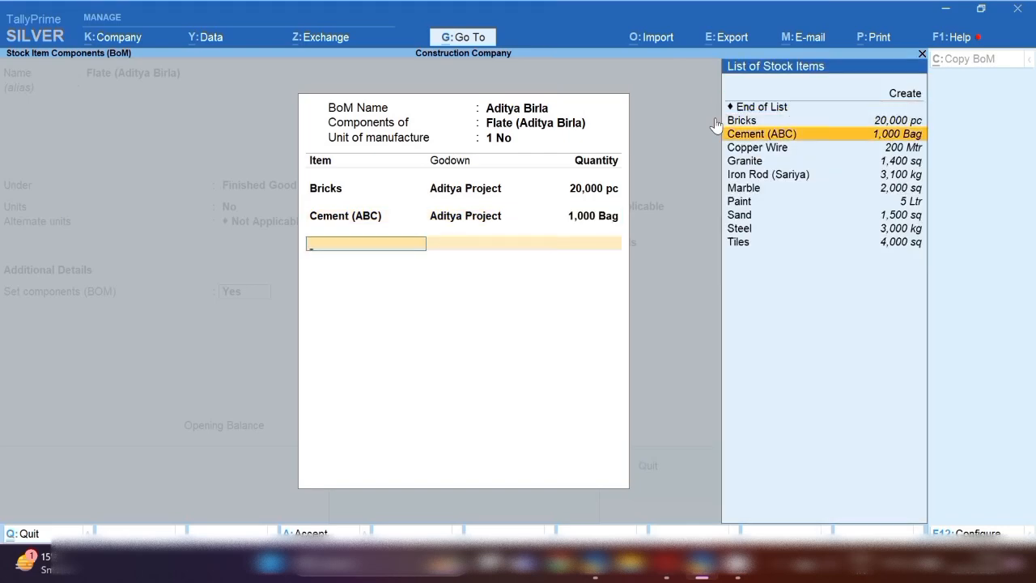
key("Down")
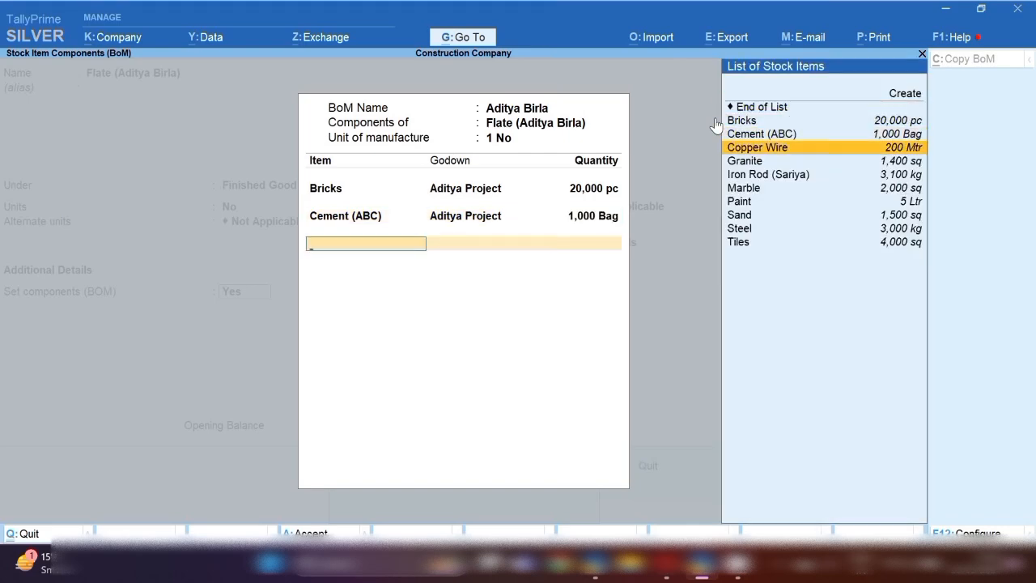
key("Return")
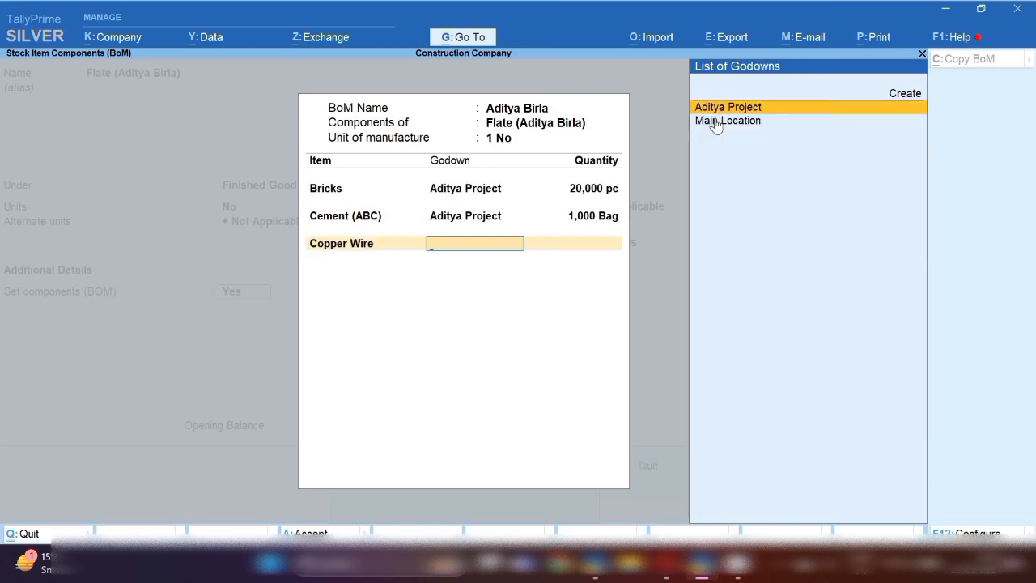
key("Return")
type("200")
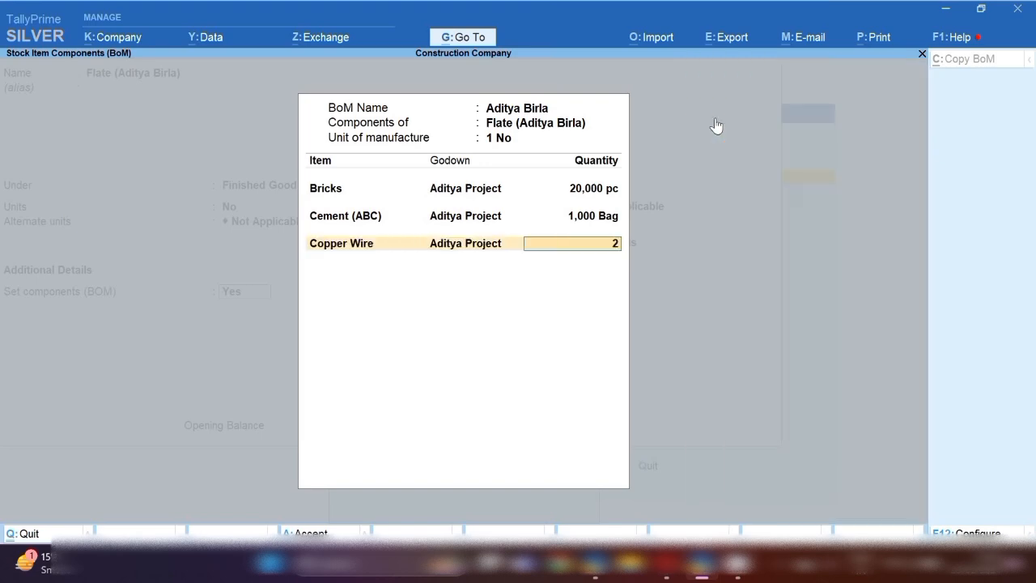
key("Return")
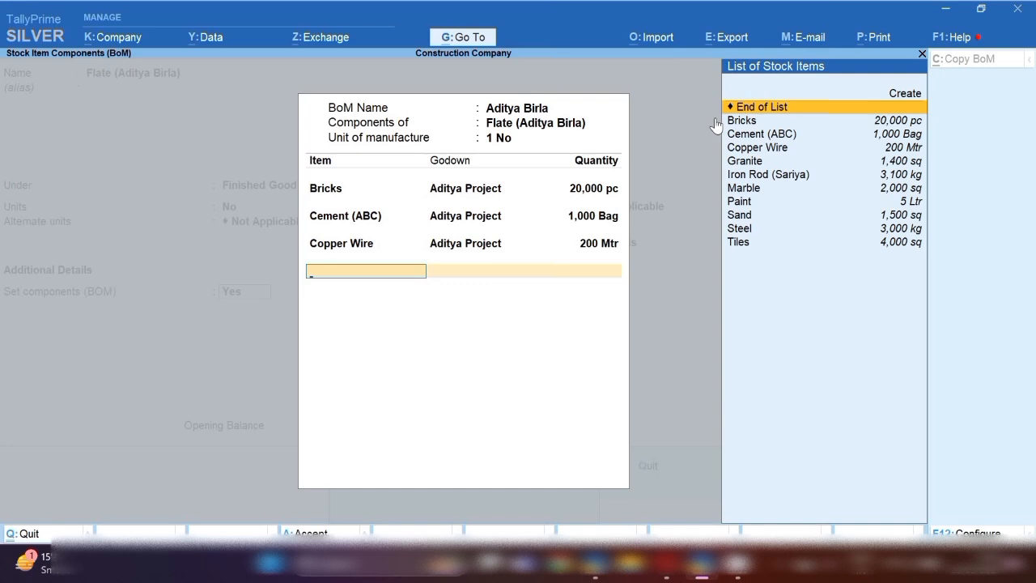
Add Granite from the Aditya Project godown to the bill of materials with a quantity of 1,400 sq.
key("Down")
key("Down")
key("Down")
key("Down")
key("Return")
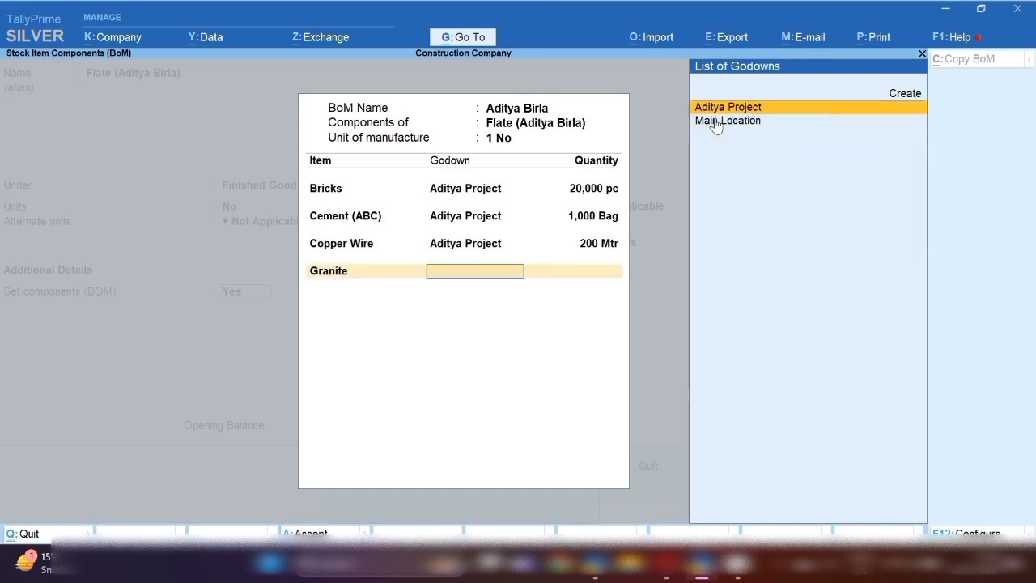
key("Return")
type("1,4")
type("00")
key("Return")
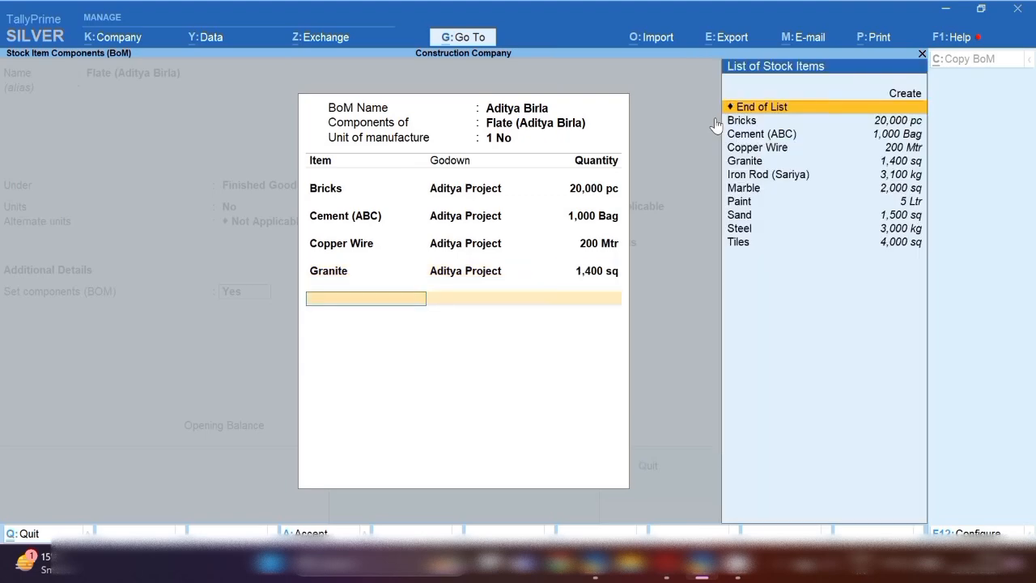
Add Iron Rod (Sariya) from the Aditya Project godown to the bill of materials with a quantity of 3,100 kg.
key("Down")
key("Down")
key("Down")
key("Down")
key("Down")
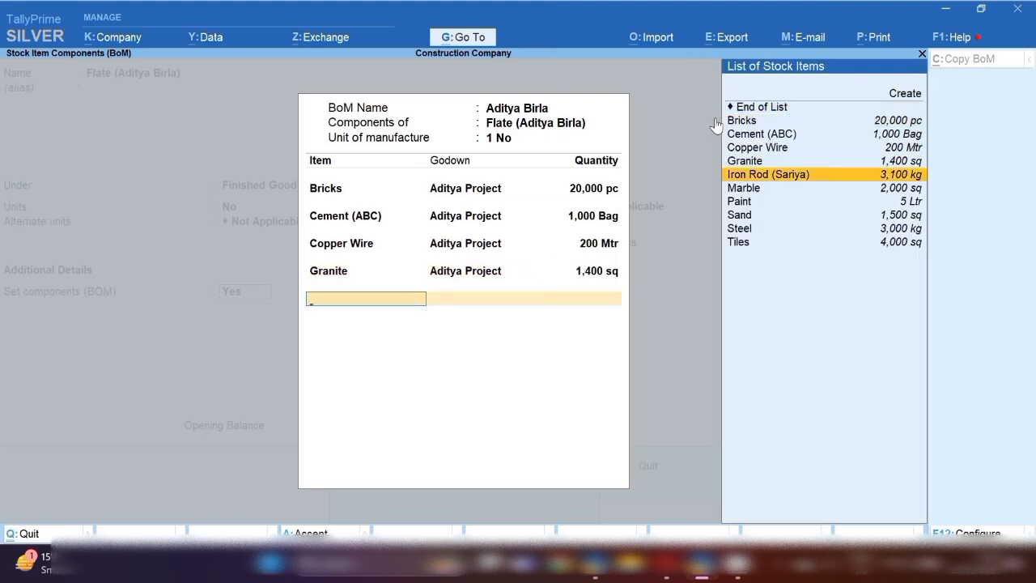
key("Return")
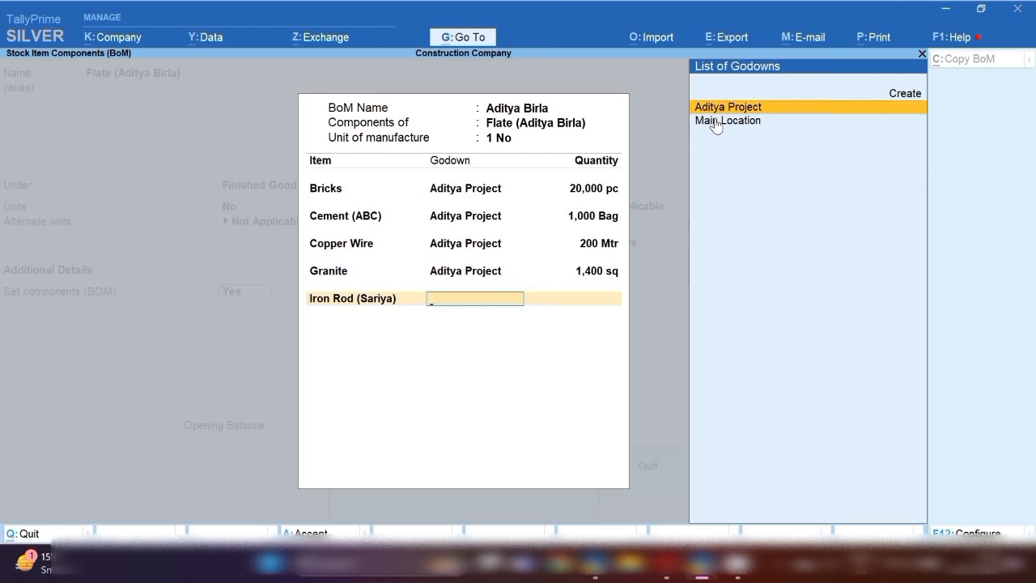
key("Return")
type("3100")
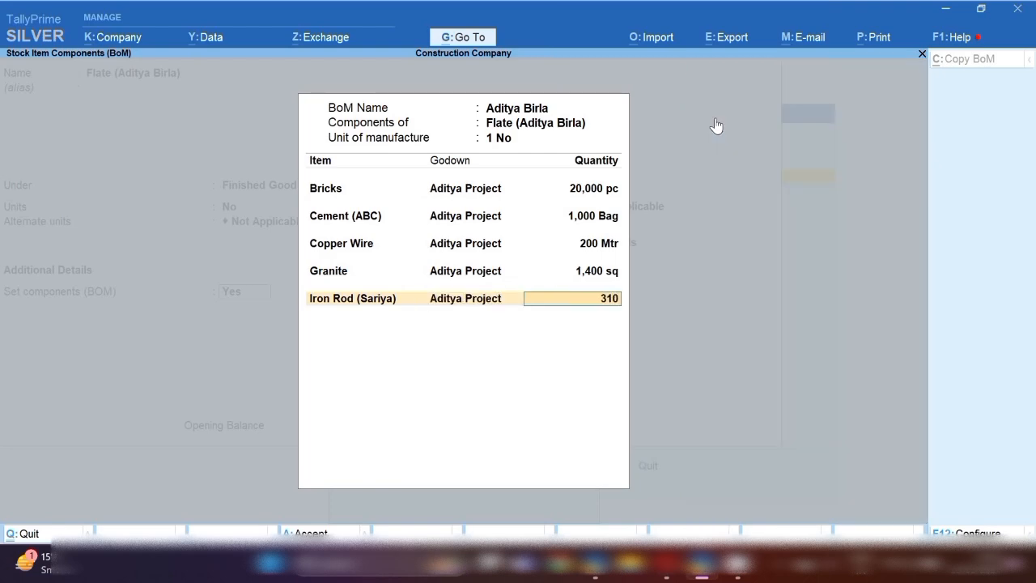
key("Return")
Add Marble from the Aditya Project godown to the bill of materials with a quantity of 2,000 sq.
key("Down")
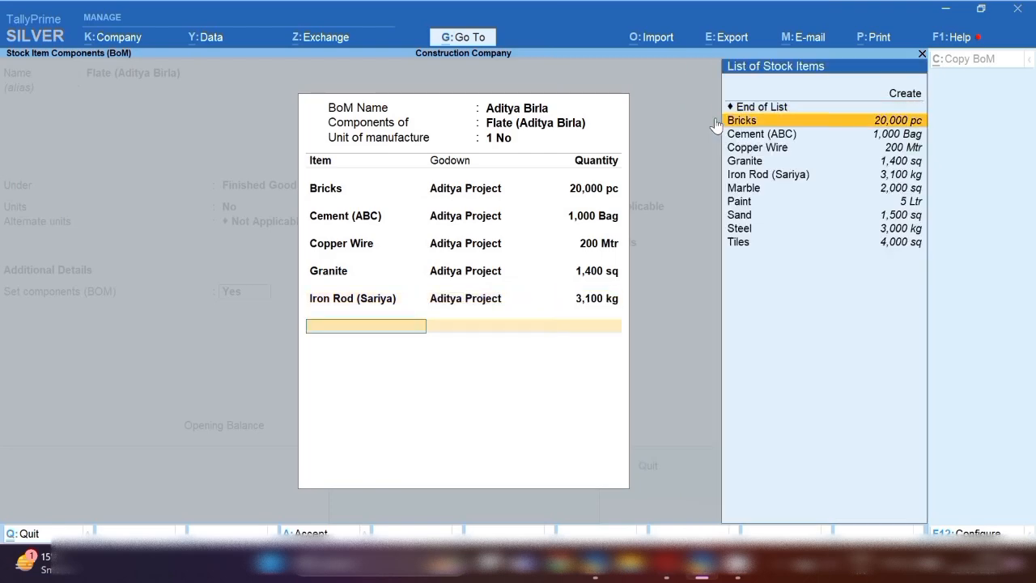
key("Down")
key("Down")
key("Down")
key("Down")
key("Down")
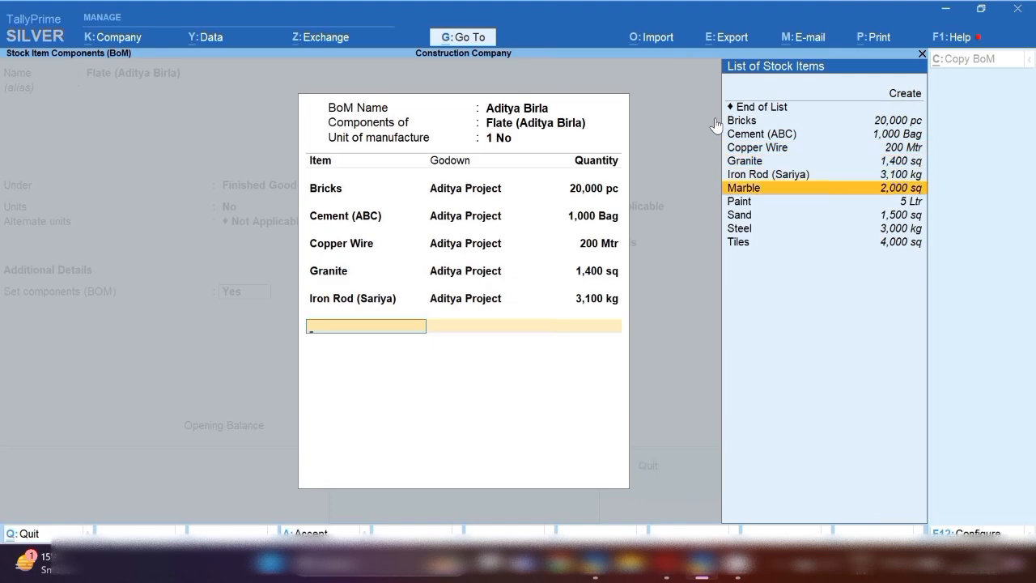
key("Return")
key("Return")
type("2000")
key("Return")
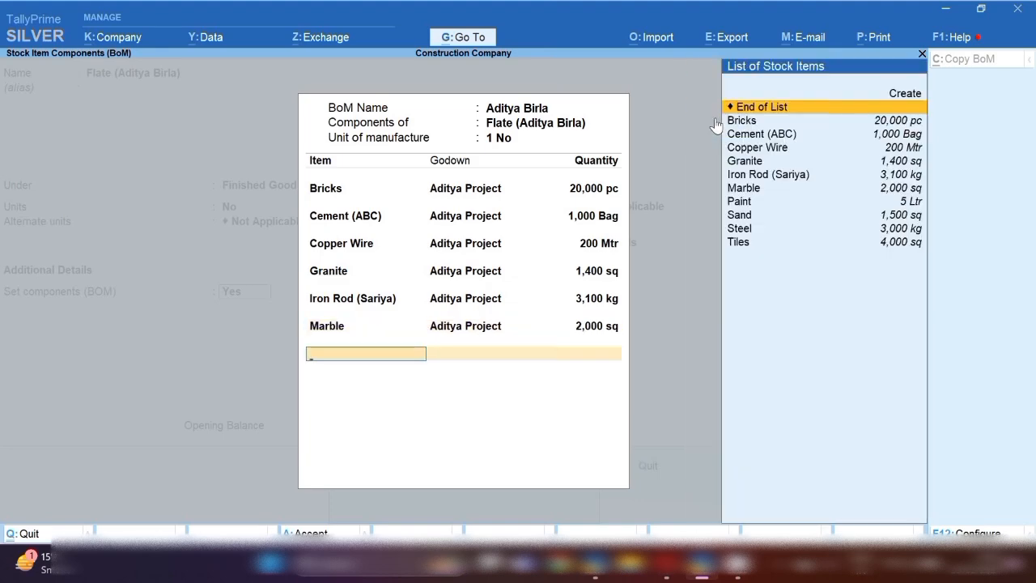
Add Paint from the Aditya Project godown to the bill of materials with a quantity of 5 Ltr.
key("Down")
key("Down")
key("Down")
key("Down")
key("Down")
key("Down")
key("Down")
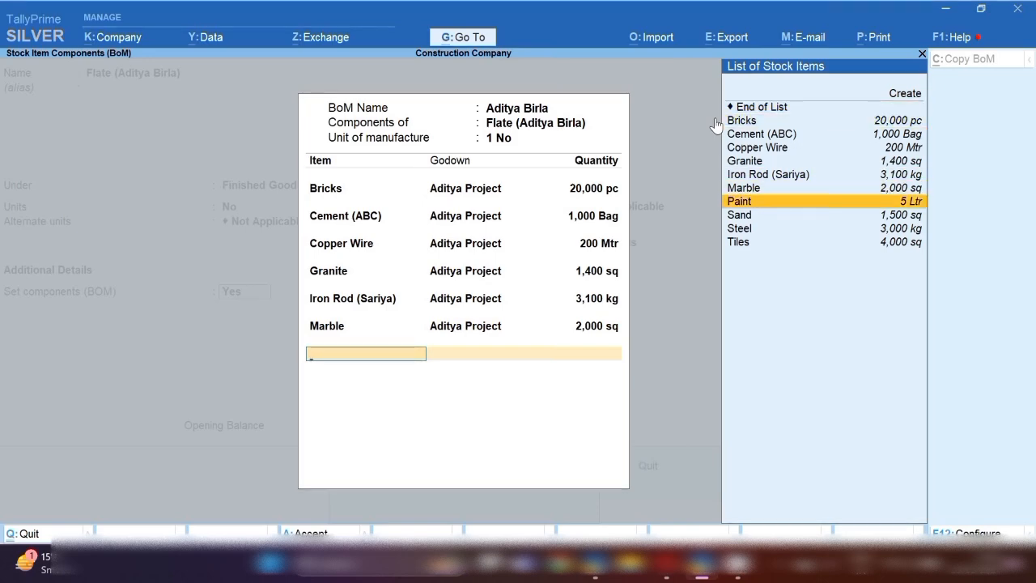
key("Return")
key("Return")
type("5")
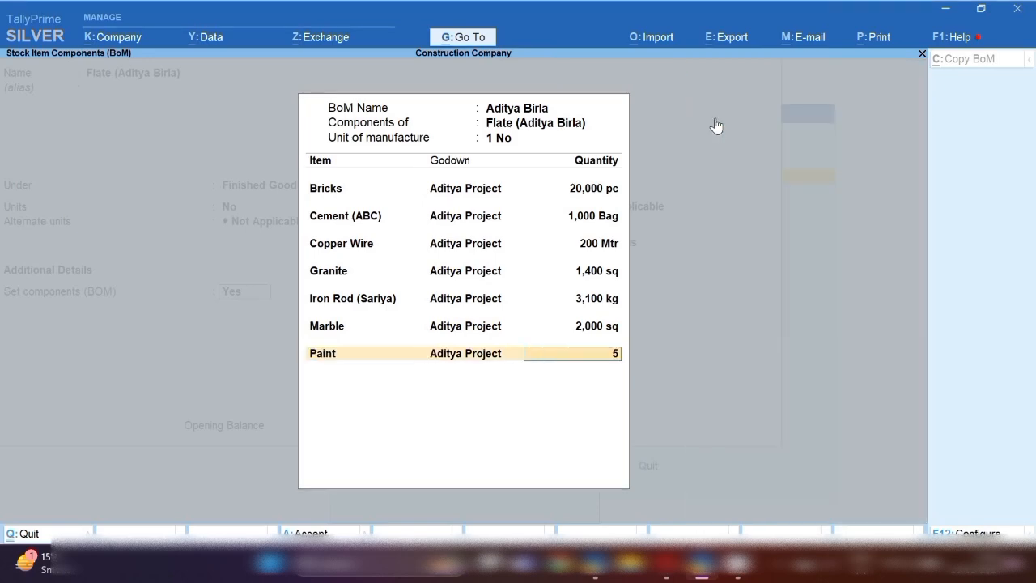
key("Return")
Add Sand from the Aditya Project godown to the bill of materials with a quantity of 1,500 sq.
key("Down")
key("Down")
key("Down")
key("Down")
key("Down")
key("Down")
key("Down")
key("Down")
key("Down")
key("Down")
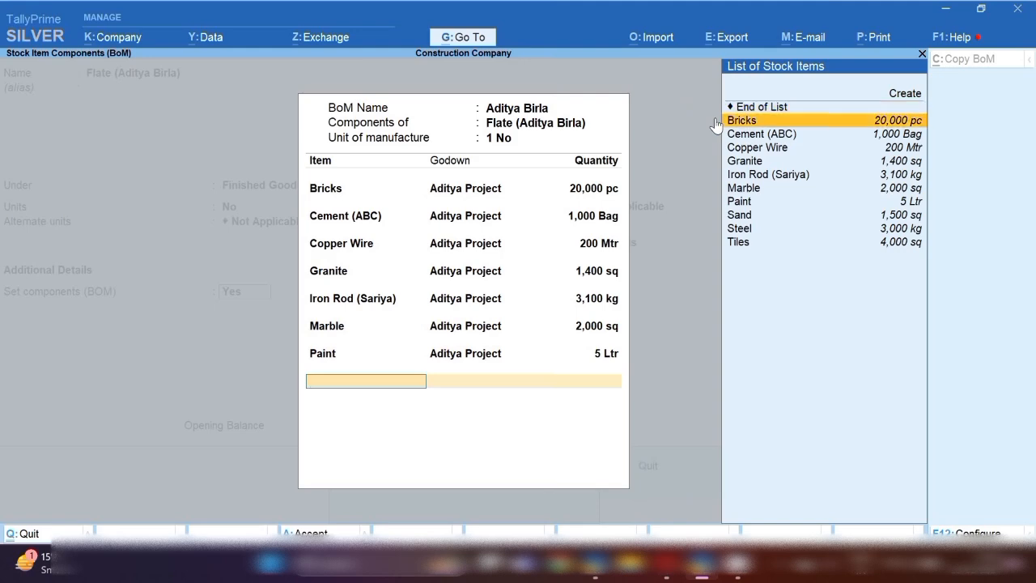
key("Up")
key("Return")
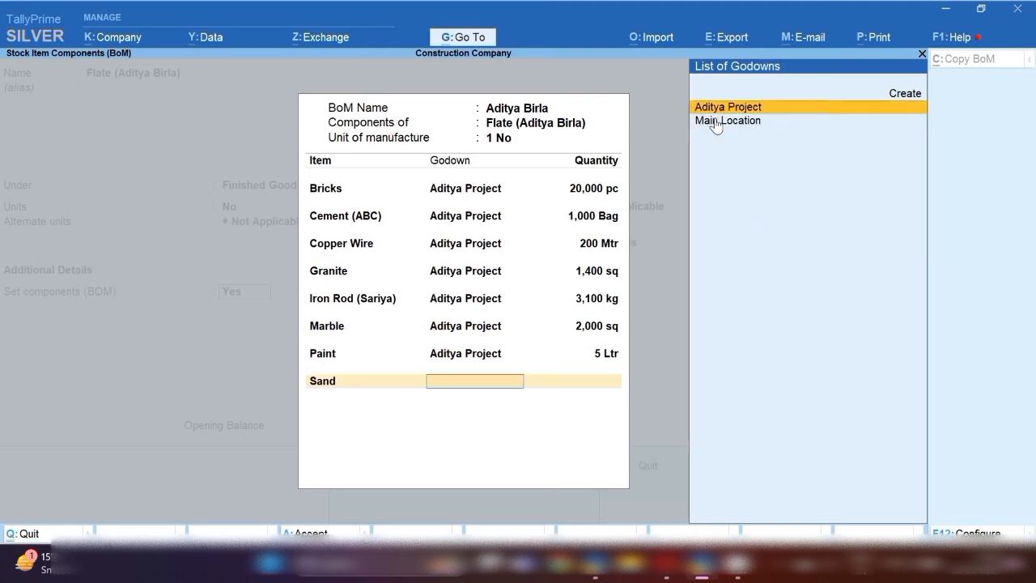
key("Return")
type("1,500")
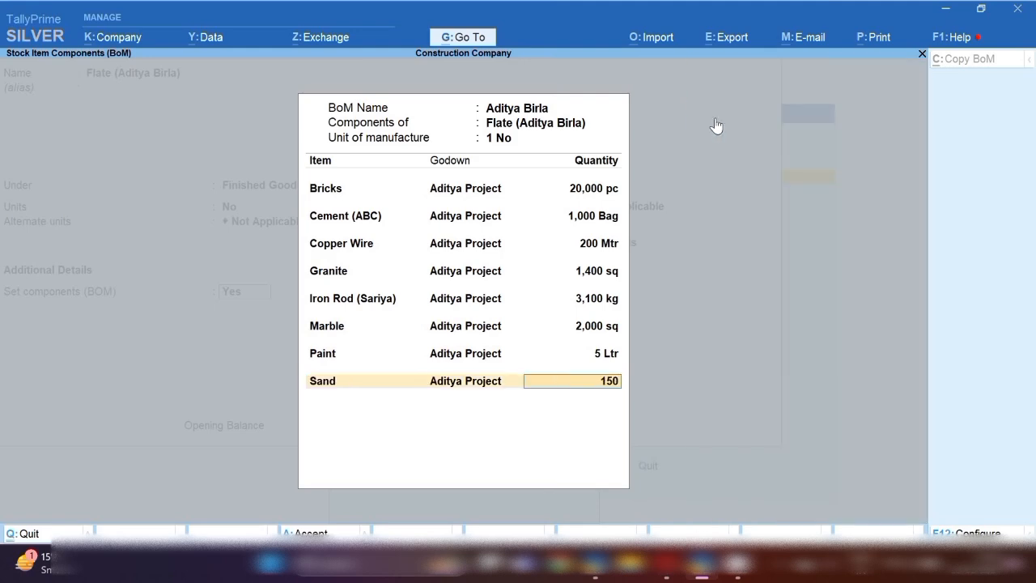
key("Return")
Add Steel from the Aditya Project godown to the bill of materials with a quantity of 3,000 kg.
key("Down")
key("Down")
key("Down")
key("Down")
key("Down")
key("Down")
key("Down")
key("Down")
key("Down")
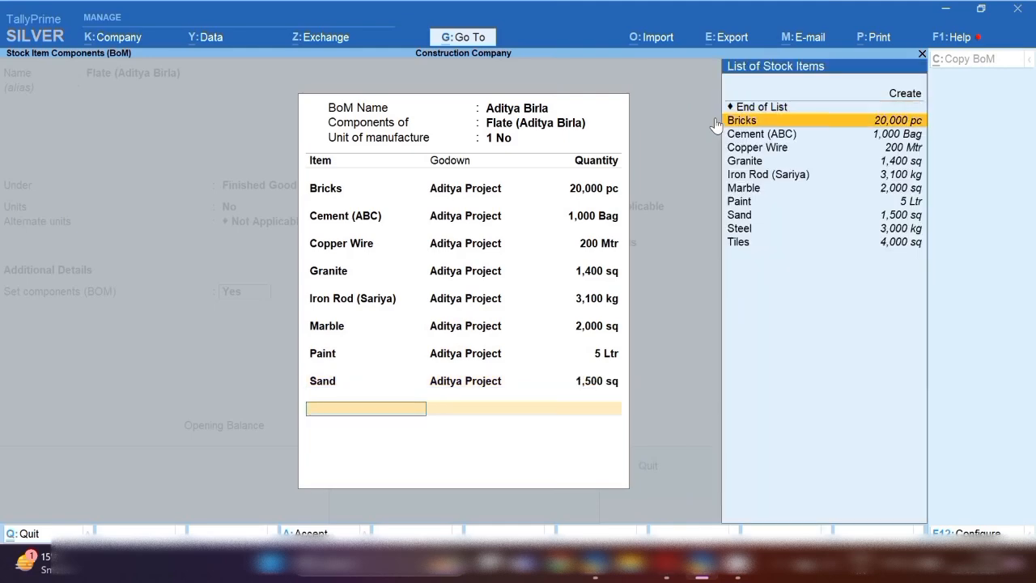
key("Return")
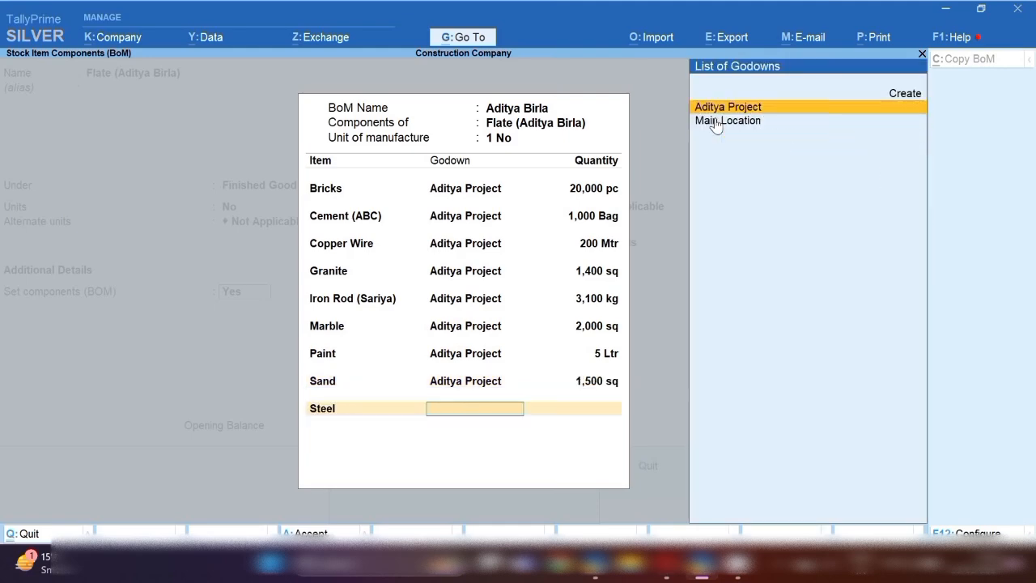
key("Return")
type("30")
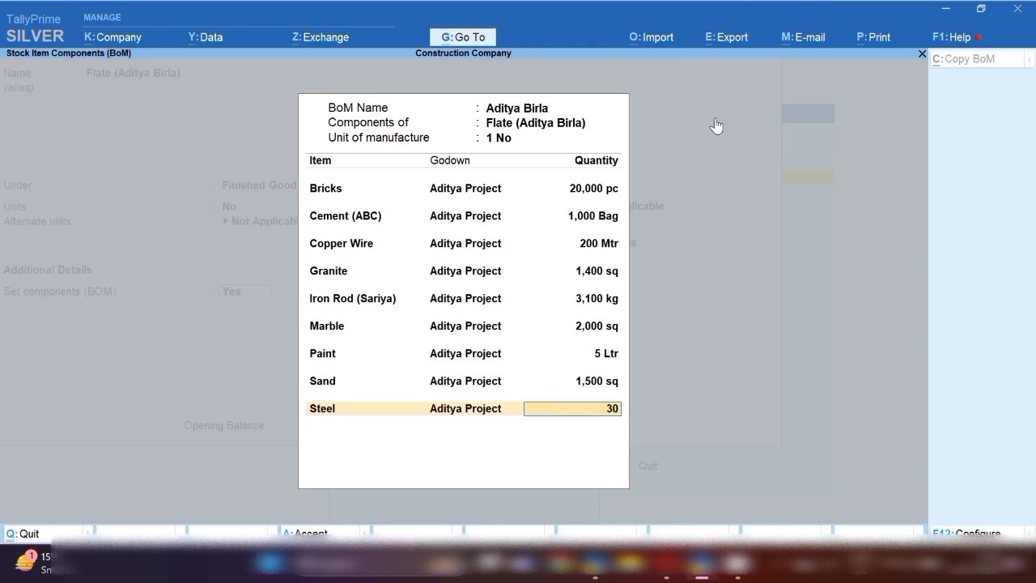
type("00")
key("Return")
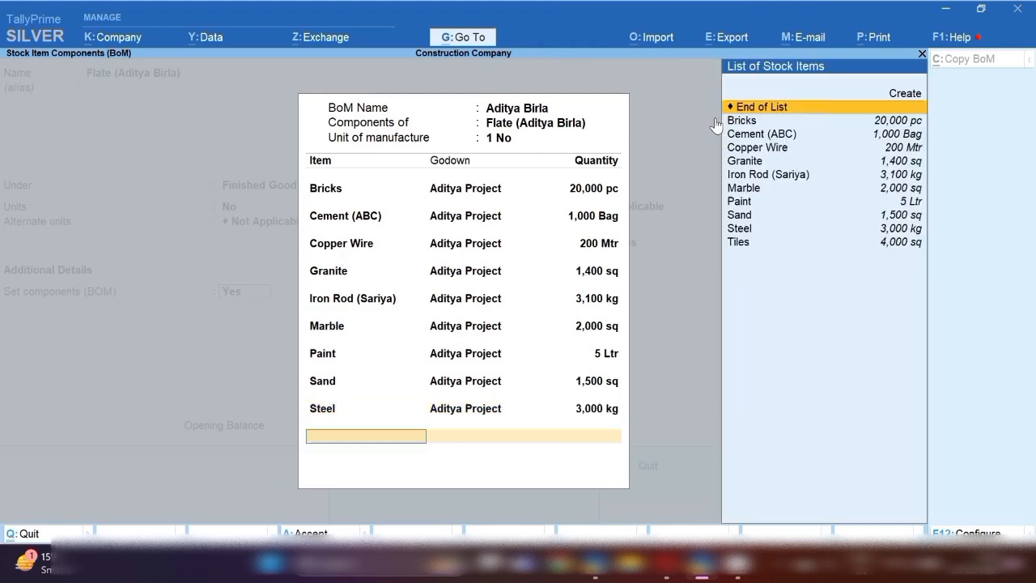
Add Tiles from the Aditya Project godown to the bill of materials with a quantity of 4,000 sq.
key("Down")
key("Down")
key("Down")
key("Down")
key("Down")
key("Down")
key("Down")
key("Down")
key("Down")
key("Down")
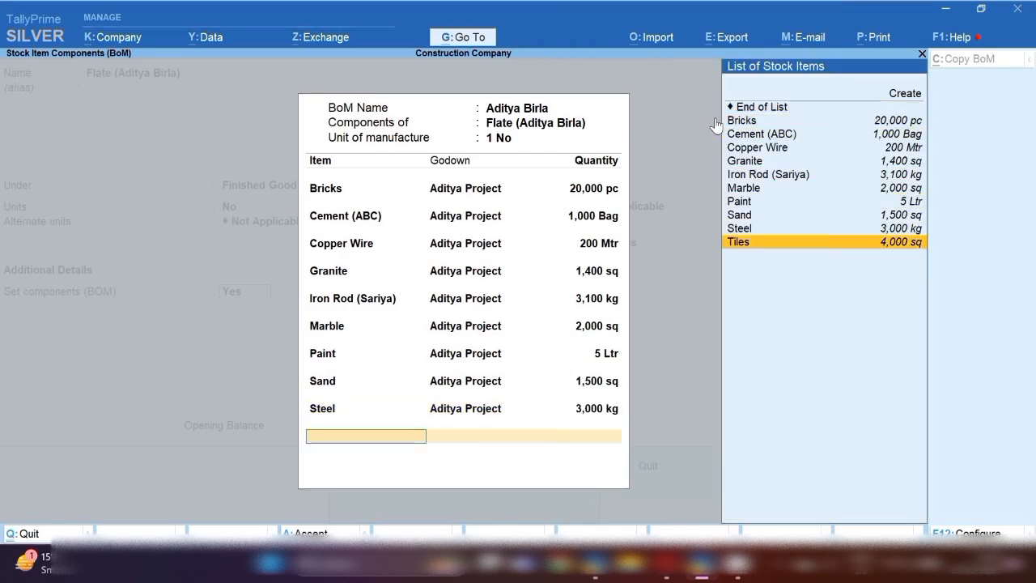
key("Return")
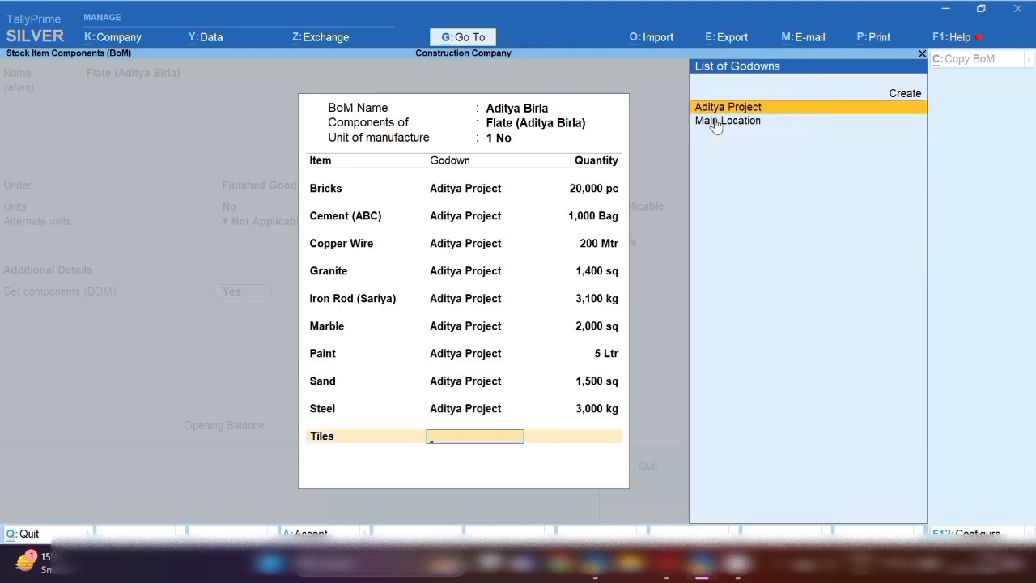
key("Return")
type("4000")
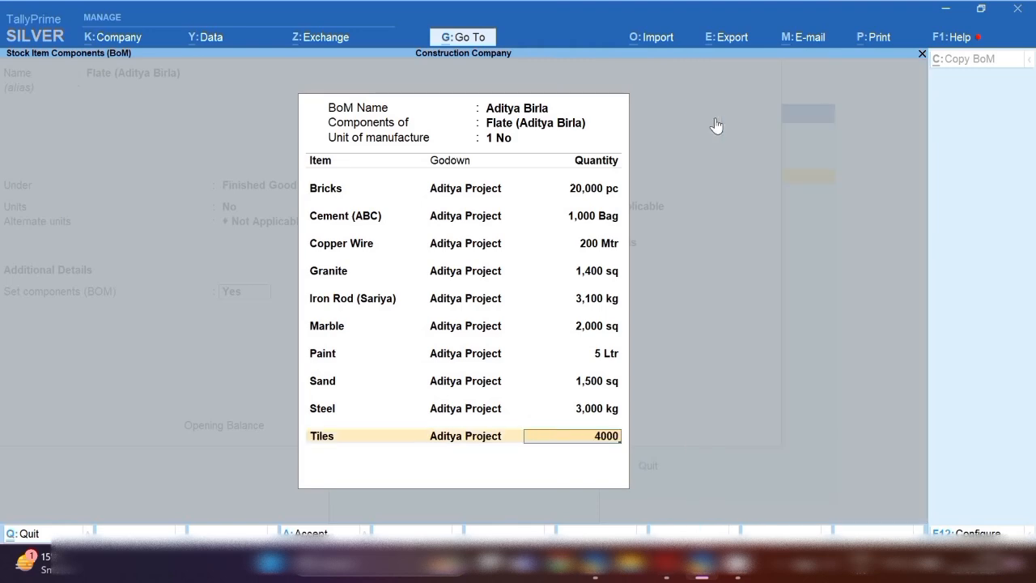
key("Return")
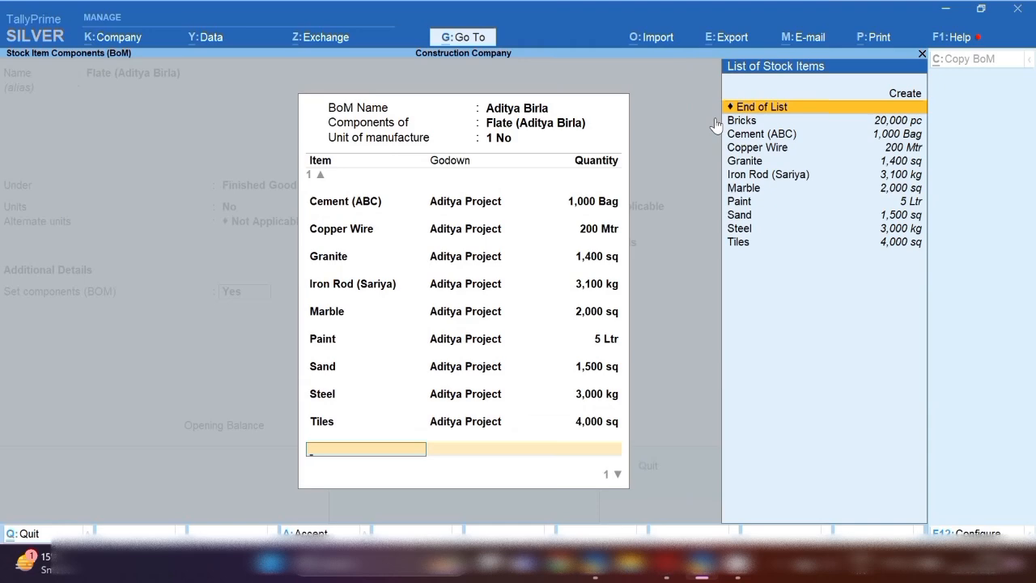
Save the bill of materials and the stock item Flate (Aditya Birla), and leave stock item creation.
key("ctrl+a")
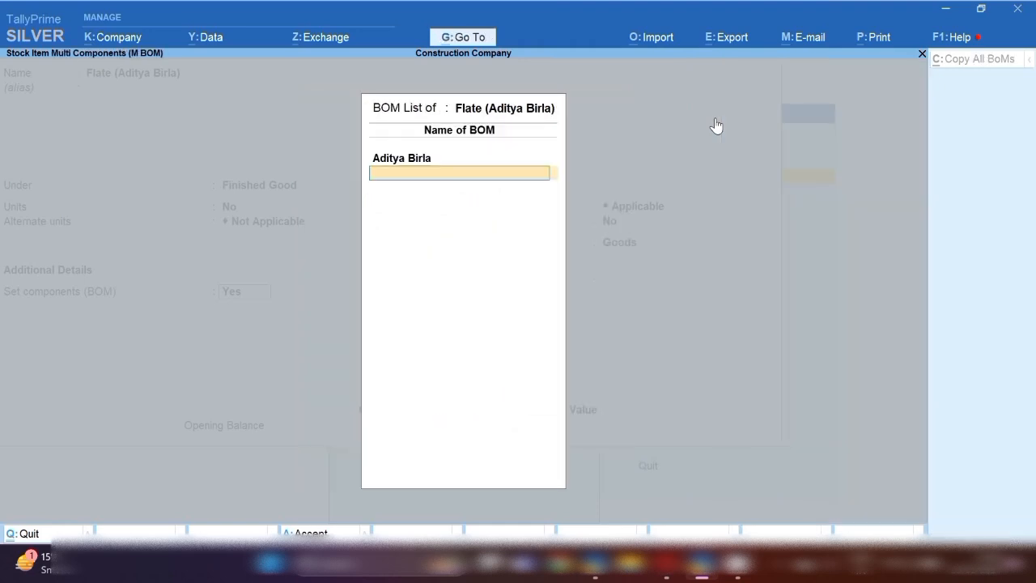
key("ctrl+a")
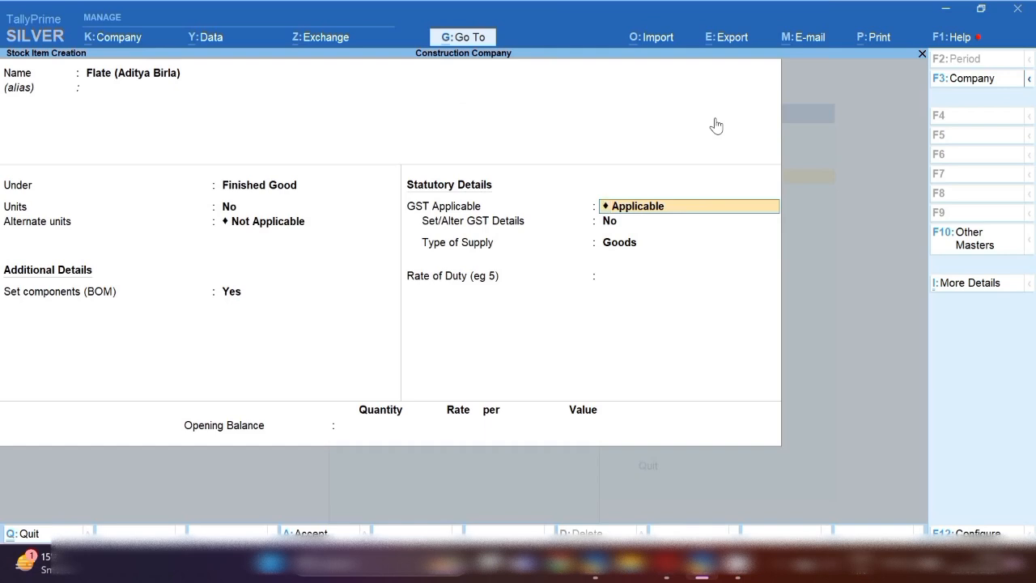
key("ctrl+a")
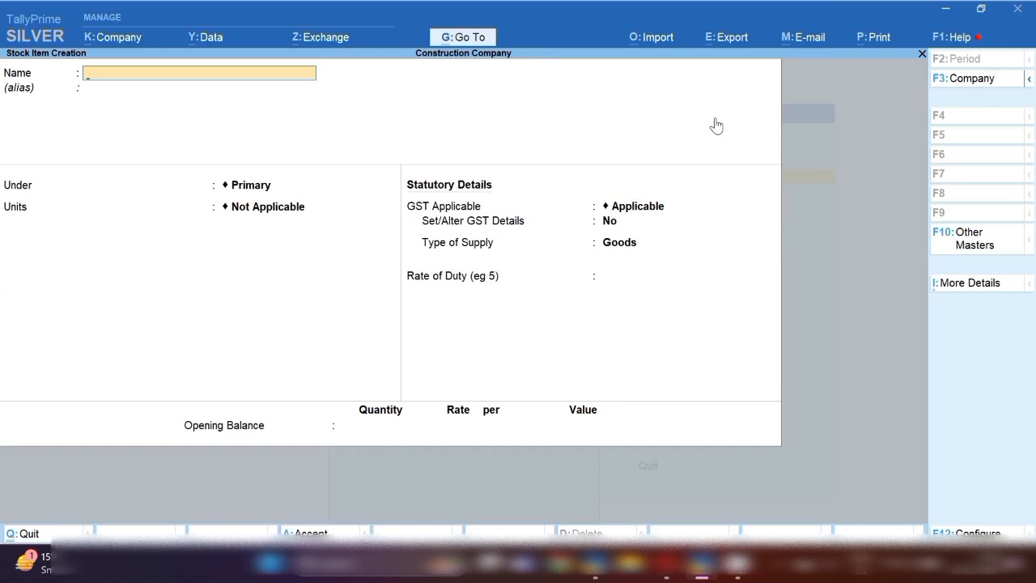
key("Escape")
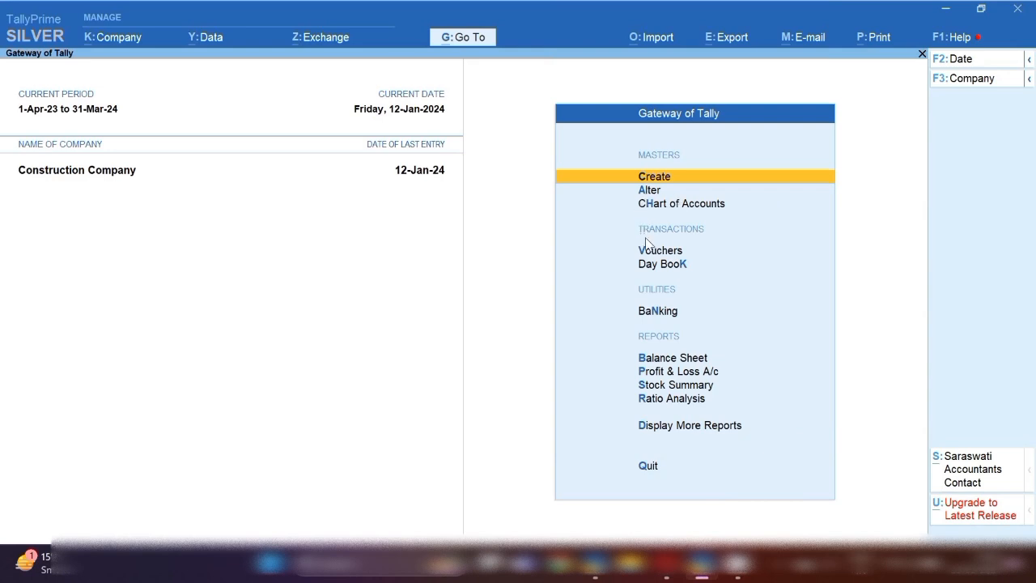
Start creating a new voucher type and name it Manufacturing.
key("Return")
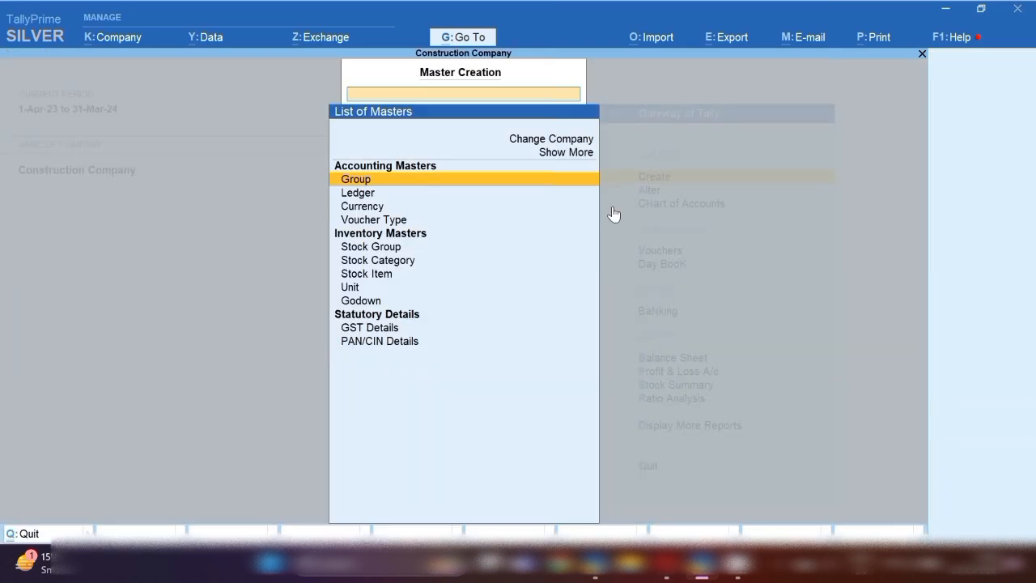
key("Down")
key("Down")
key("Down")
key("Return")
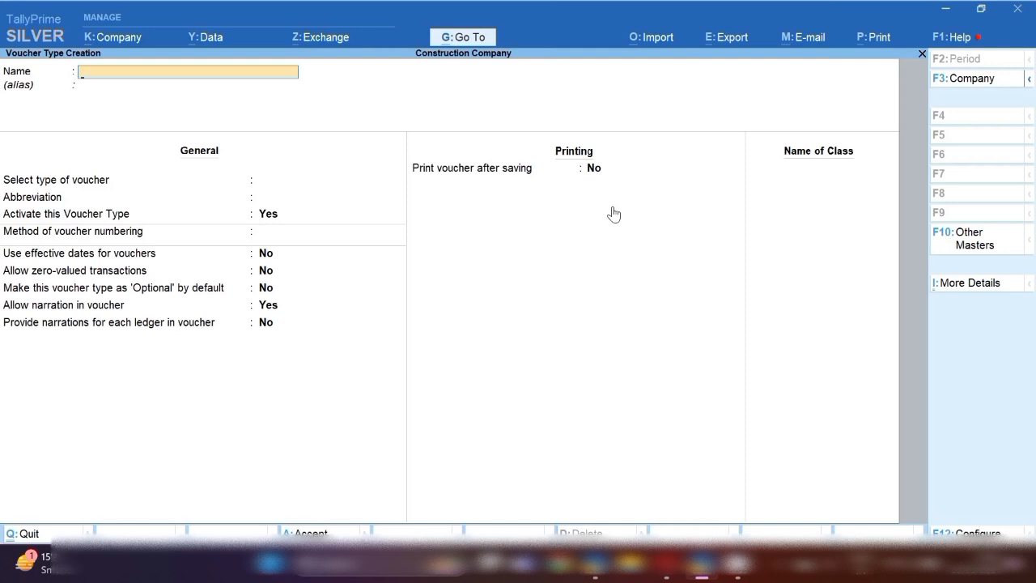
type("Manufacturing")
key("Return")
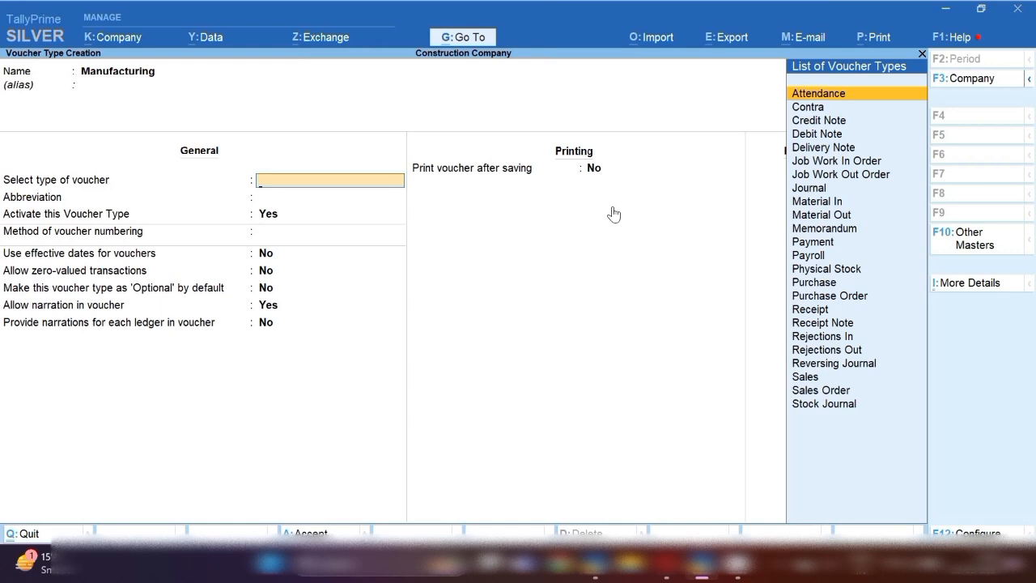
Set the Manufacturing voucher type to Stock Journal and keep the abbreviation Stk Jrnl.
key("Down")
key("Down")
key("Down")
key("Down")
key("Down")
key("Down")
key("Down")
key("Down")
key("Down")
key("Down")
key("Down")
key("Down")
key("Down")
key("Down")
key("Down")
key("Down")
key("Down")
key("Down")
key("Down")
key("Down")
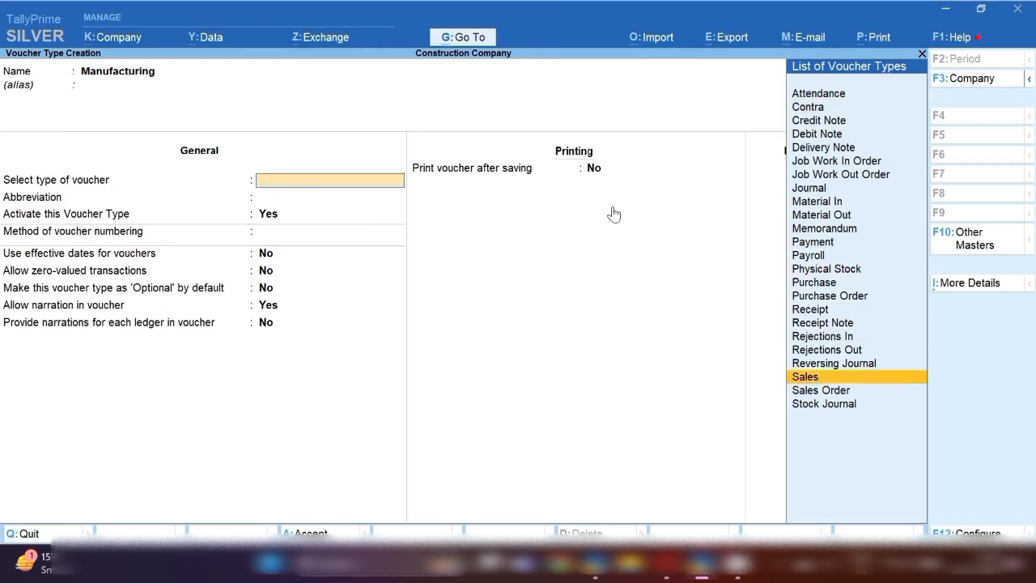
key("Return")
key("Return")
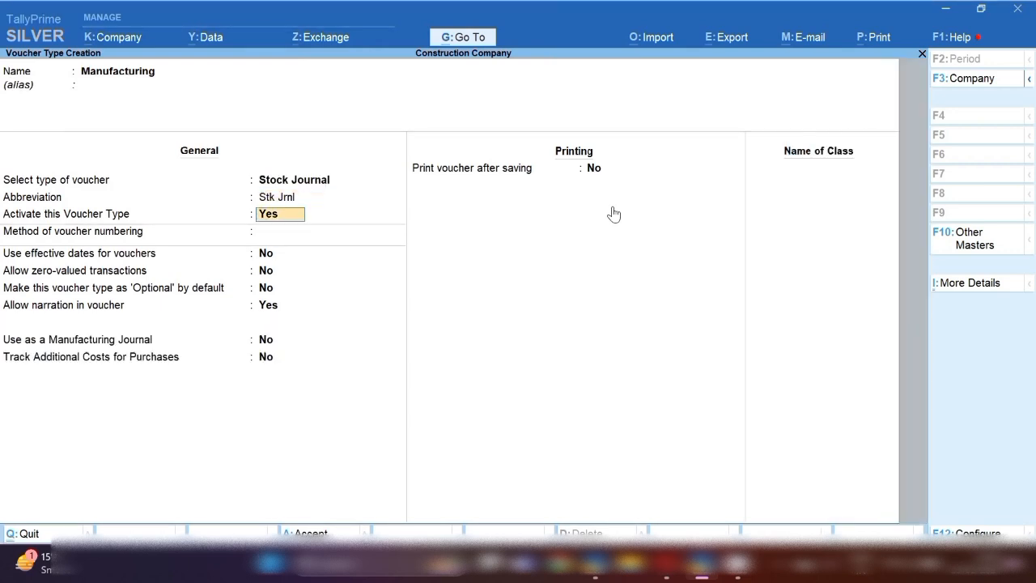
Keep automatic voucher numbering, enable use as a Manufacturing Journal, and save the Manufacturing voucher type.
key("Return")
key("Return")
key("Return")
key("Return")
key("Return")
key("Return")
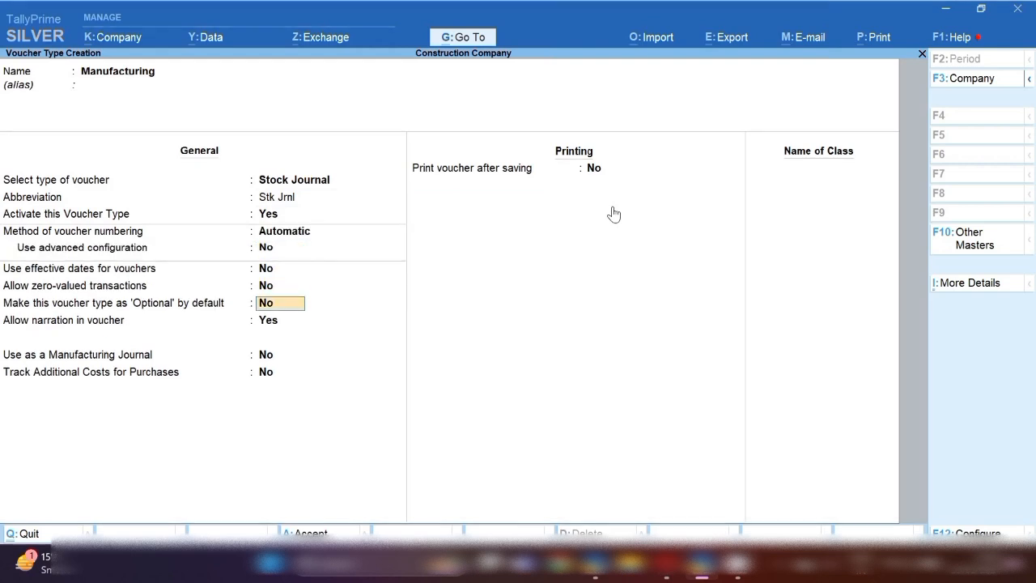
key("Return")
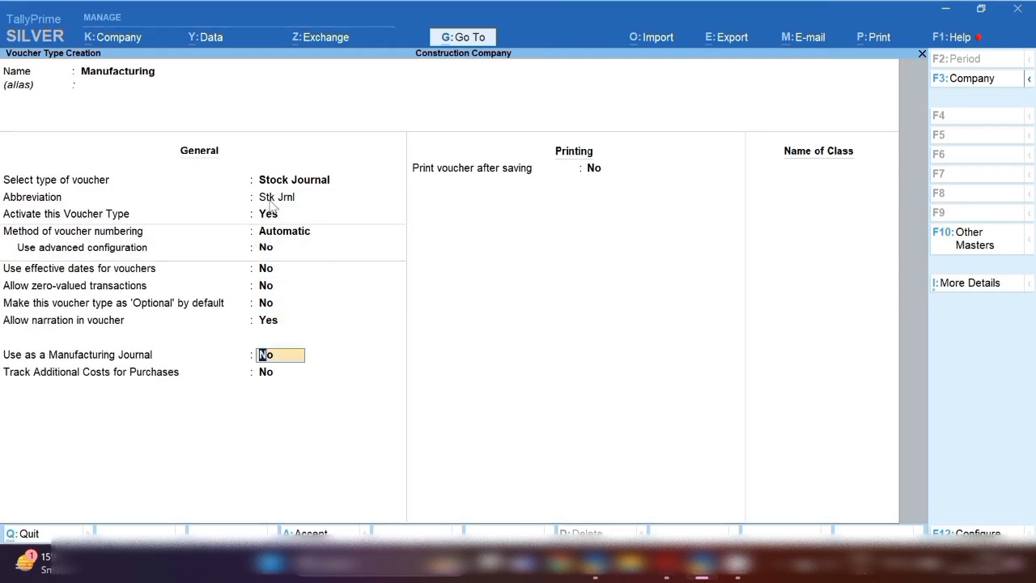
type("y")
key("Return")
key("ctrl+a")
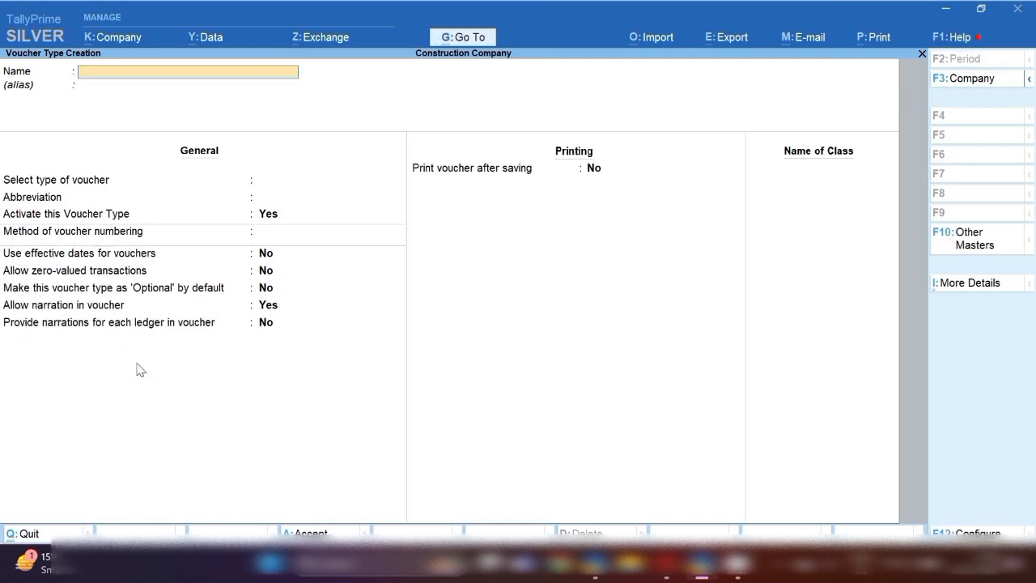
Leave voucher type creation and start a new Manufacturing inventory voucher.
key("Escape")
key("y")
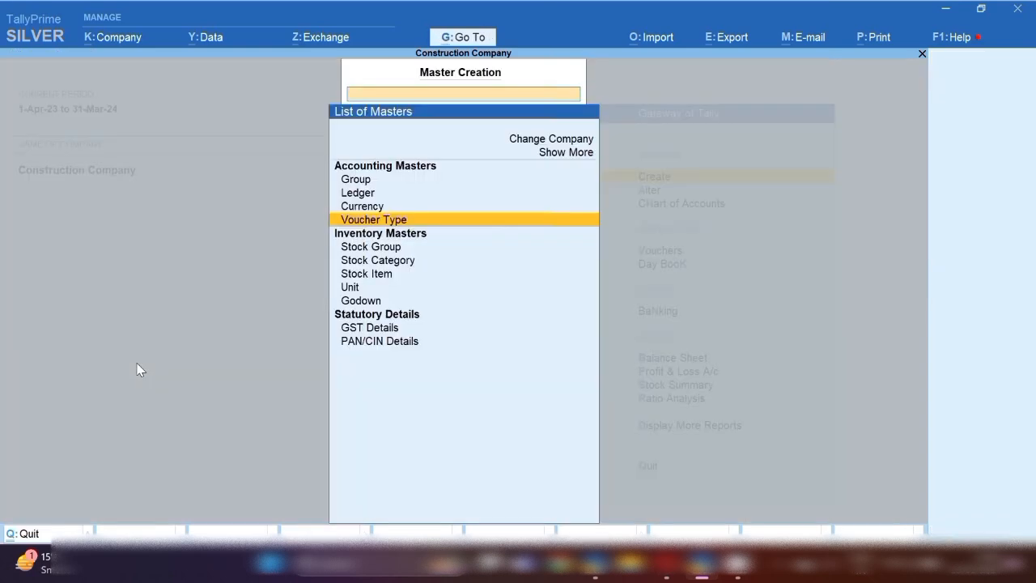
key("Escape")
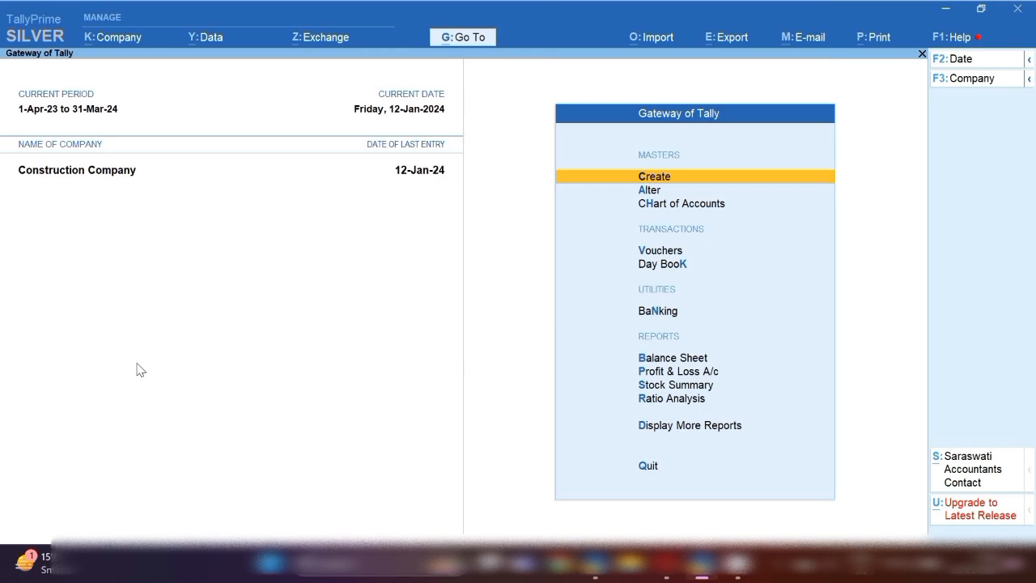
key("v")
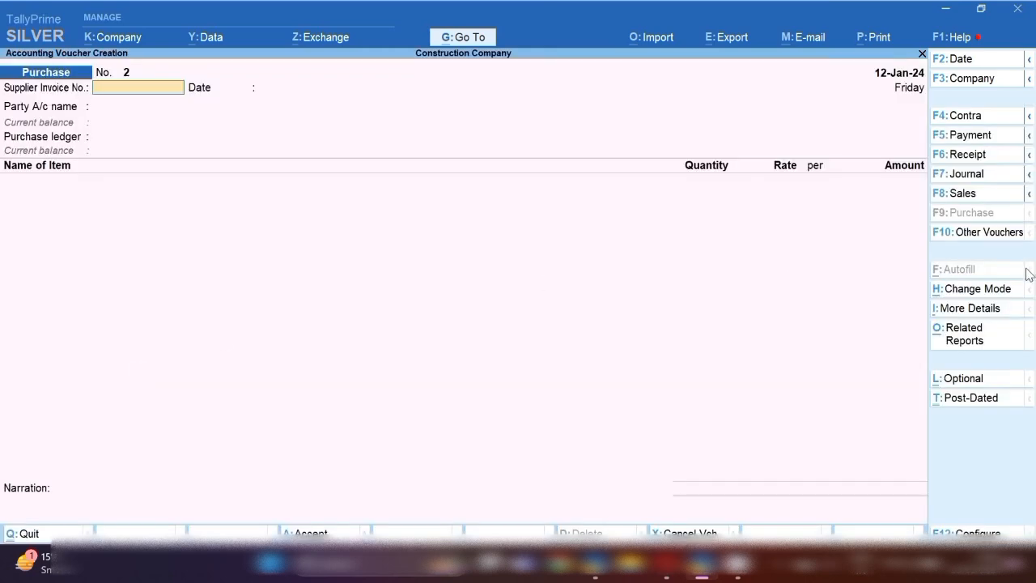
left_click(989, 237)
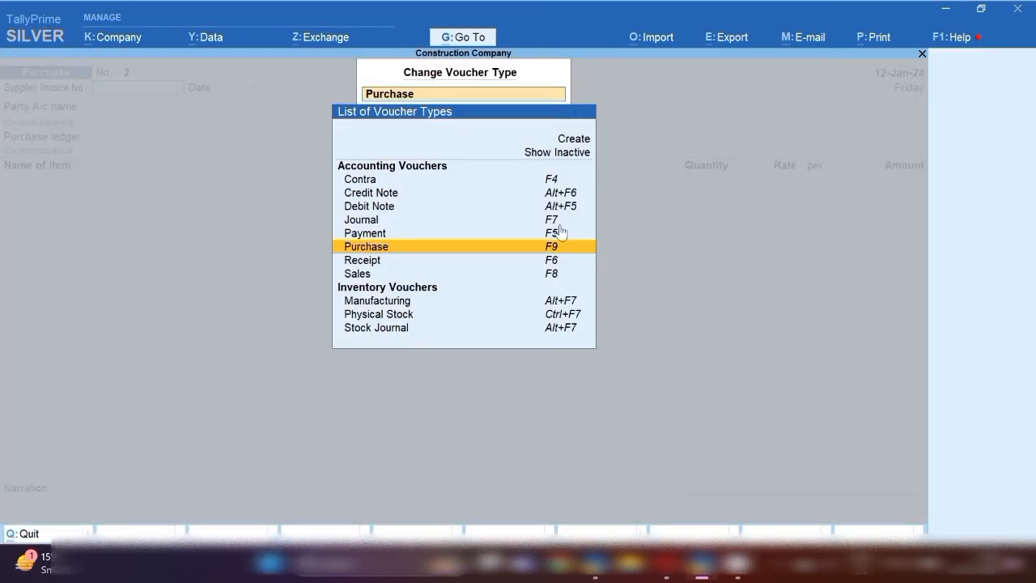
key("Down")
key("Down")
key("Up")
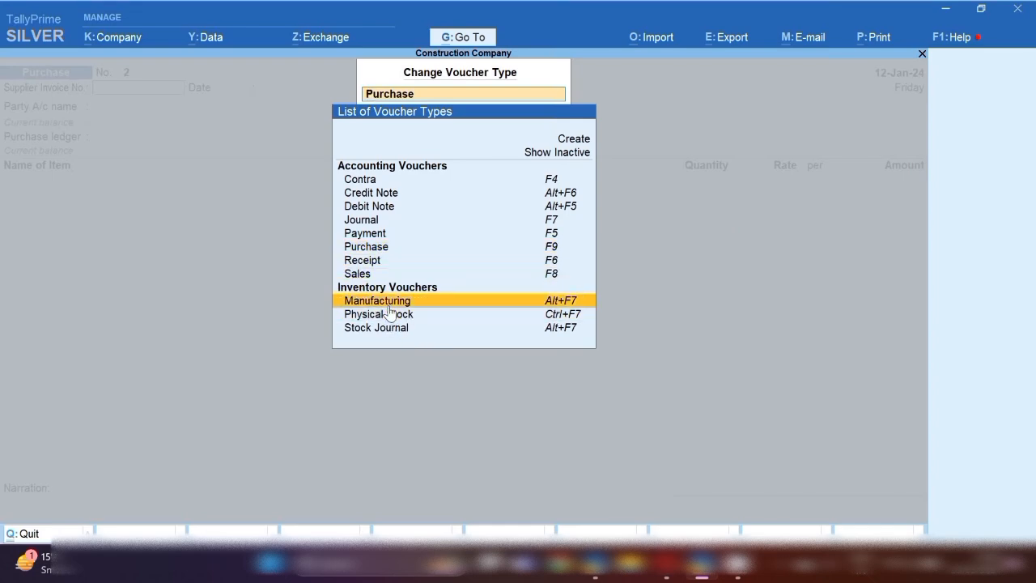
key("Return")
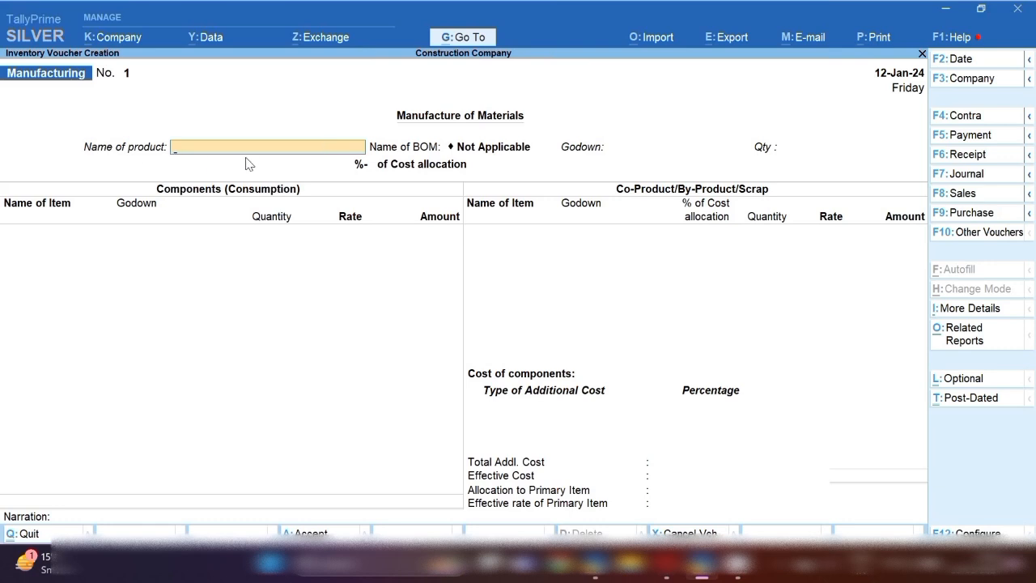
Choose Flate (Aditya Birla) as the product to manufacture with the Aditya Birla BOM, leaving its description blank.
type("A")
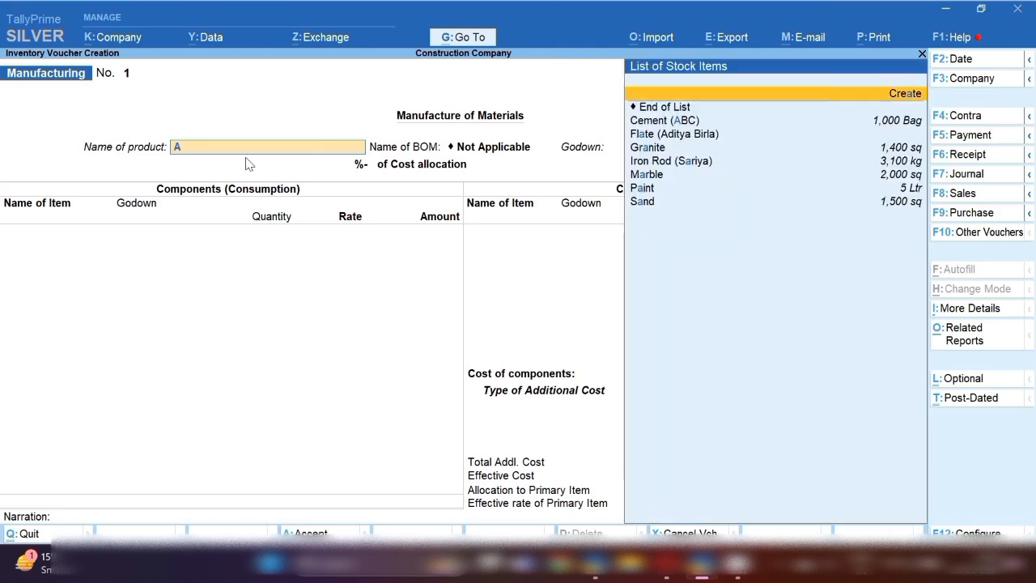
key("Down")
key("Down")
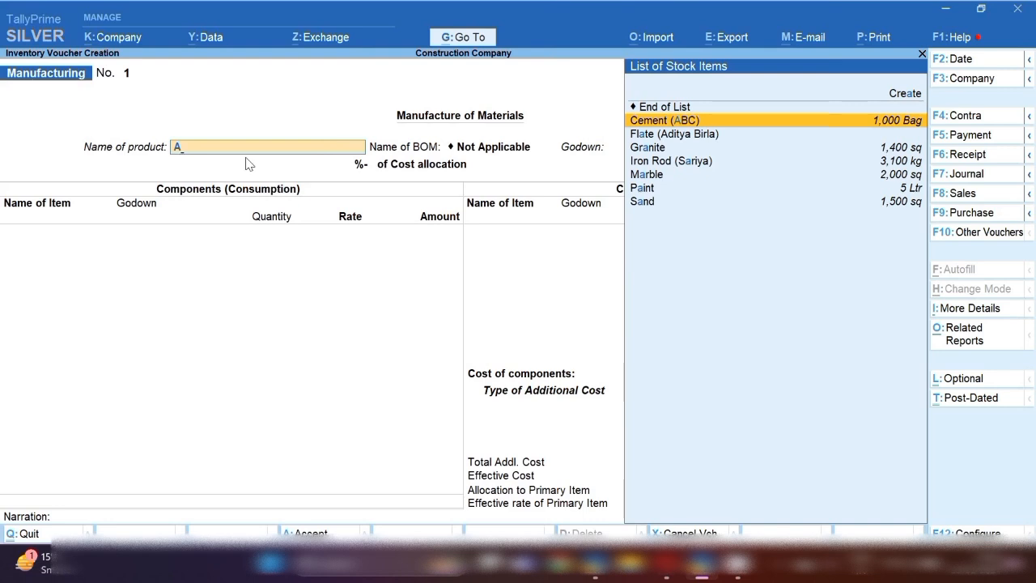
key("BackSpace")
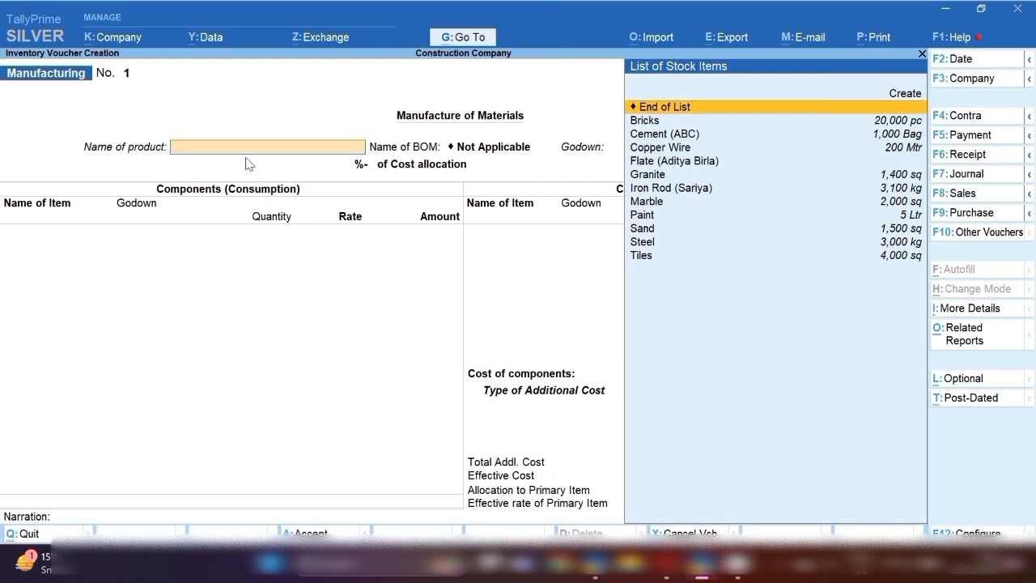
key("Down")
key("Down")
key("Down")
key("Down")
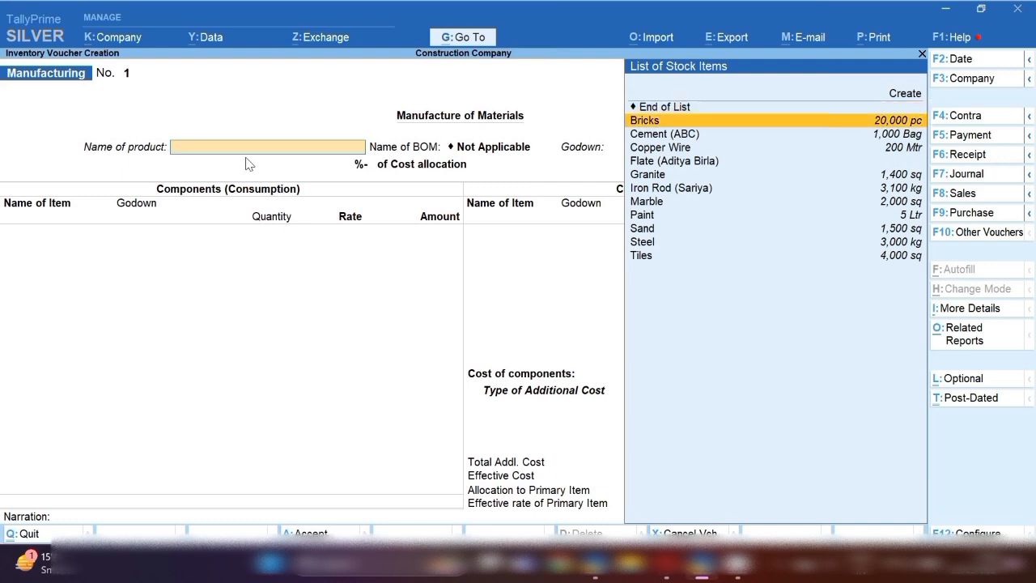
key("Return")
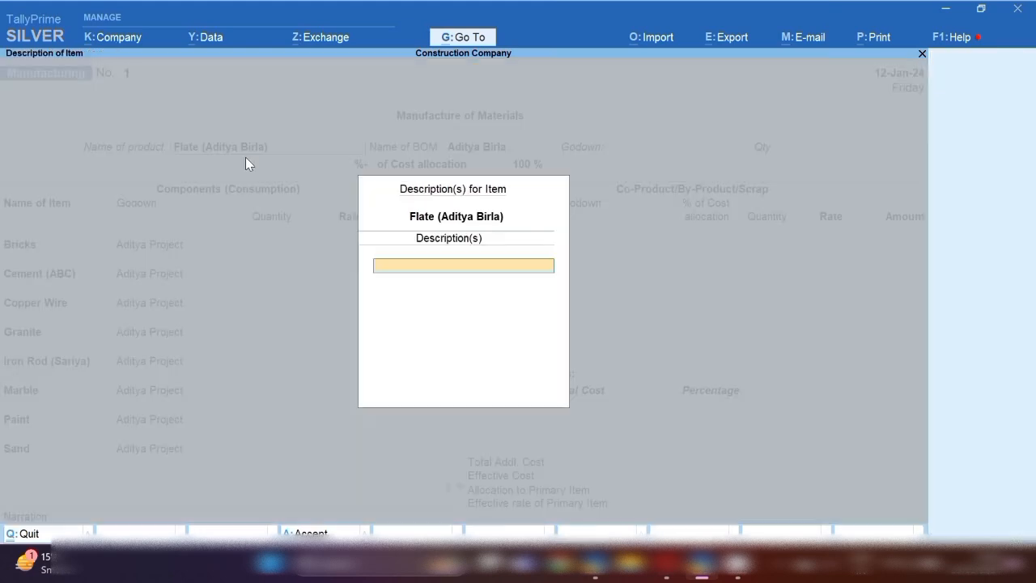
key("Return")
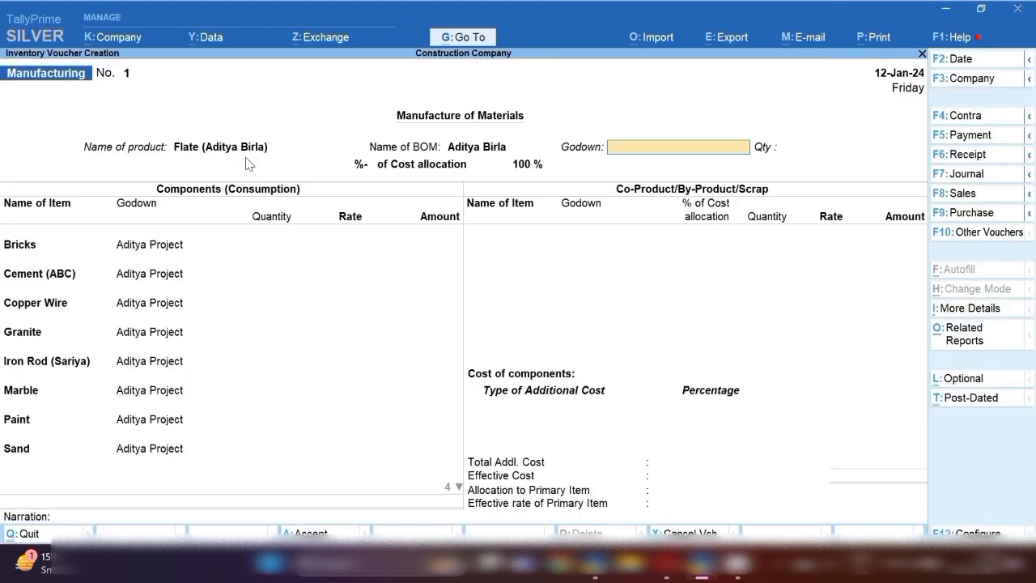
Set the product's godown to Aditya Project and its quantity to 1 No.
type("A")
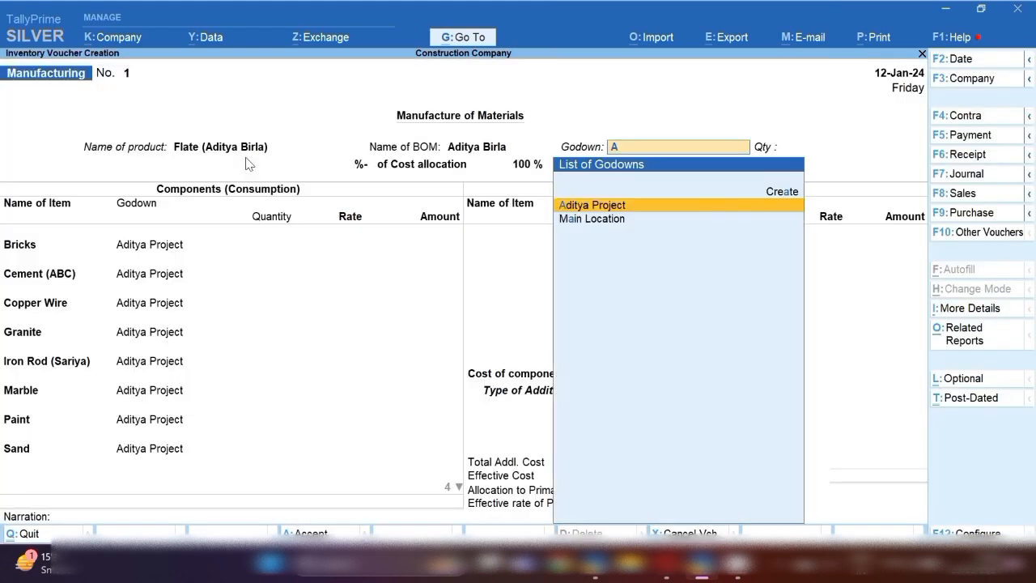
key("Return")
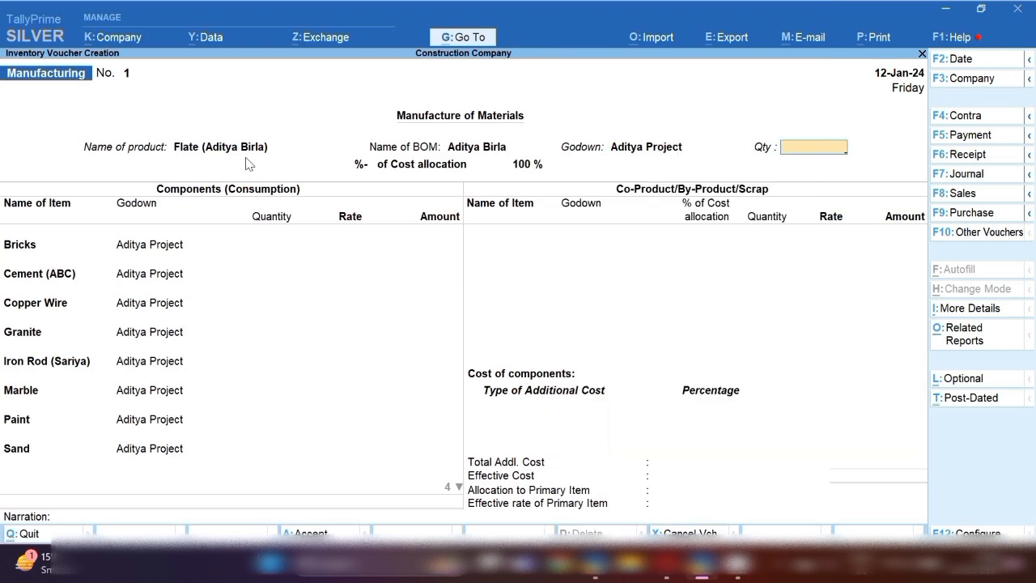
key("Return")
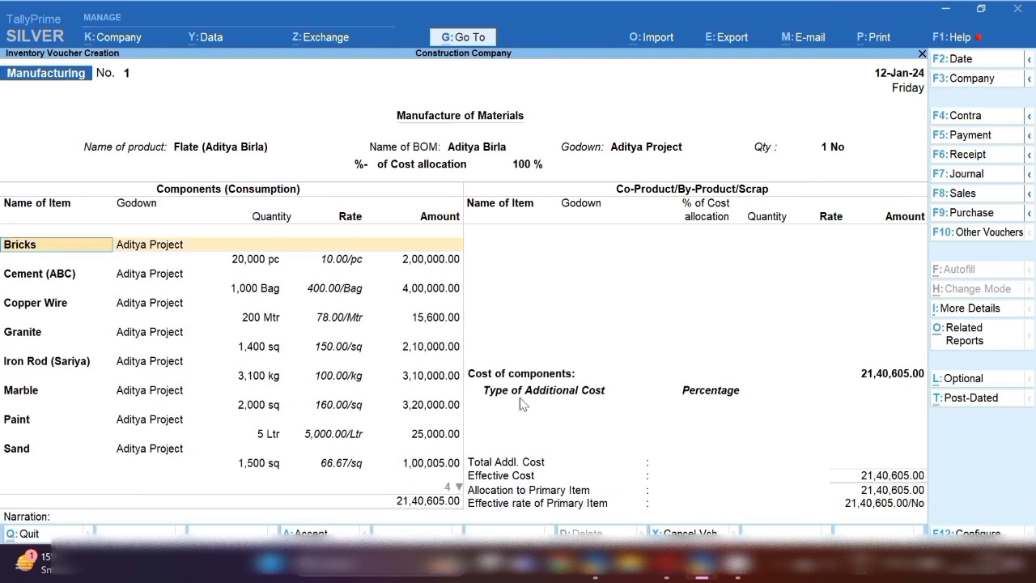
Create a ledger named Labaur Charges under Indirect Expenses for the voucher's additional cost, with the ledger type Not Applicable.
left_click(550, 400)
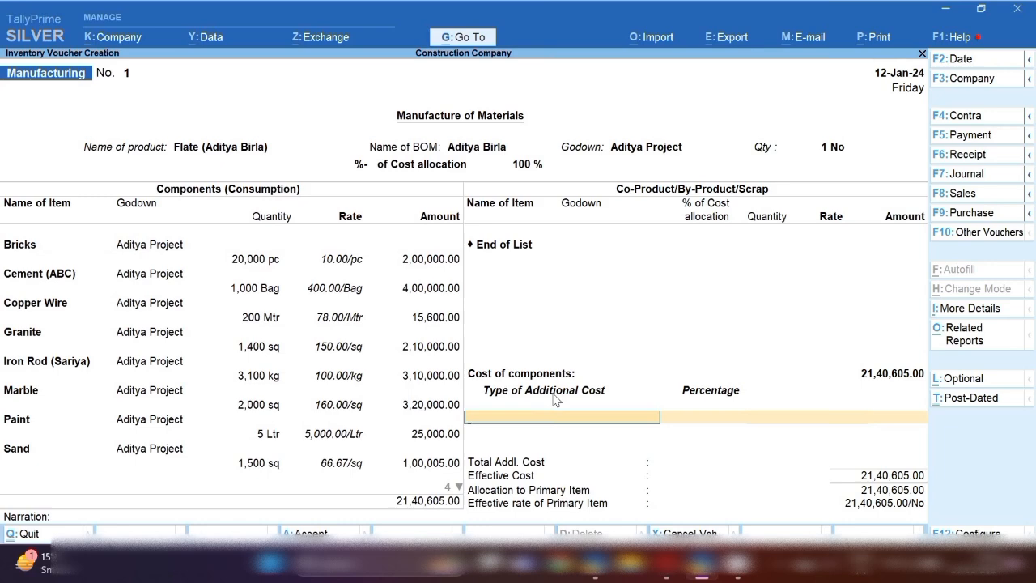
key("alt+c")
type("La")
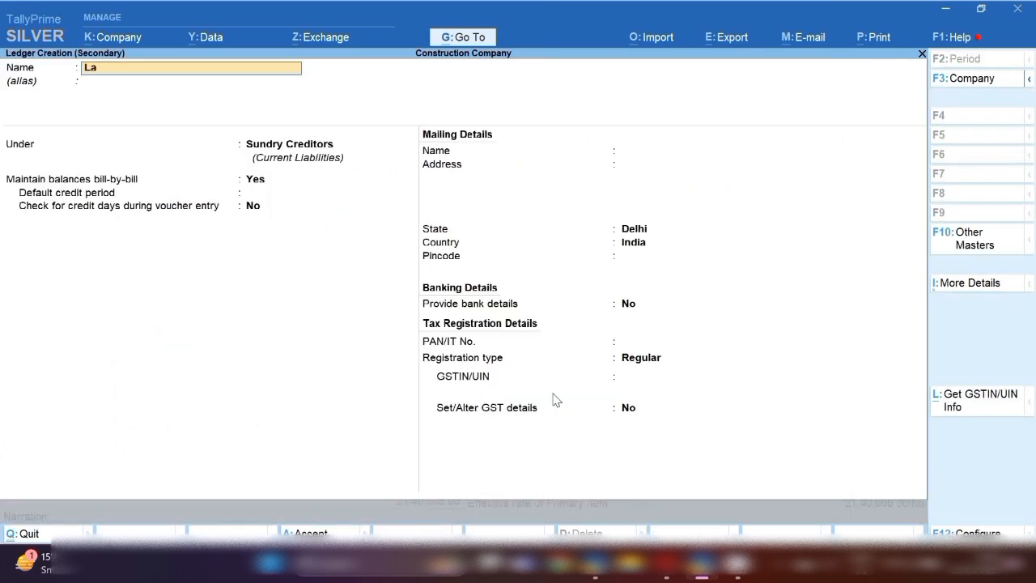
type("baur Charges")
key("Return")
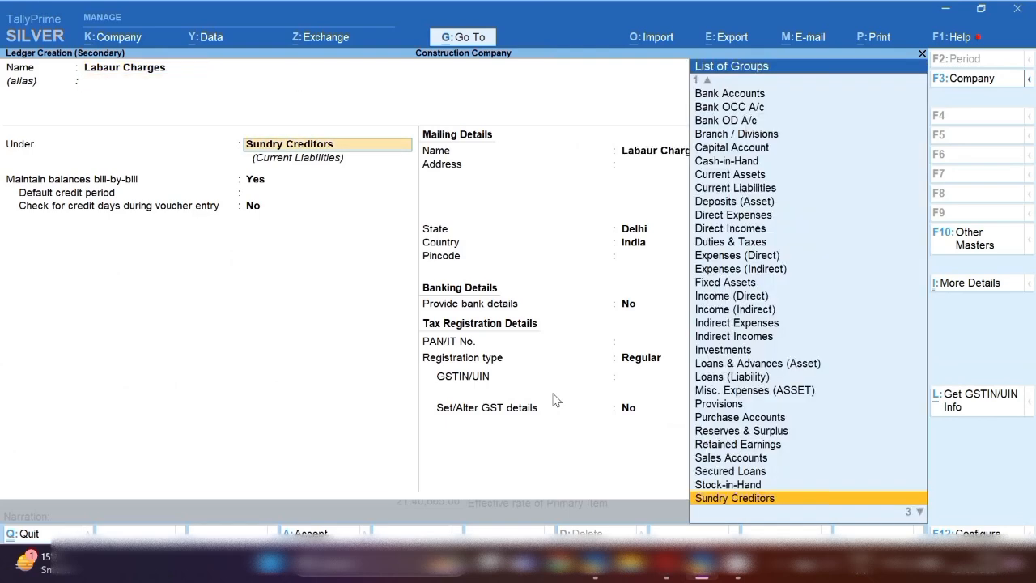
type("Ind")
key("Down")
key("Down")
key("Return")
key("Return")
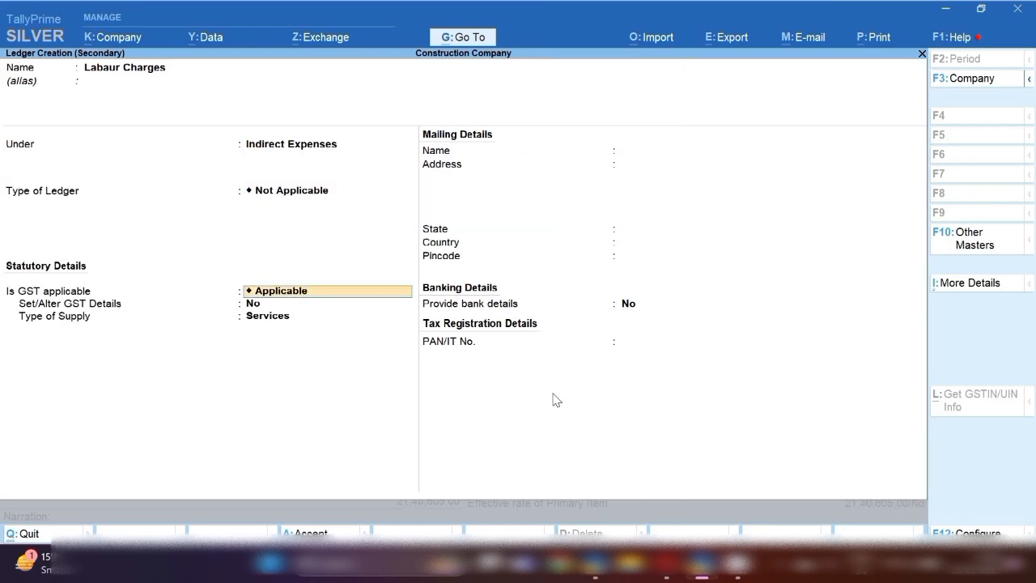
Set GST applicability to Not Applicable for the Labaur Charges ledger and save it into the voucher.
type("N")
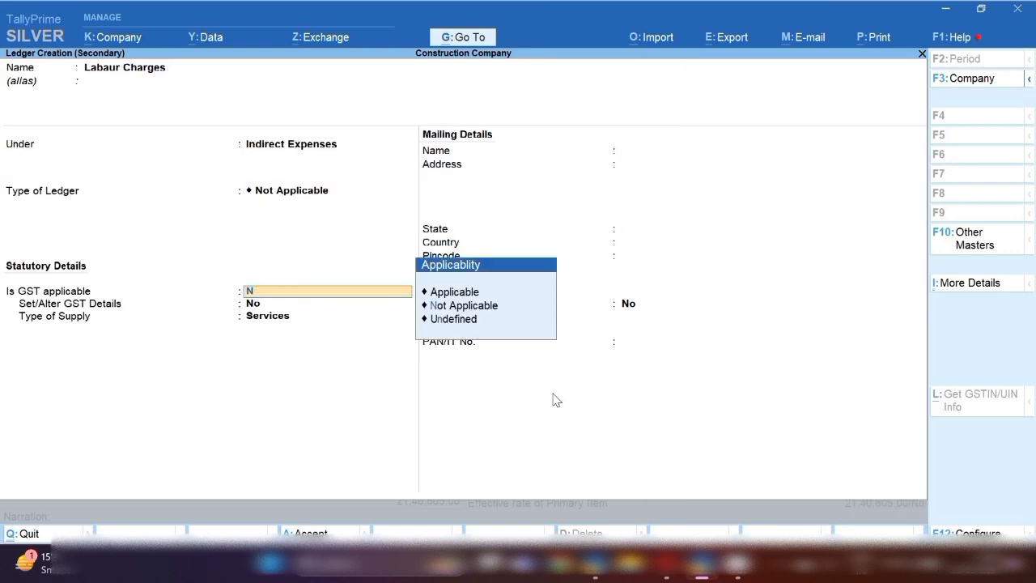
key("Down")
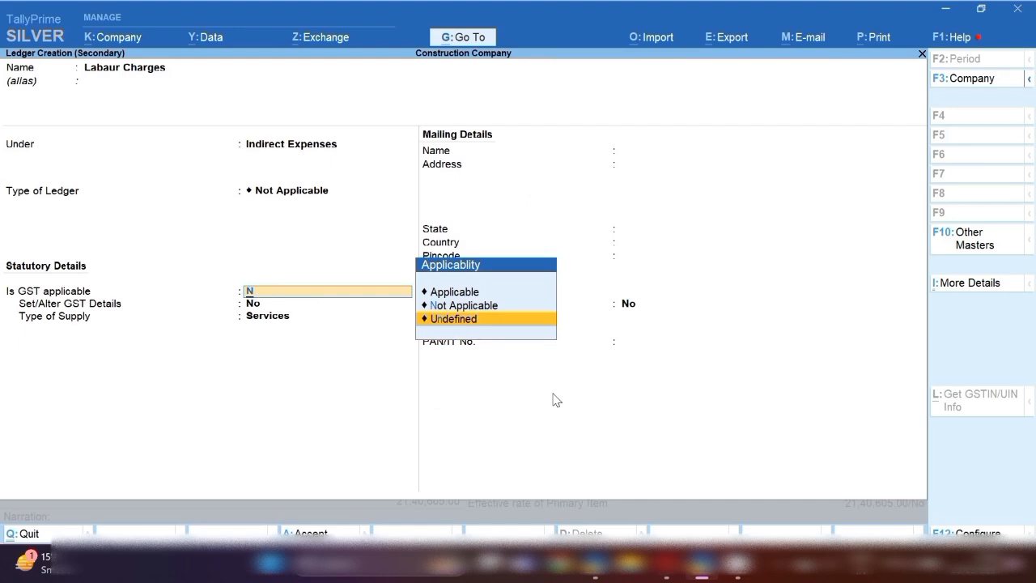
key("Up")
key("Return")
key("ctrl+a")
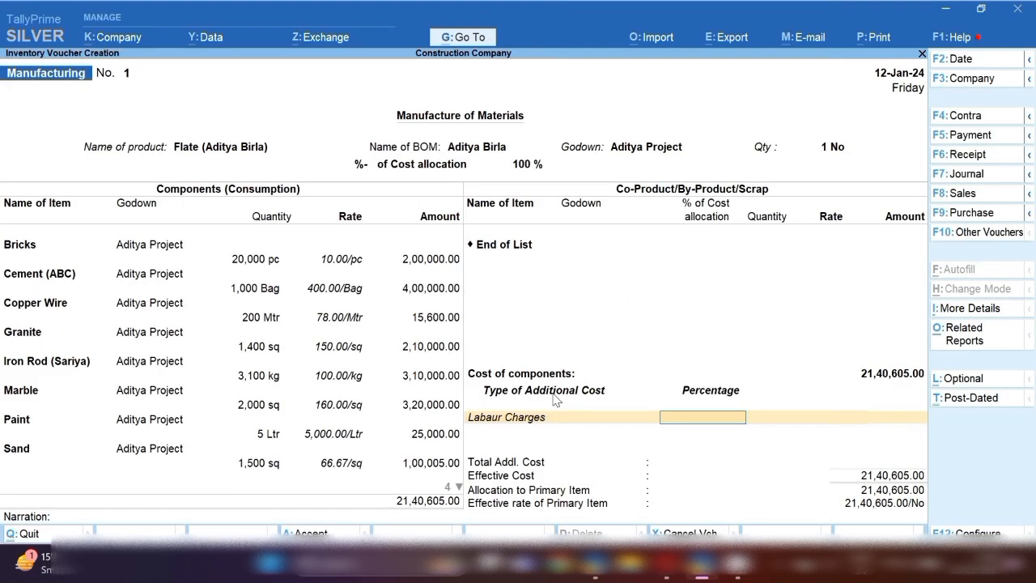
type("5")
key("Return")
key("BackSpace")
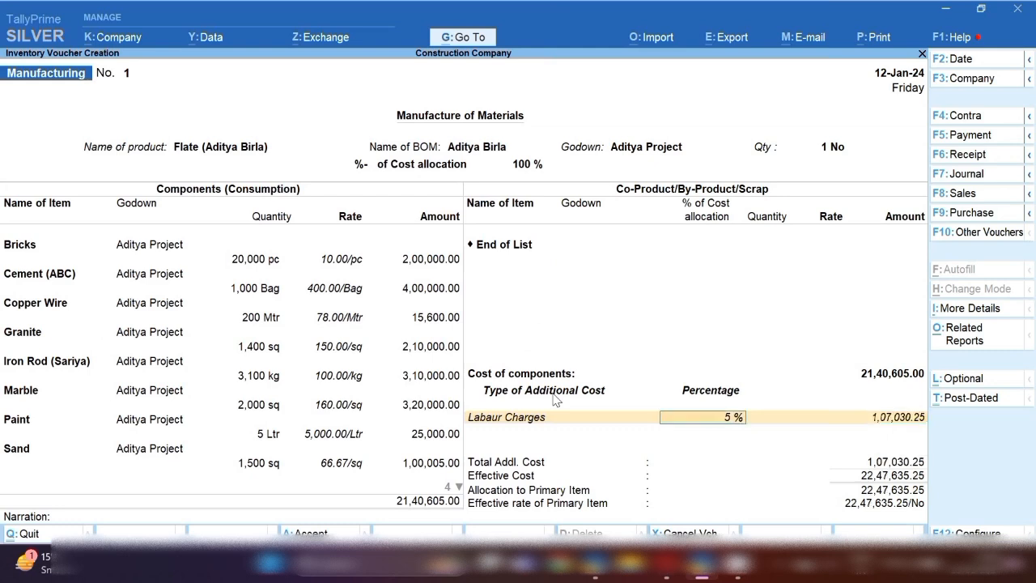
key("BackSpace")
key("Return")
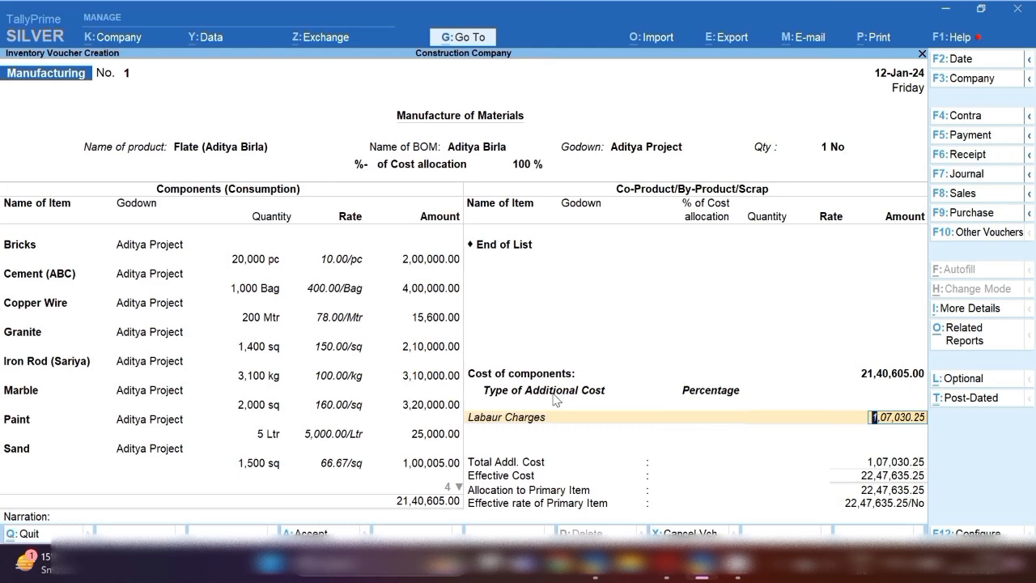
Set the Labaur Charges amount to 5,00,000 and save the Manufacturing voucher.
type("500000")
key("Return")
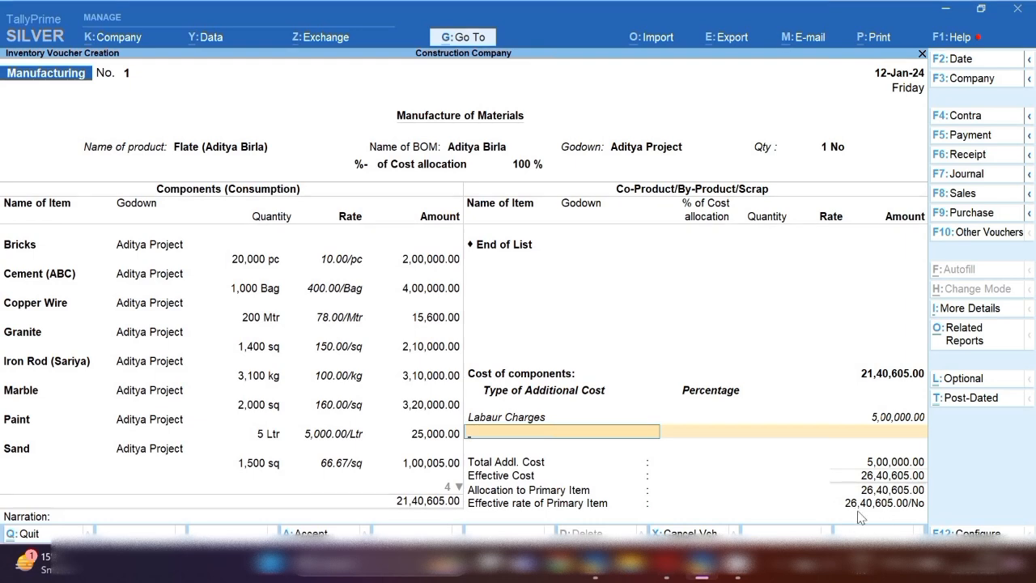
key("ctrl+a")
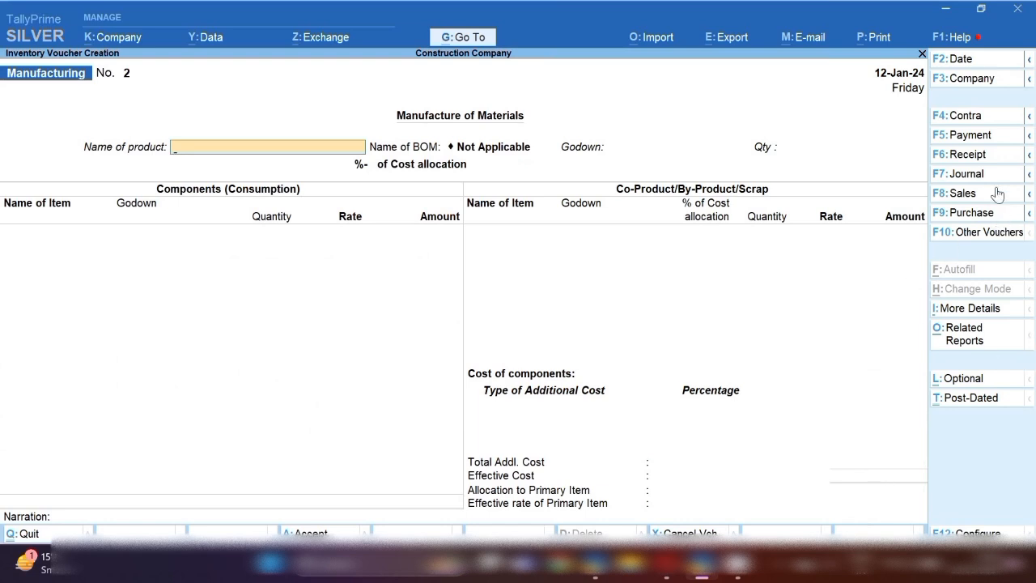
Start a sales voucher with Shiv Construction Co. as the party and leave the dispatch details blank.
left_click(961, 195)
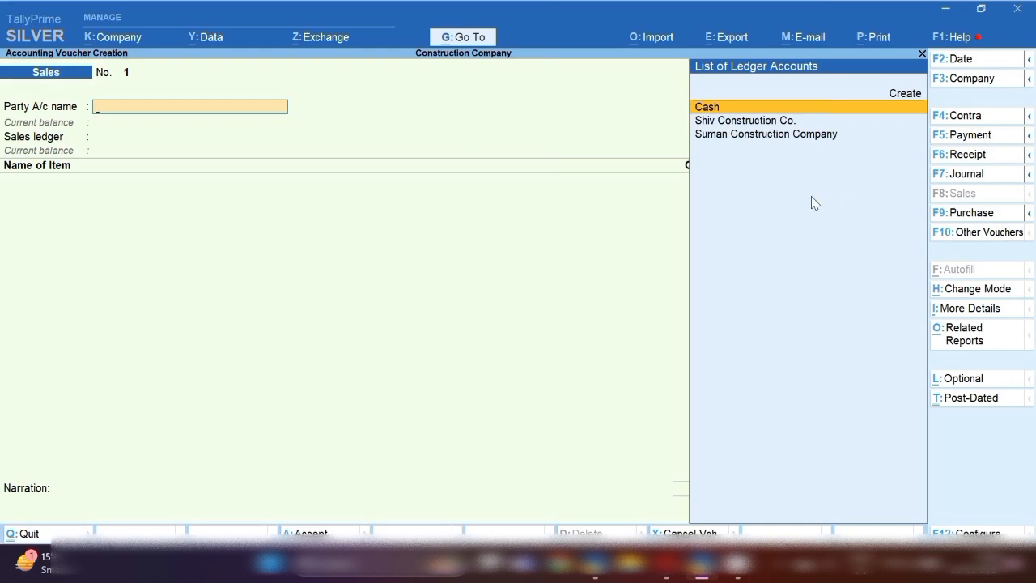
key("Down")
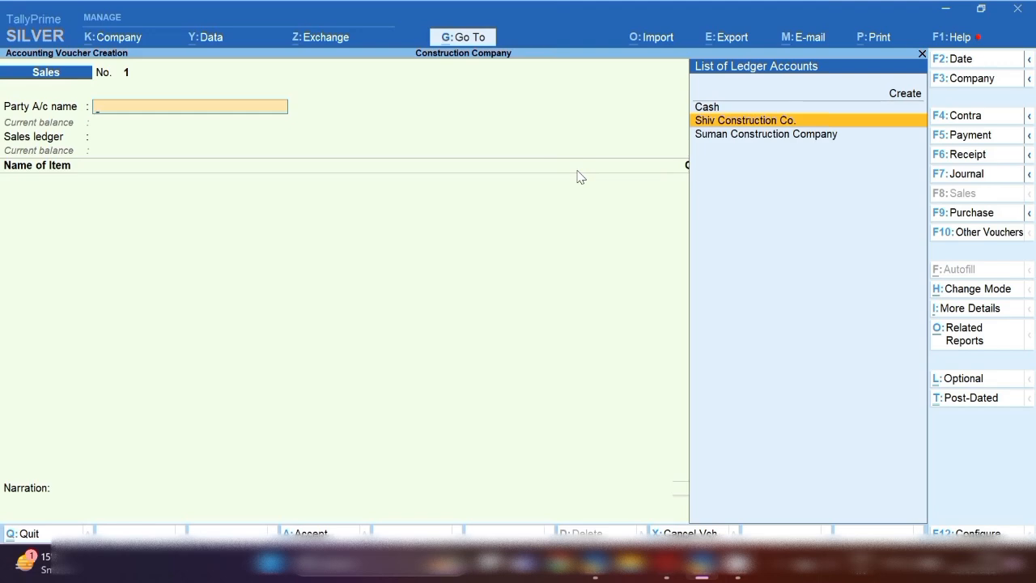
key("Return")
key("Return")
key("Return")
key("Return")
key("Return")
key("Return")
key("Return")
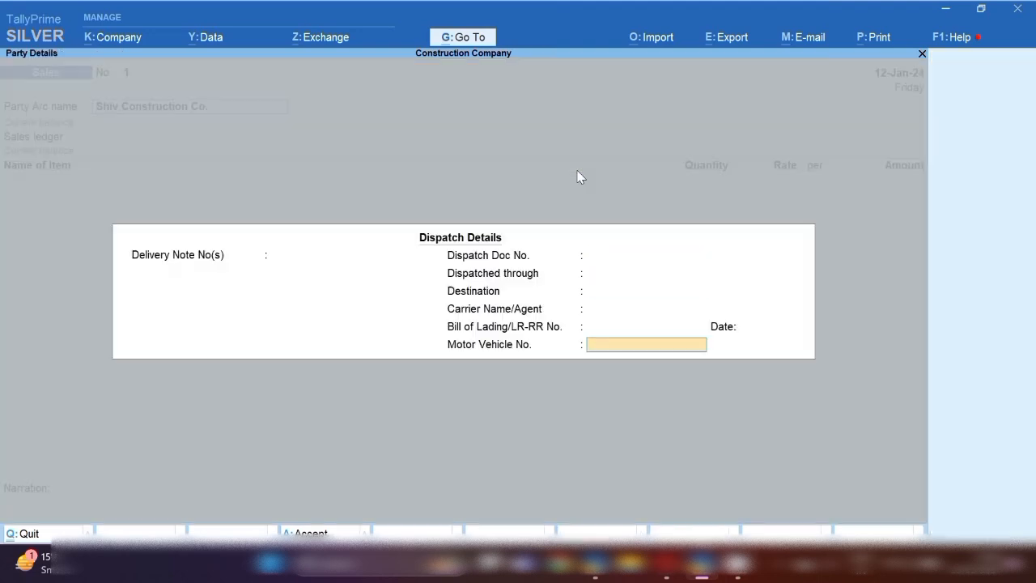
key("Return")
Accept the party details with Delhi as the place of supply and use Sales Account as the sales ledger.
key("Return")
key("Return")
key("Return")
key("Return")
key("Return")
key("Return")
key("Return")
key("Return")
key("Return")
key("Return")
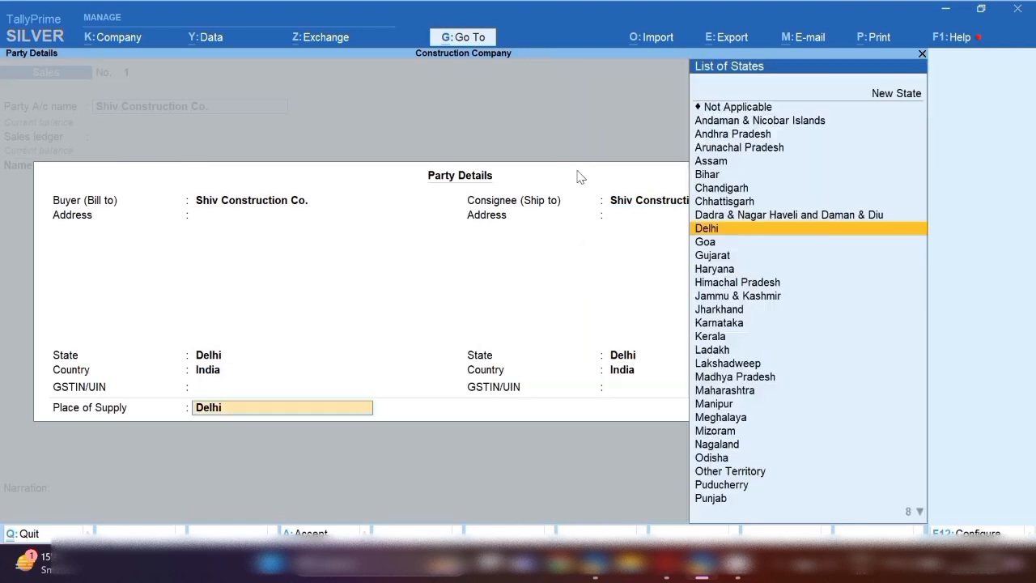
key("Return")
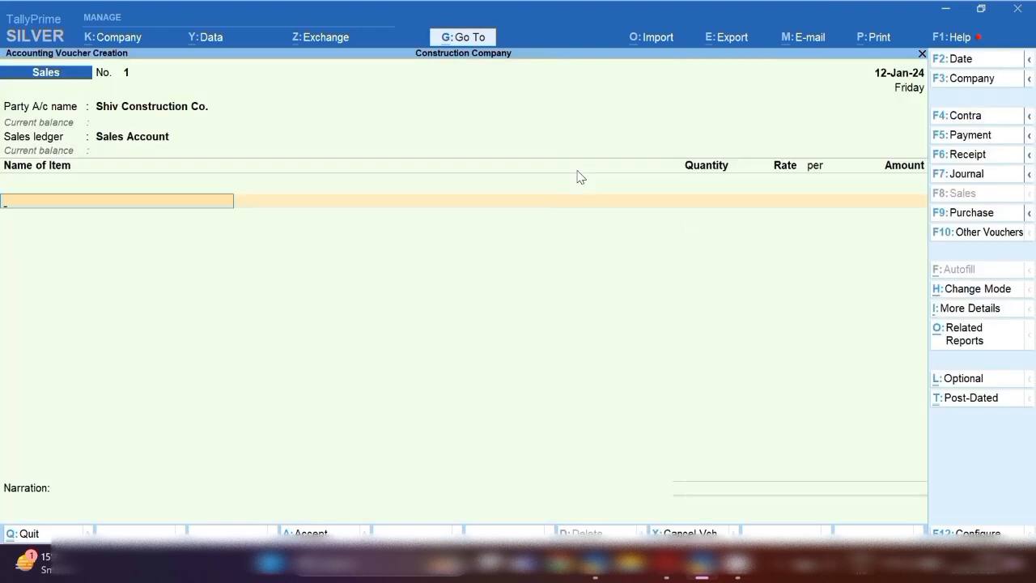
Add Flate (Aditya Birla) to the sales voucher, allocating 1 No from the Aditya Project godown.
type("Fl")
key("Return")
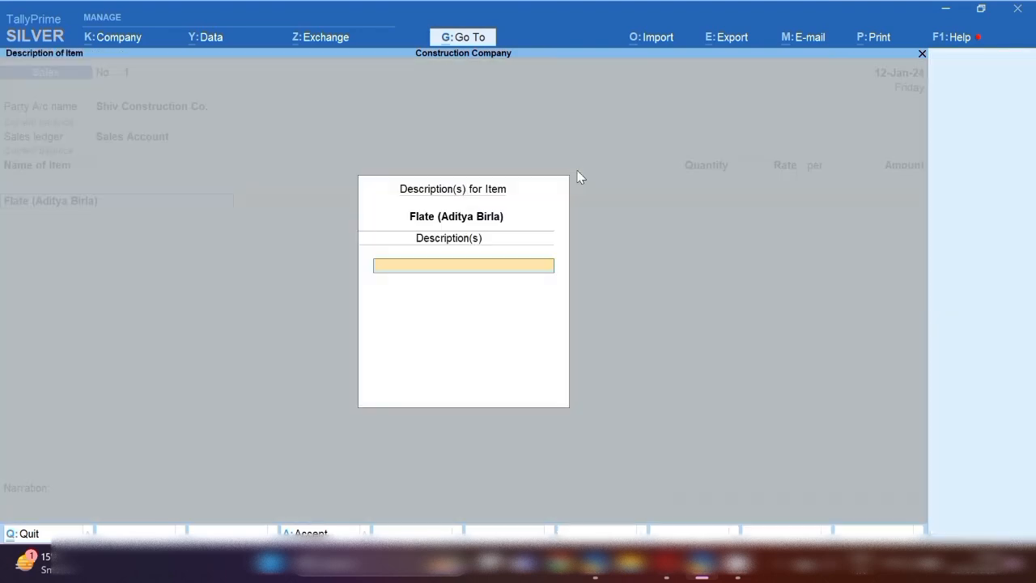
key("Return")
key("Return")
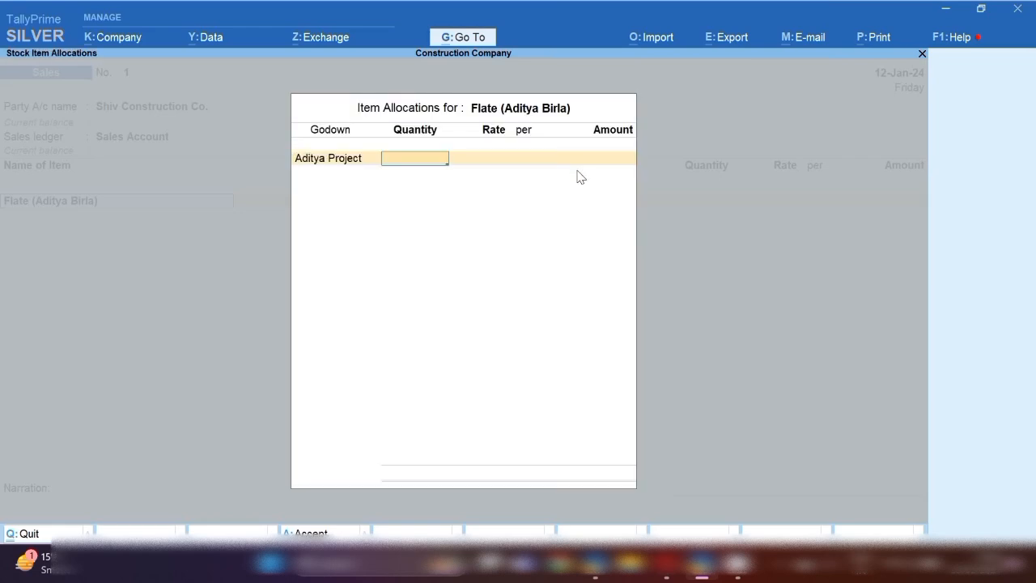
key("Return")
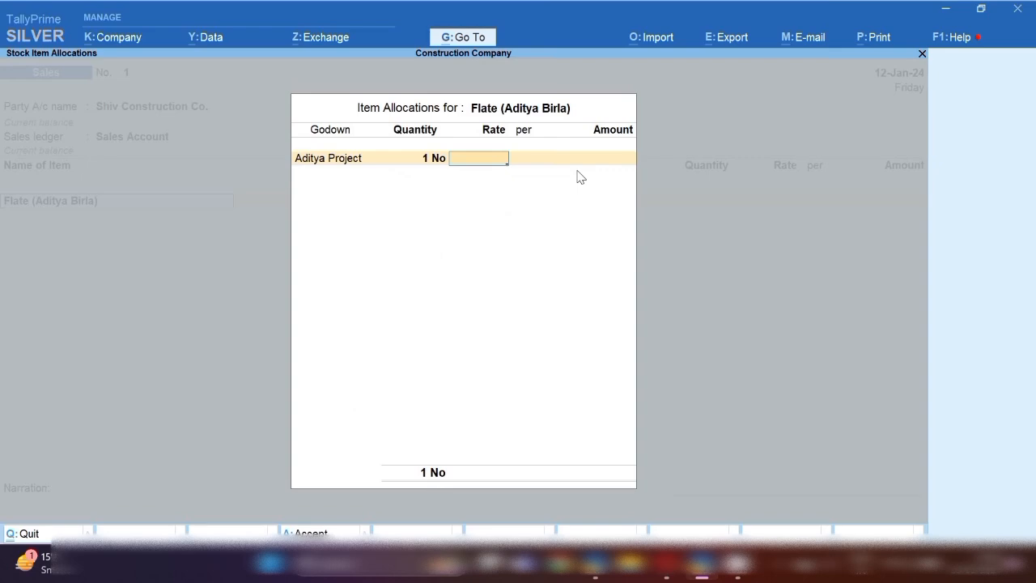
Set the item's rate to 40,00,000 and save the sales voucher without sending its details for e-Way Bill generation.
type("40,00,000")
key("Return")
key("Return")
key("Return")
key("Return")
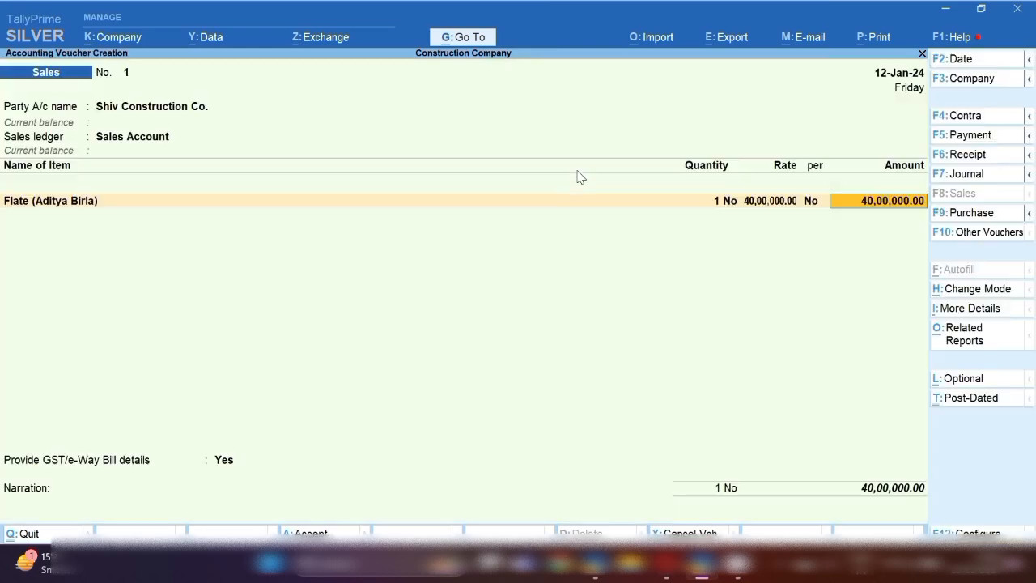
key("ctrl+a")
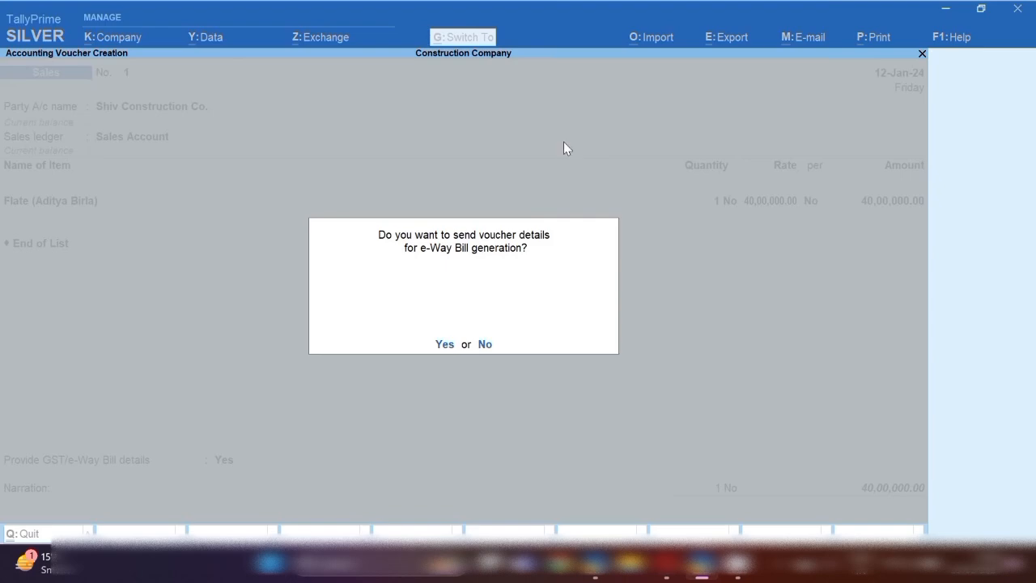
left_click(487, 347)
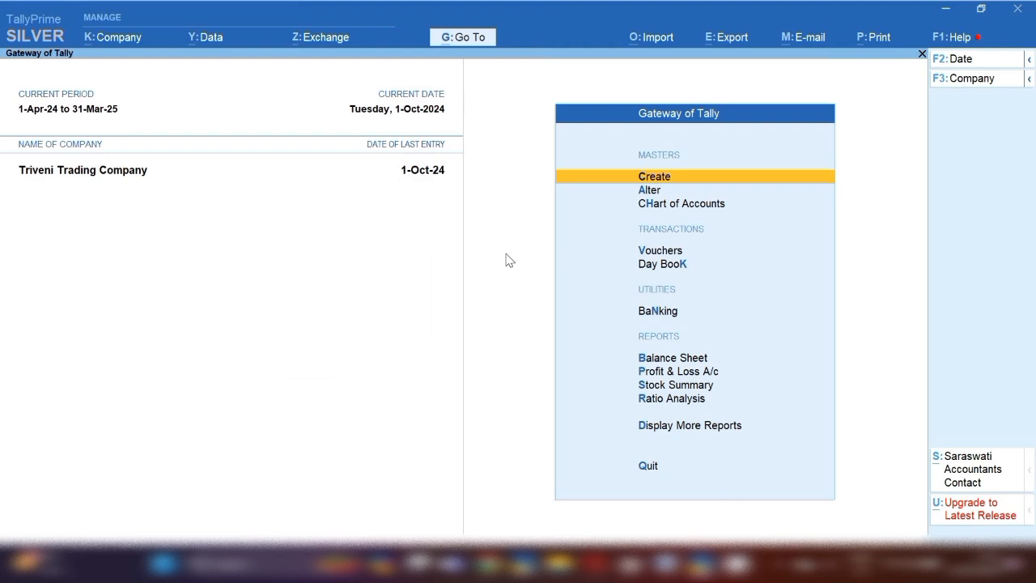
Open the Salary Expenses ledger of Triveni Trading Company for alteration and examine its group and GST settings.
key("Down")
key("Return")
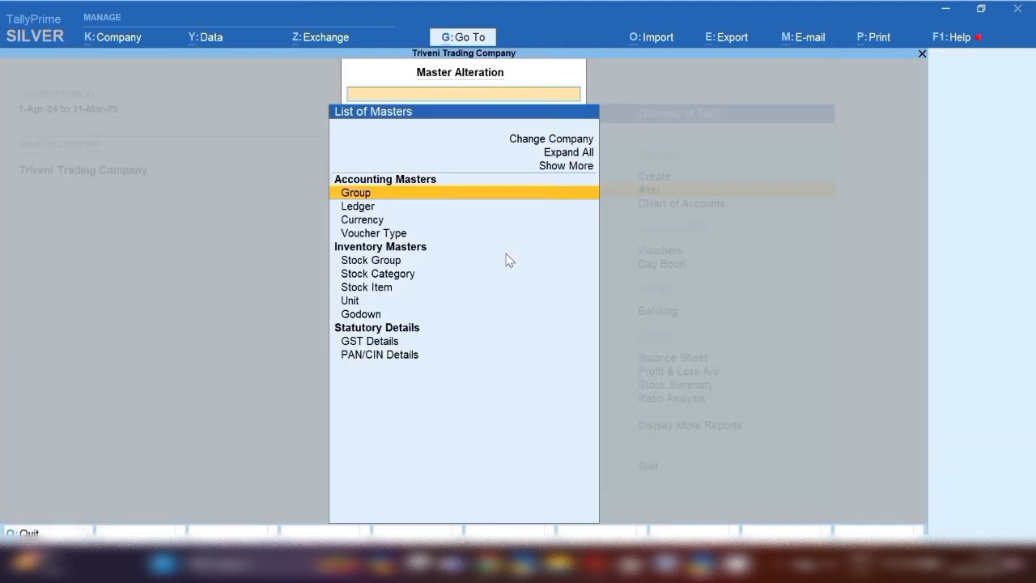
key("Down")
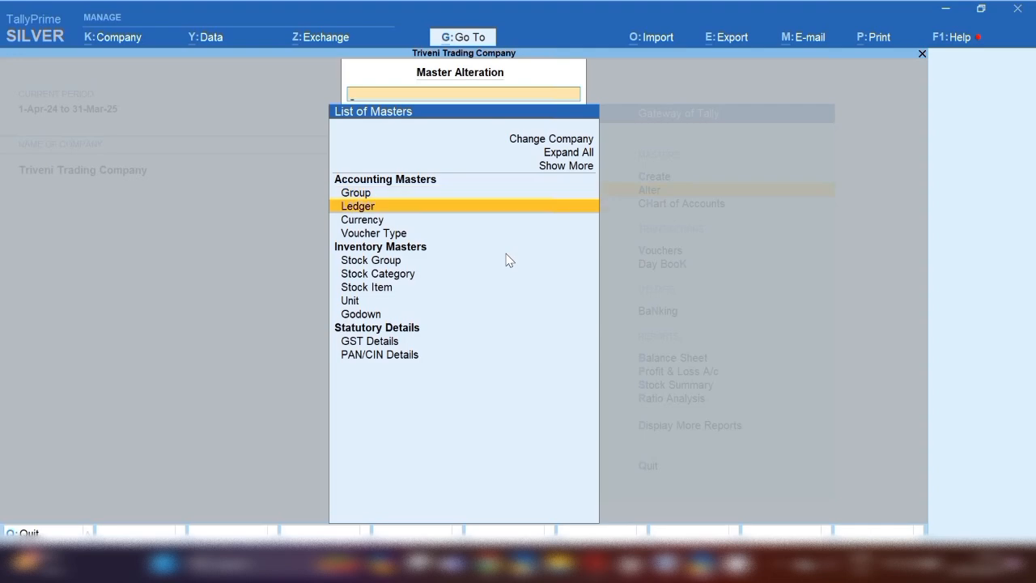
key("Return")
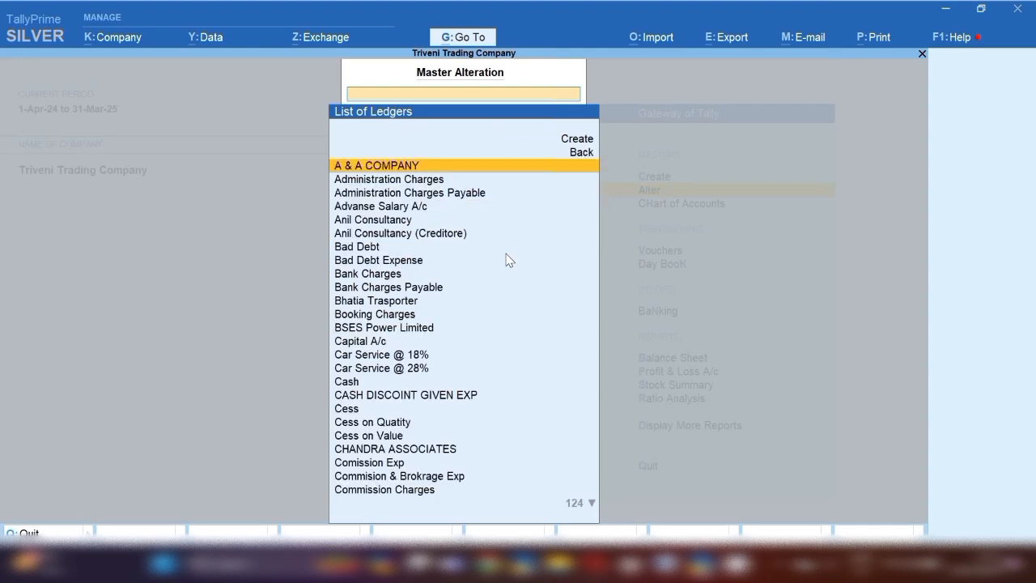
type("Sal")
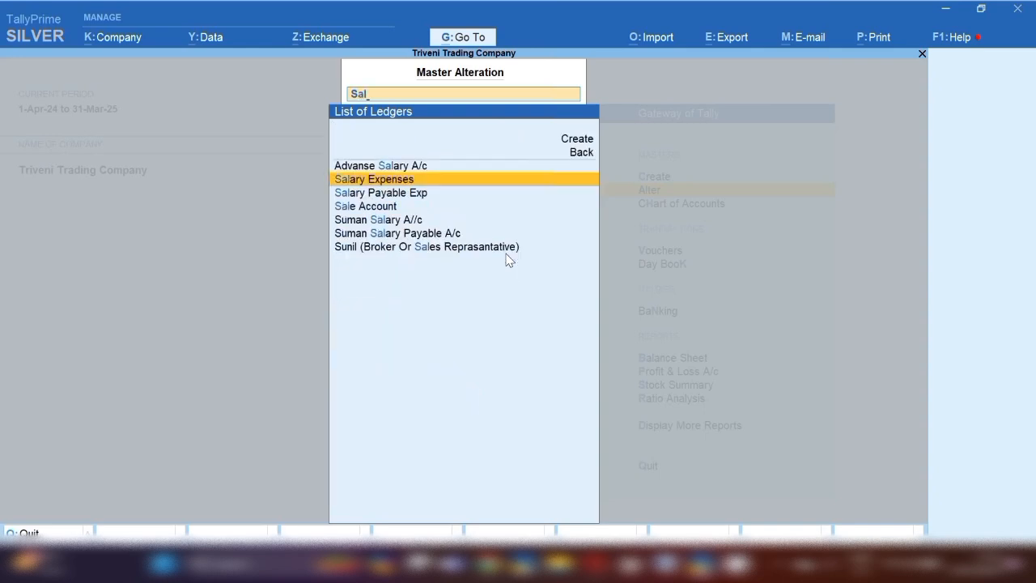
key("Return")
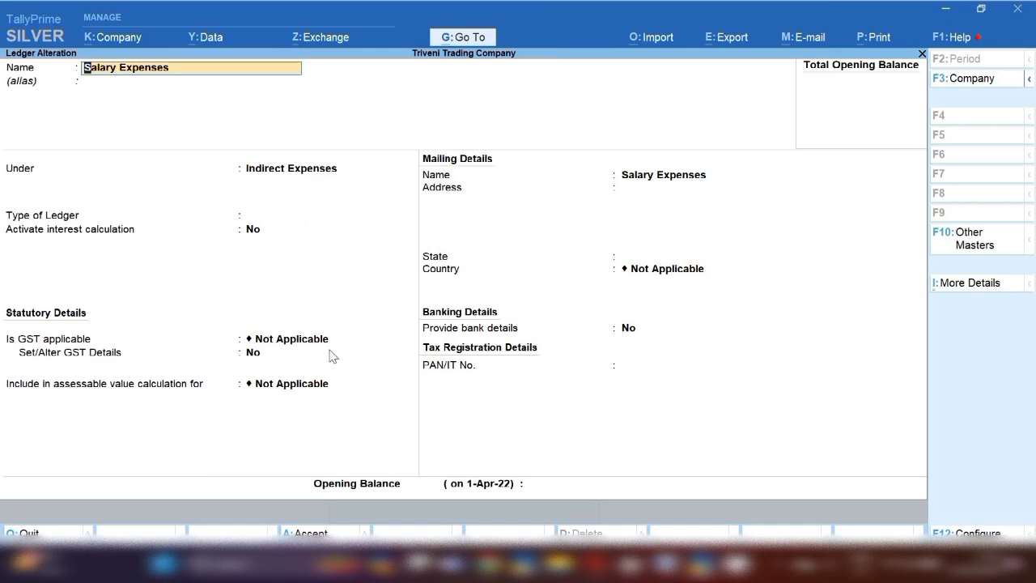
Leave the Salary Expenses ledger and open Advanse Salary A/c to examine which group it belongs to.
key("Escape")
key("Escape")
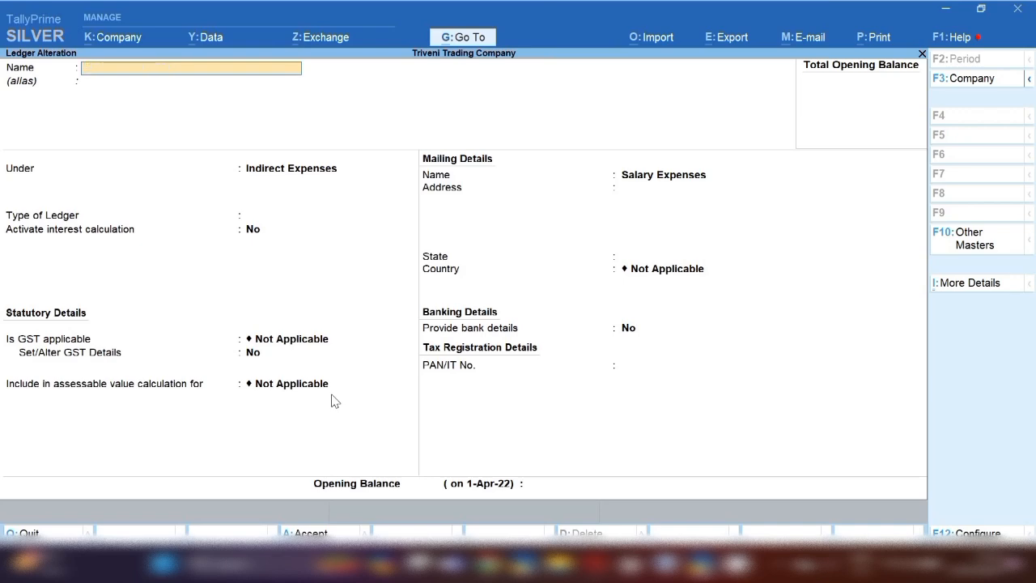
key("Return")
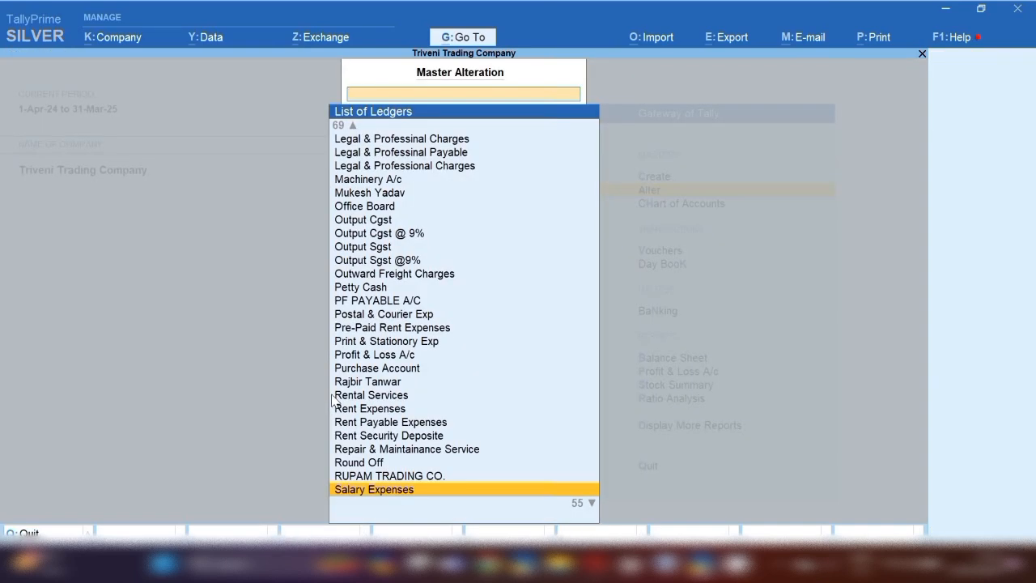
type("Sala")
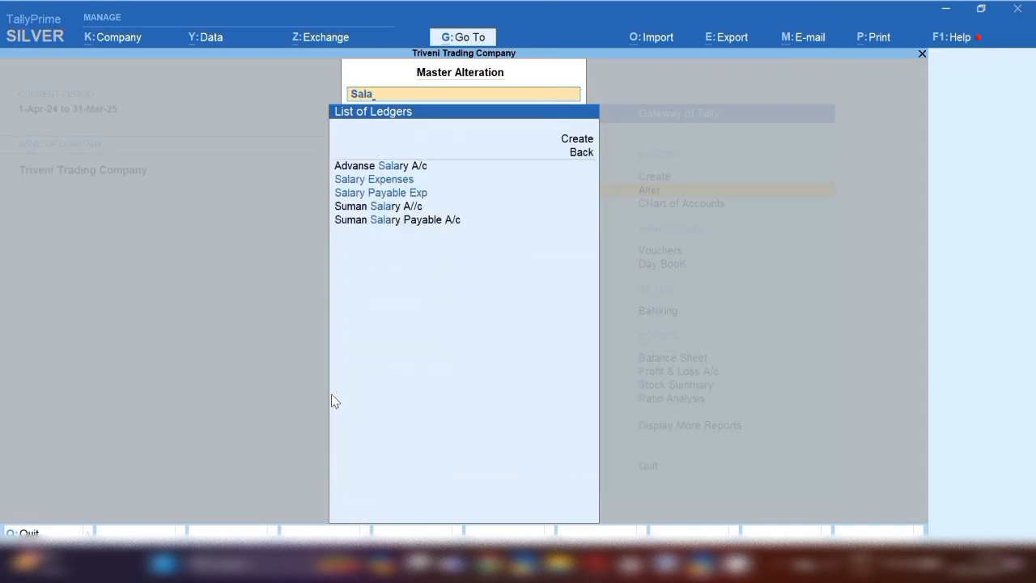
key("Down")
key("Down")
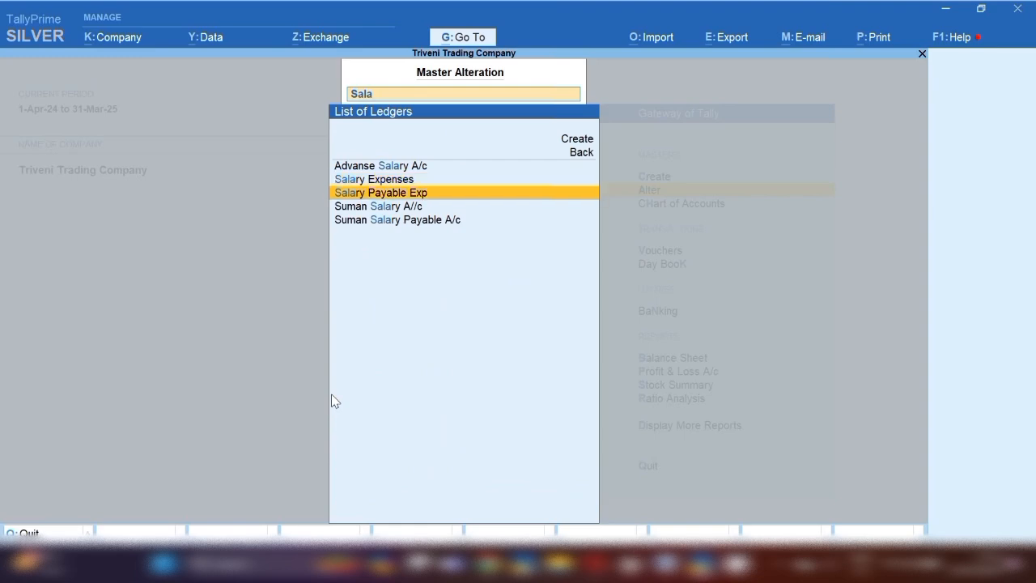
key("Up")
key("Up")
key("Return")
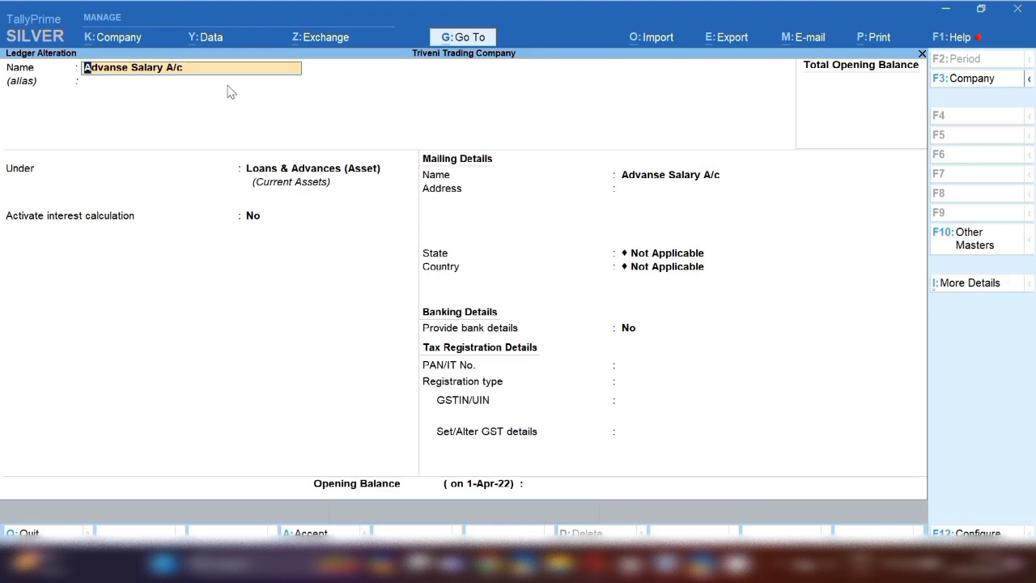
Quit Advanse Salary A/c without changes and open the individual employee's salary expense ledger to examine its group.
key("BackSpace")
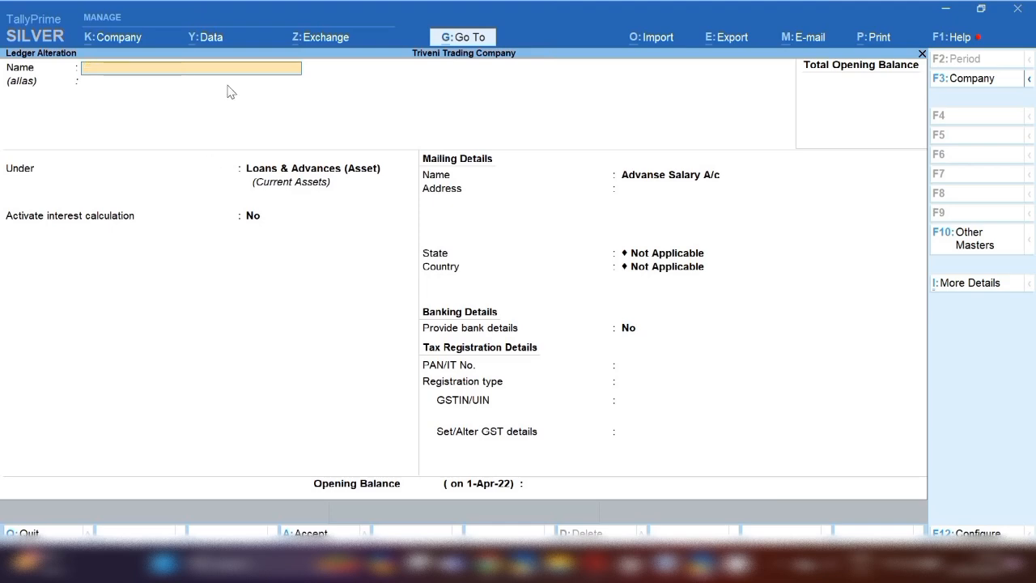
key("Escape")
type("y")
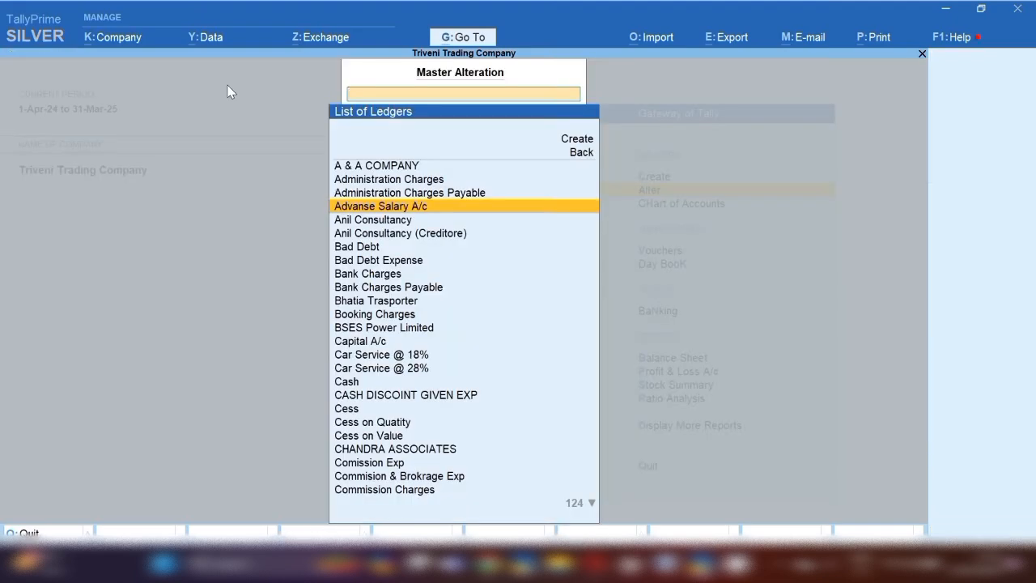
type("Sala")
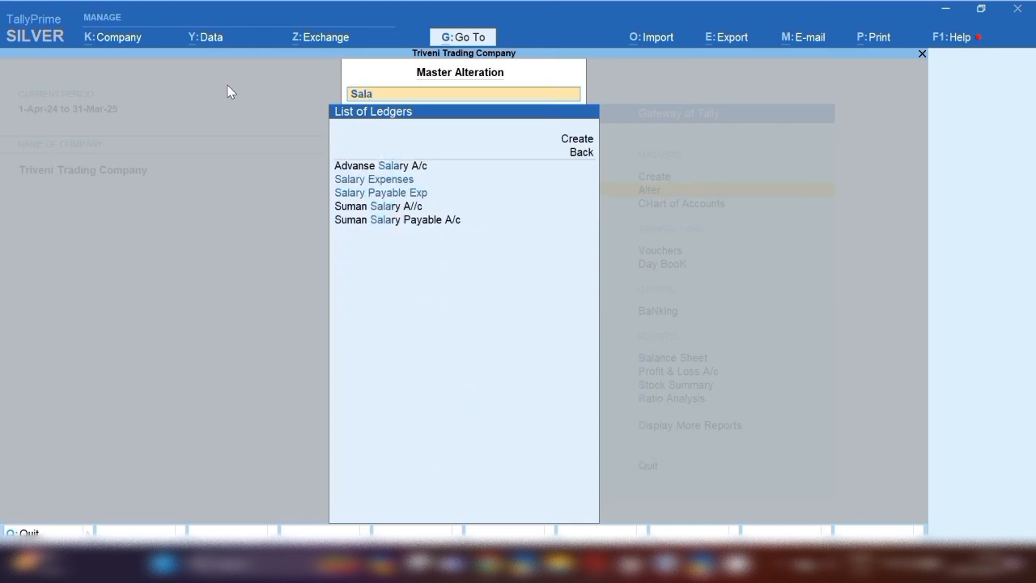
key("Down")
key("Down")
key("Down")
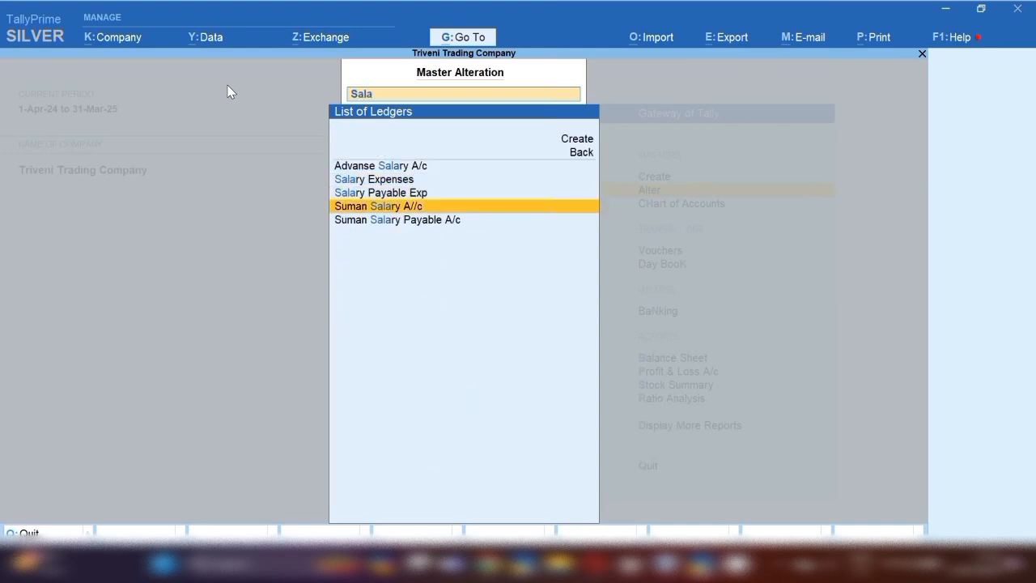
key("Return")
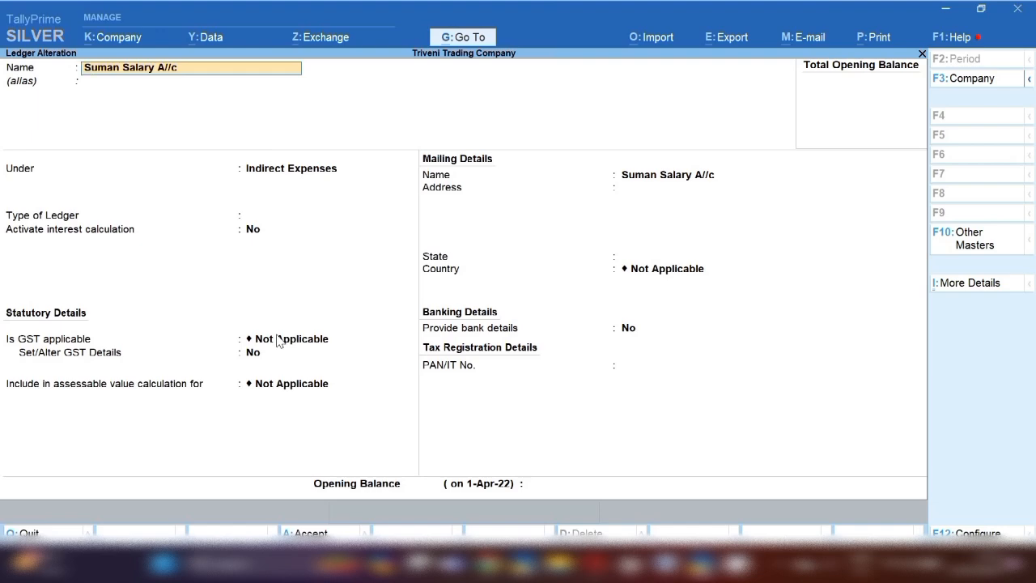
Leave the employee's salary ledger and open Salary Payable Exp to examine its group.
key("Escape")
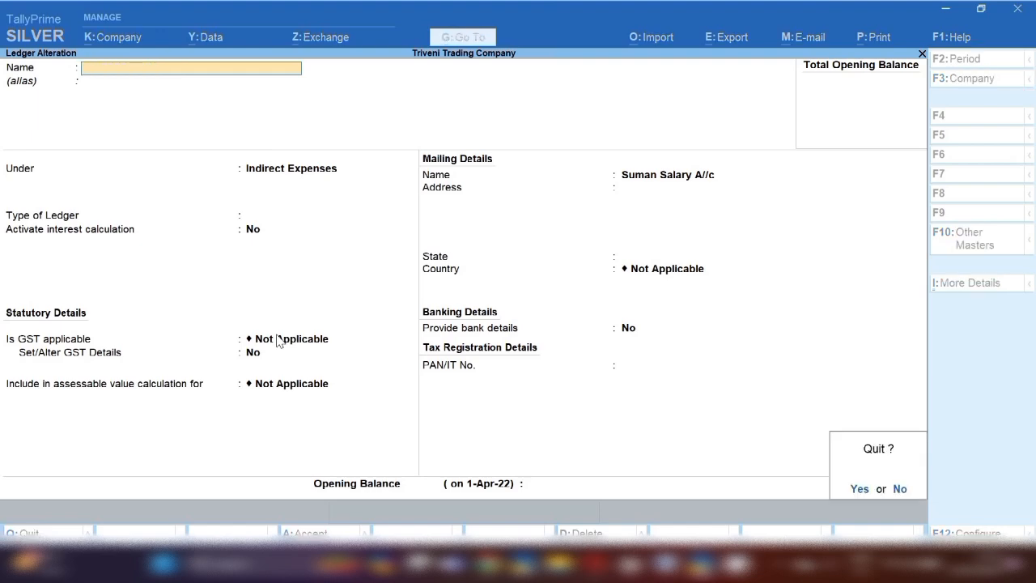
key("Escape")
type("Sala")
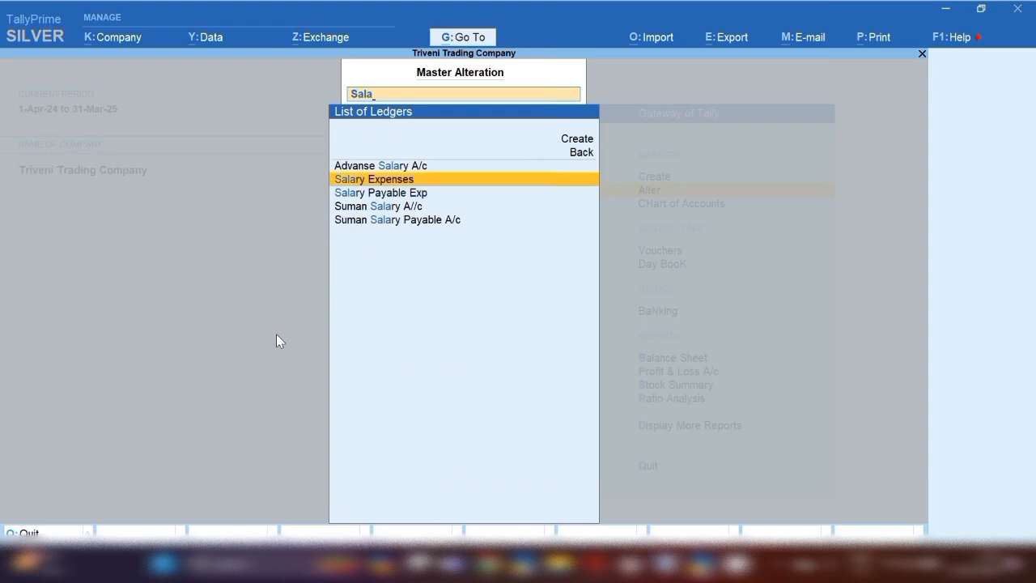
key("Down")
key("Return")
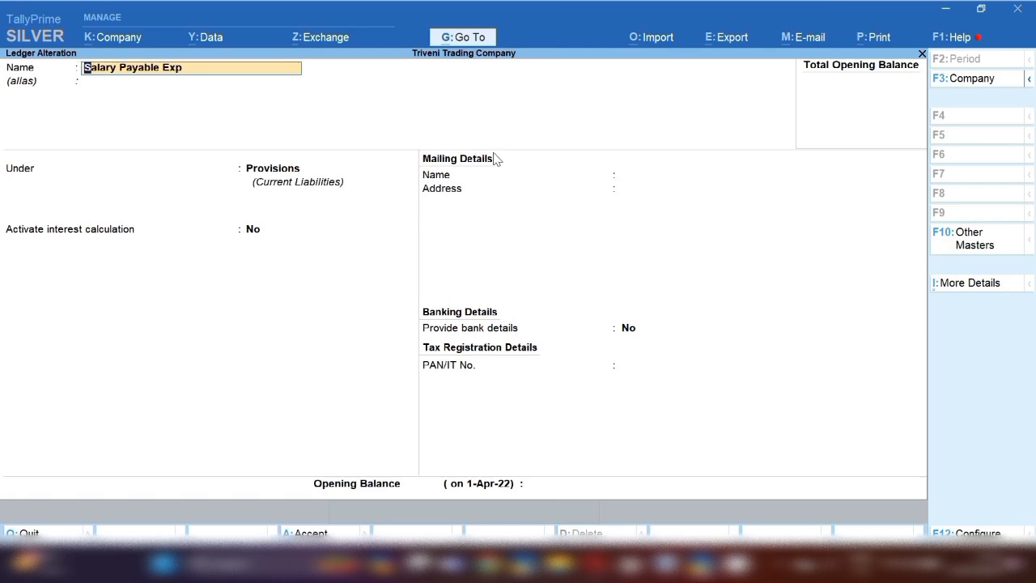
Examine the Current Assets and Current Liabilities groups in Triveni Trading Company's Balance Sheet, and close the report.
left_click(781, 569)
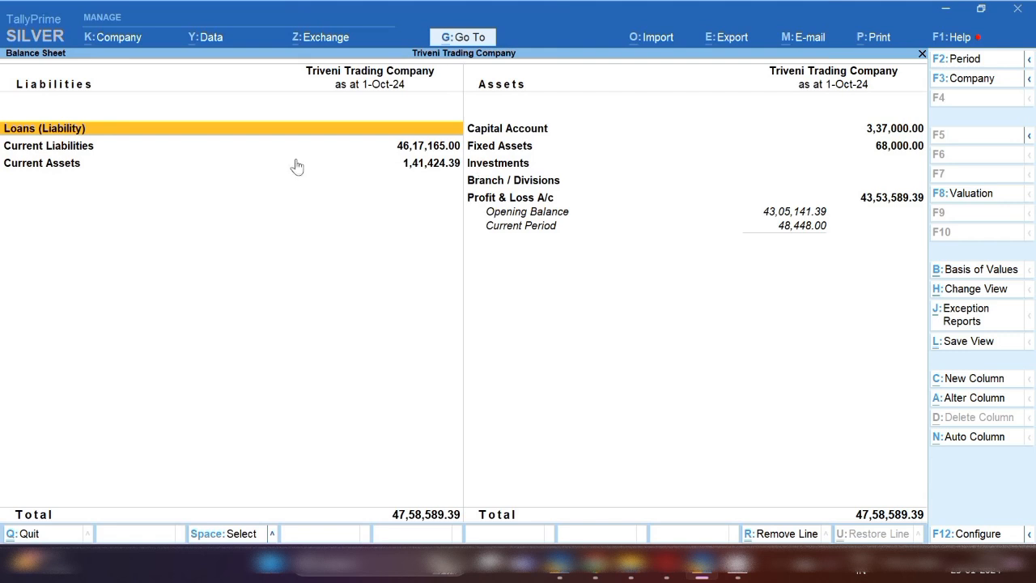
key("Down")
key("Down")
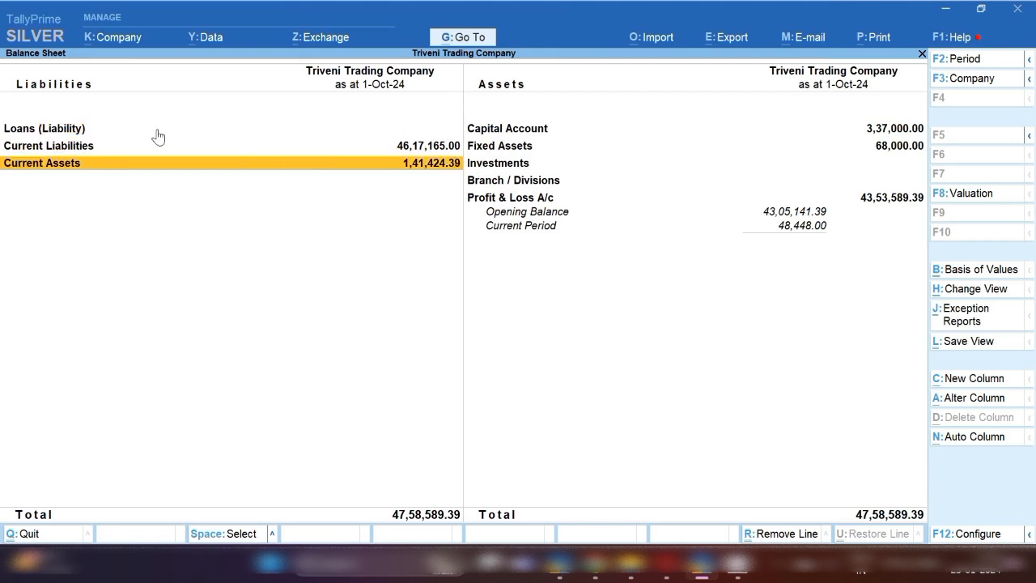
left_click(106, 150)
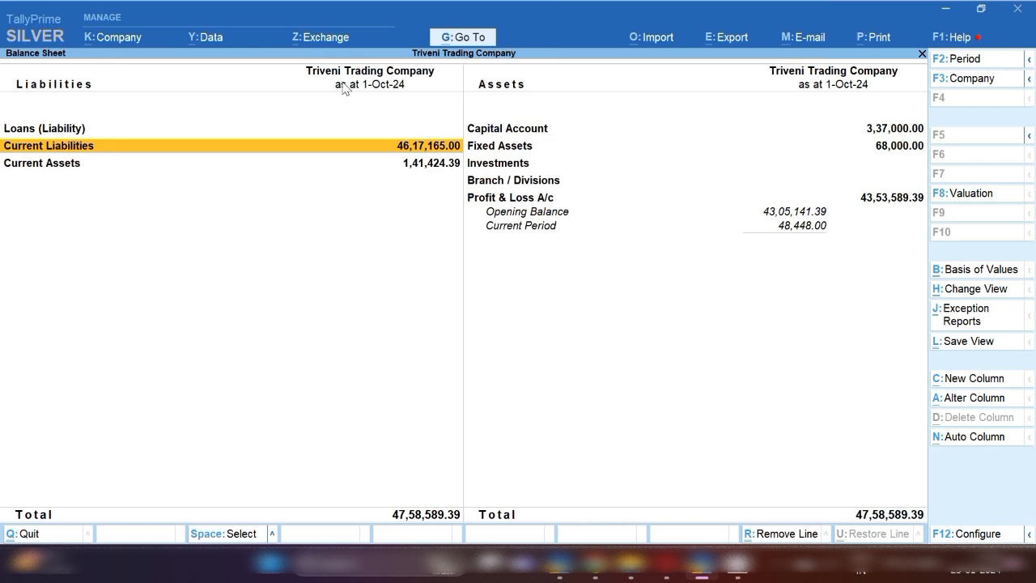
key("Escape")
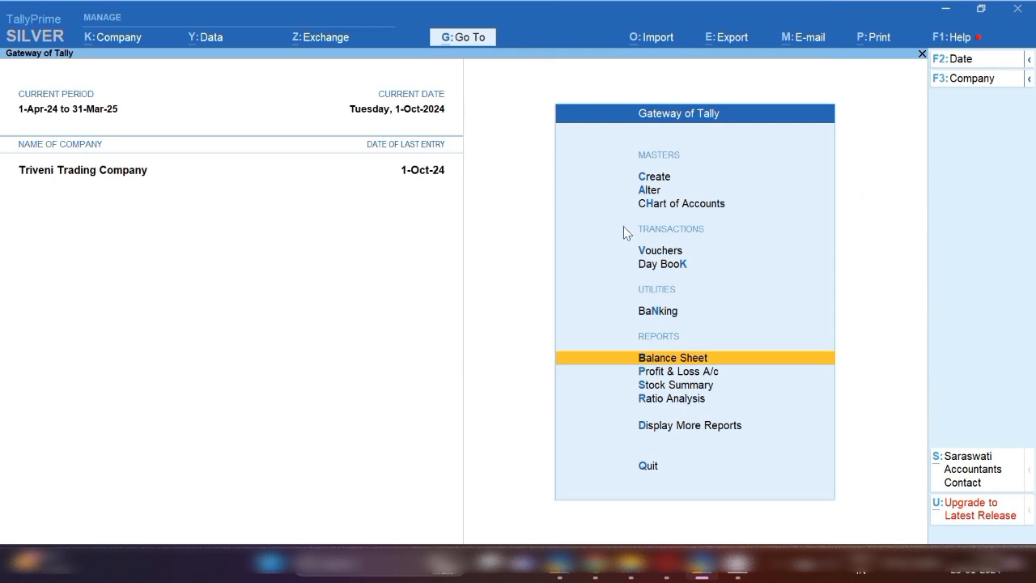
Try to create a ledger named Drawing A/c in Triveni Trading Company.
left_click(662, 180)
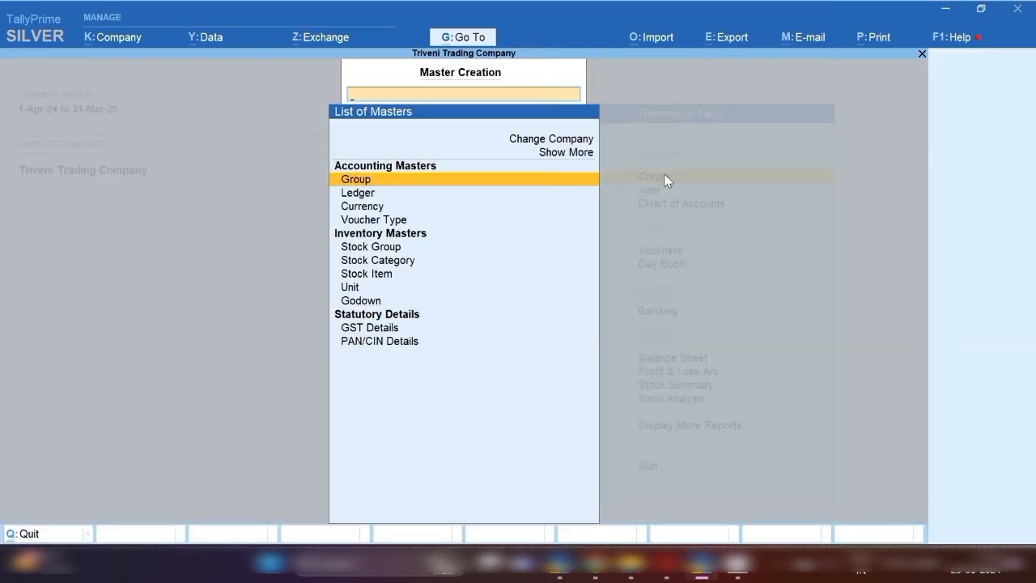
key("Down")
key("Return")
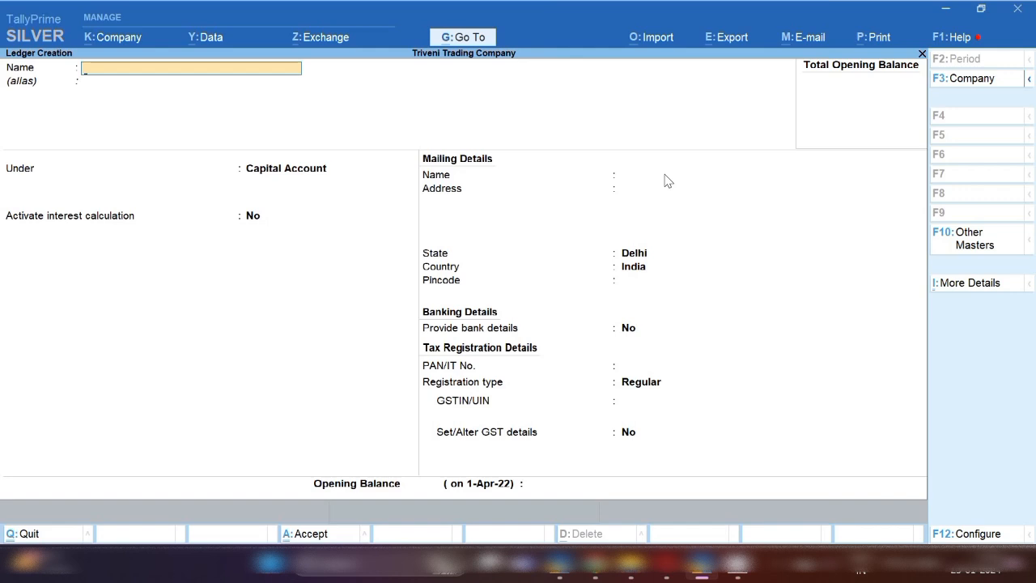
type("Drawing a/c")
key("Return")
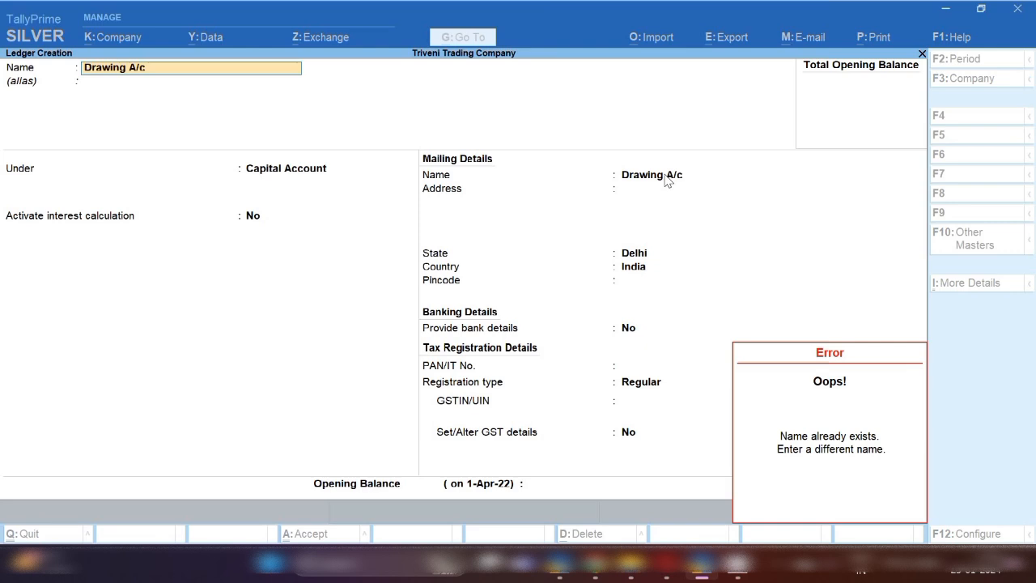
Fill in a new ledger named Drawing Acc under Capital Account, and quit the form without saving.
type("C")
key("BackSpace")
type("Dw")
key("BackSpace")
type("rawing")
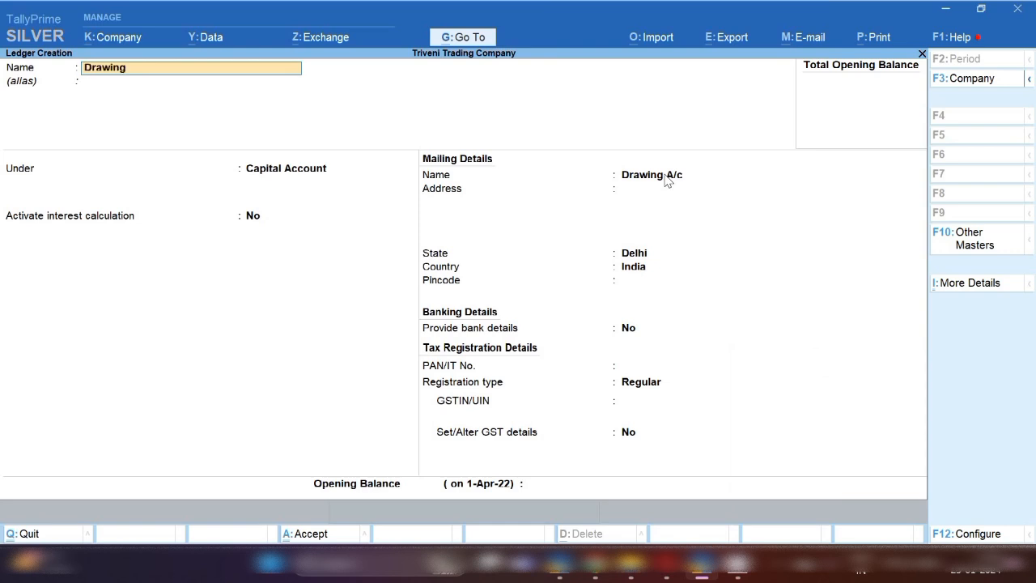
type(" acc")
key("Return")
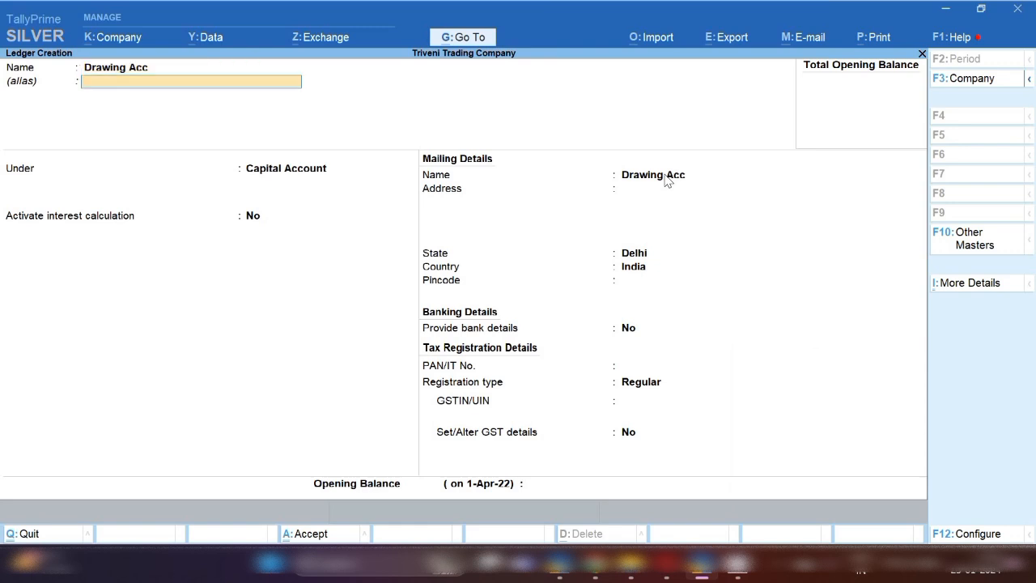
key("Return")
key("Return")
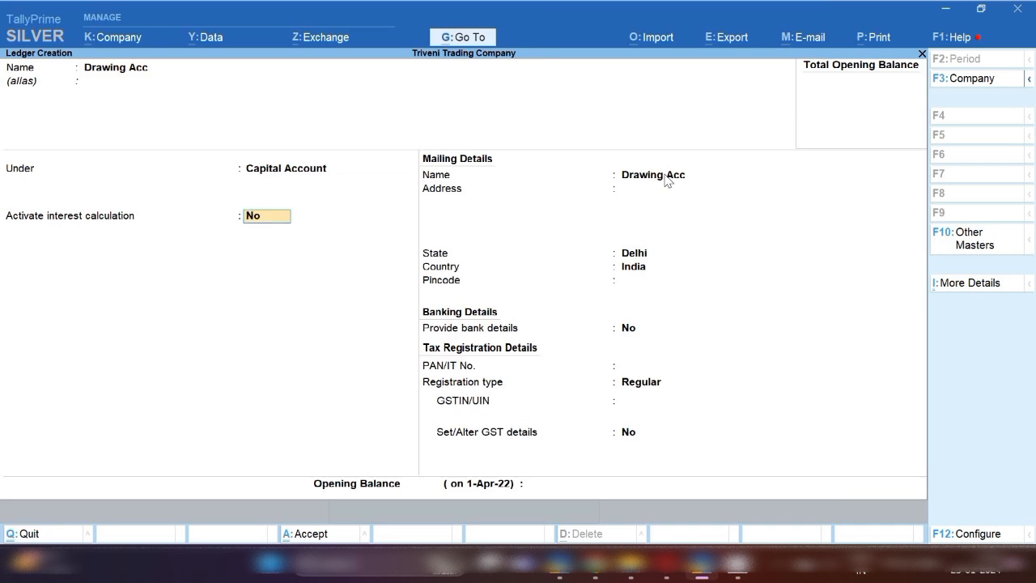
key("BackSpace")
key("Escape")
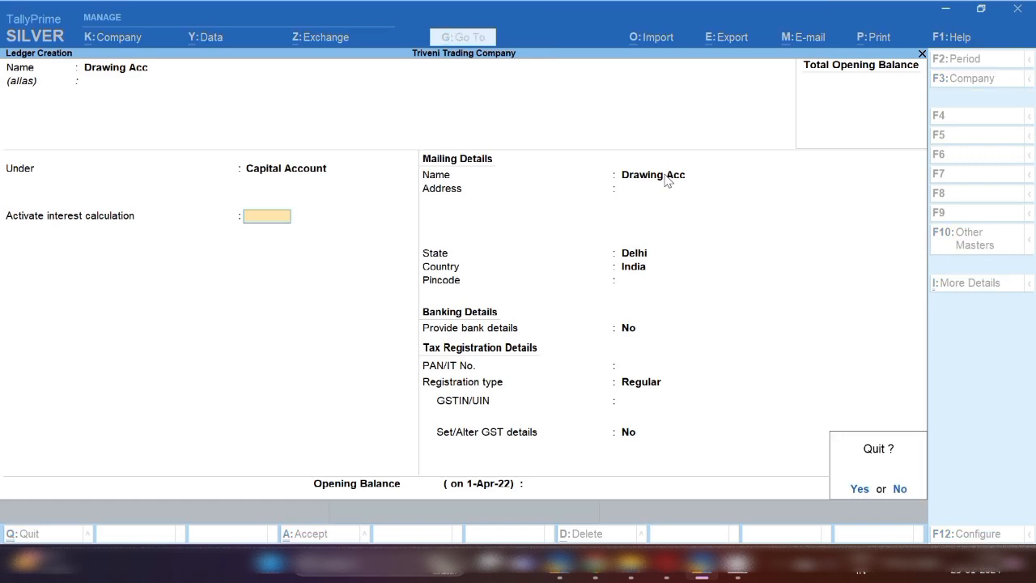
key("Return")
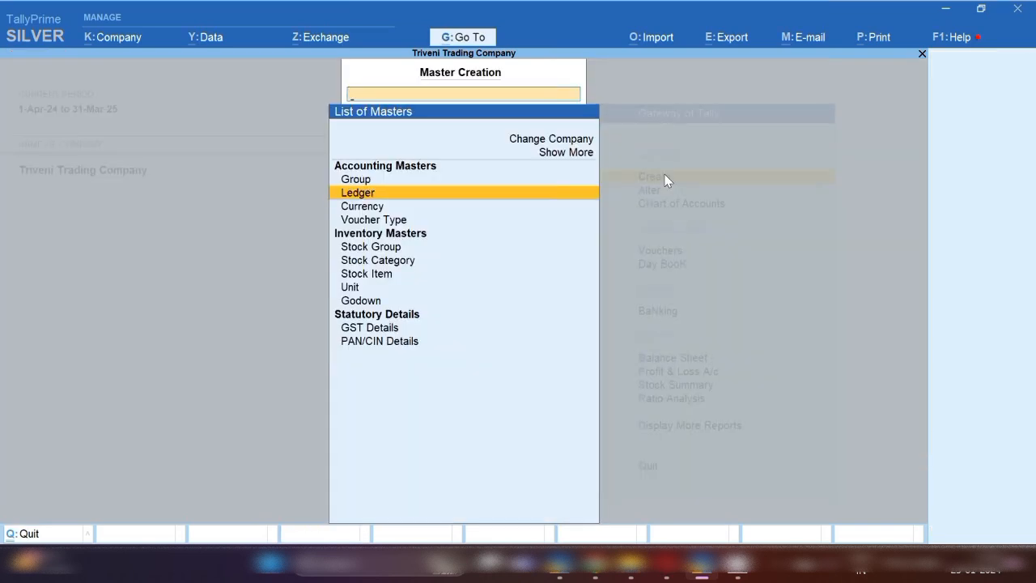
Start a new ledger named Sourabh Trading and place it under the Sundry Creditors group.
key("Return")
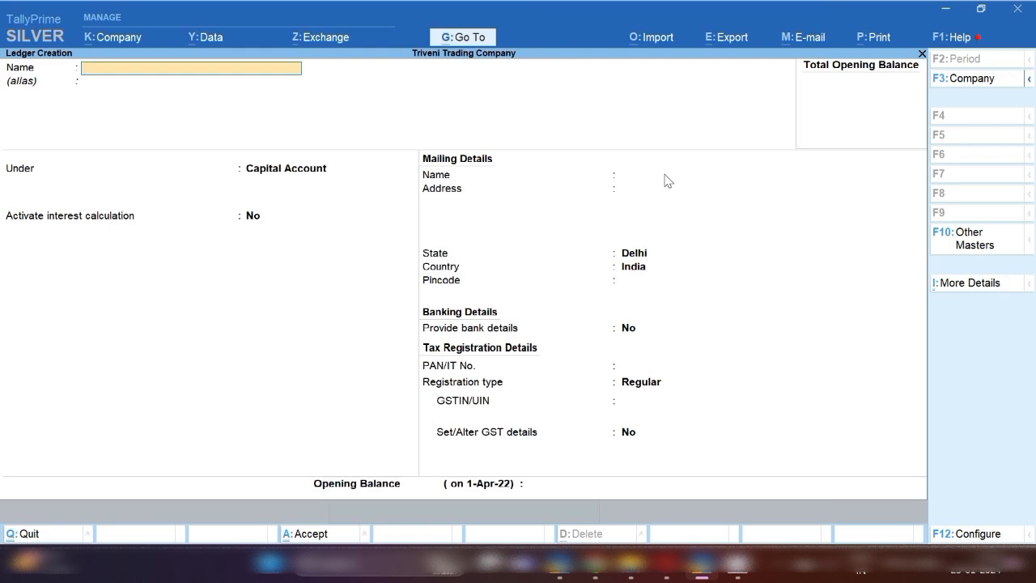
type("Sourabh Trading")
key("Return")
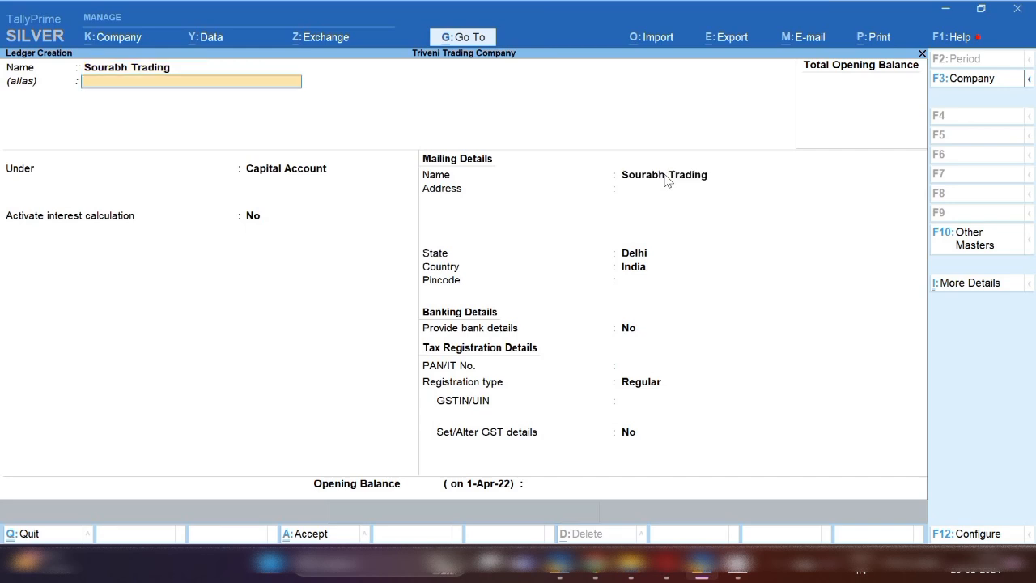
key("Return")
type("Sun")
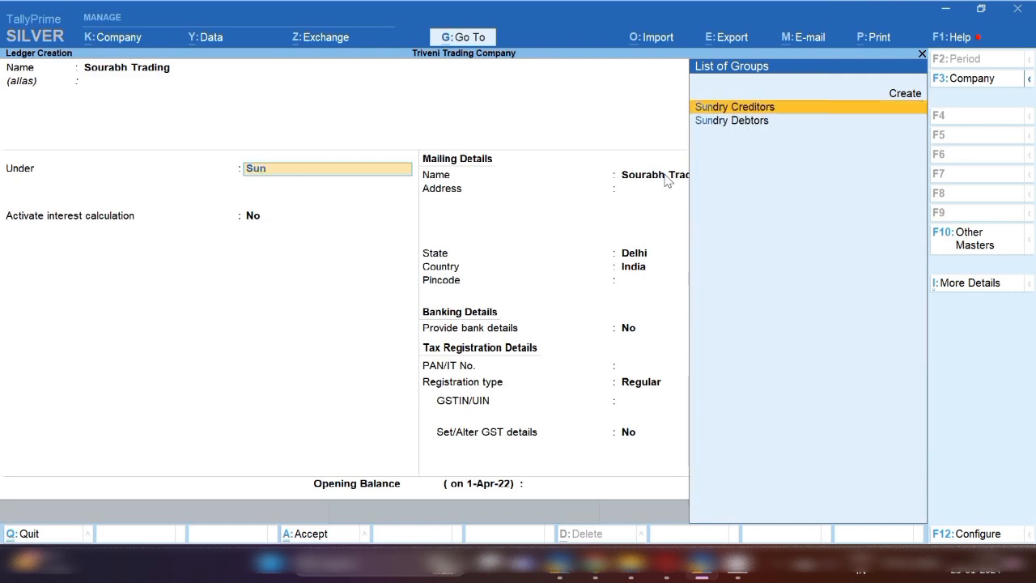
key("Return")
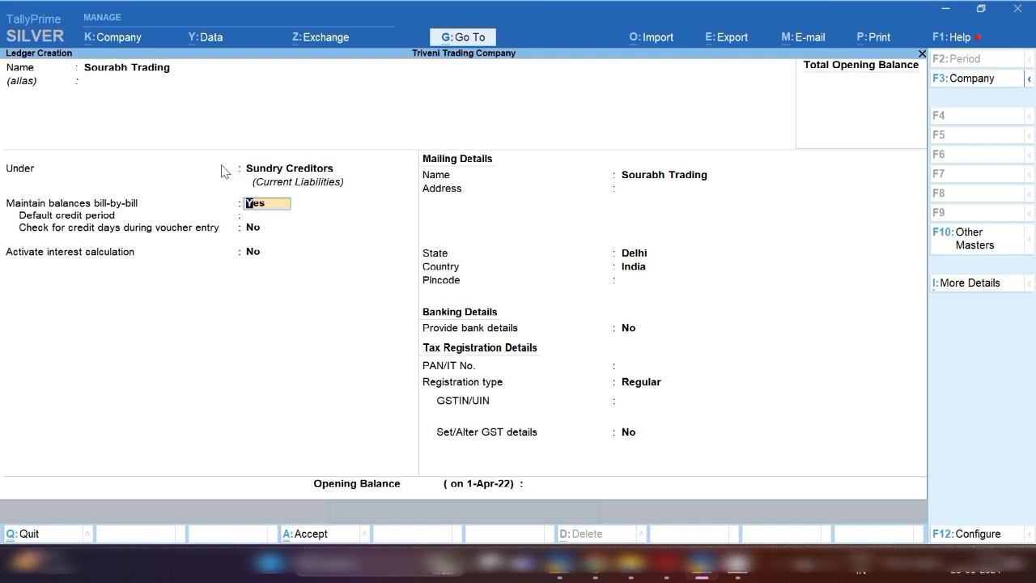
Rename the unsaved ledger as Shubham Enterprises and change its group to Sundry Debtors.
left_click(144, 73)
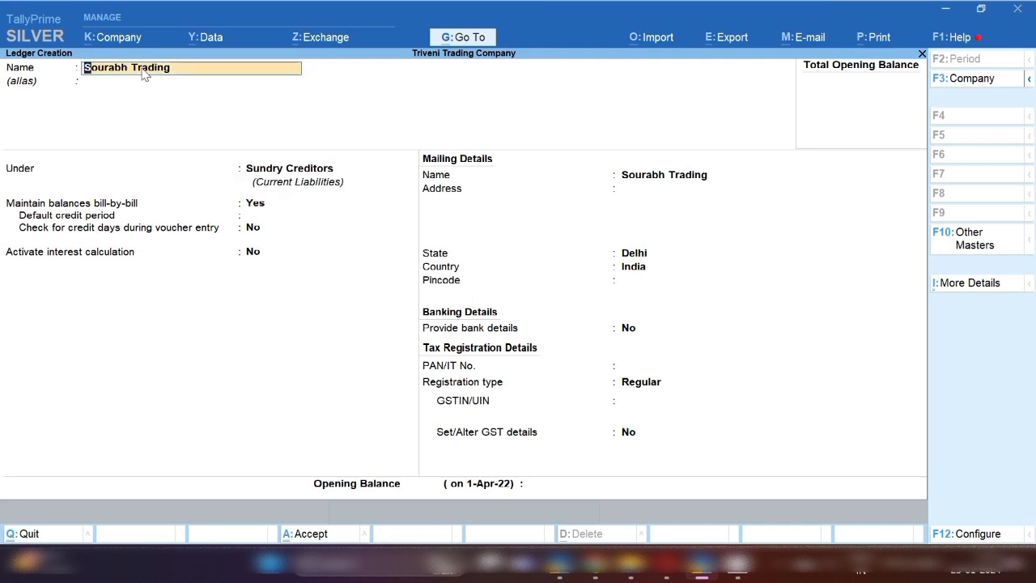
key("BackSpace")
type("Shubham Ent")
type("prises")
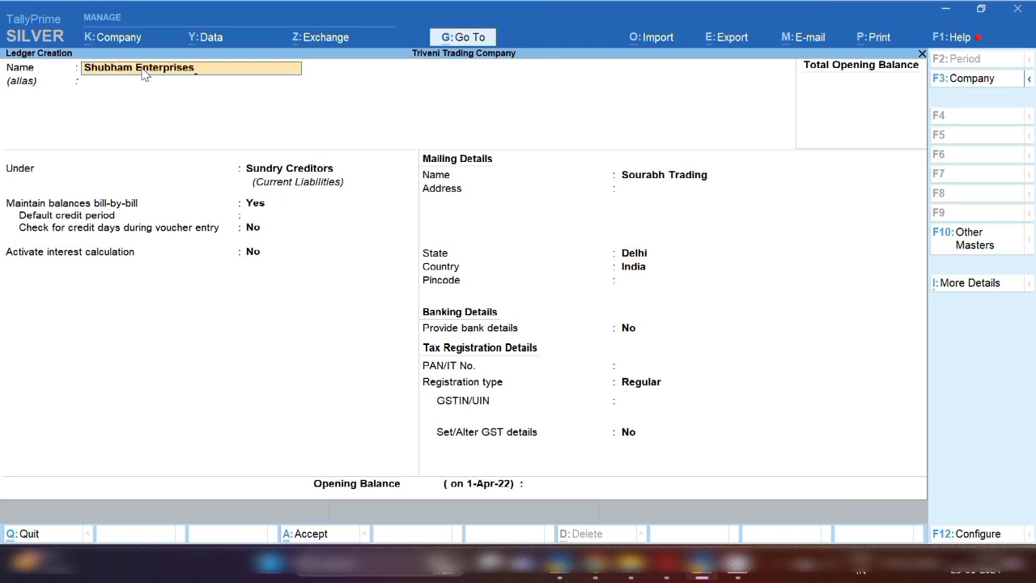
key("Return")
key("Return")
type("Sun")
key("Down")
key("Down")
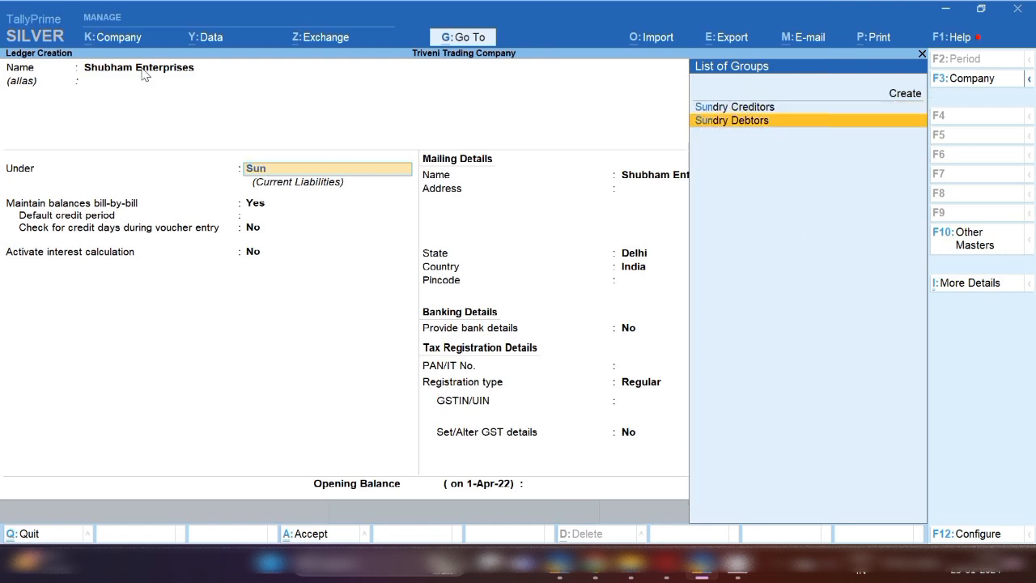
key("Return")
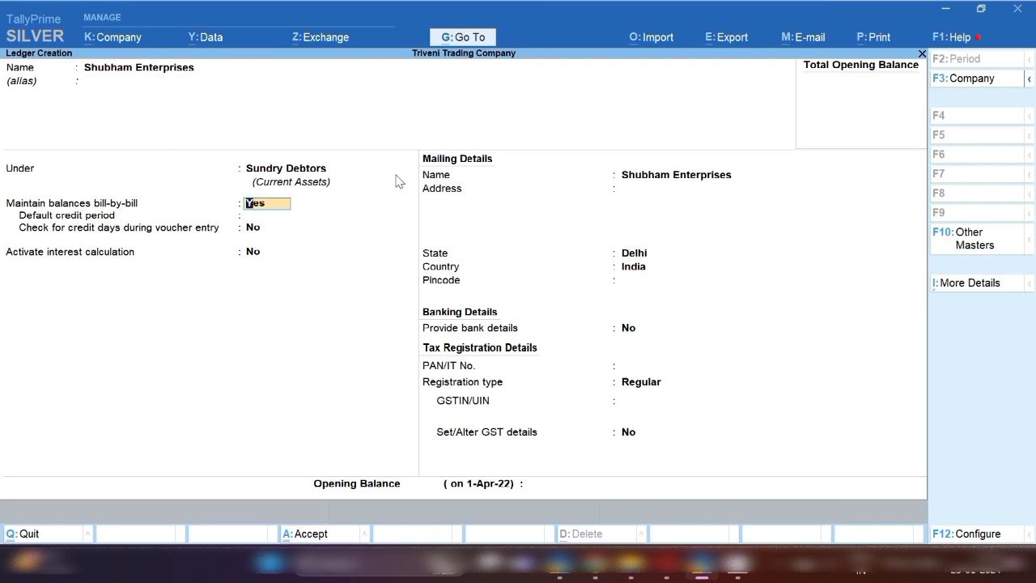
Try to rename the unsaved ledger as Purchase Account.
left_click(178, 72)
key("BackSpace")
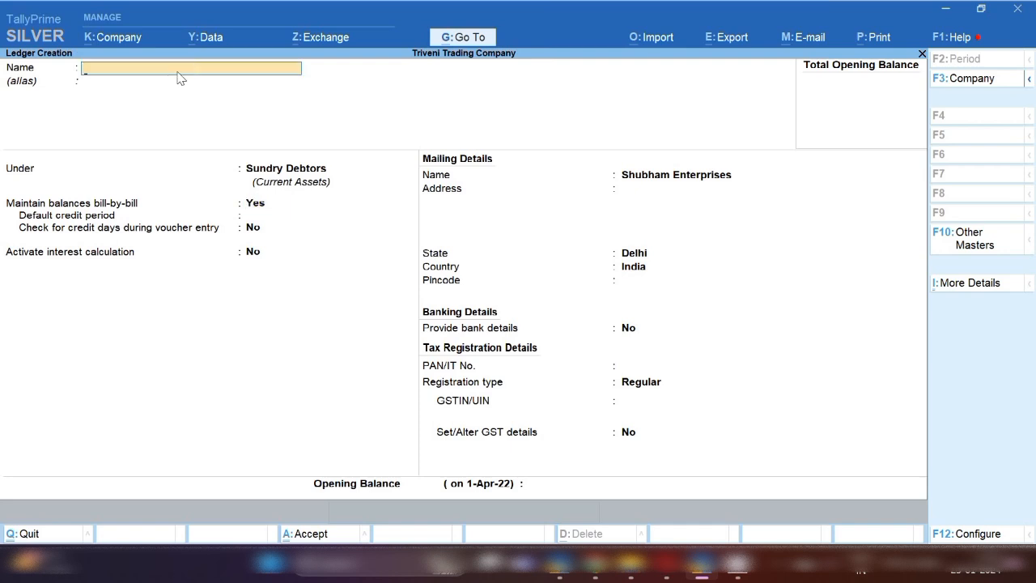
type("Purchase account")
key("Return")
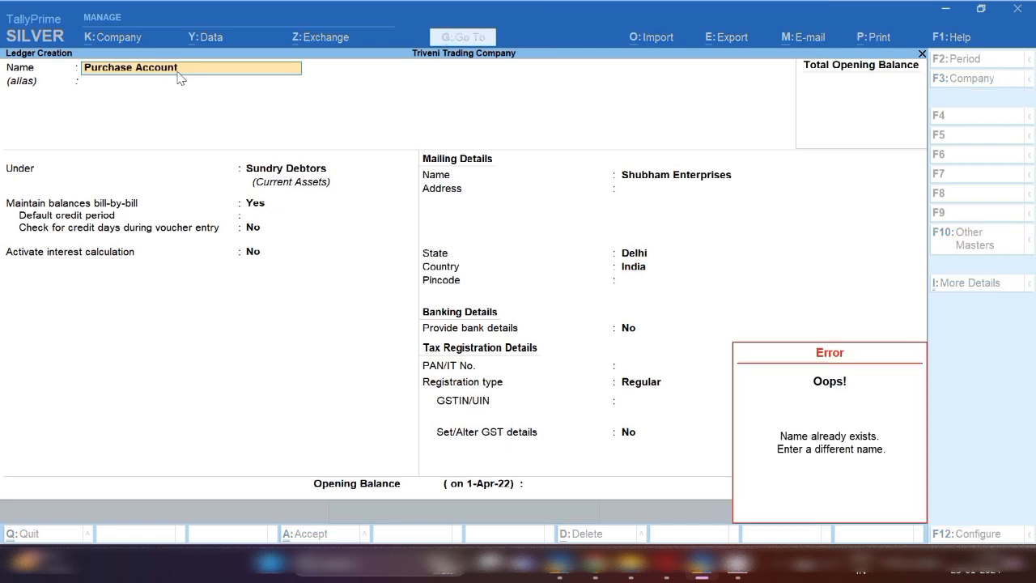
Name the ledger Purchase Acc and place it under the Purchase Accounts group.
type("S")
key("BackSpace")
type("Purchase Acc")
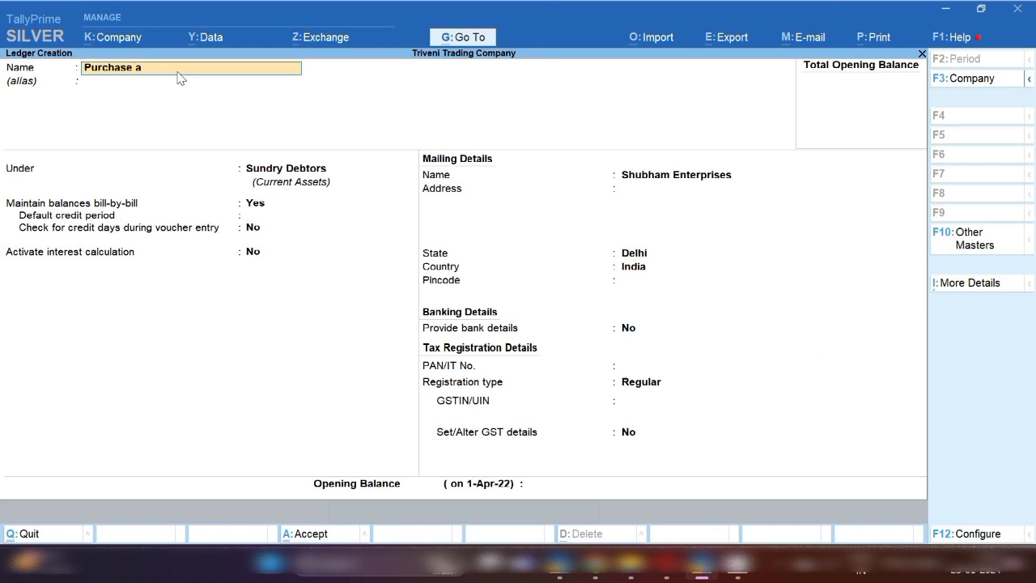
key("Return")
key("Return")
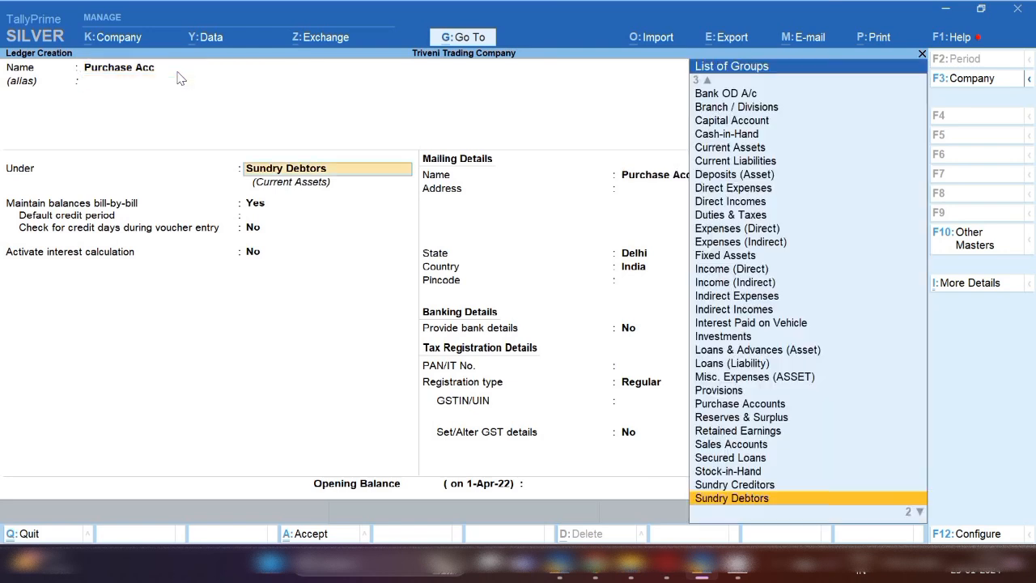
type("Pu")
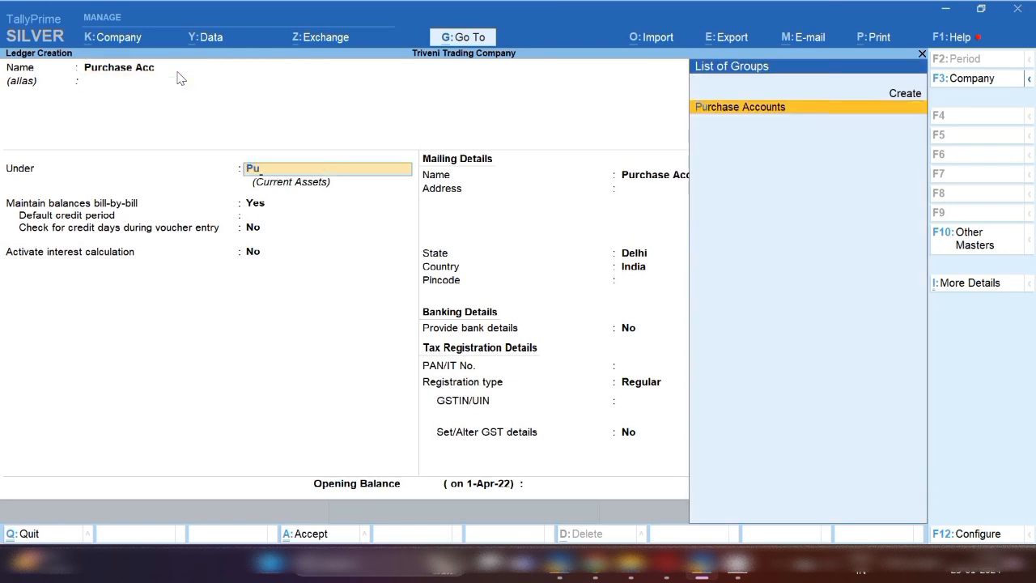
key("Return")
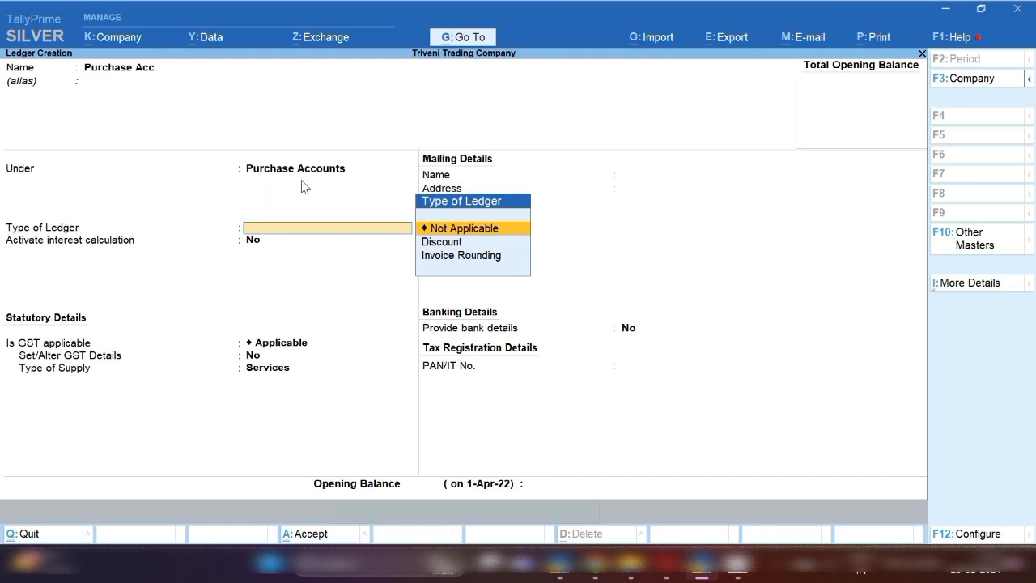
Rename the unsaved ledger as Sales Acc and change its group to Sales Accounts.
left_click(130, 75)
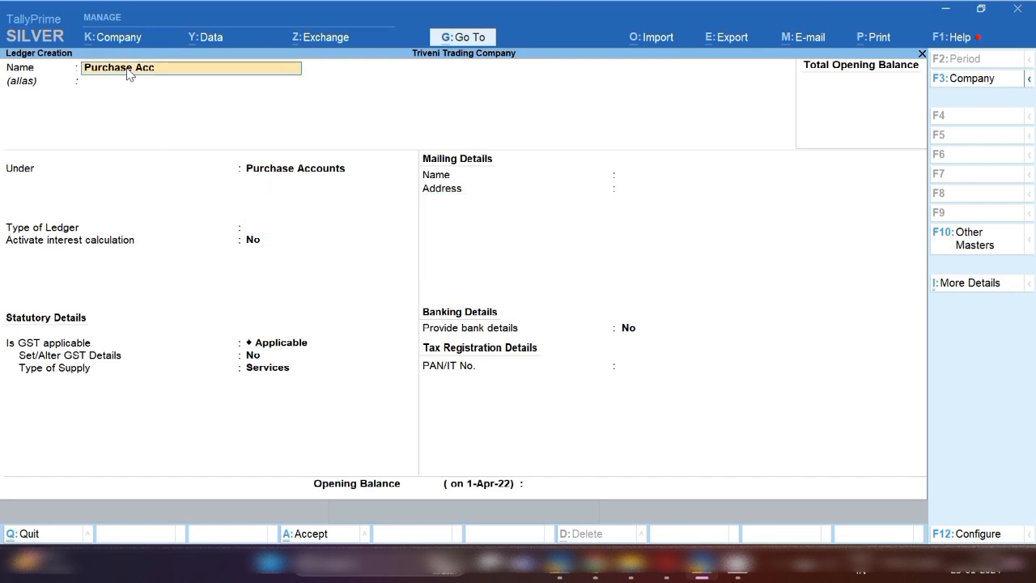
type("Sales acc")
key("Return")
type("Sal")
key("Return")
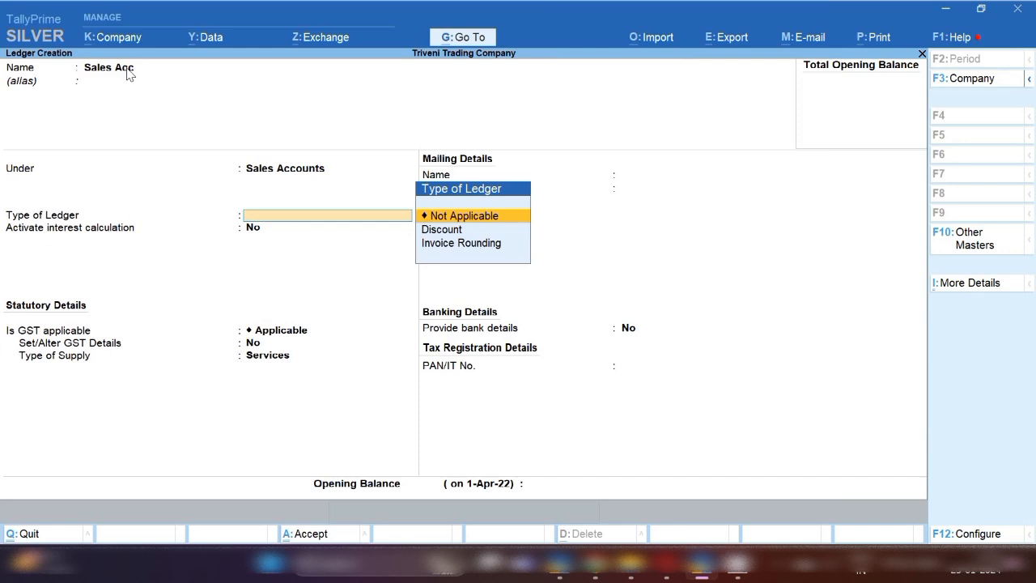
Rename the unsaved ledger as Input Cgat and change its group to Duties & Taxes.
left_click(127, 71)
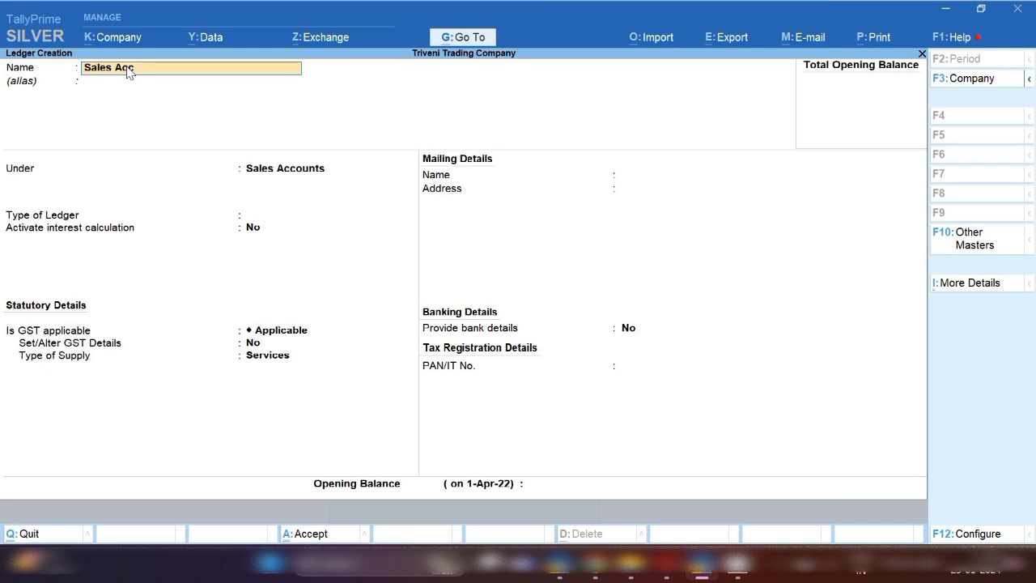
type("Input Cgst")
key("Return")
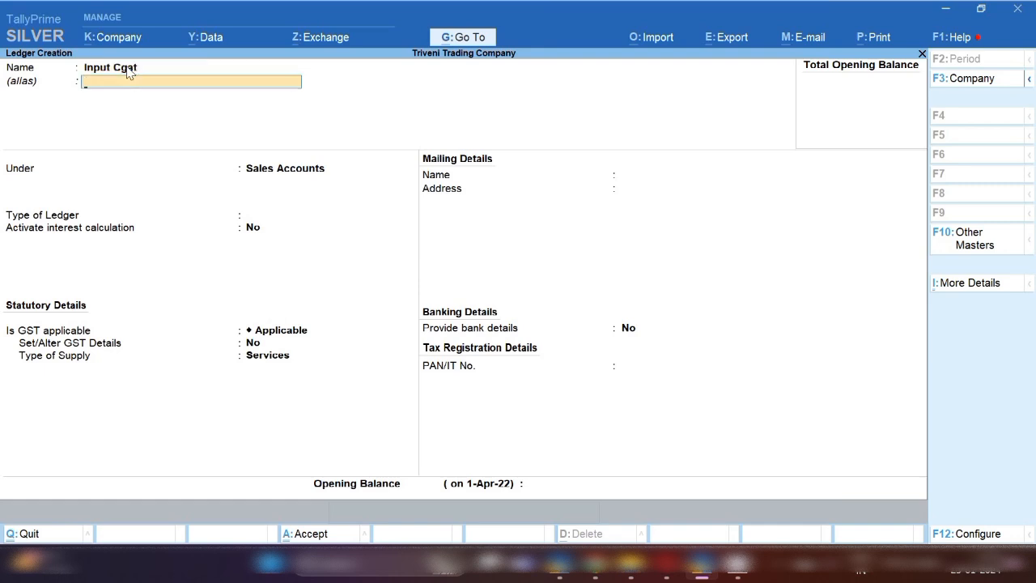
key("Return")
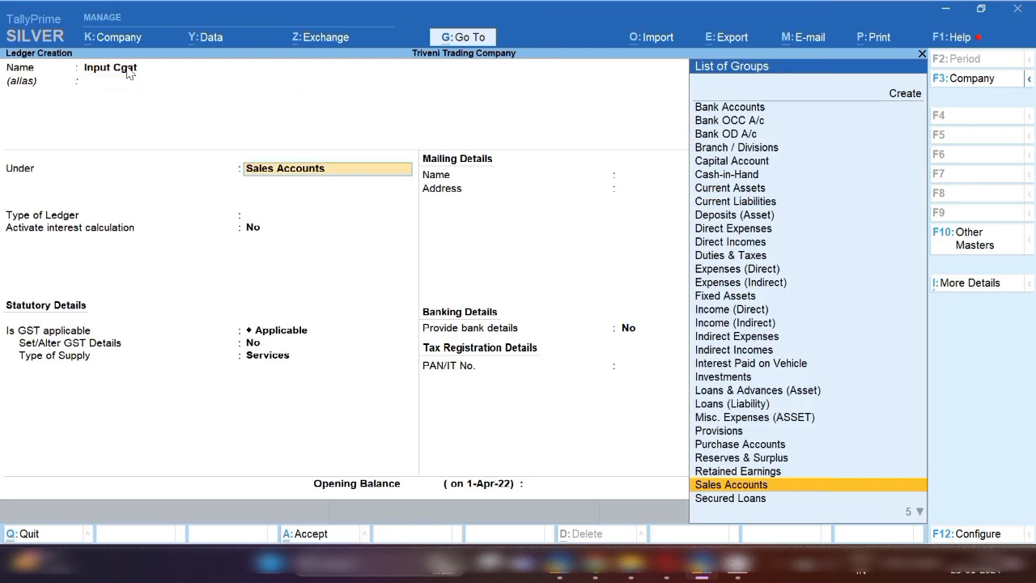
type("Dut")
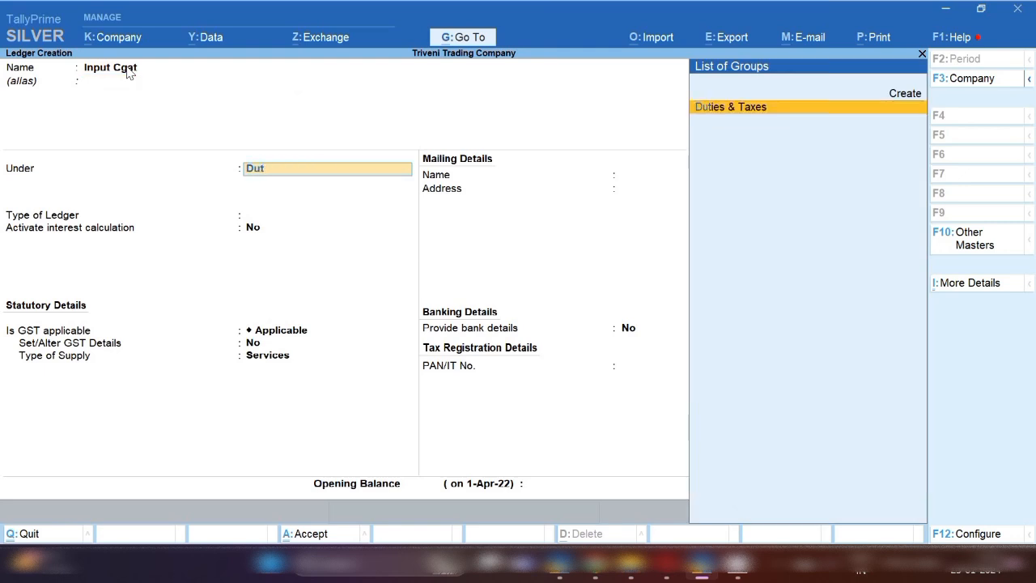
type("i")
key("Return")
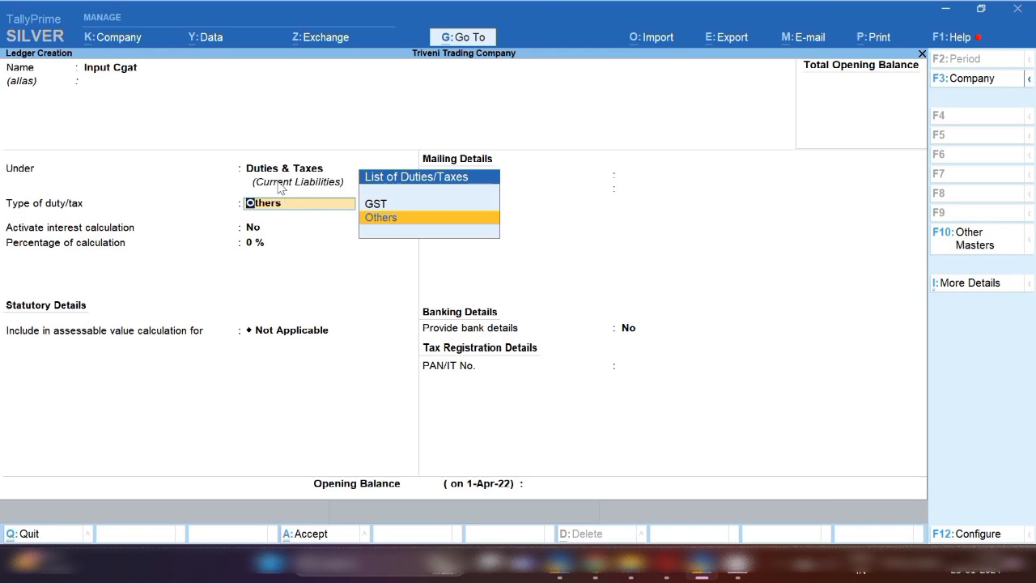
Set the ledger's type of duty/tax to GST and its tax type to Central Tax.
key("Up")
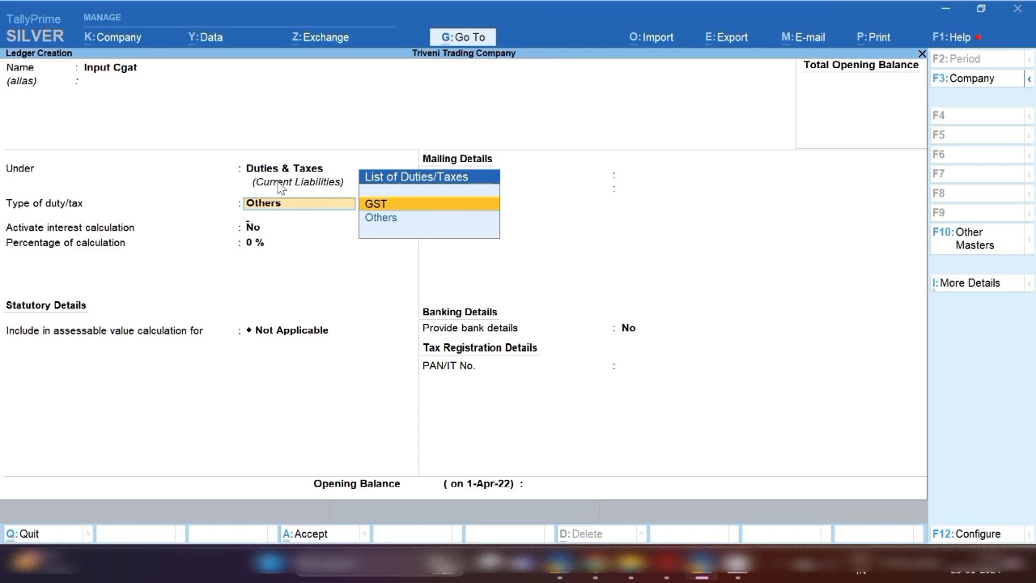
key("Return")
key("Down")
key("Up")
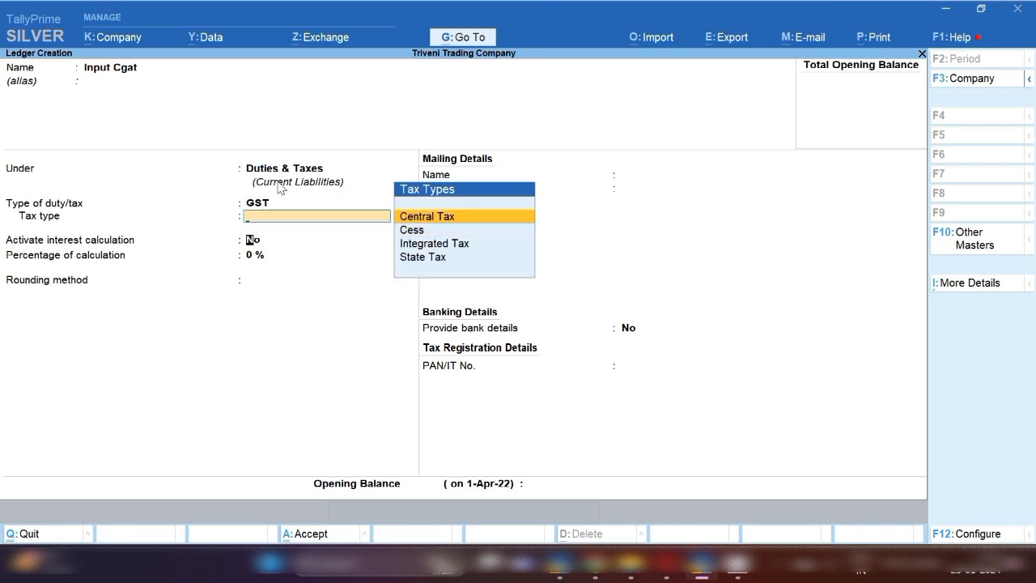
key("Return")
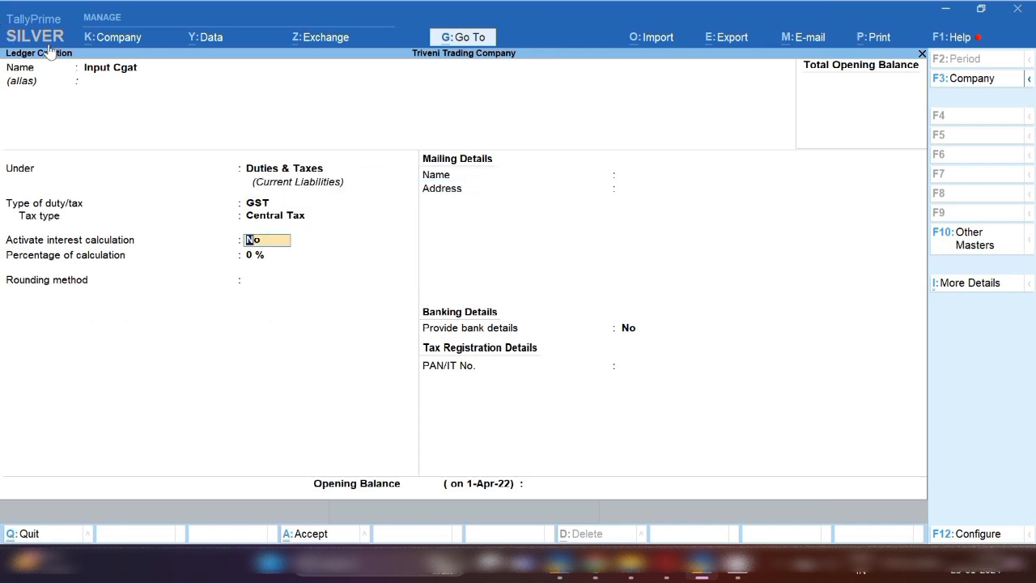
Try the name Input Sgst for the unsaved tax ledger, and name it Input Sgstt instead.
left_click(94, 71)
key("BackSpace")
key("BackSpace")
key("BackSpace")
key("BackSpace")
type("Sgs")
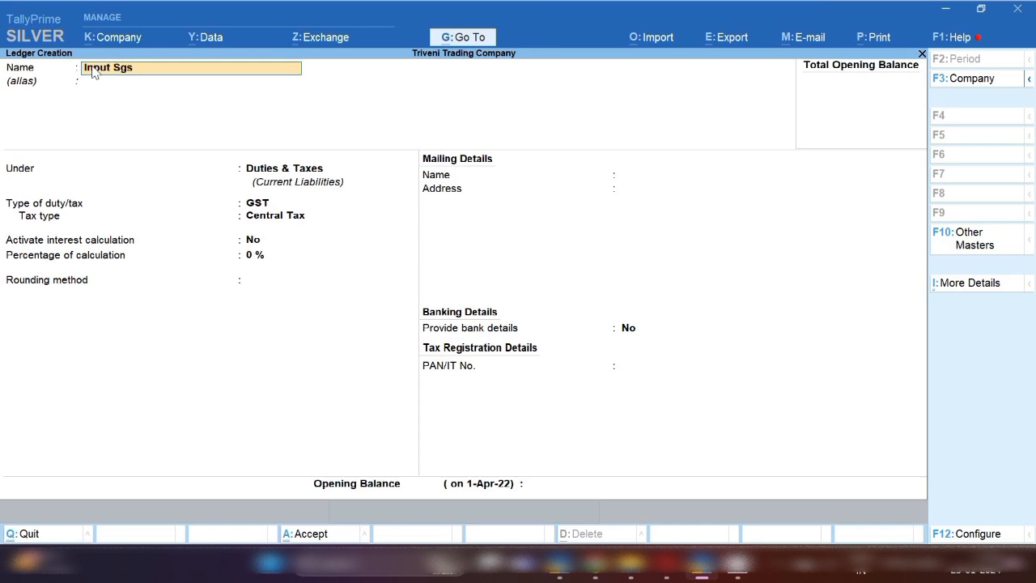
key("Return")
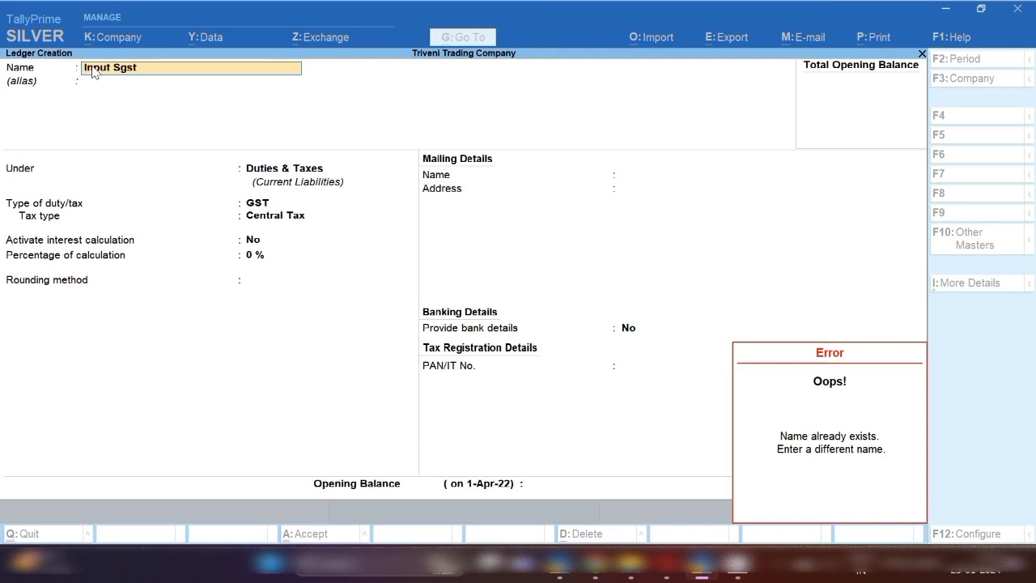
key("Escape")
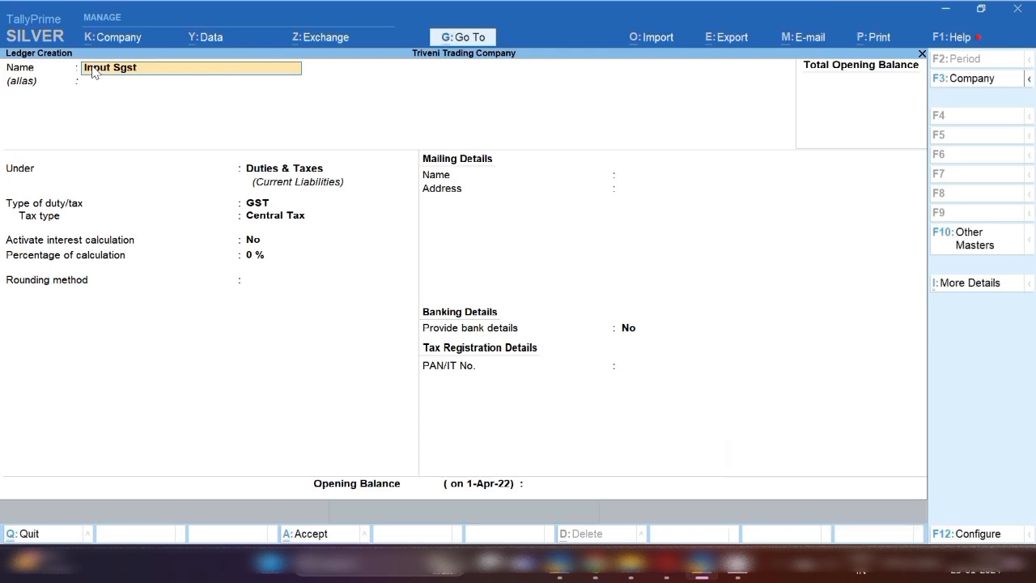
type("t")
key("Return")
type("t")
key("Return")
key("Return")
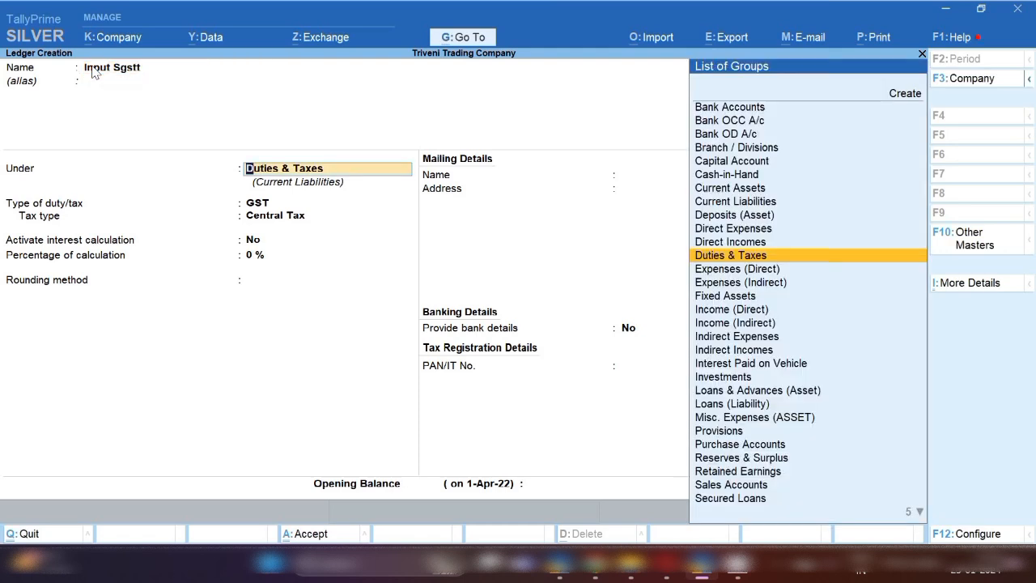
Keep the ledger under Duties & Taxes with duty type GST, and set its tax type to State Tax.
key("Return")
key("Return")
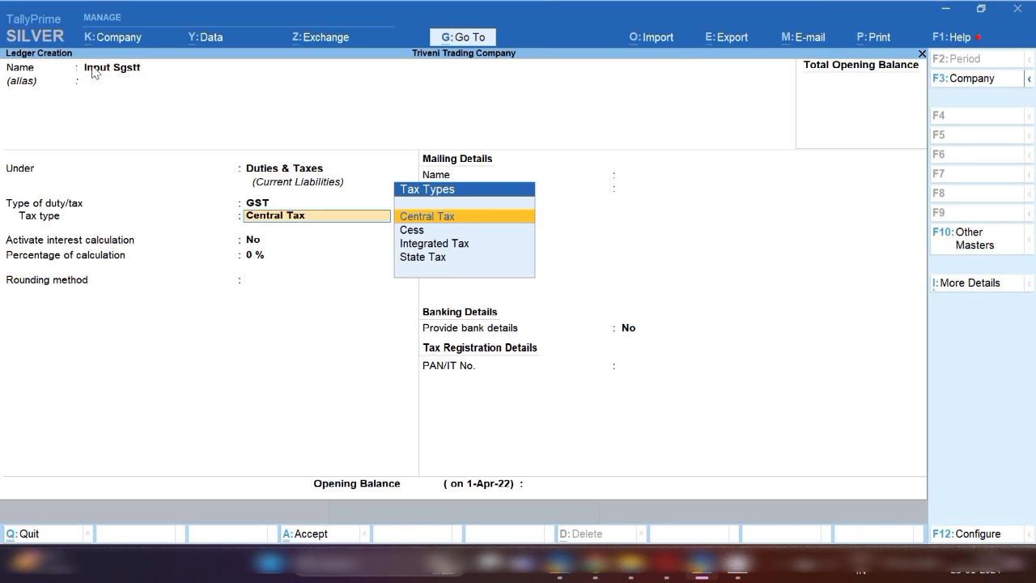
key("Down")
key("Down")
key("Down")
key("Return")
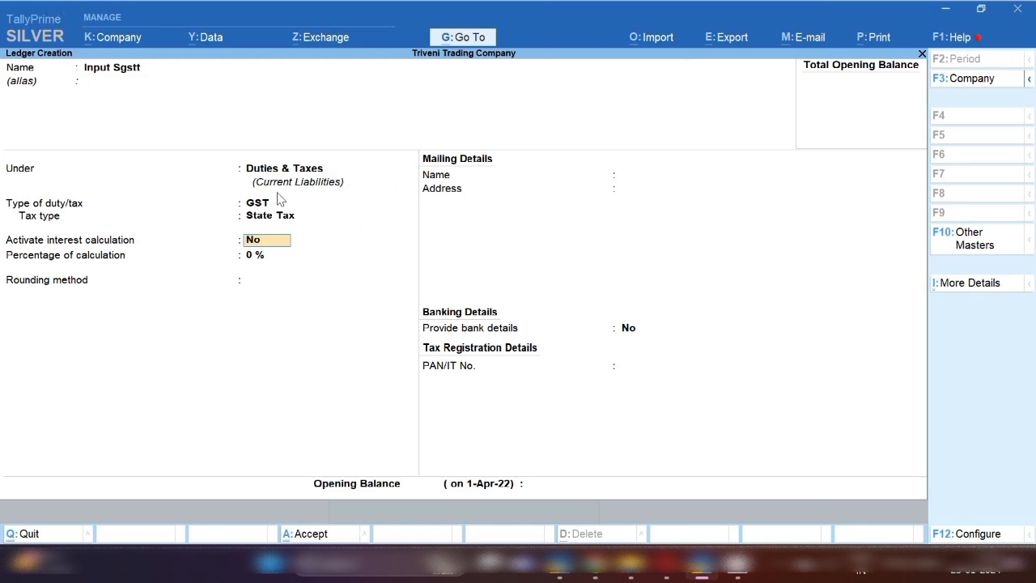
Rename the unsaved tax ledger as Input Igstt.
left_click(115, 72)
key("BackSpace")
key("BackSpace")
key("BackSpace")
key("BackSpace")
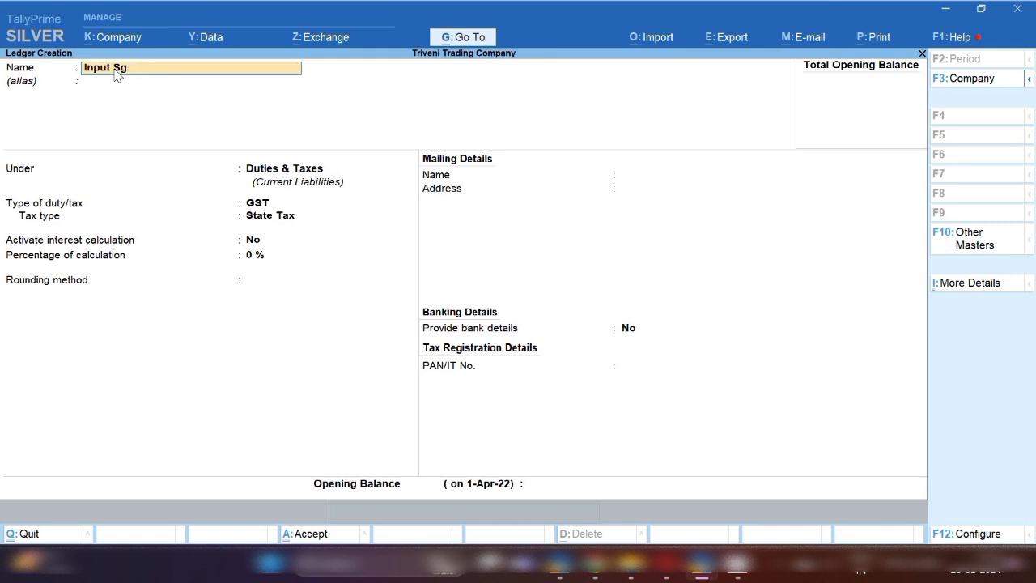
type("Igstt")
key("Return")
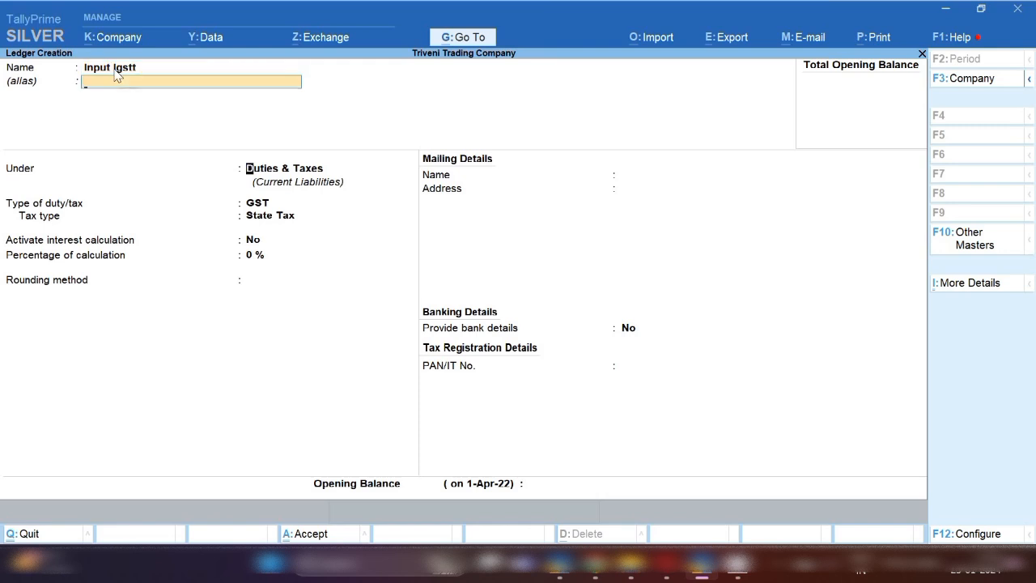
Keep the Input Igstt ledger under Duties & Taxes with duty type GST, and set its tax type to Integrated Tax.
key("Return")
key("Return")
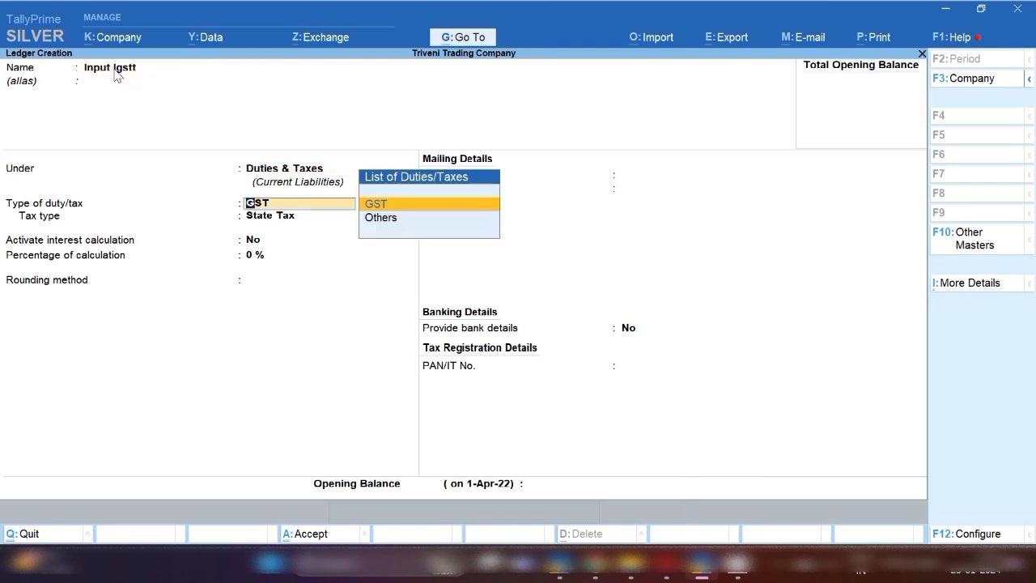
key("Return")
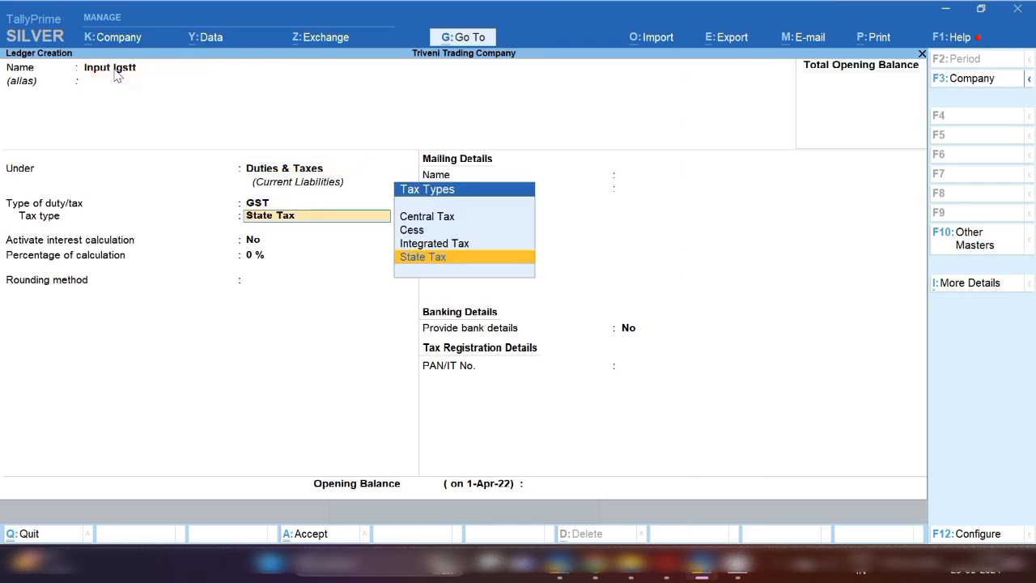
key("Up")
key("Return")
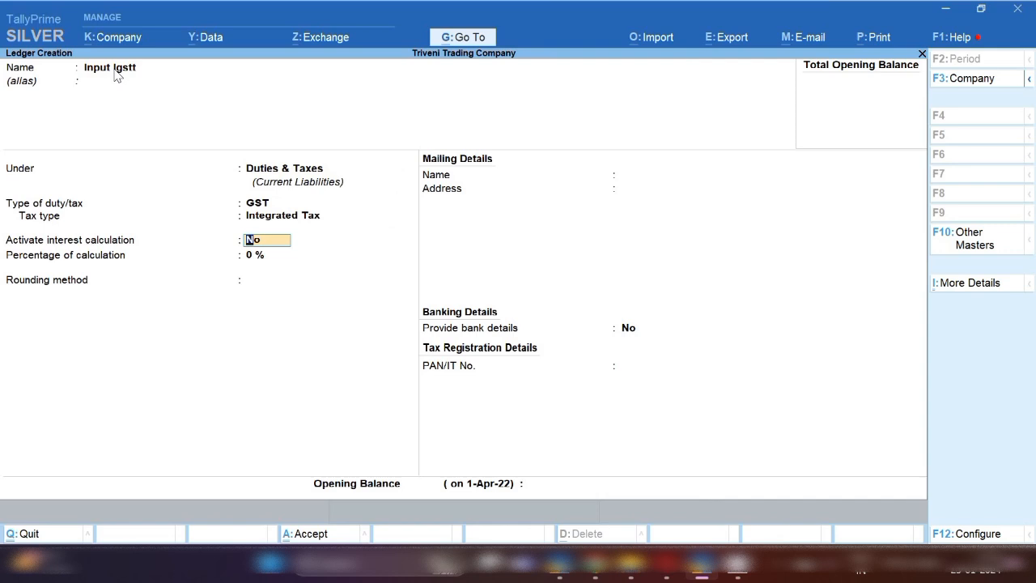
Rename the unsaved ledger as Output Sgstt, keep its duty type as GST and set its tax type to State Tax.
left_click(115, 72)
type("Output Sgs")
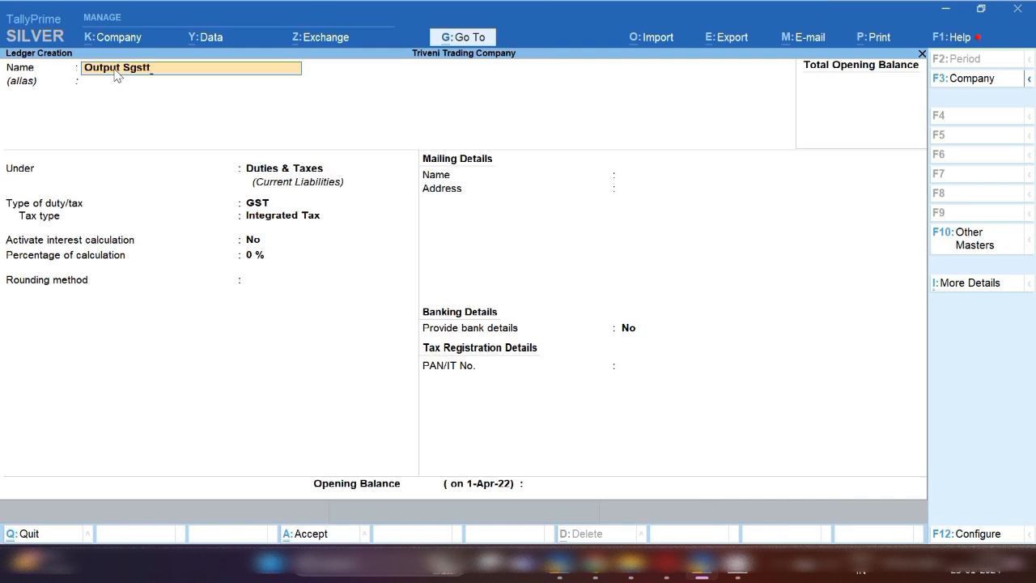
key("Return")
key("Return")
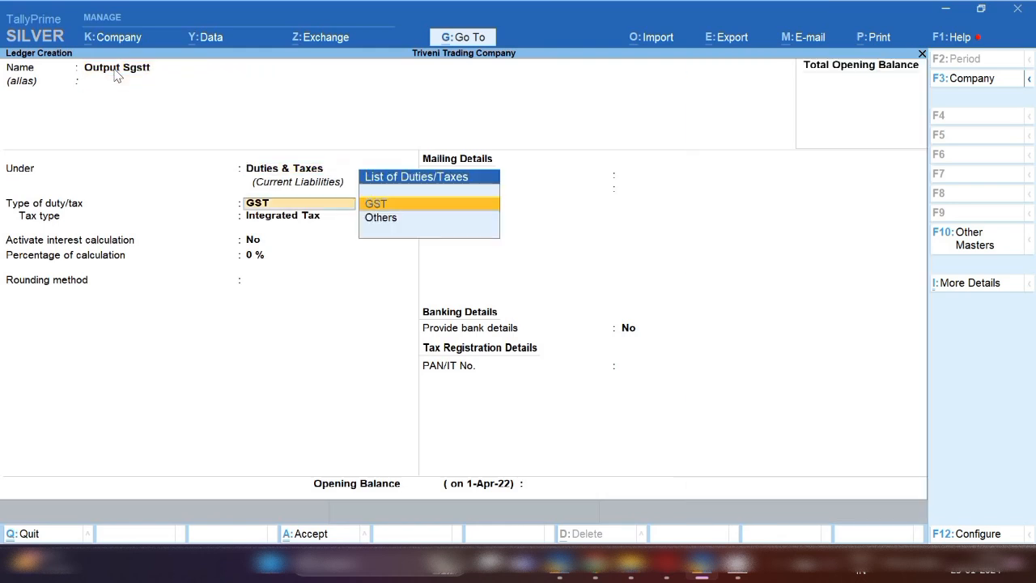
key("Return")
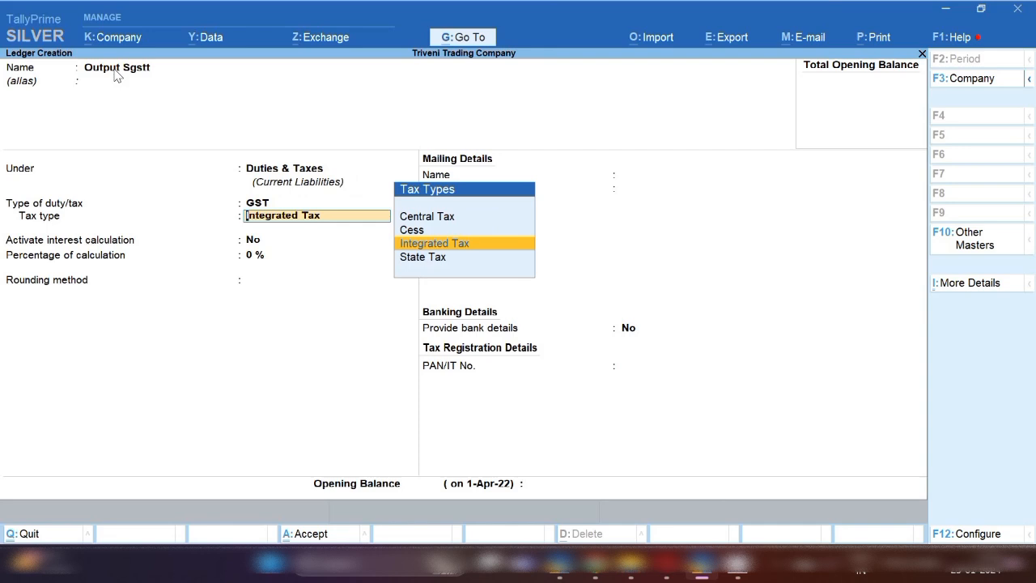
key("Up")
key("Down")
key("Down")
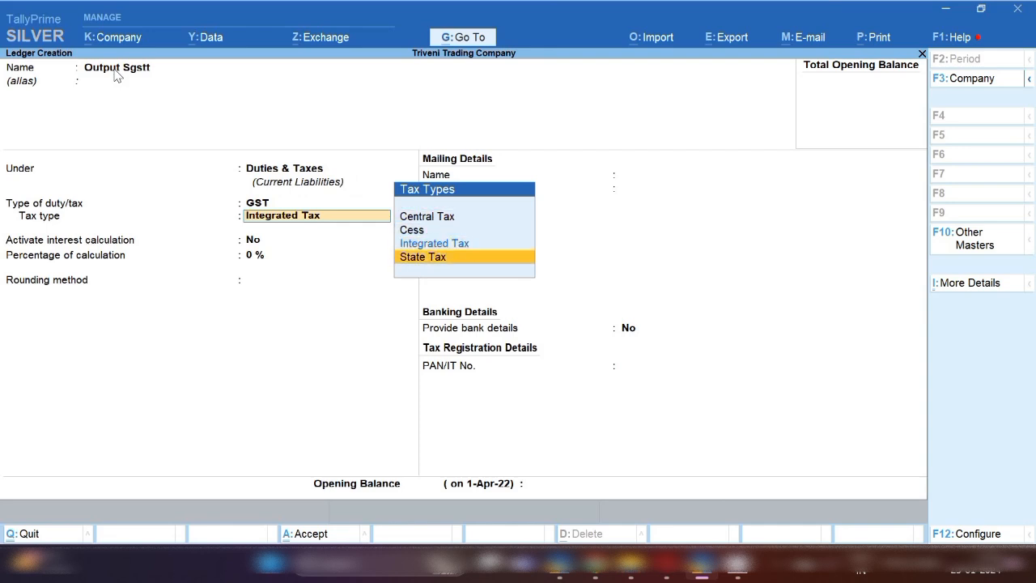
key("Return")
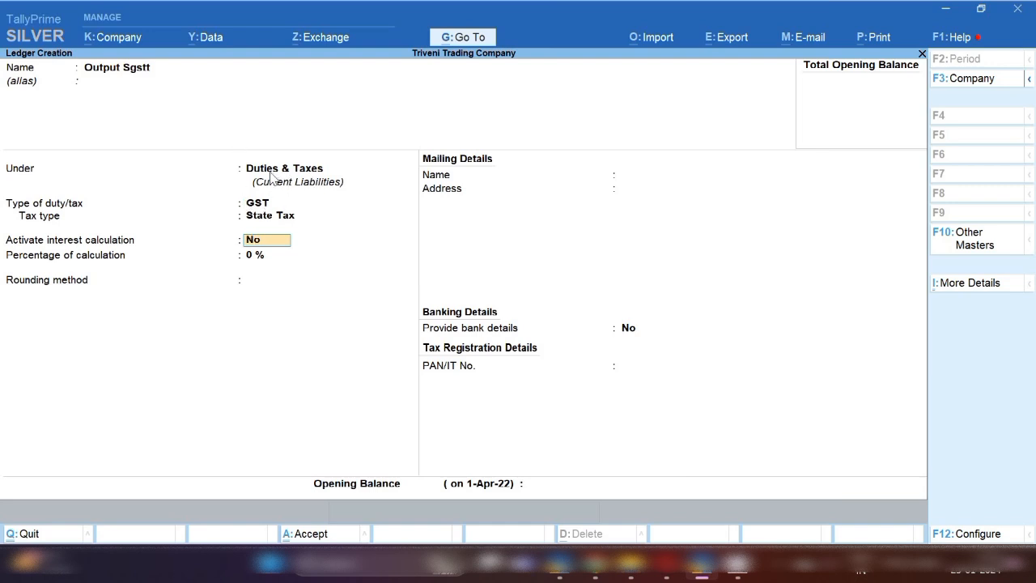
Try the name Output Cgst for the unsaved ledger, and name it Output Cgstt instead.
left_click(130, 70)
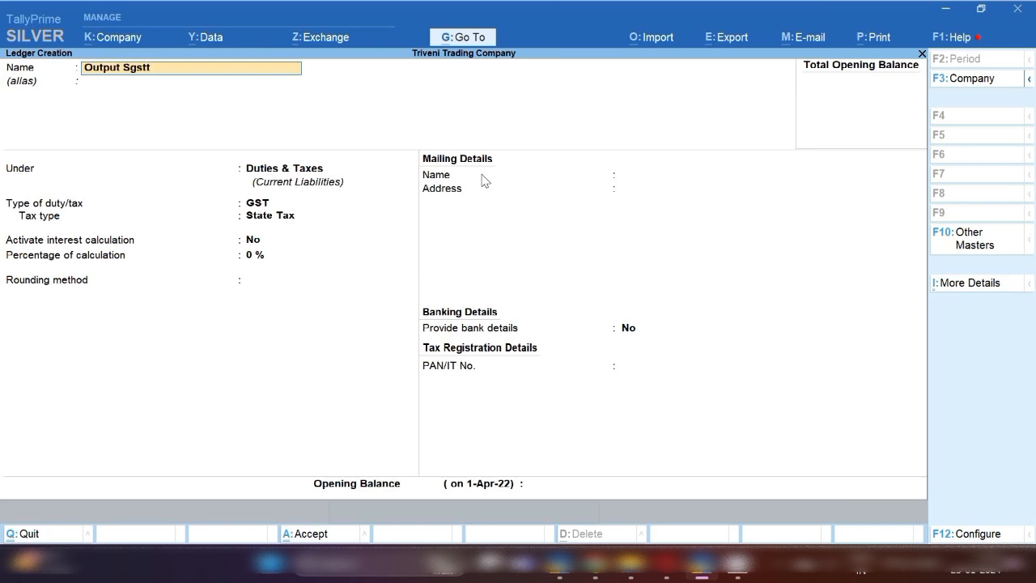
key("BackSpace")
key("BackSpace")
key("BackSpace")
key("BackSpace")
key("BackSpace")
key("BackSpace")
type("Cgs")
key("Return")
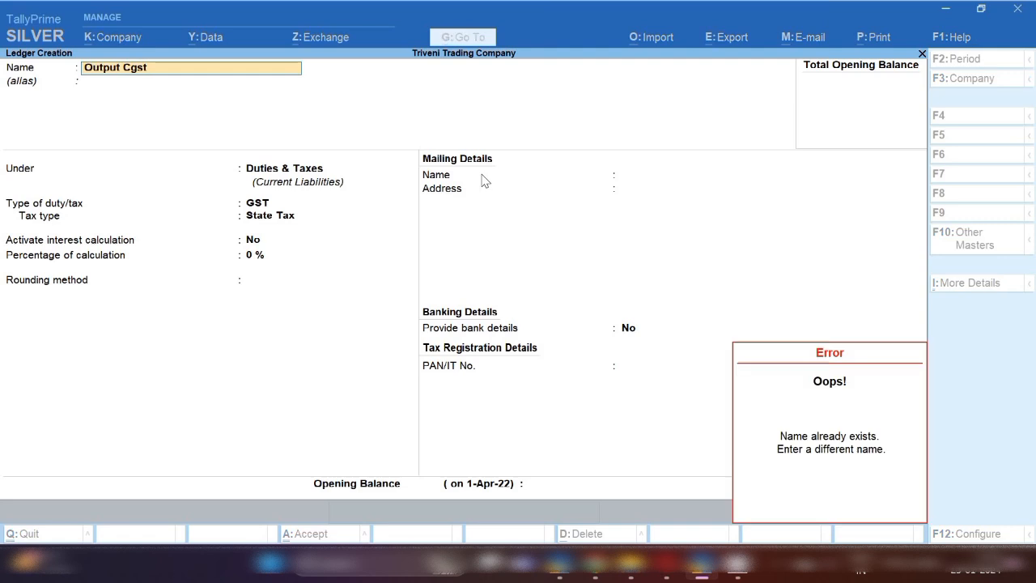
key("Escape")
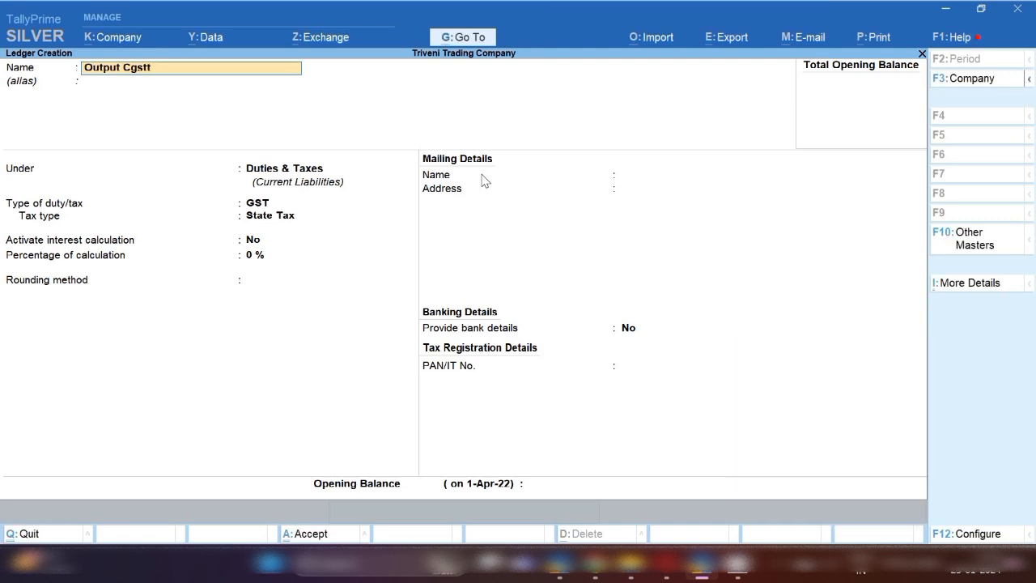
key("Return")
Keep the Output Cgstt ledger under Duties & Taxes with duty type GST, and set its tax type to Central Tax.
key("Return")
key("Return")
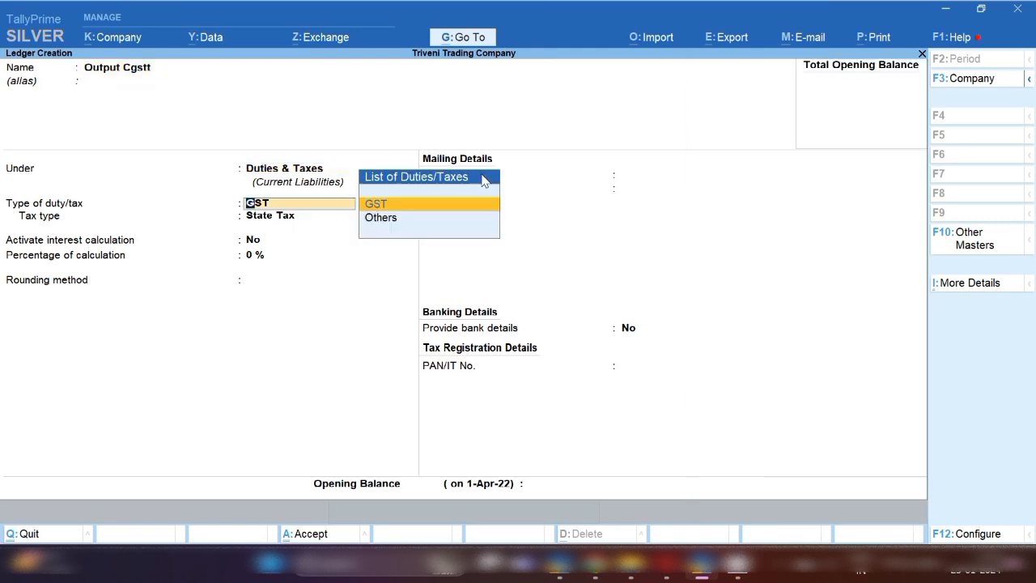
key("Return")
key("Up")
key("Up")
key("Up")
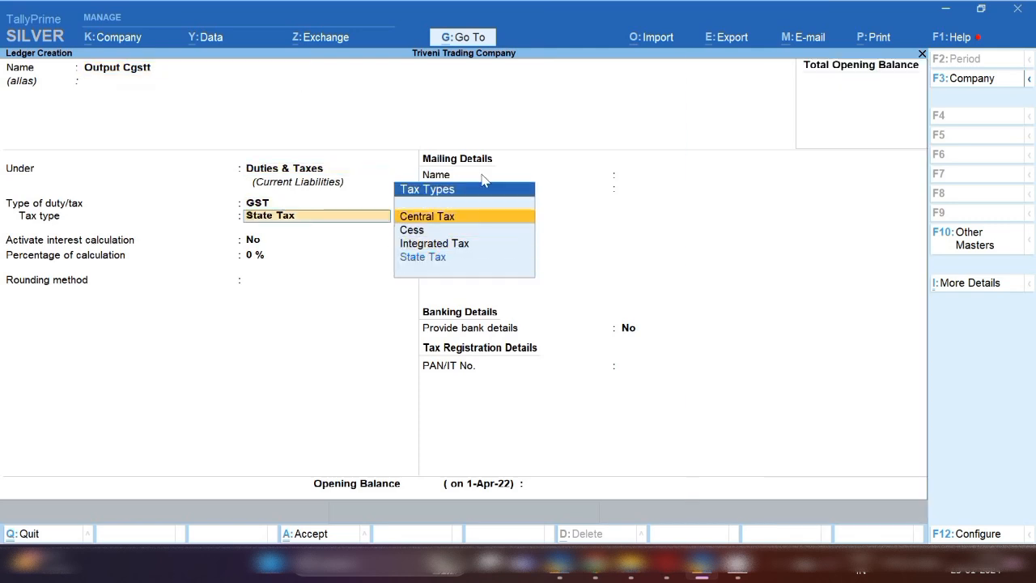
key("Return")
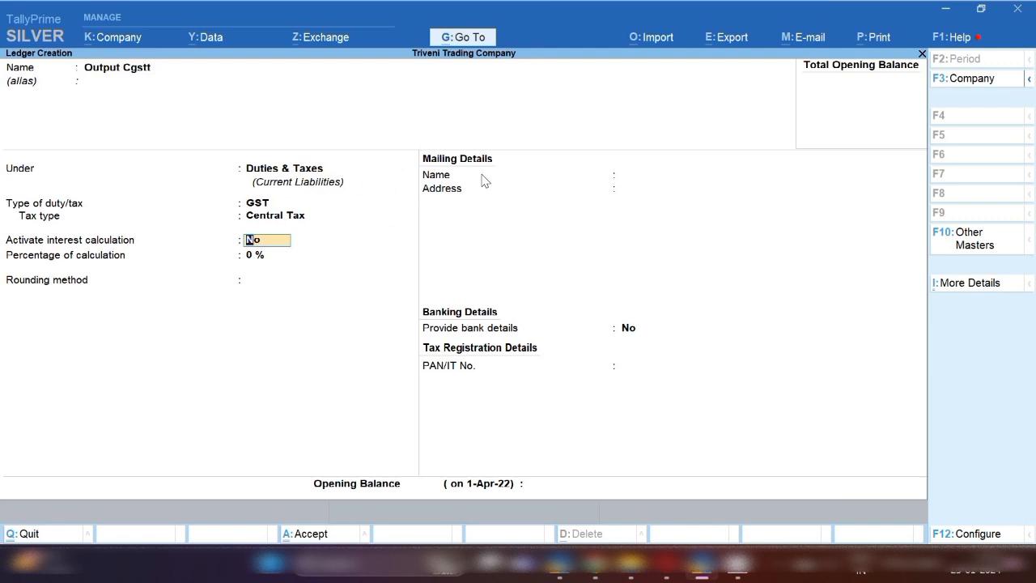
Rename the unsaved tax ledger as Output Iggst.
left_click(132, 73)
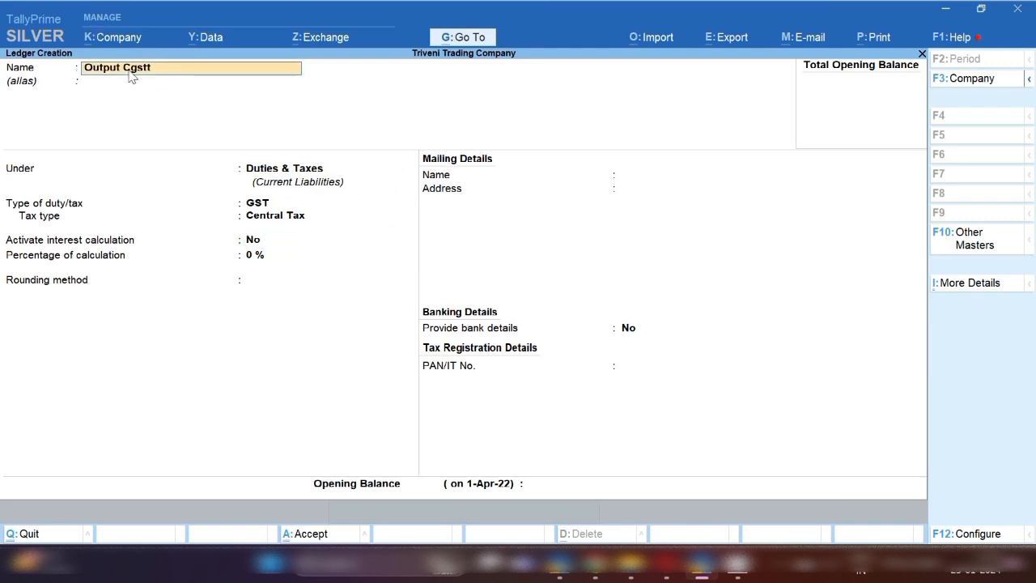
key("BackSpace")
key("BackSpace")
key("BackSpace")
key("BackSpace")
type("Iggs")
key("Return")
Keep the Output Iggst ledger under Duties & Taxes with duty type GST, and set its tax type to Integrated Tax.
key("Return")
key("Return")
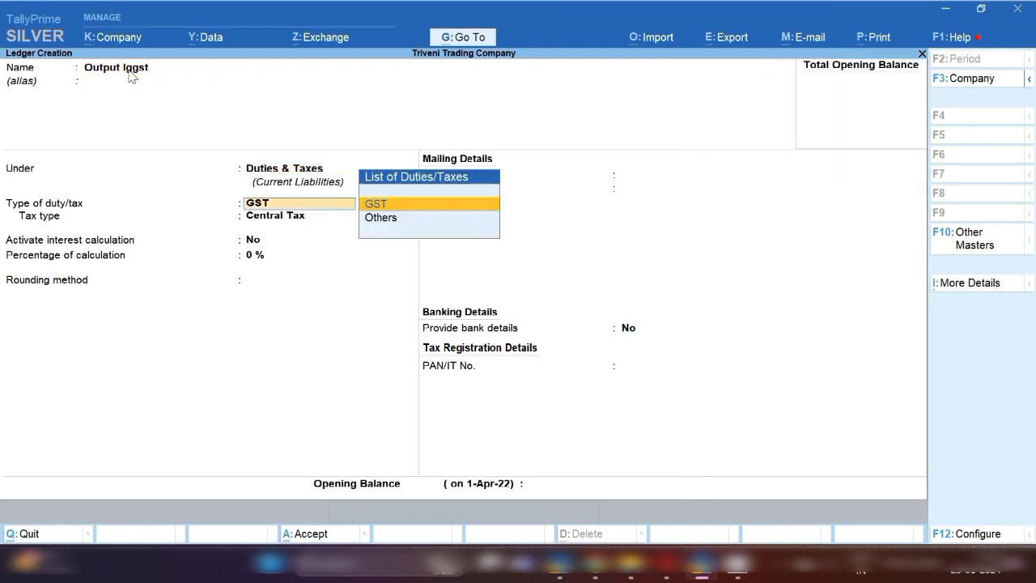
key("Return")
key("Down")
key("Down")
key("Return")
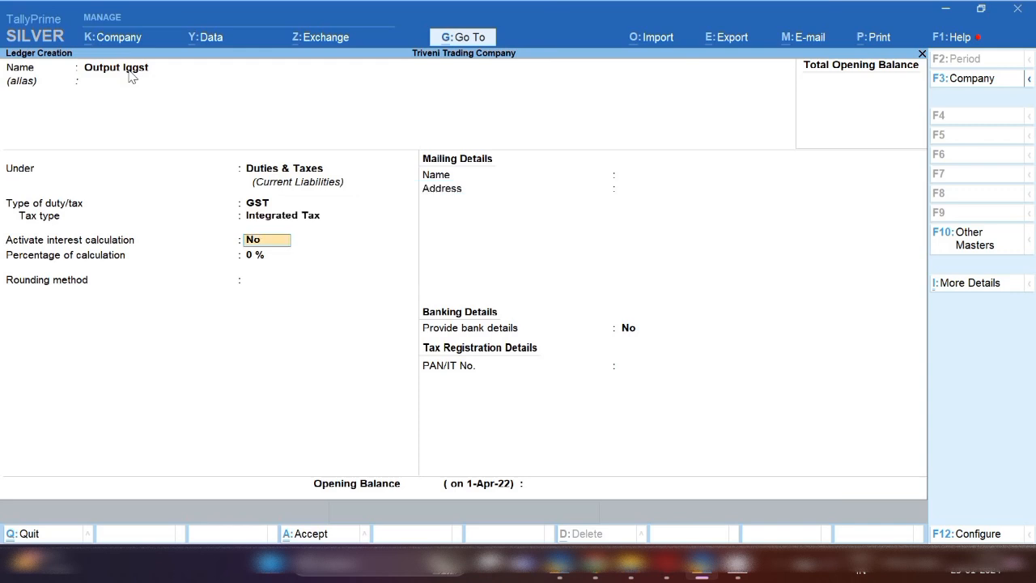
Rename the unsaved ledger as Sbi Bnk Ac and change its group to Bank Accounts.
left_click(130, 73)
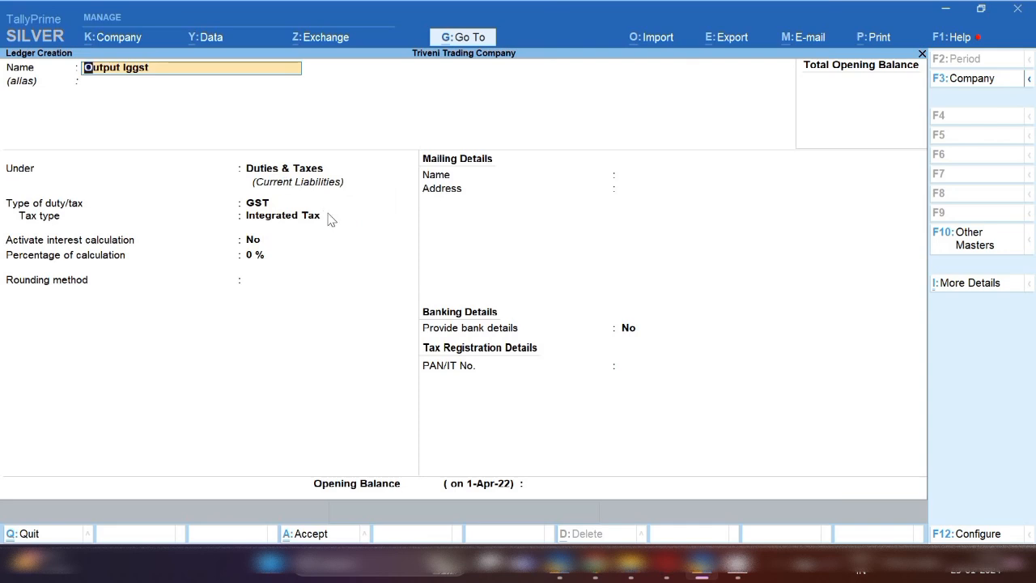
type("Sbi b")
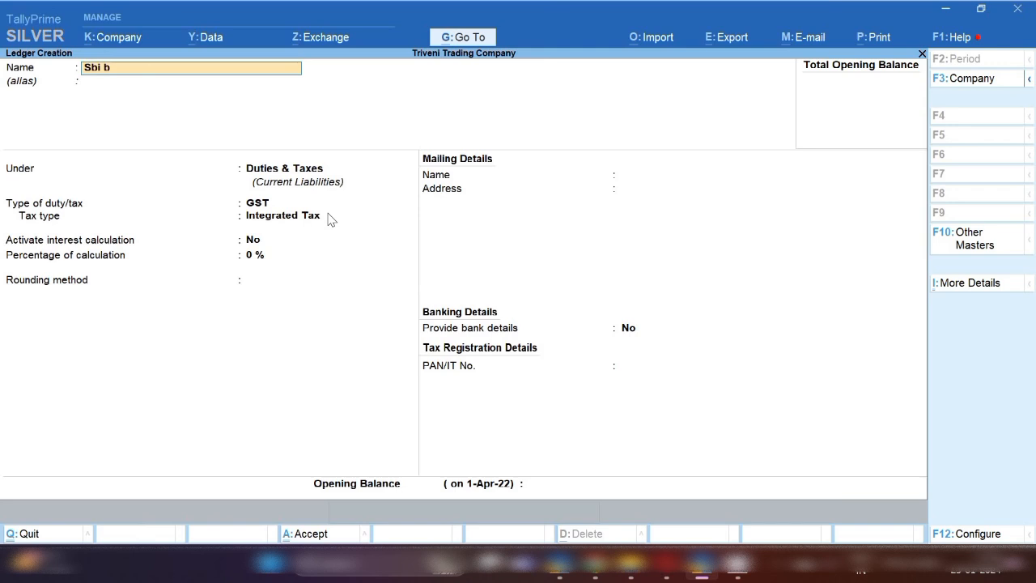
type("nk ac")
key("Return")
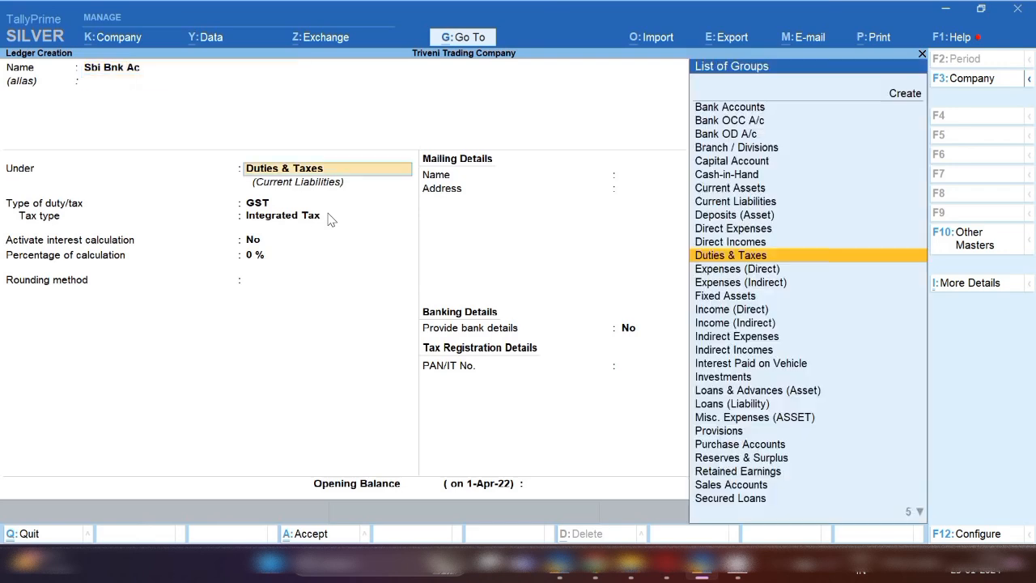
type("bank")
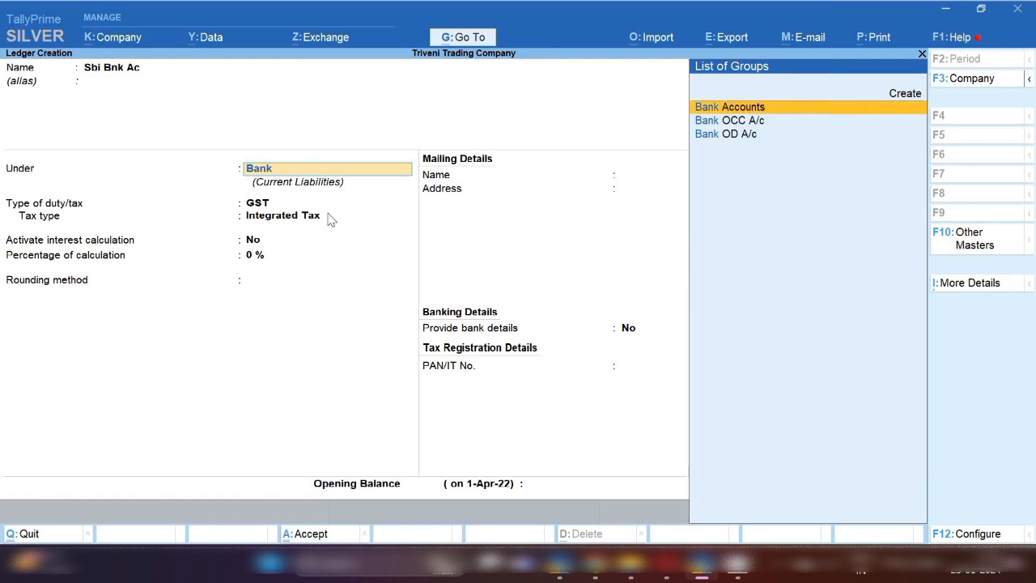
key("Return")
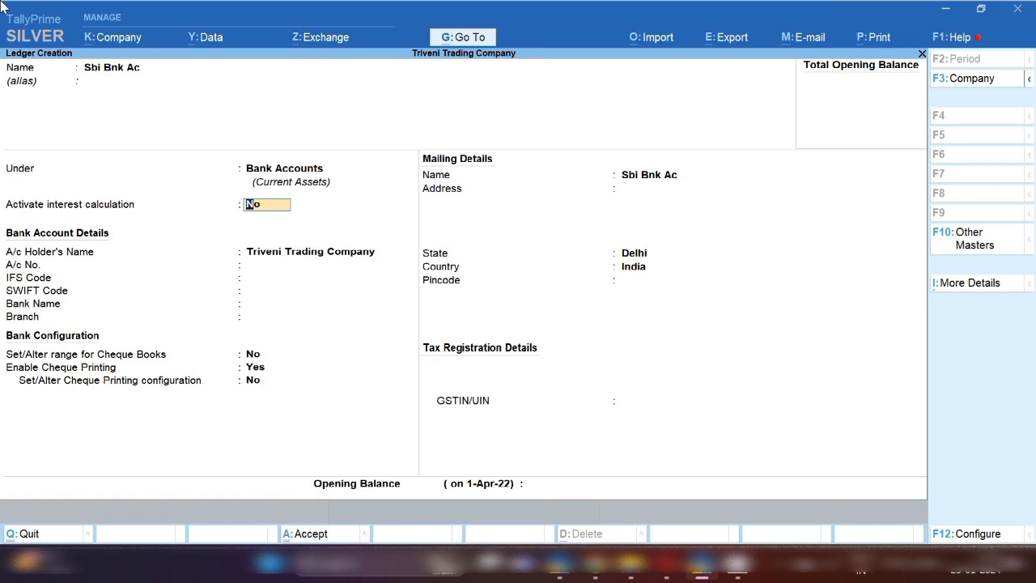
Try the name Petty Cash for the unsaved ledger, and name it Petty Cashh instead.
left_click(121, 74)
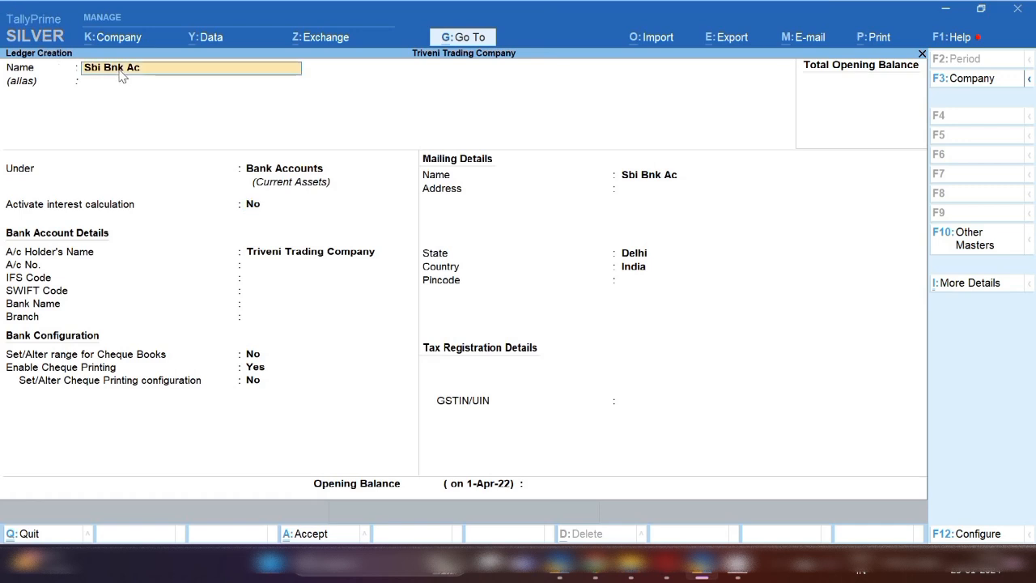
type("P")
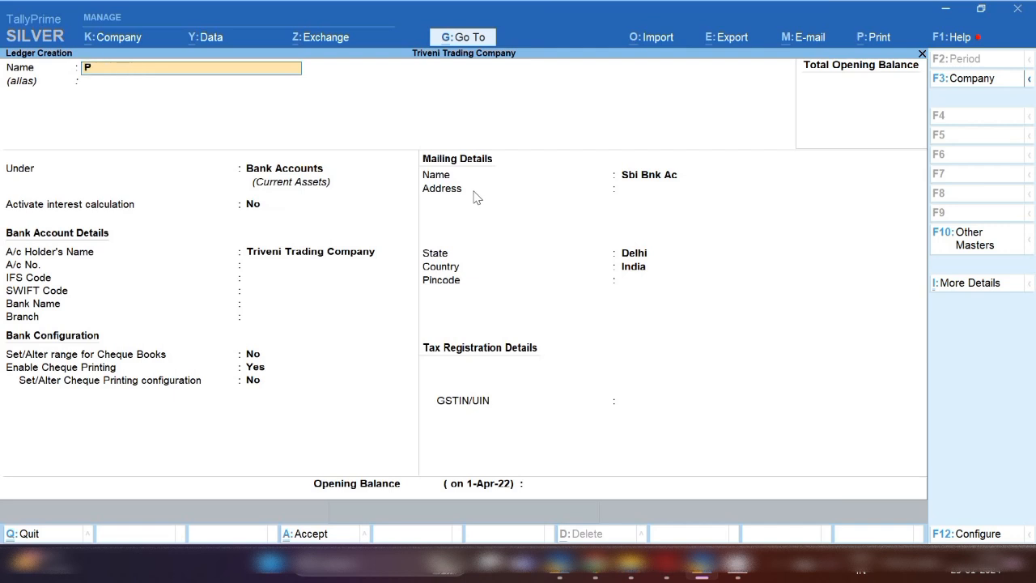
type("etty cash")
key("Return")
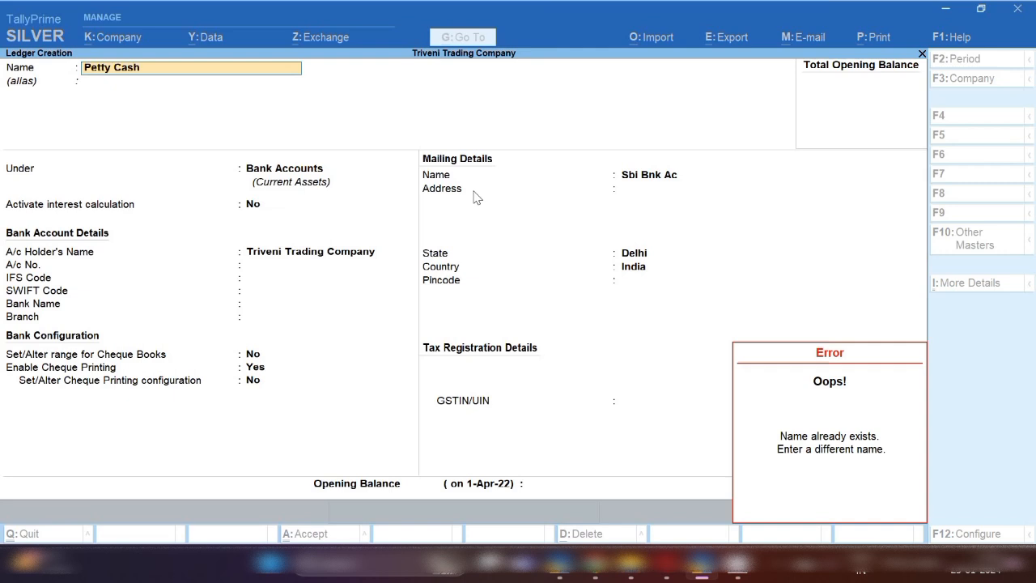
key("Escape")
type("h")
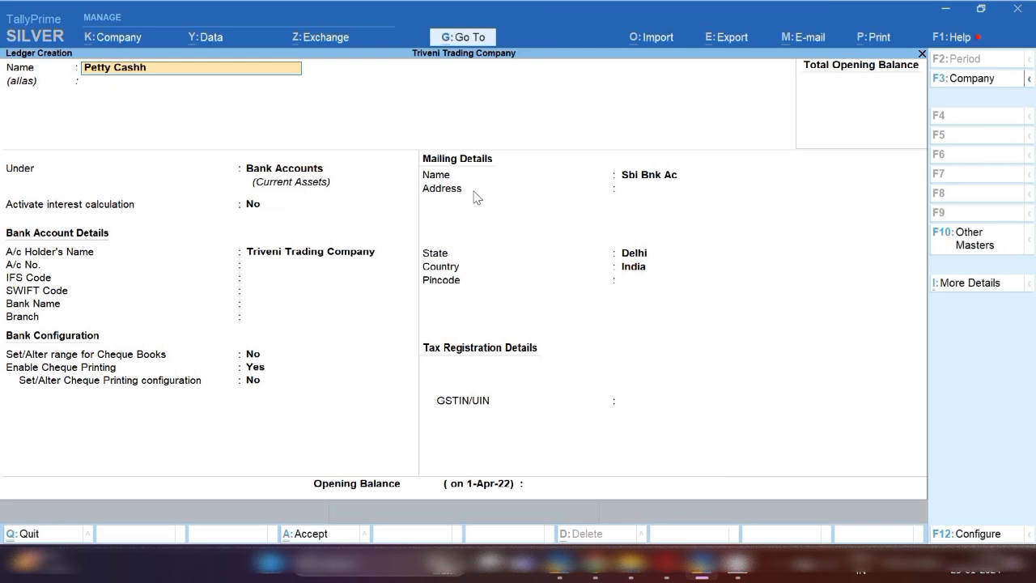
key("Return")
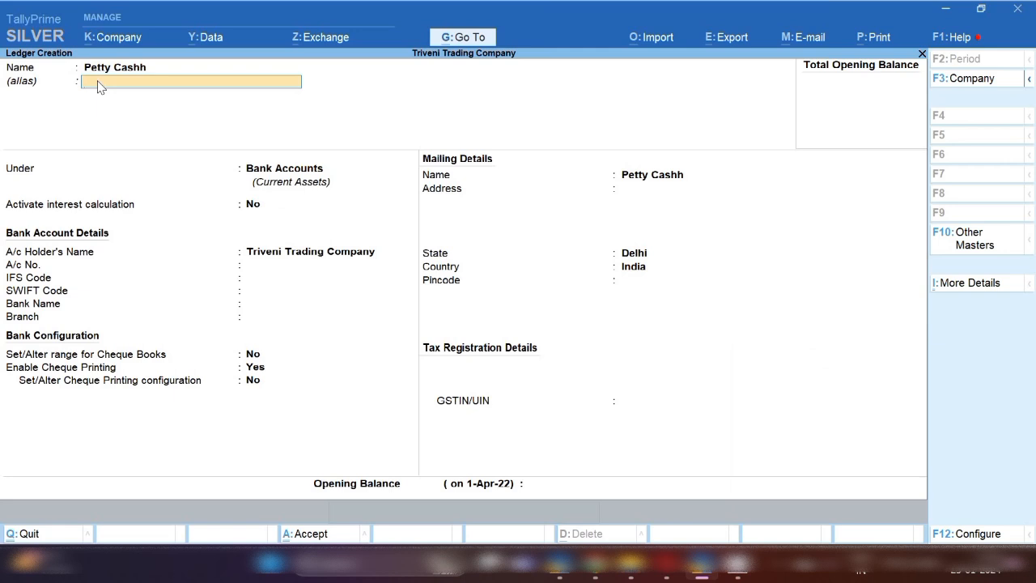
Change the Petty Cashh ledger's group to Cash-in-Hand.
key("Return")
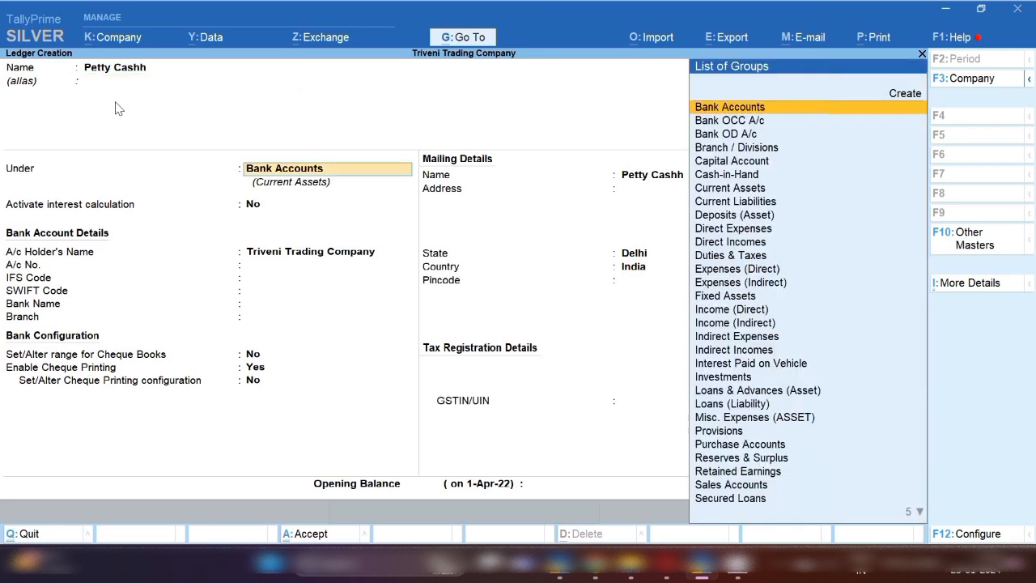
type("Ca")
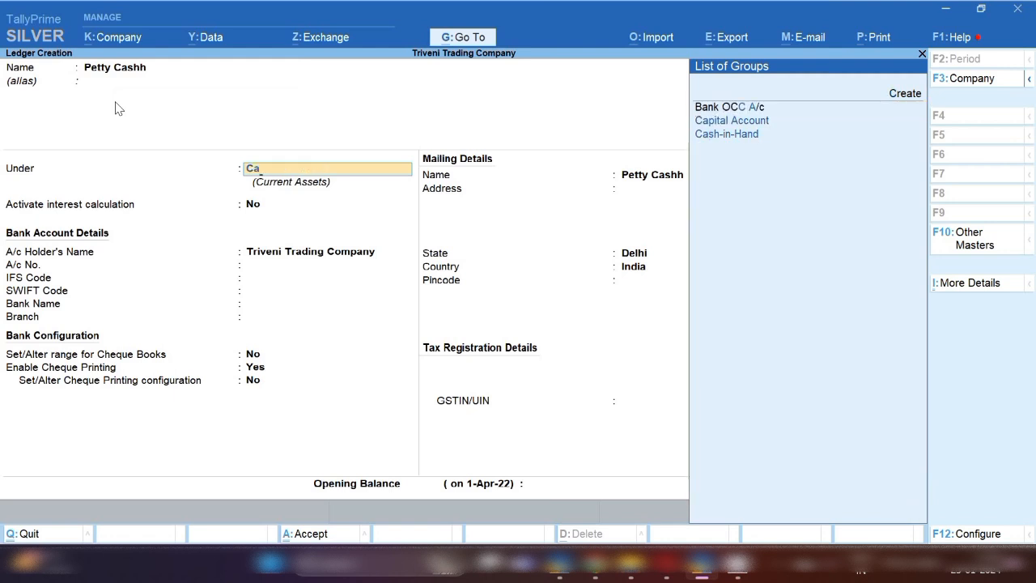
key("Down")
key("Down")
key("Return")
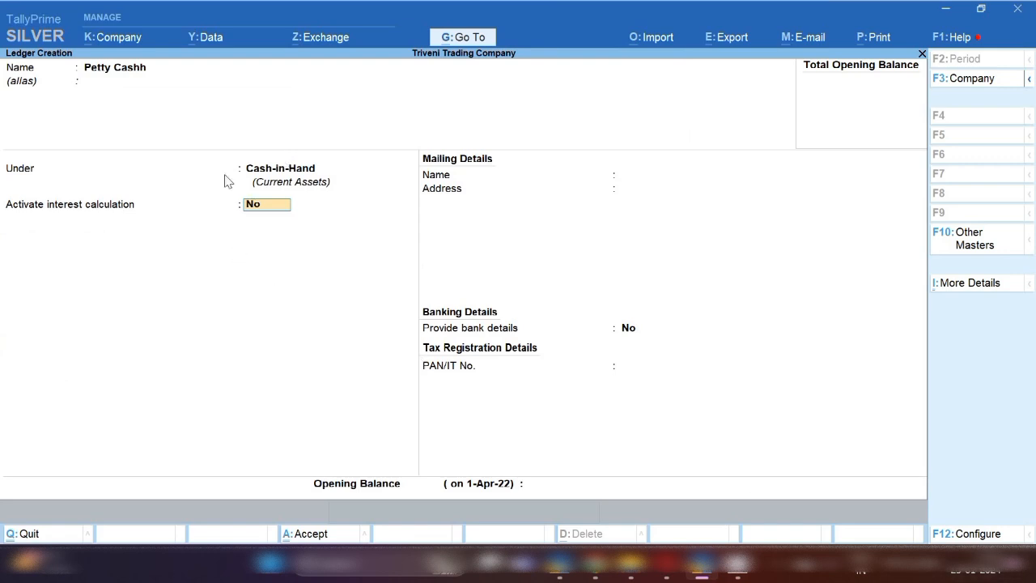
Rename the unsaved ledger as Gst Payable Ac and change its group to Current Liabilities.
left_click(139, 75)
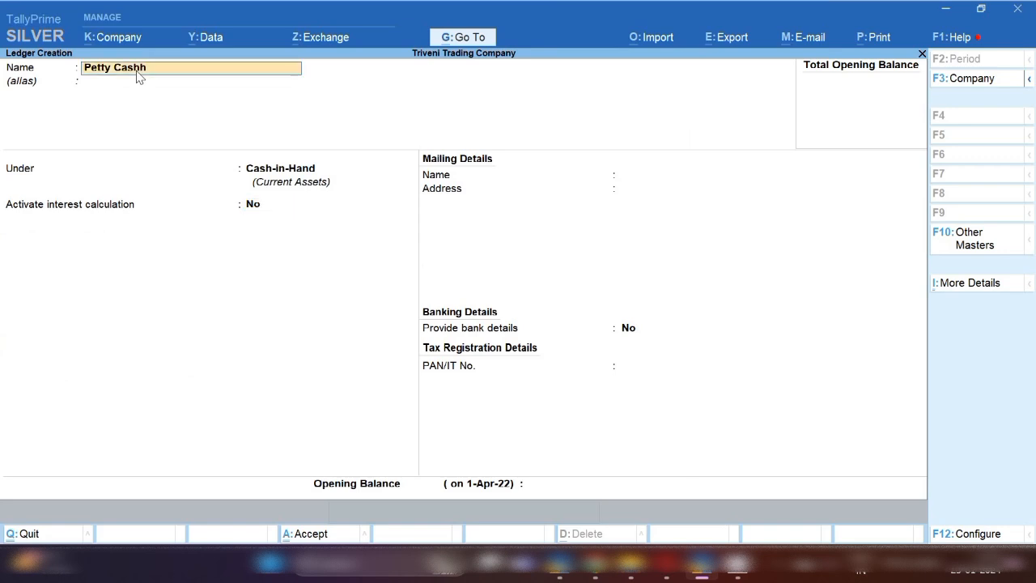
key("BackSpace")
type("Gst Payable ac")
key("Return")
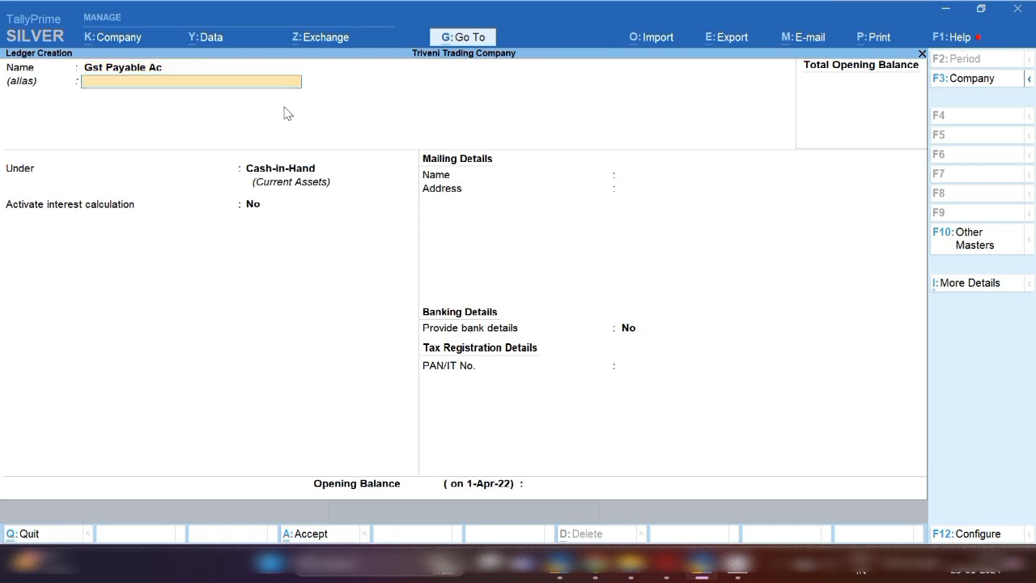
key("Return")
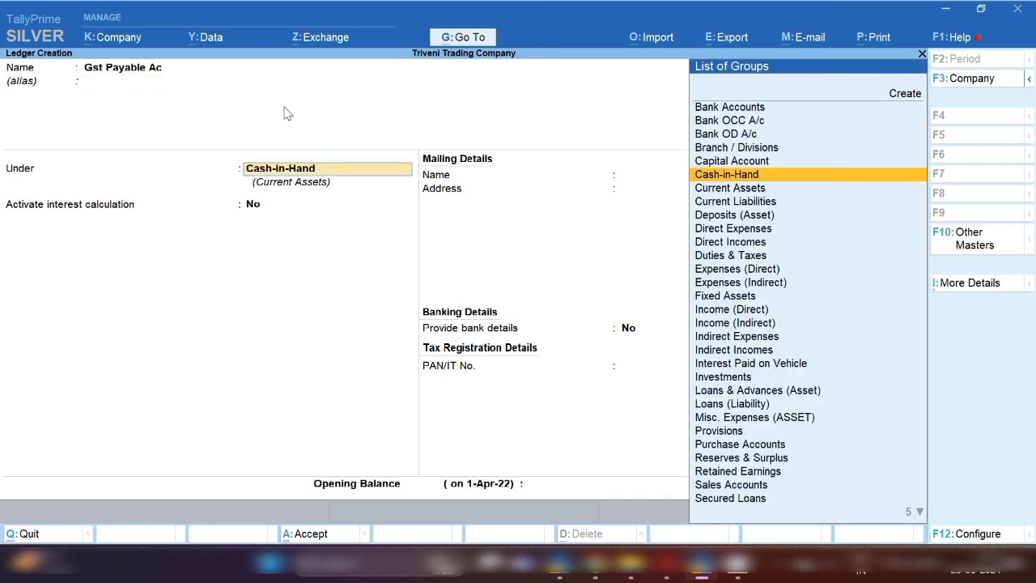
type("Cu")
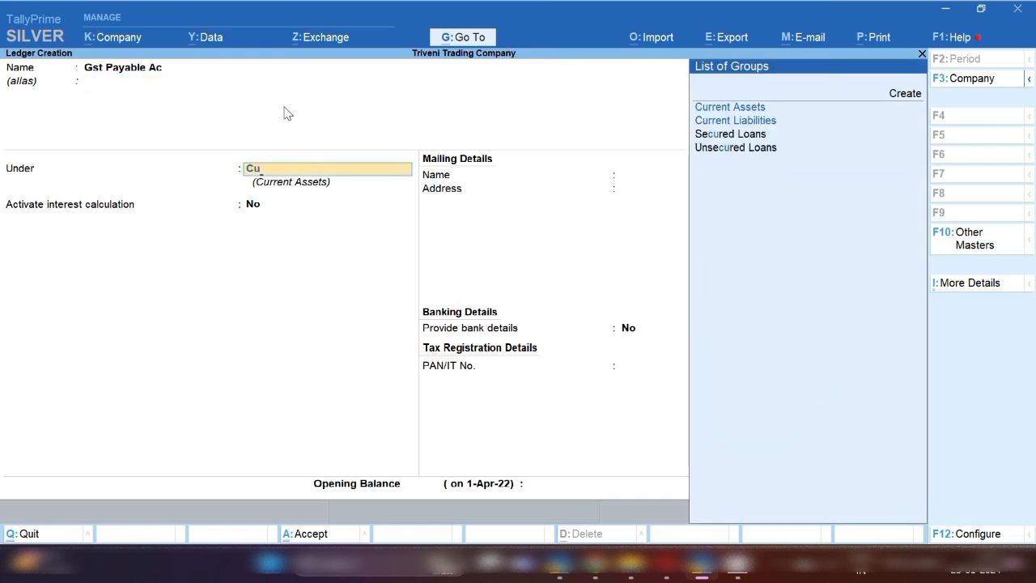
key("Down")
key("Return")
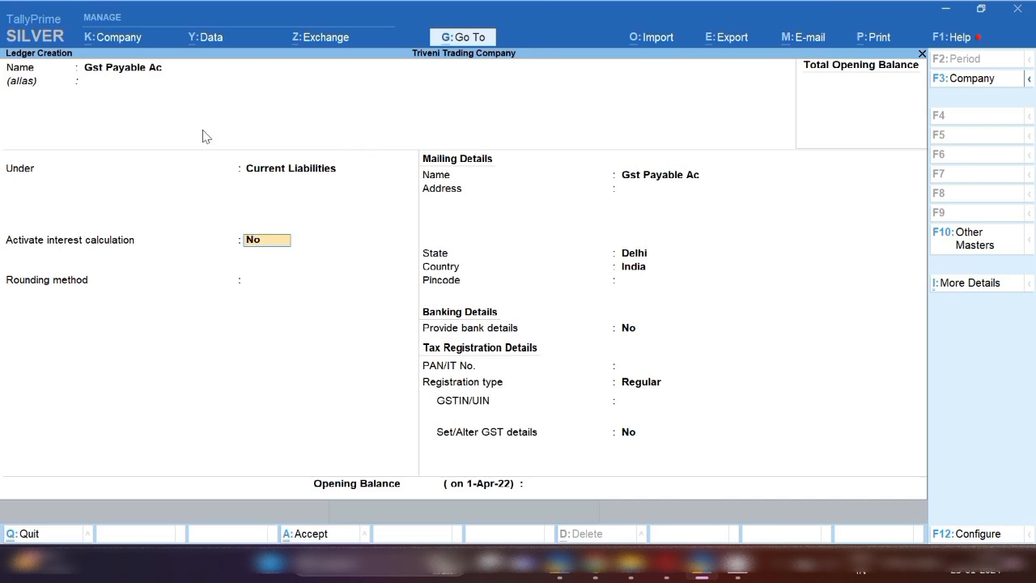
Try the name Tds Payable Ac for the unsaved ledger, and name it Tds Payable Acc instead, keeping it under Current Liabilities.
left_click(108, 72)
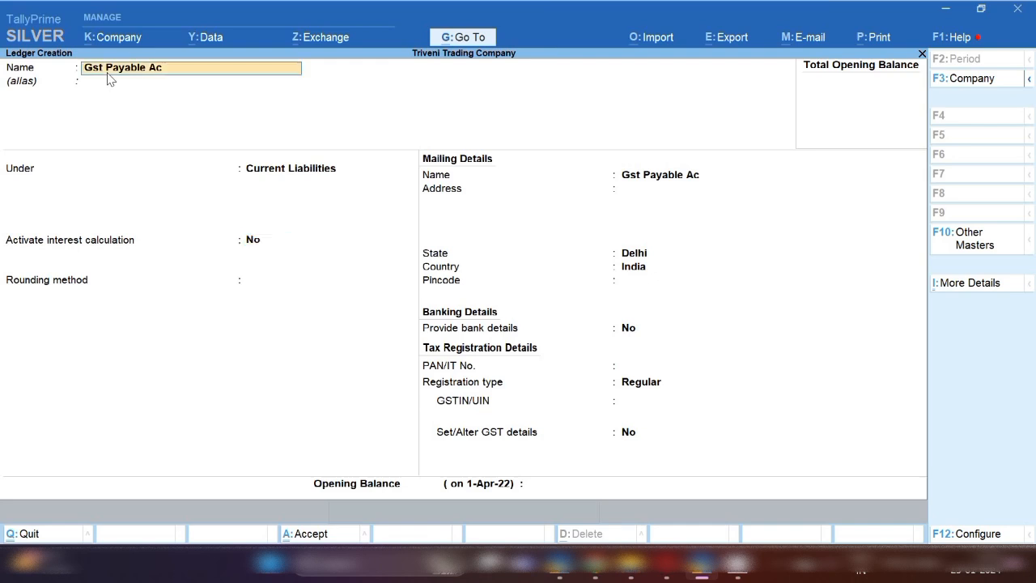
type("Tds Payable ac")
key("Return")
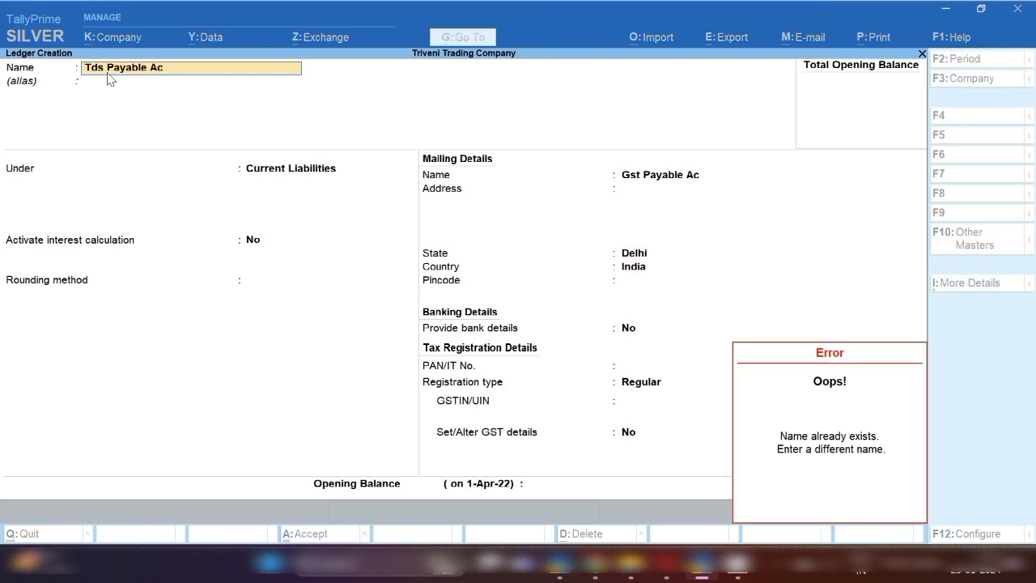
key("Escape")
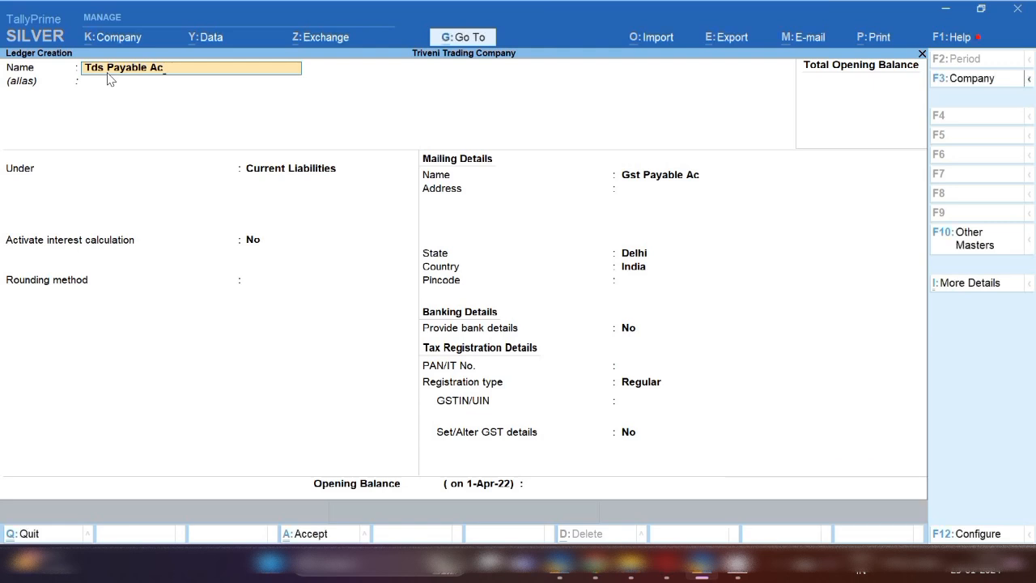
type("c")
key("Return")
key("Return")
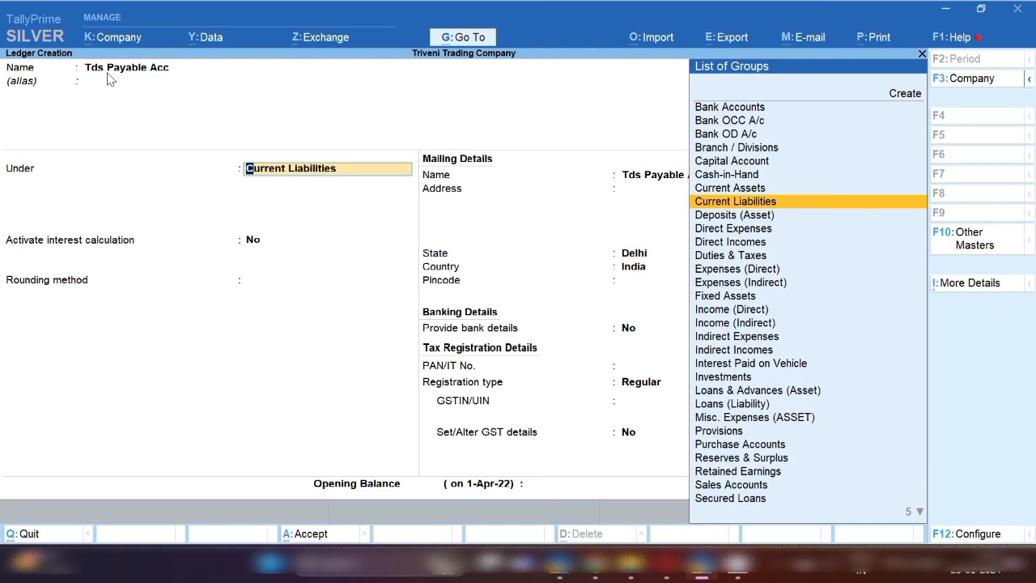
Rename the unsaved ledger as Salary Ac and change its group to Indirect Expenses.
left_click(109, 73)
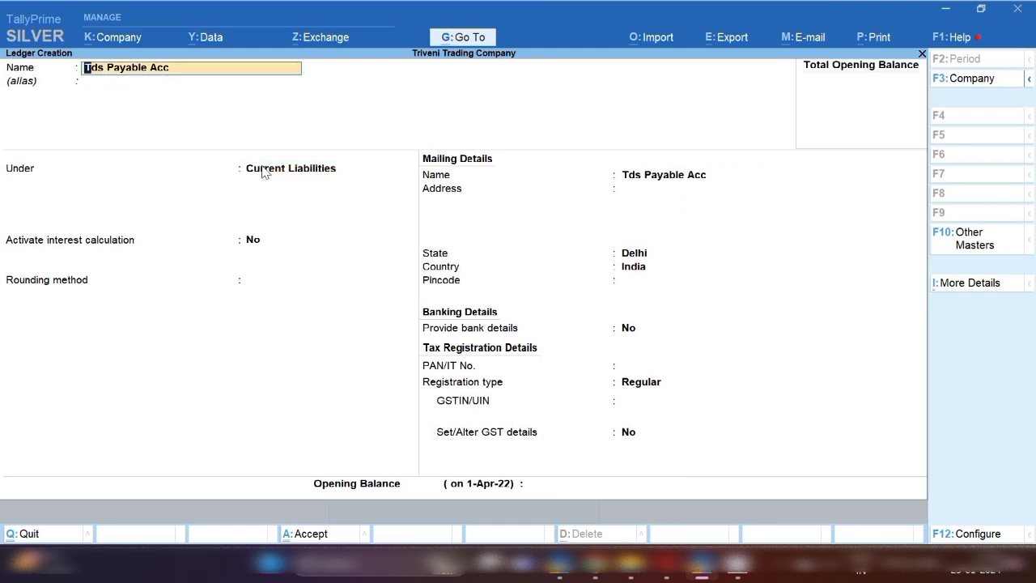
type("Salary ac")
key("Return")
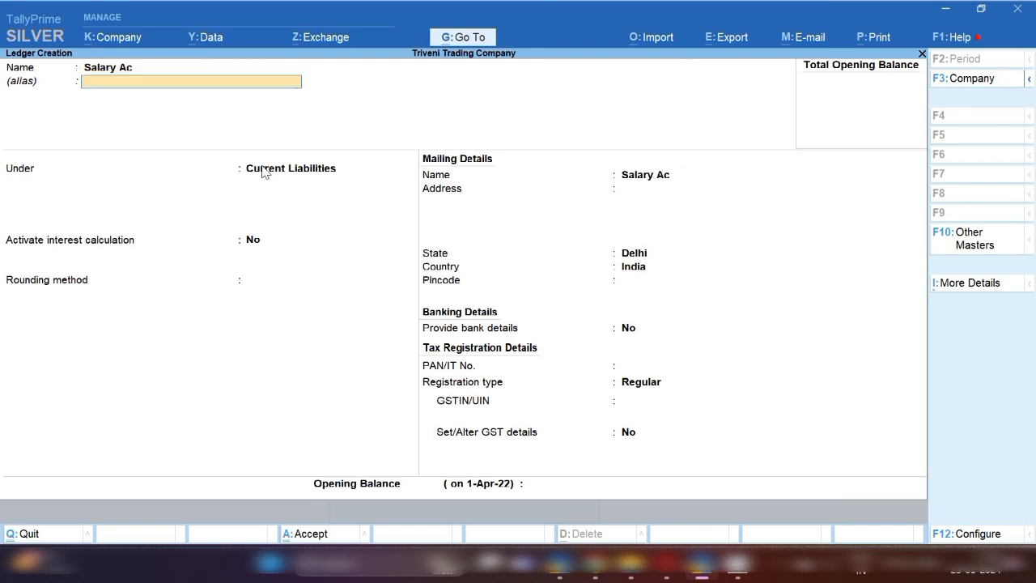
key("Return")
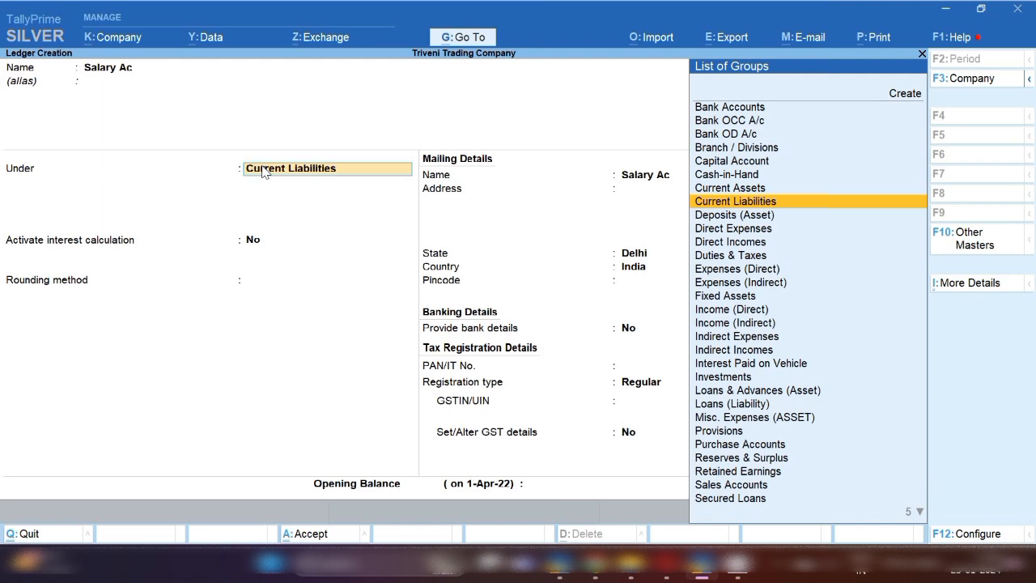
type("Ind")
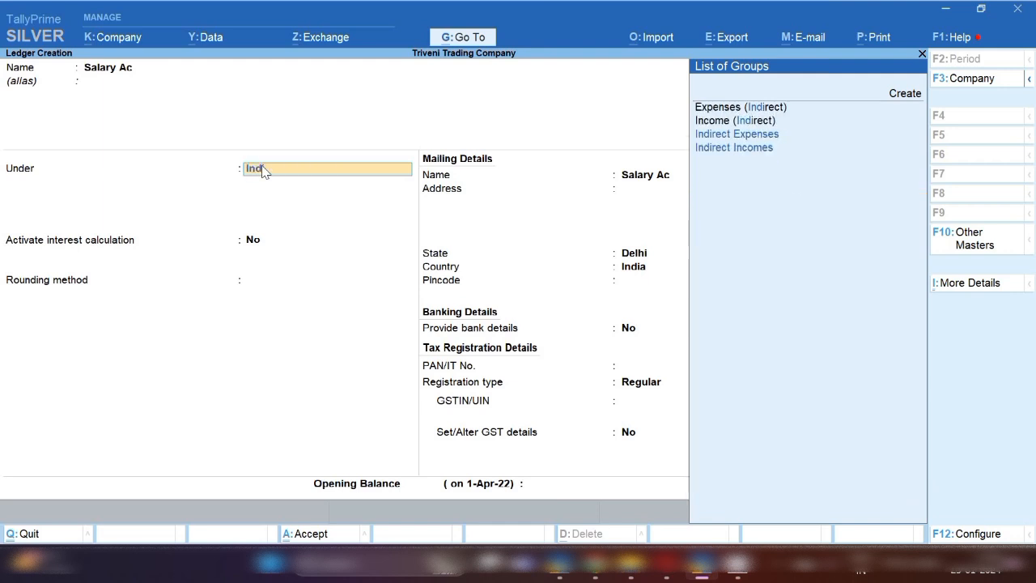
key("Down")
key("Down")
key("Return")
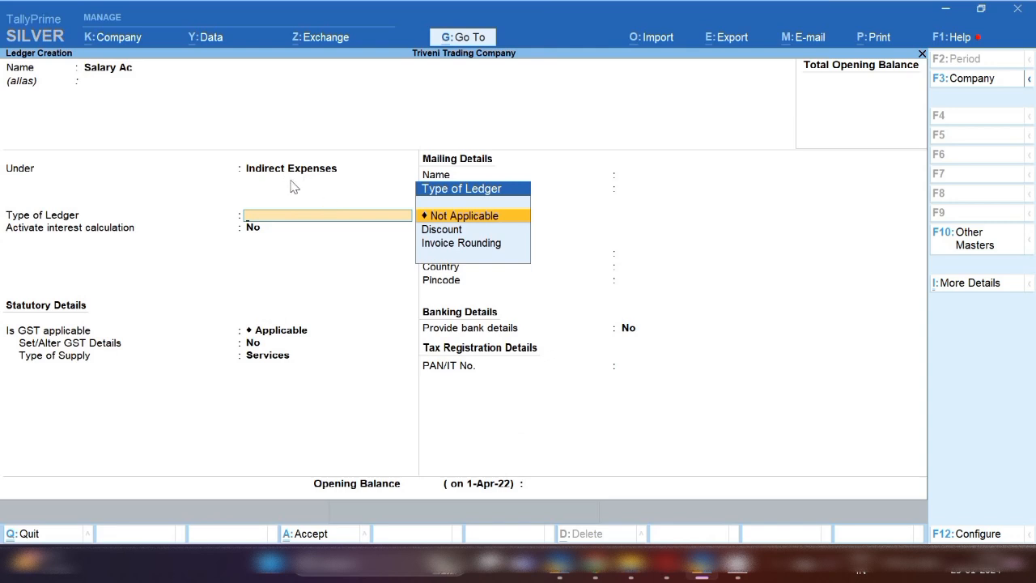
Rename the unsaved ledger as Advance Salary Ac and change its group to Loans & Advances (Asset).
left_click(119, 70)
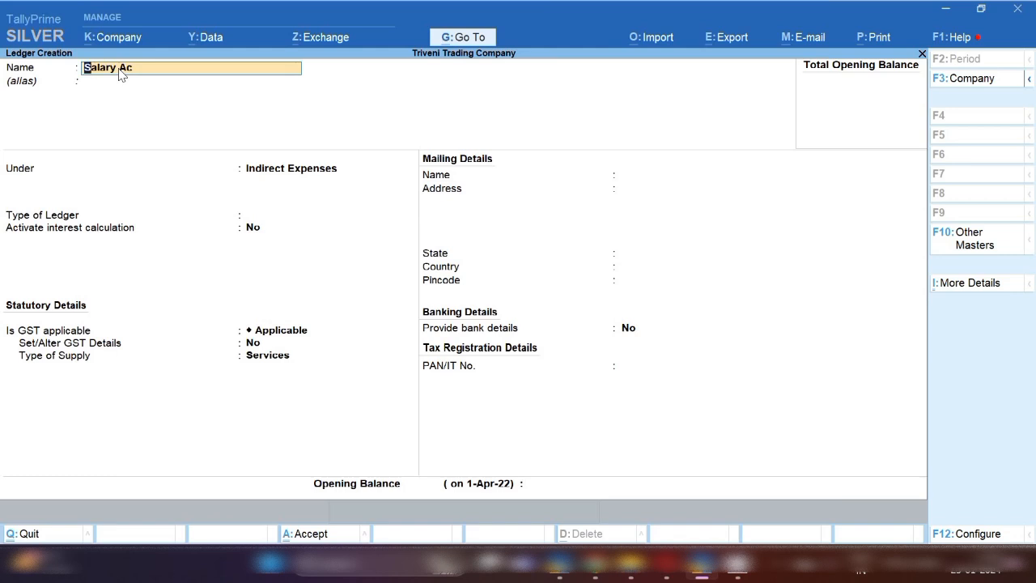
type("Advance Salary Ac")
key("Return")
key("Return")
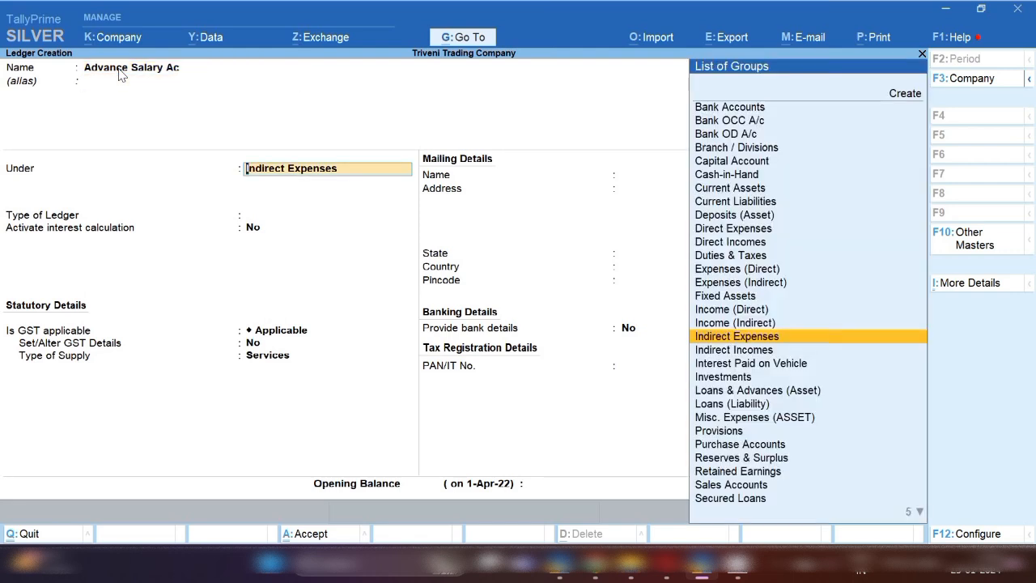
type("Lo")
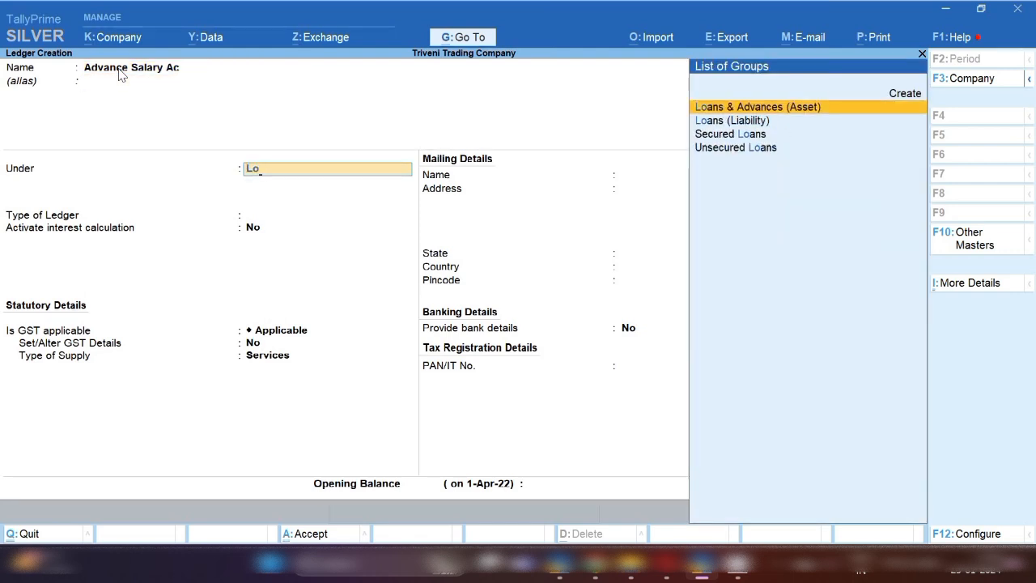
key("Return")
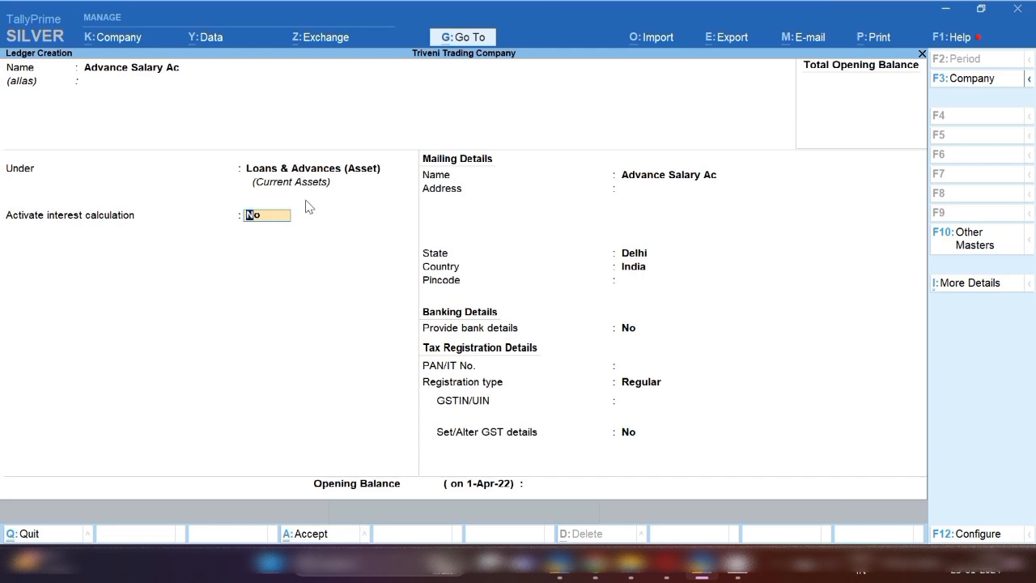
Rename the unsaved ledger as Salary Payable and change its group to Current Liabilities.
left_click(139, 72)
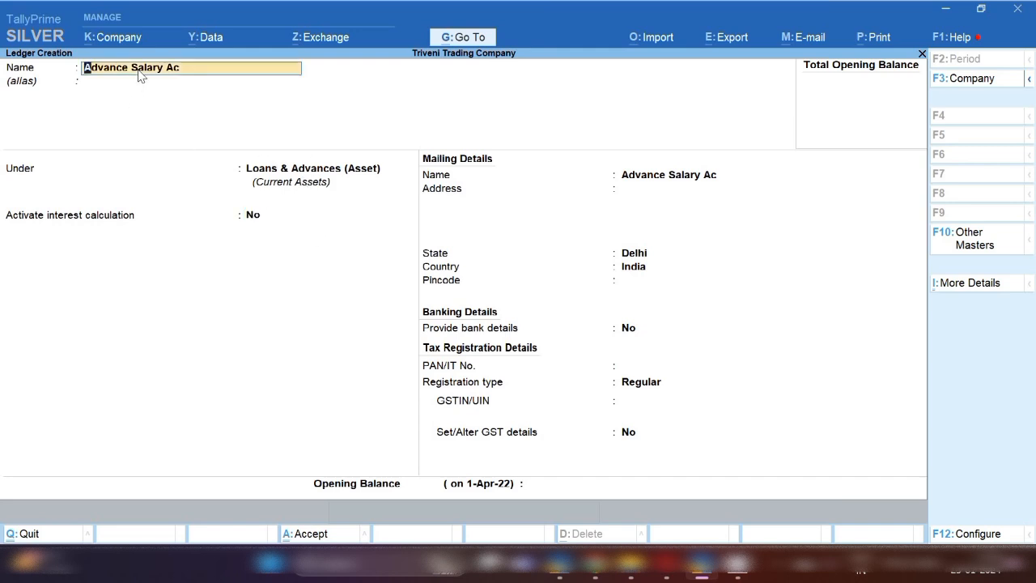
type("A")
key("BackSpace")
type("Salary Payable")
key("Return")
key("Return")
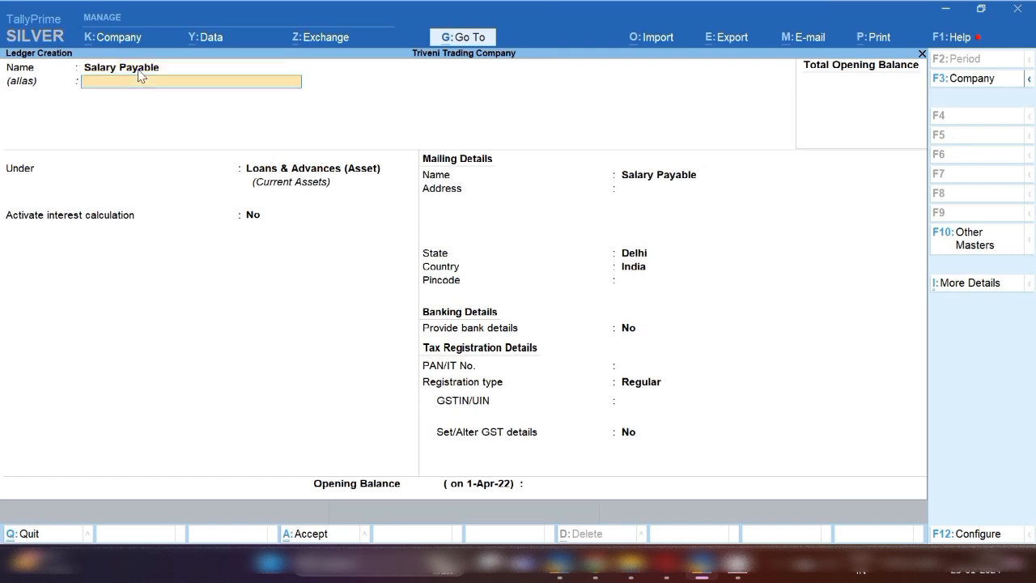
type("Cu")
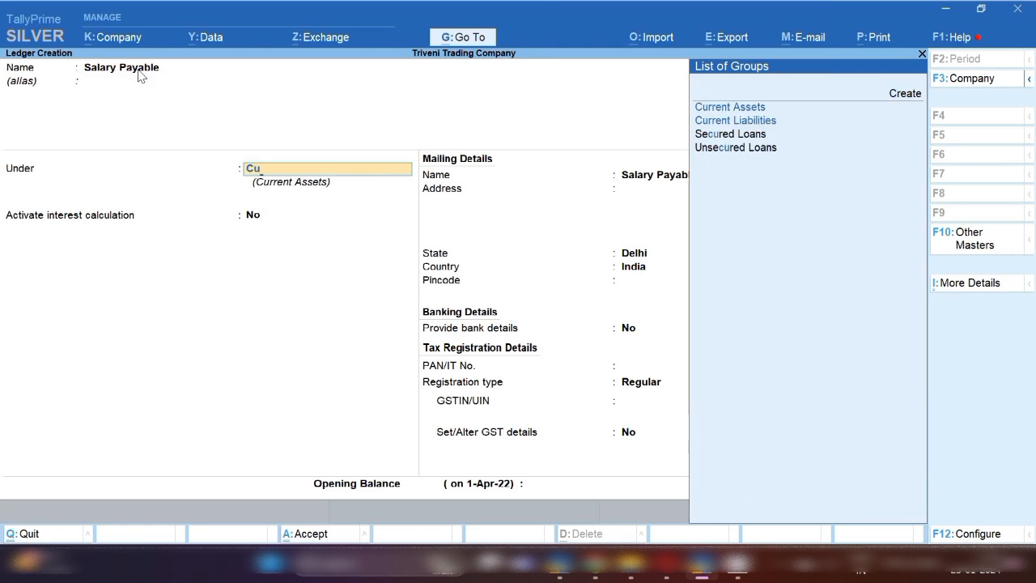
key("Down")
key("Return")
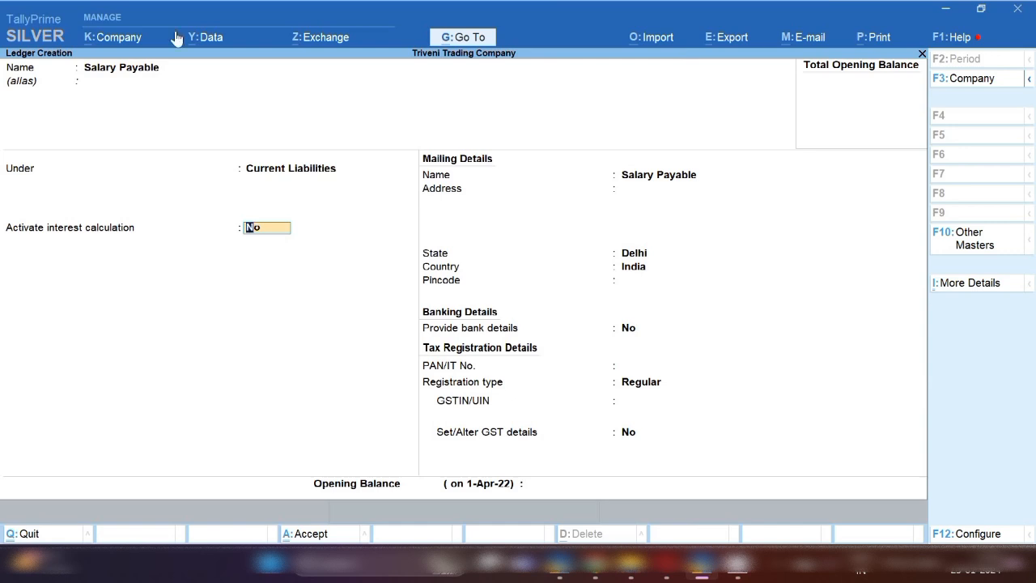
Rename the unsaved ledger as Tcs and change its group to Current Assets.
left_click(115, 75)
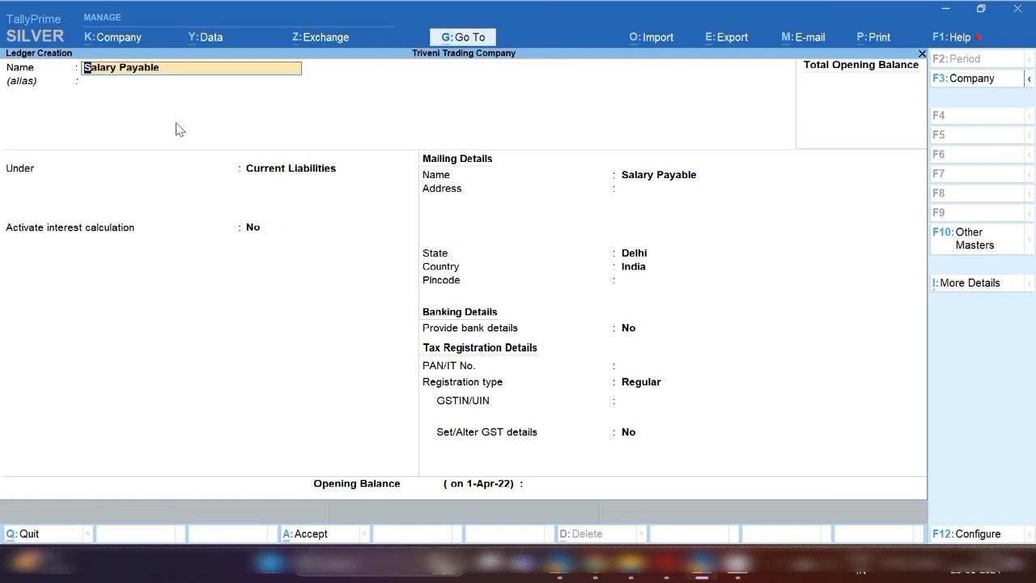
type("Tcs")
key("Return")
key("Return")
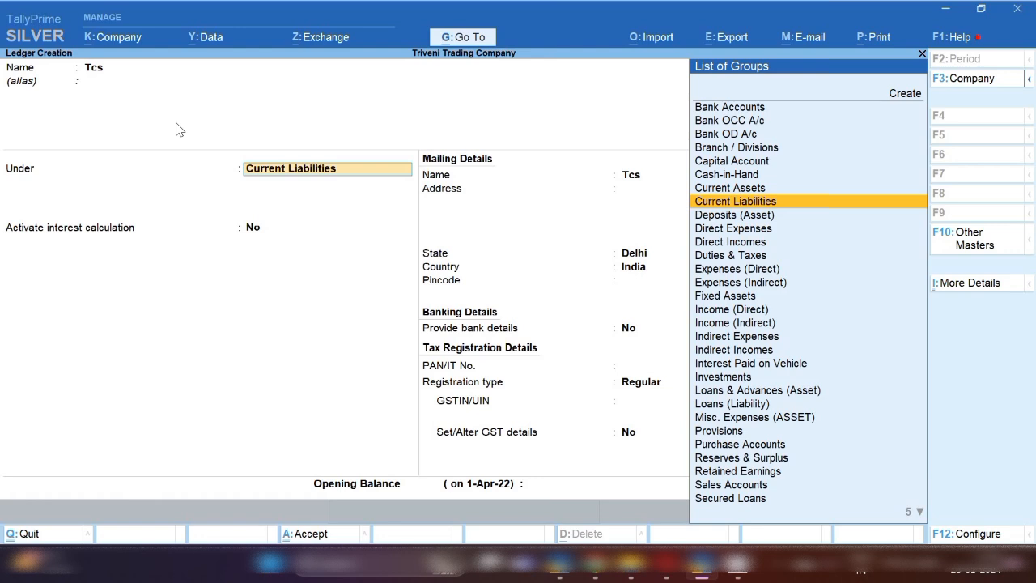
type("Curr")
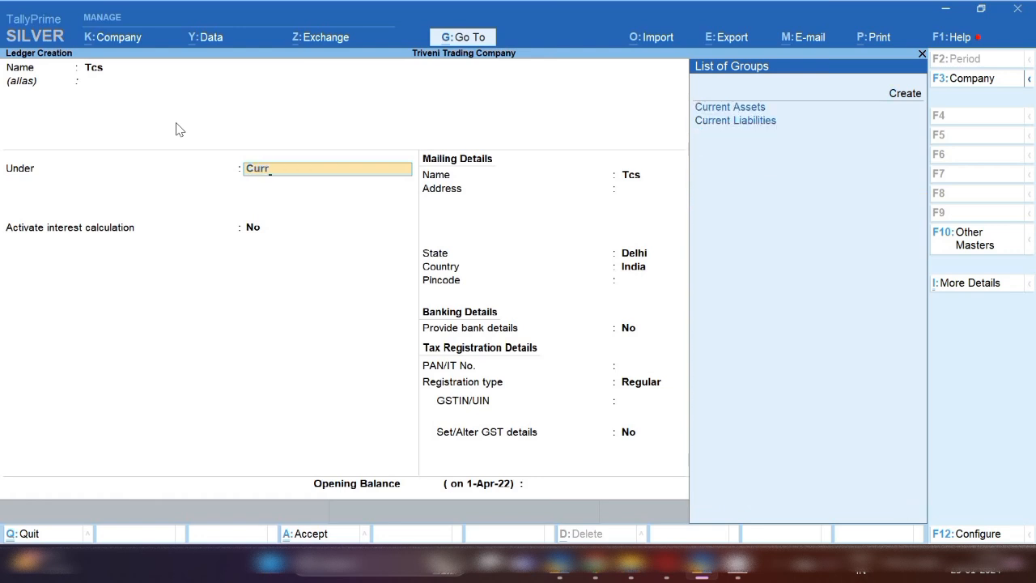
key("Return")
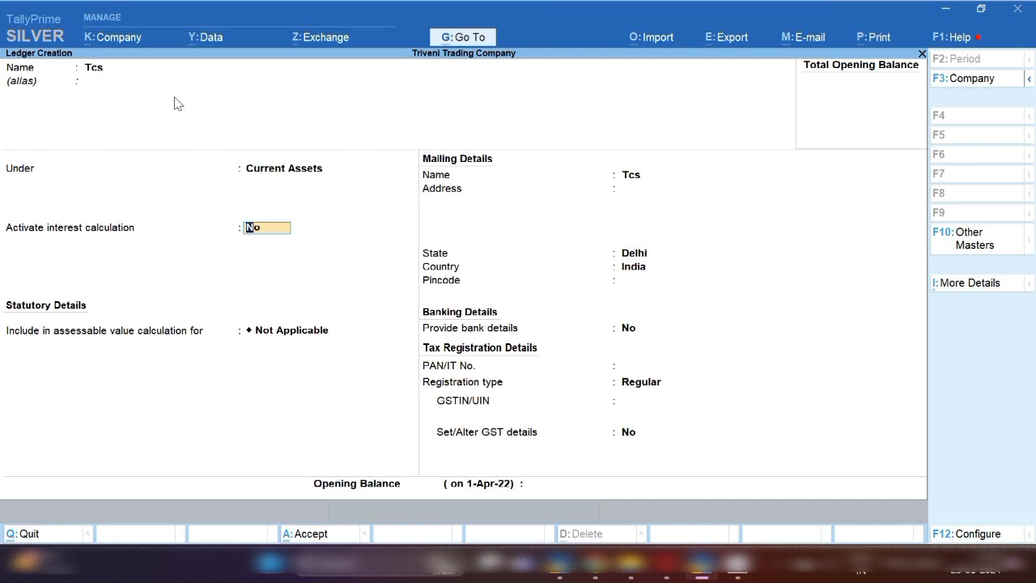
Replace the name of the unsaved Tcs ledger with the text Loan interes.
left_click(96, 72)
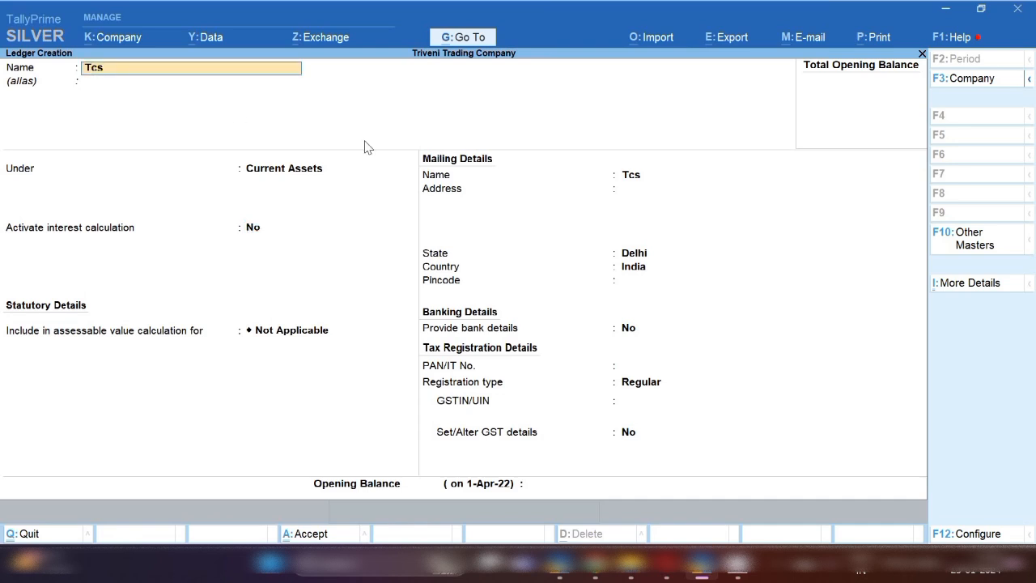
type("Loan interes")
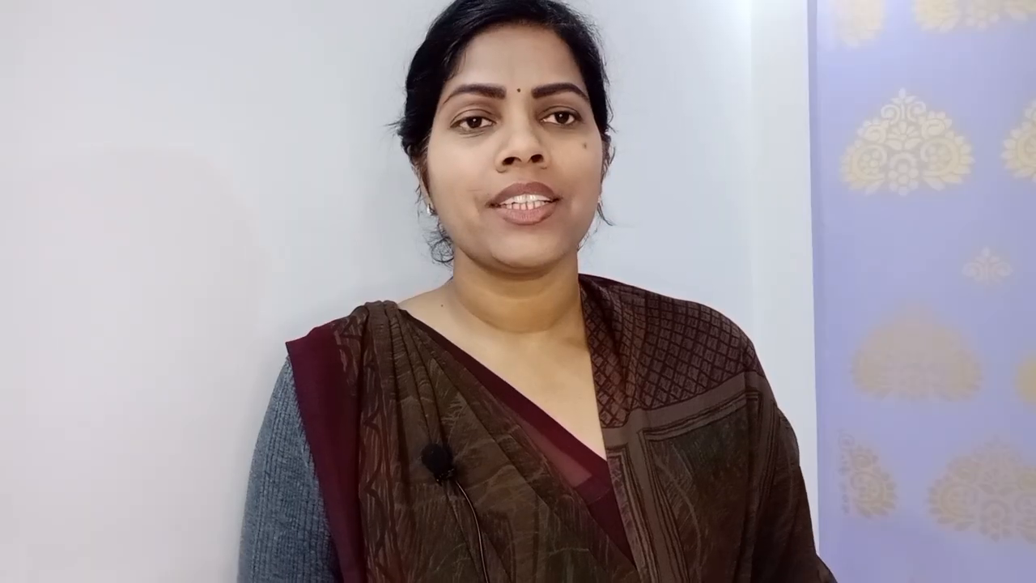